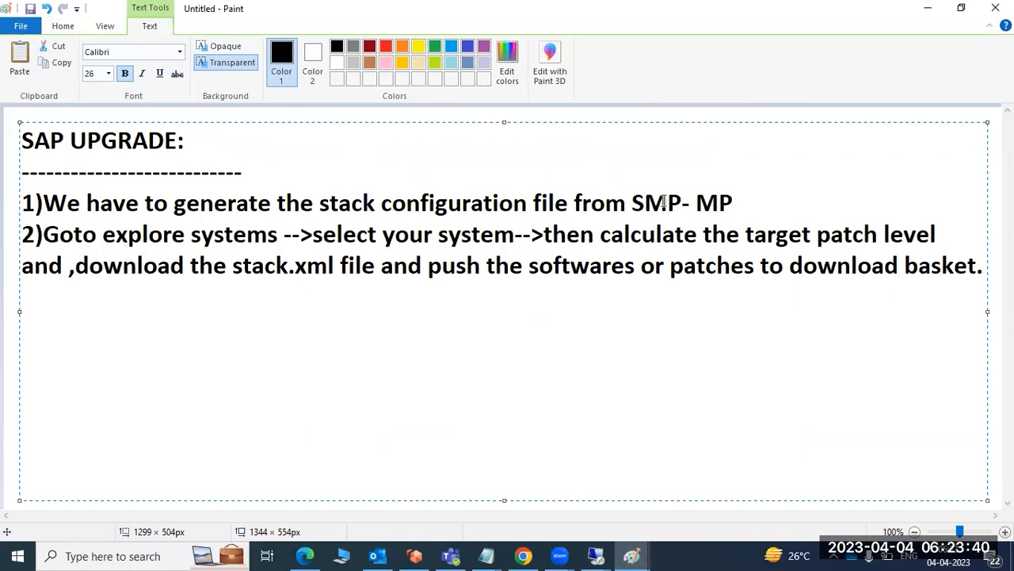
Add a new line below the existing upgrade notes reading "if we dont SOLMAN --->Login to the system ECC".
{"action": "left_click", "coordinate": [125, 254]}
{"action": "key", "text": "Left"}
{"action": "key", "text": "Left"}
{"action": "left_click", "coordinate": [984, 266]}
{"action": "key", "text": "Return"}
{"action": "type", "text": "if we do"}
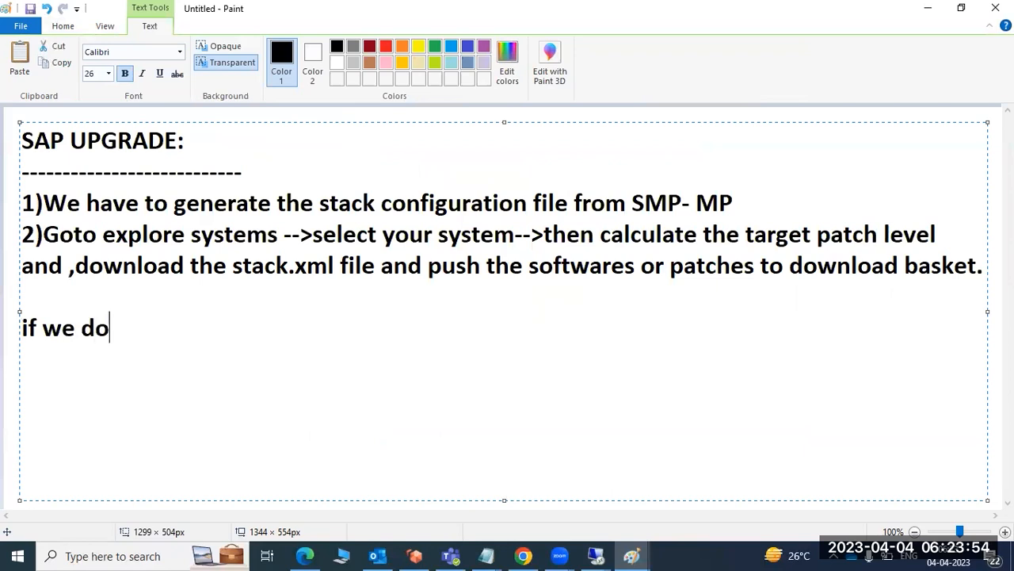
{"action": "type", "text": "nt SOLMAN"}
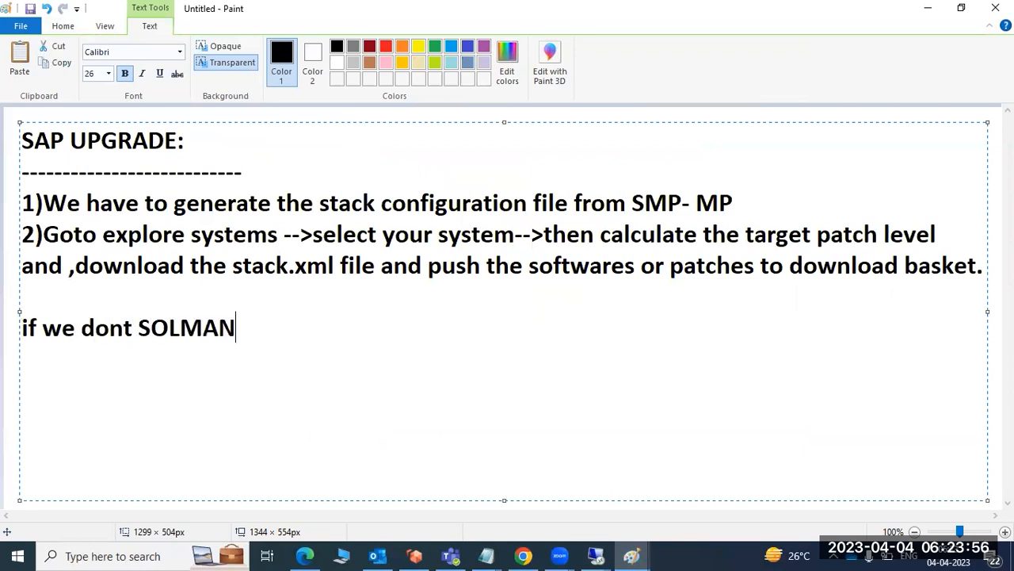
{"action": "type", "text": " --->Lo"}
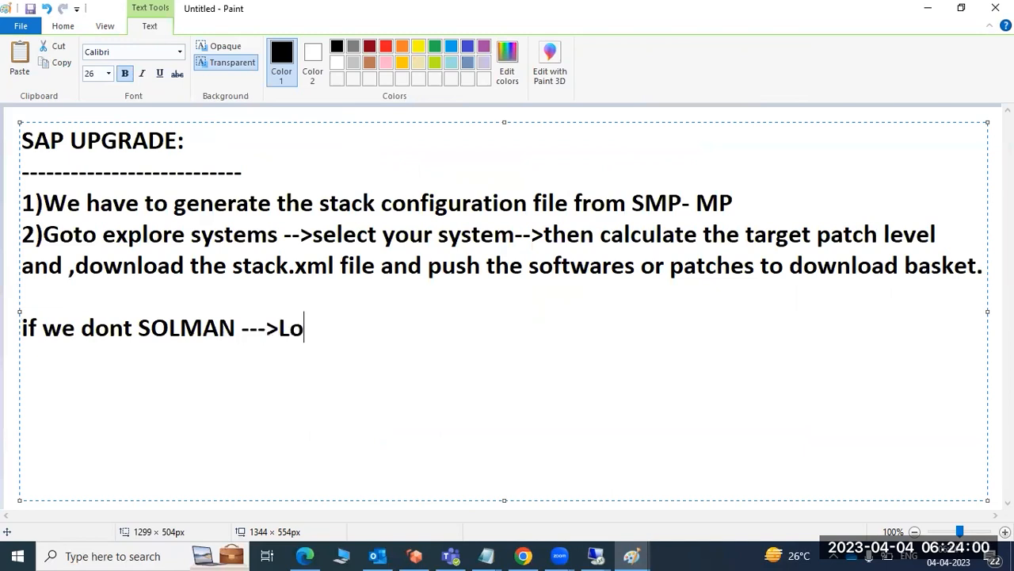
{"action": "type", "text": "gin to the sys"}
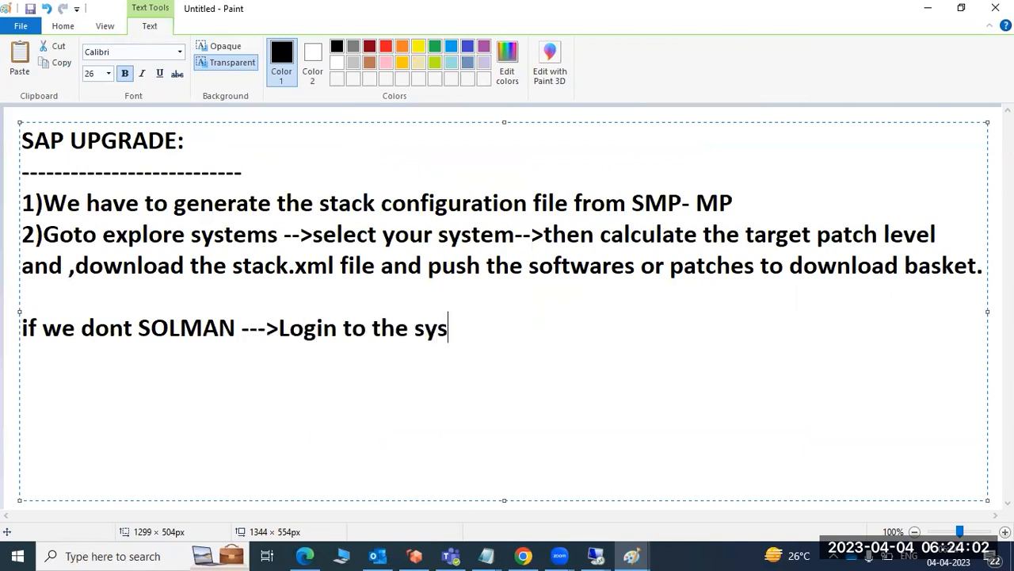
{"action": "type", "text": "tem ECC"}
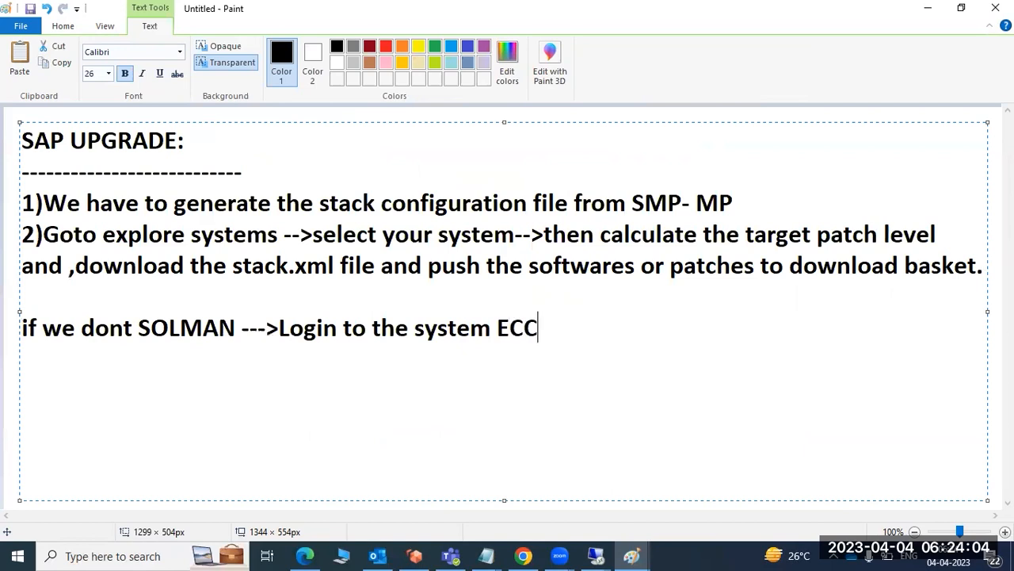
{"action": "type", "text": " -->SAINT ---"}
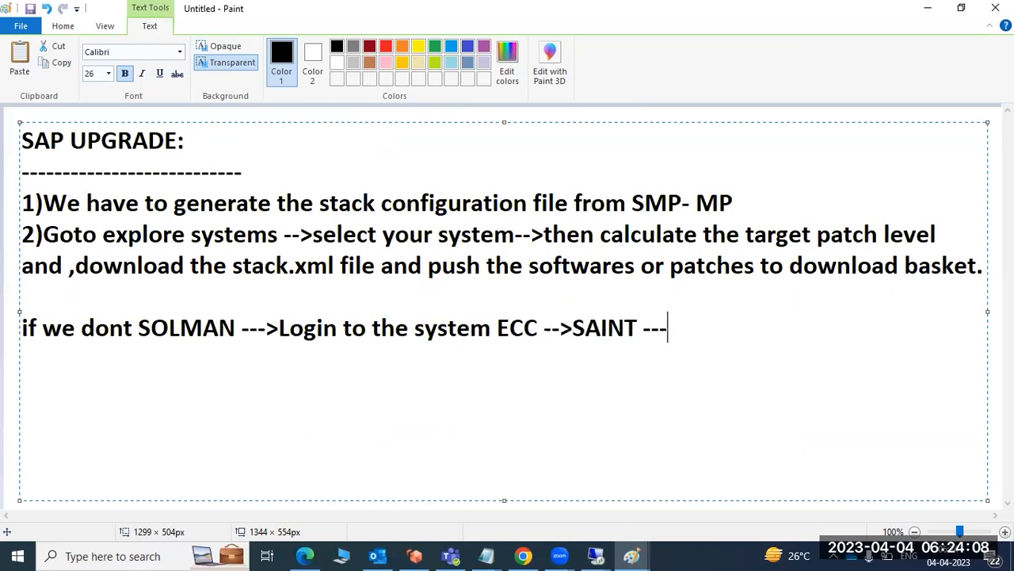
{"action": "type", "text": ">Downloa"}
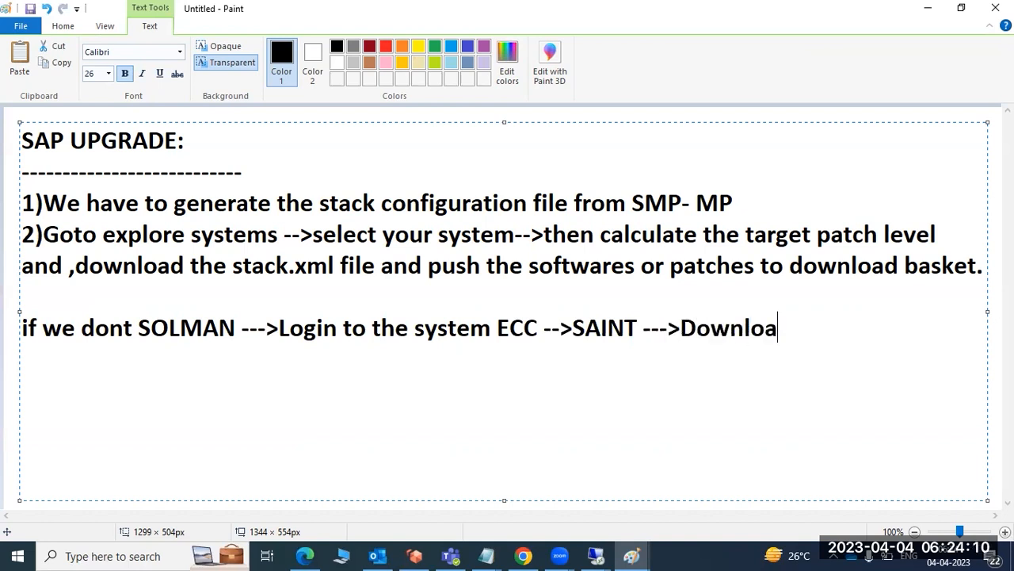
{"action": "type", "text": "dthe sysinf"}
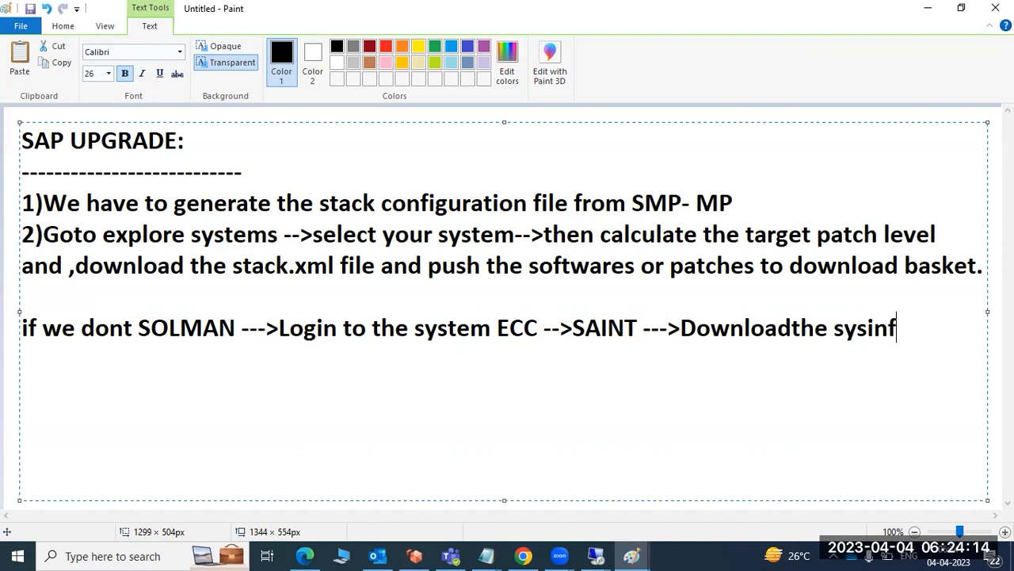
Continue the new note line with "-->SAINT --->Downloadthe sysinfo.XML from ECC".
{"action": "type", "text": "o.XML "}
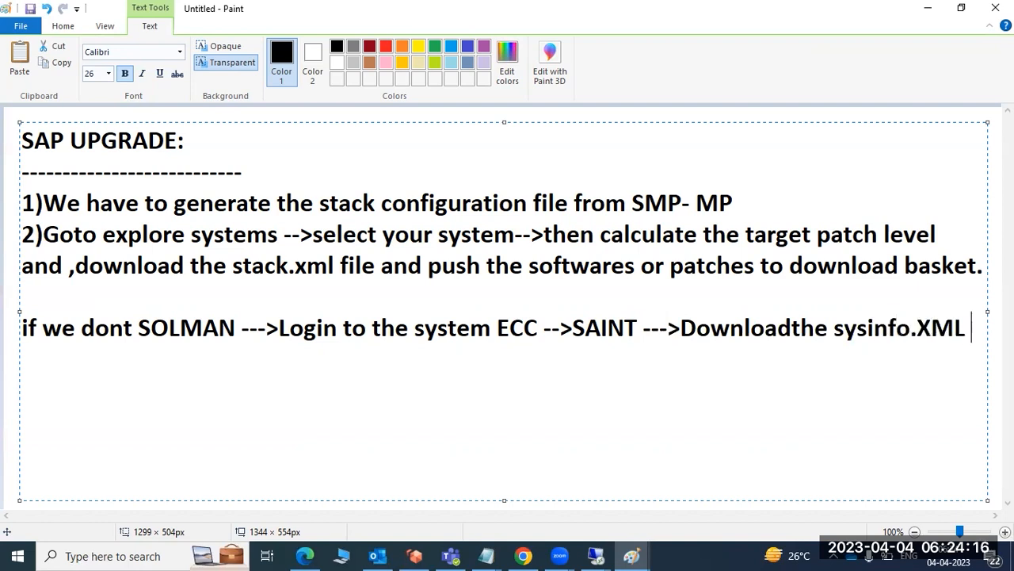
{"action": "type", "text": "from E"}
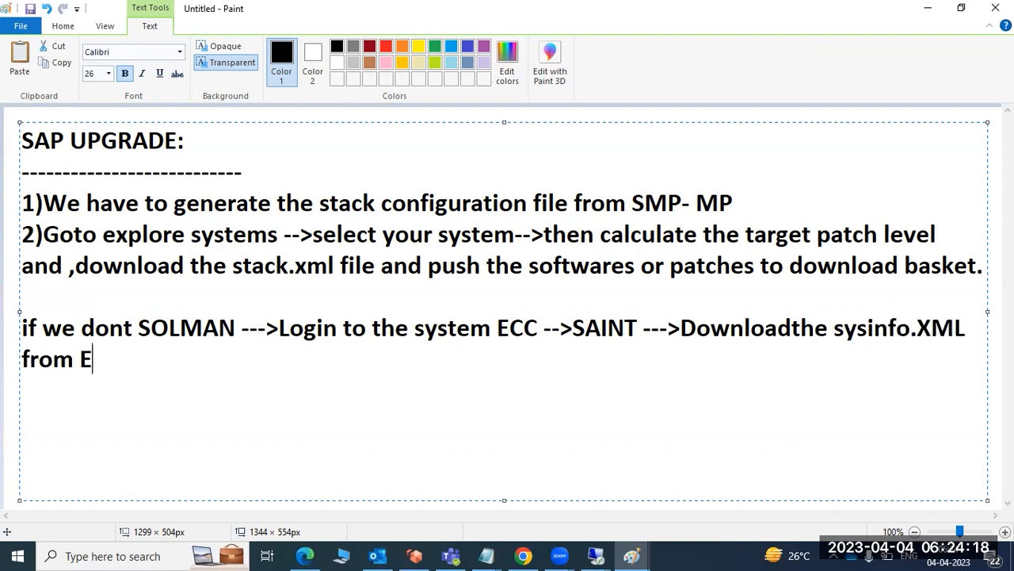
{"action": "type", "text": "CC ---"}
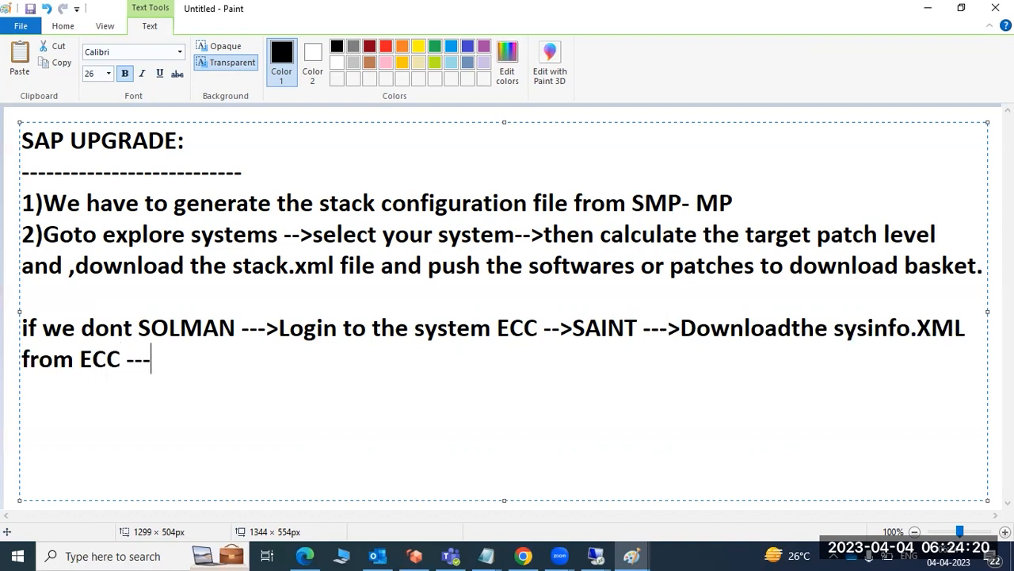
{"action": "type", "text": ">uploa"}
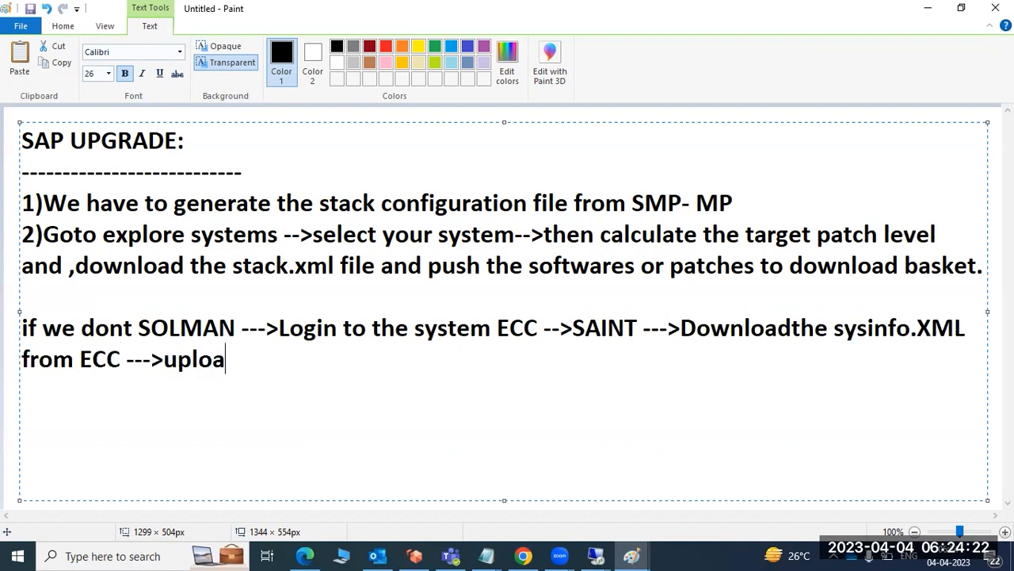
{"action": "type", "text": "d sysinfo"}
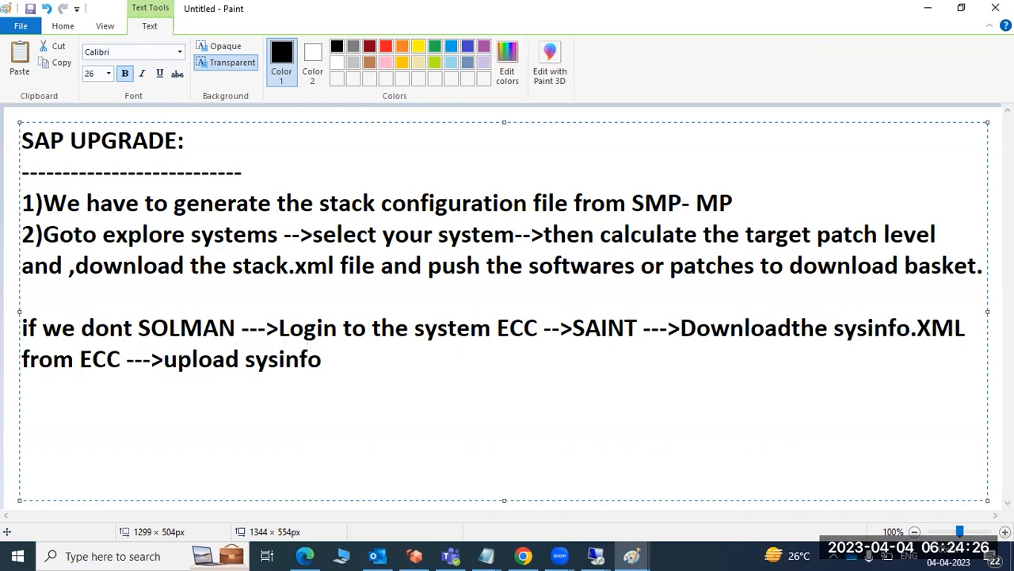
{"action": "type", "text": " xml "}
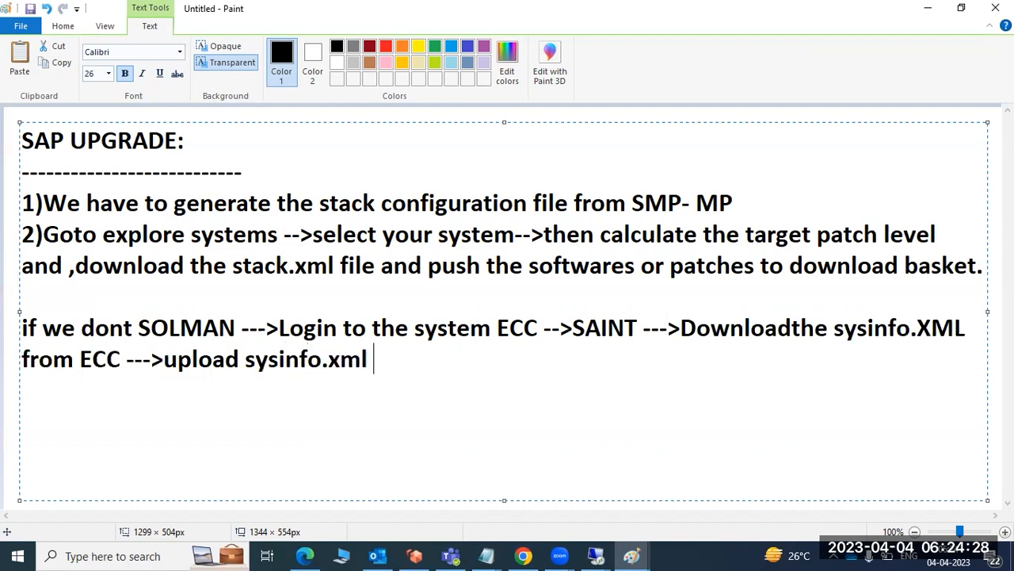
{"action": "type", "text": "file into "}
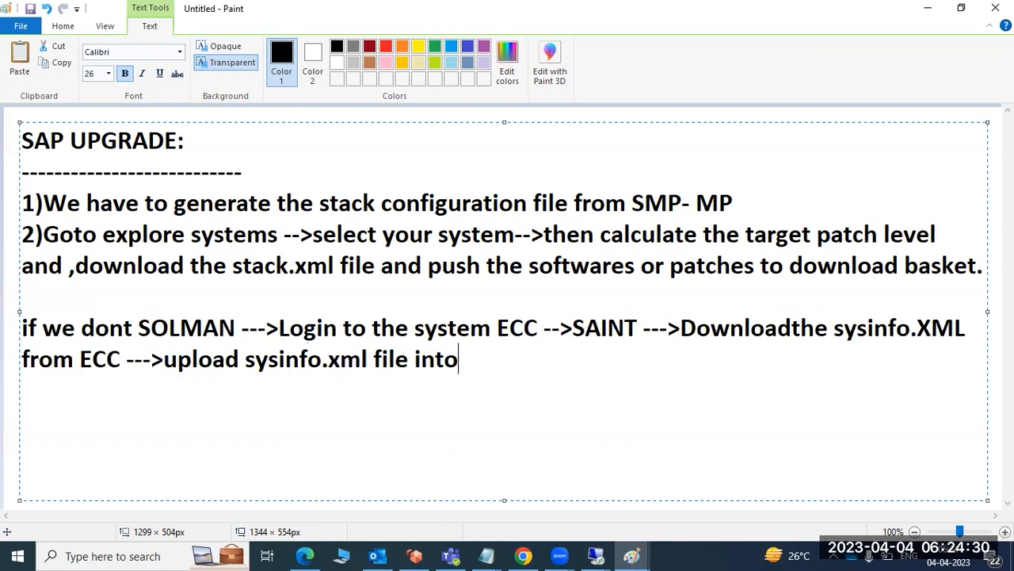
{"action": "type", "text": "MP ."}
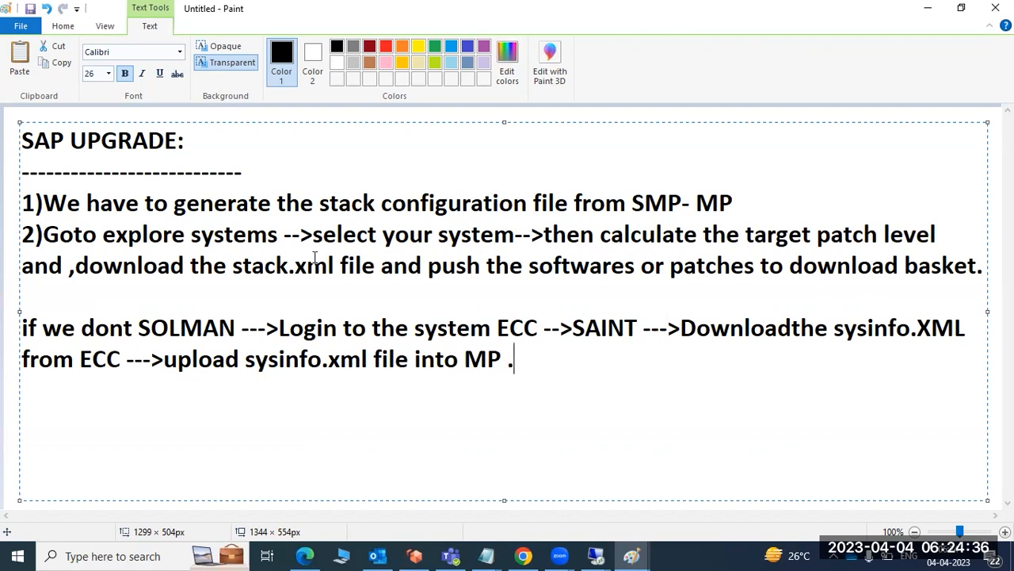
Review the explore systems step and the ECC login-to-MP upload instructions by highlighting them in the notes.
{"action": "left_click_drag", "start_coordinate": [162, 237], "coordinate": [191, 238]}
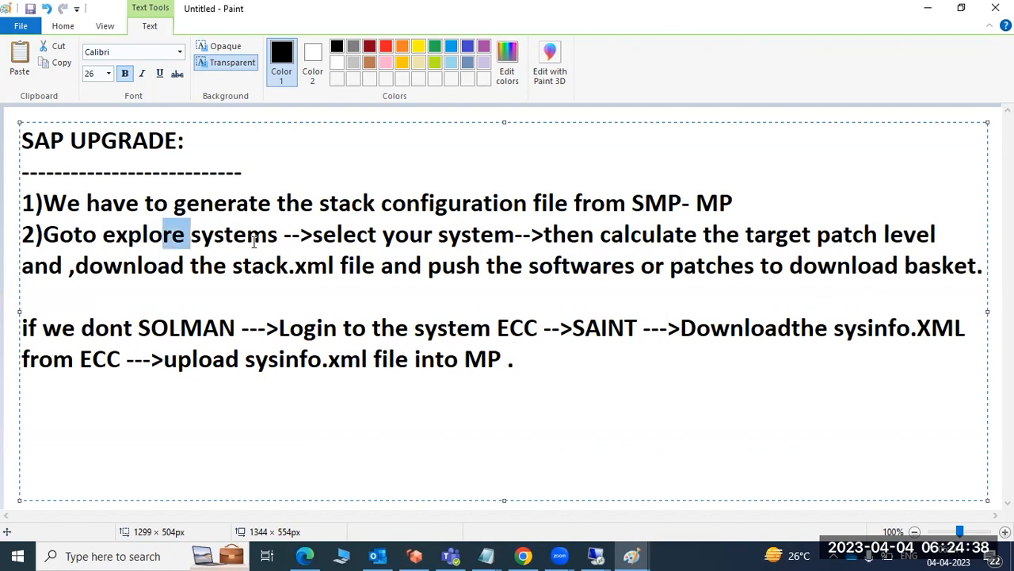
{"action": "left_click_drag", "start_coordinate": [383, 236], "coordinate": [433, 236]}
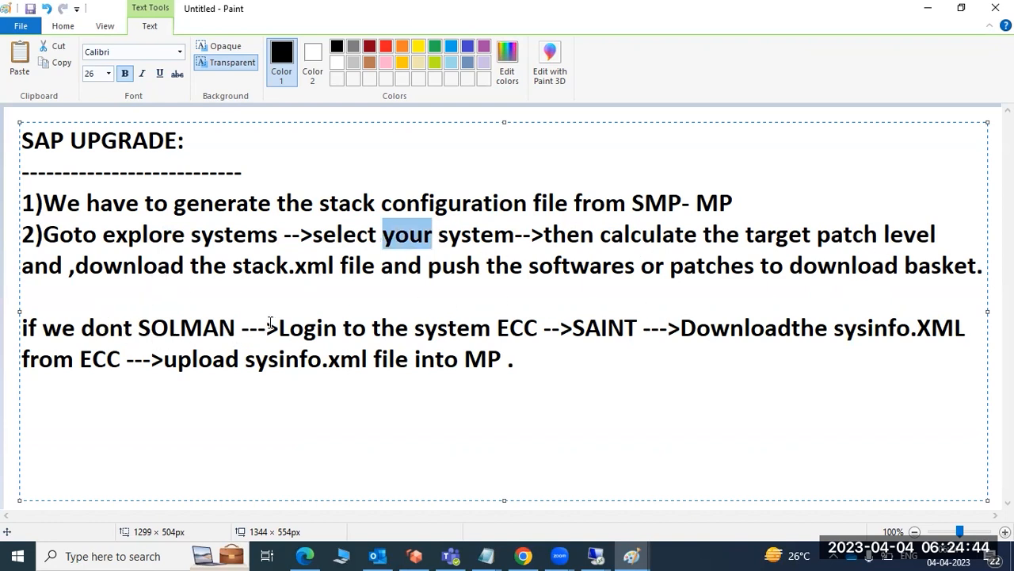
{"action": "left_click_drag", "start_coordinate": [279, 328], "coordinate": [498, 362]}
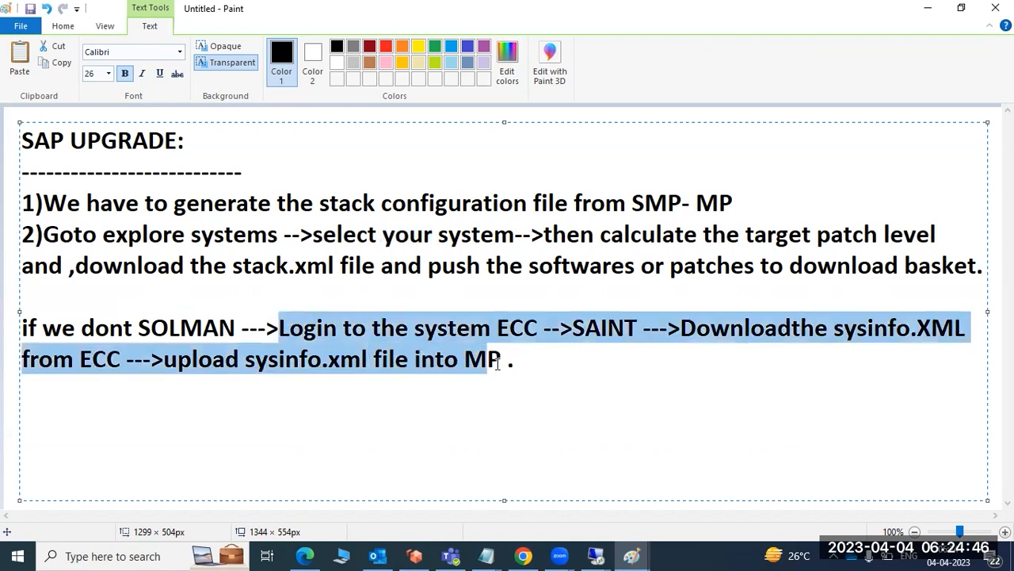
Switch to the remote desktop session showing SAP Easy Access and open transaction SAINT.
{"action": "left_click", "coordinate": [595, 556]}
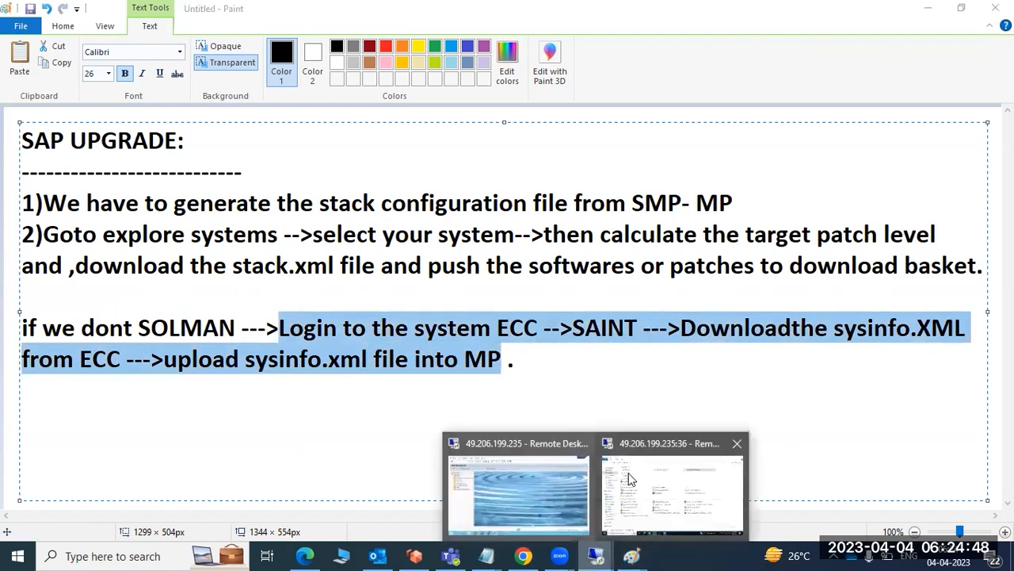
{"action": "left_click", "coordinate": [565, 475]}
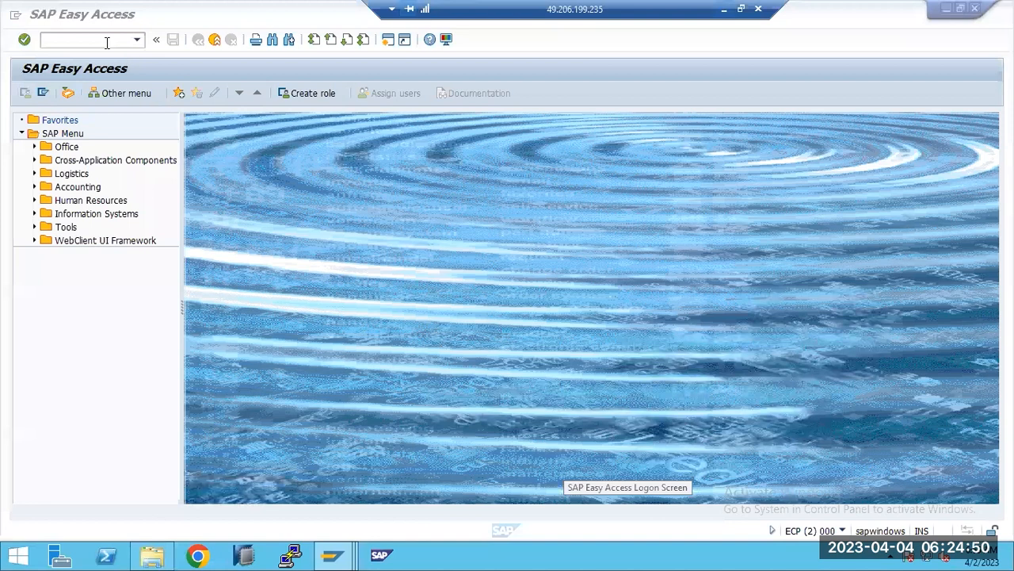
{"action": "type", "text": "sain"}
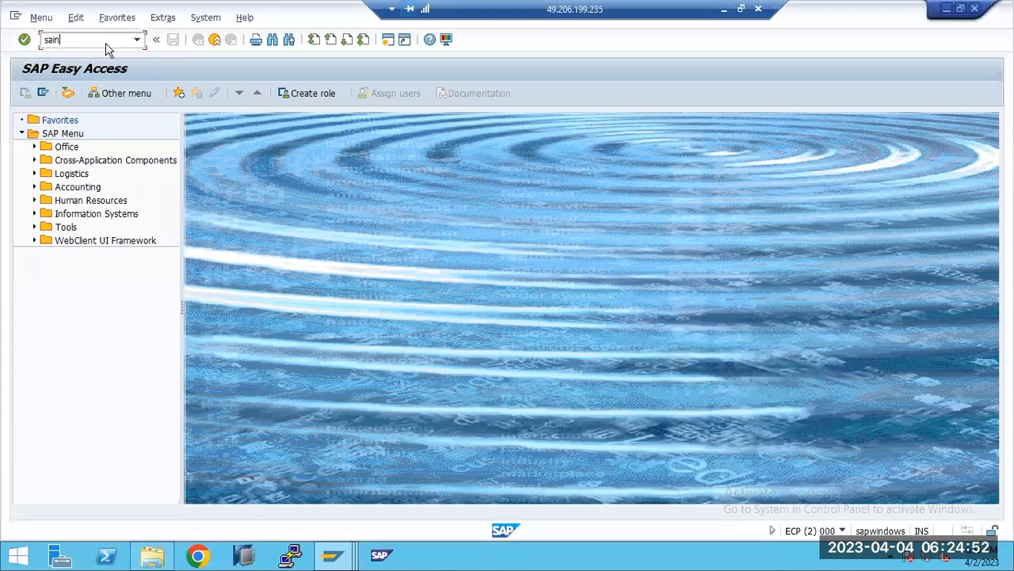
{"action": "key", "text": "Return"}
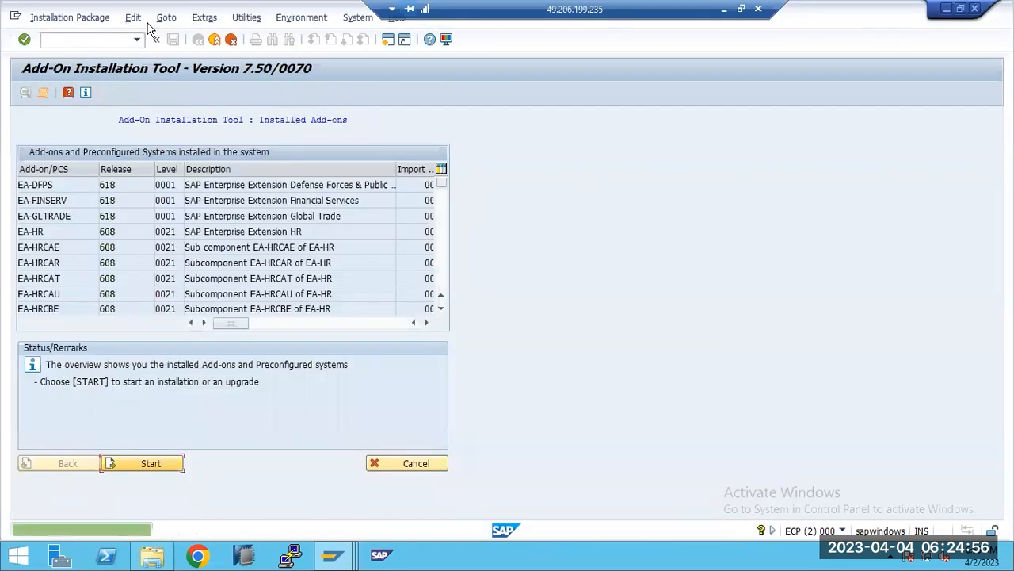
Generate the system info XML and save it as sysinfo_ECP in the remote Downloads folder, allowing the existing file to be replaced.
{"action": "left_click", "coordinate": [204, 17]}
{"action": "key", "text": "Right"}
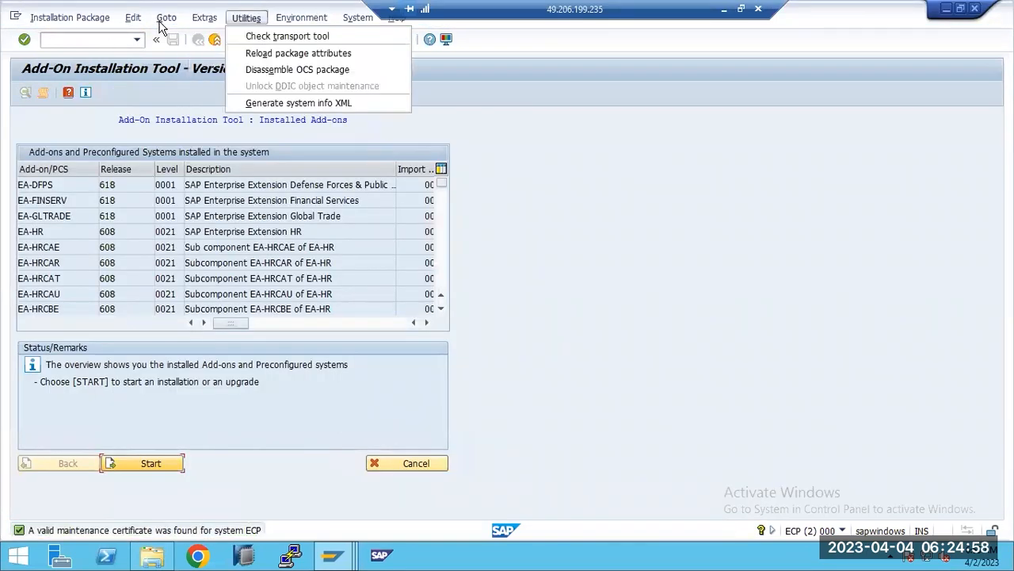
{"action": "left_click", "coordinate": [267, 103]}
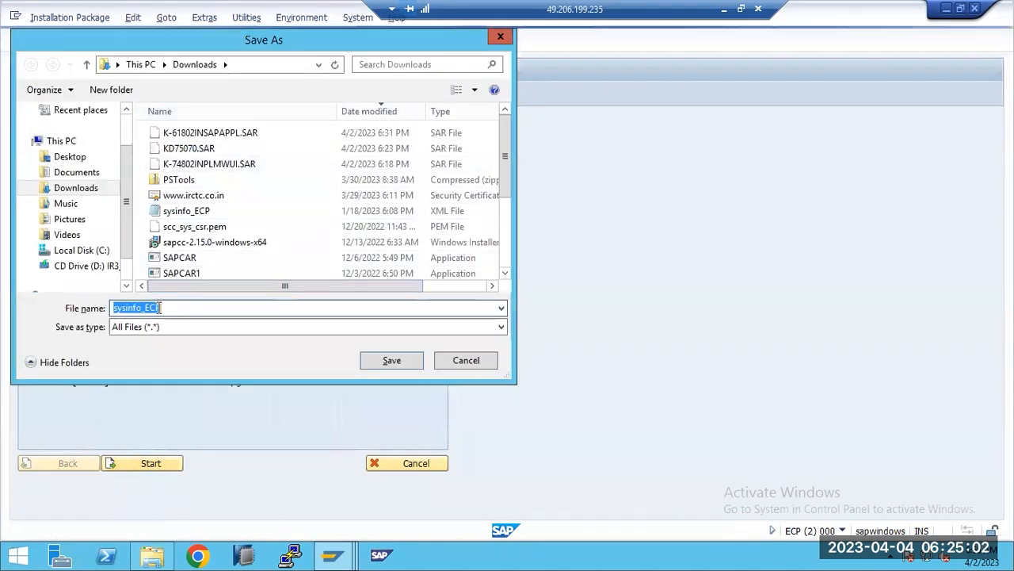
{"action": "left_click", "coordinate": [389, 363]}
{"action": "left_click", "coordinate": [540, 279]}
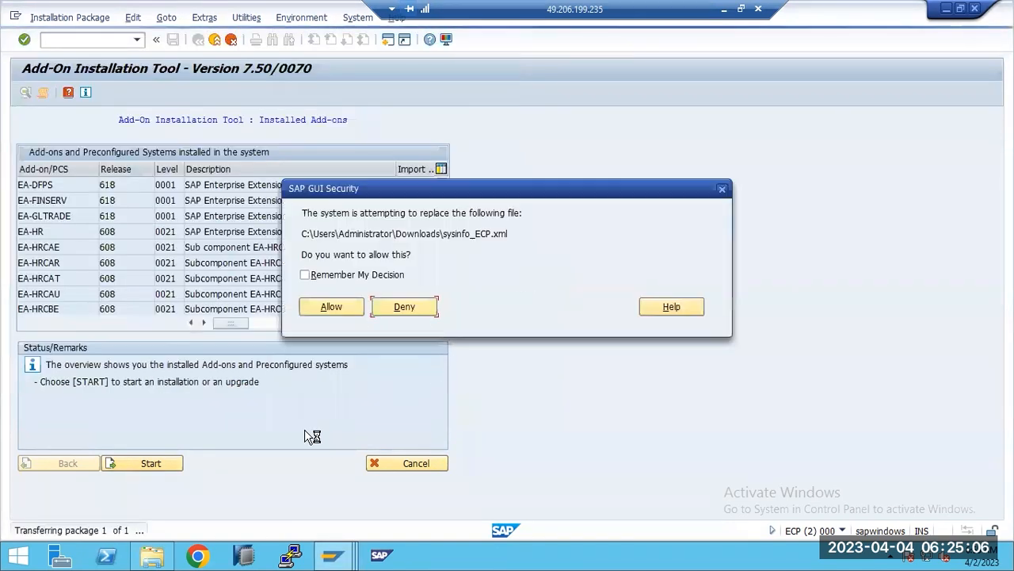
{"action": "left_click", "coordinate": [328, 308]}
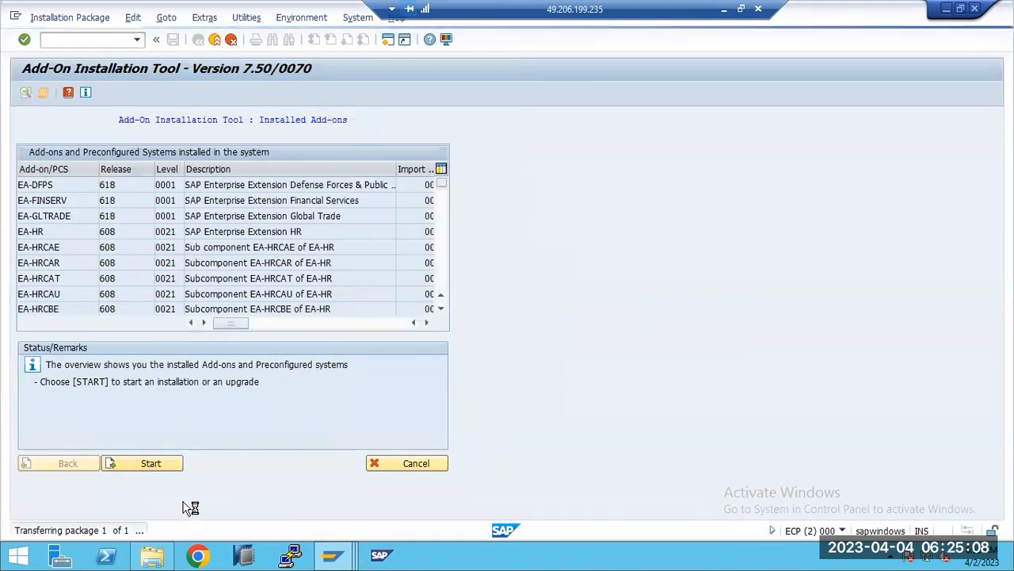
Switch to File Explorer in the remote session and copy the sysinfo_ECP XML file from the Downloads folder.
{"action": "left_click", "coordinate": [155, 558]}
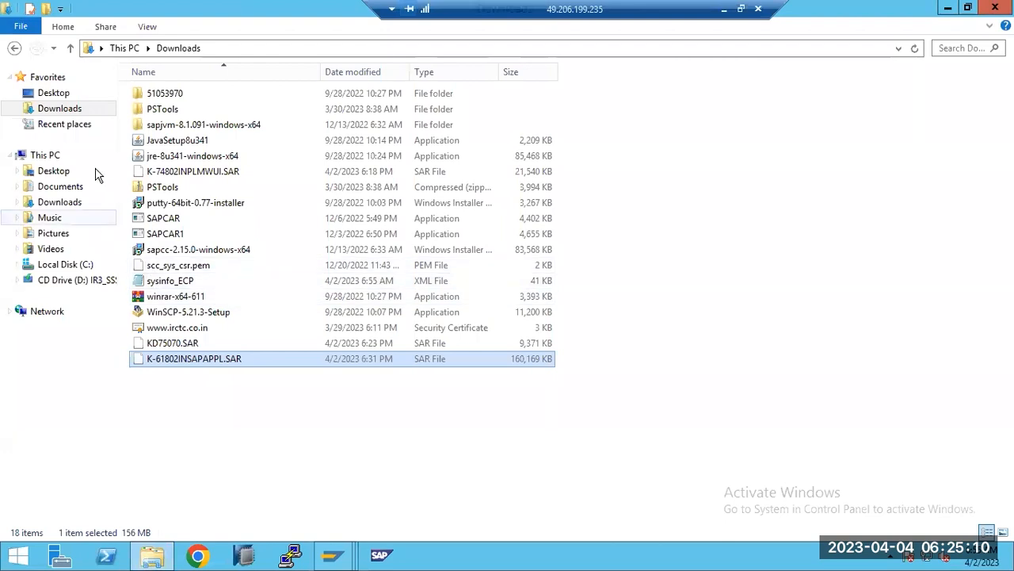
{"action": "left_click", "coordinate": [66, 111]}
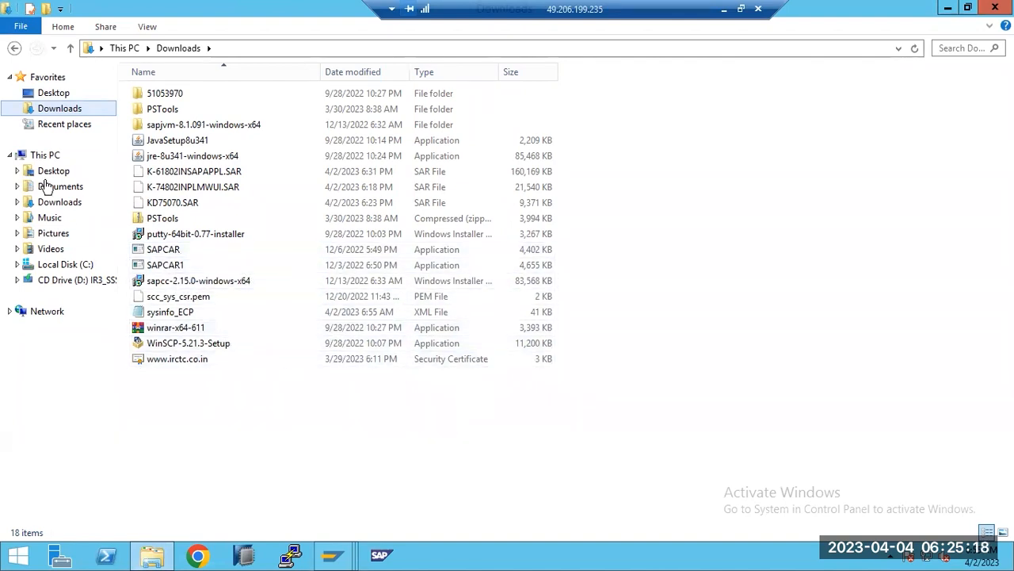
{"action": "left_click", "coordinate": [56, 109]}
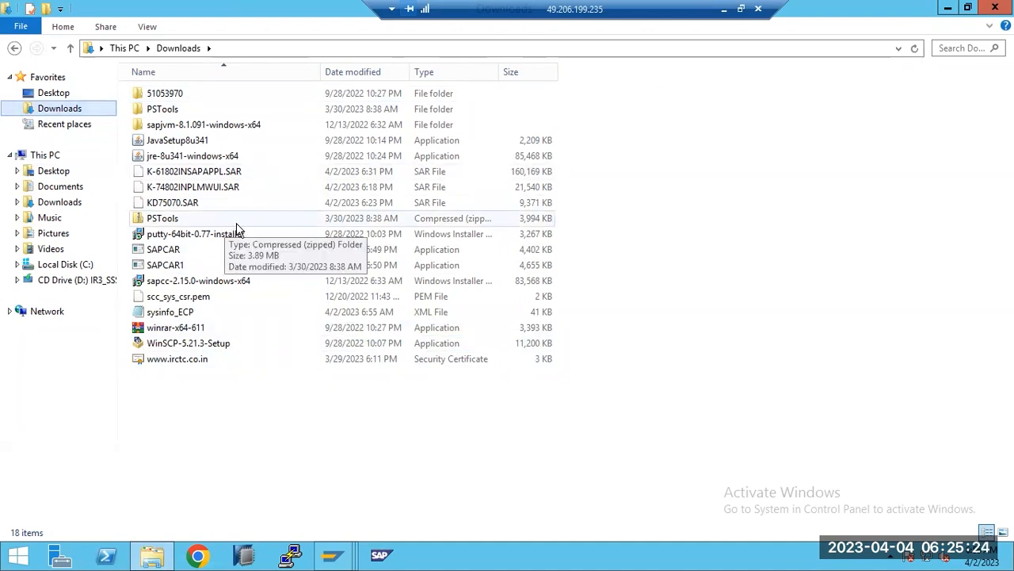
{"action": "left_click", "coordinate": [180, 316]}
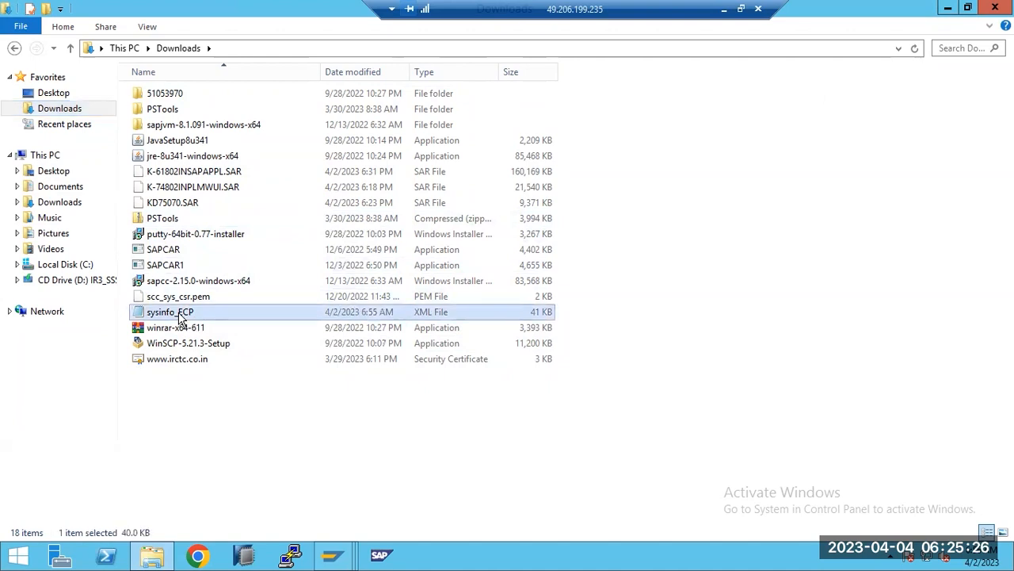
{"action": "right_click", "coordinate": [180, 315]}
{"action": "left_click", "coordinate": [233, 231]}
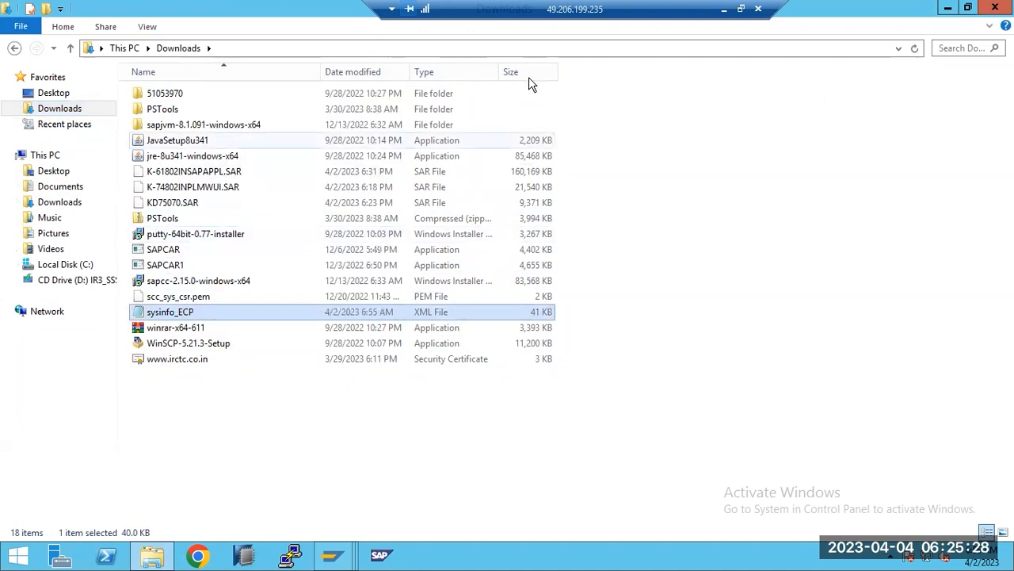
Minimize the remote session and paste the copied sysinfo_ECP file into the local computer's Downloads folder.
{"action": "left_click", "coordinate": [726, 9]}
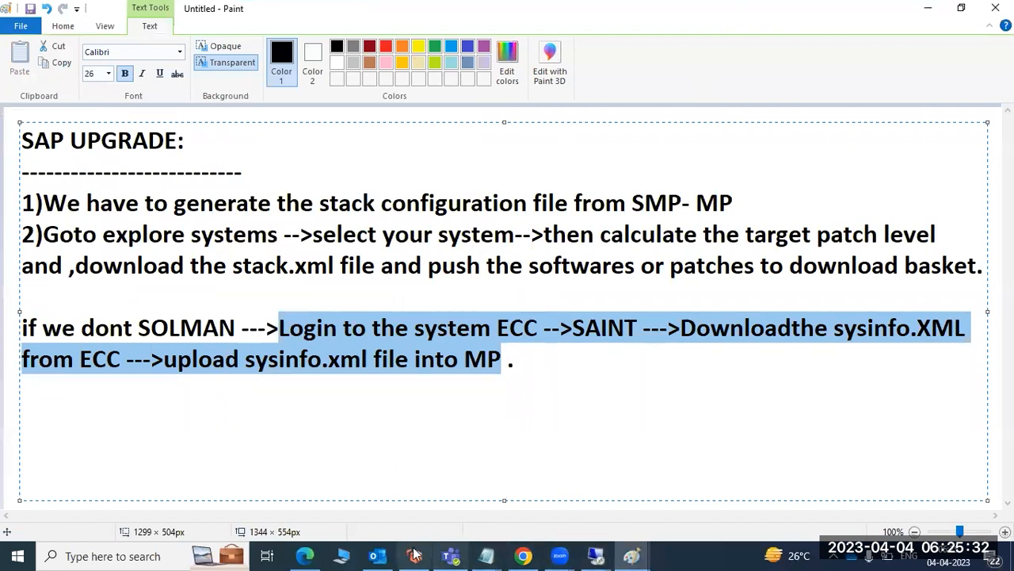
{"action": "key", "text": "super+e"}
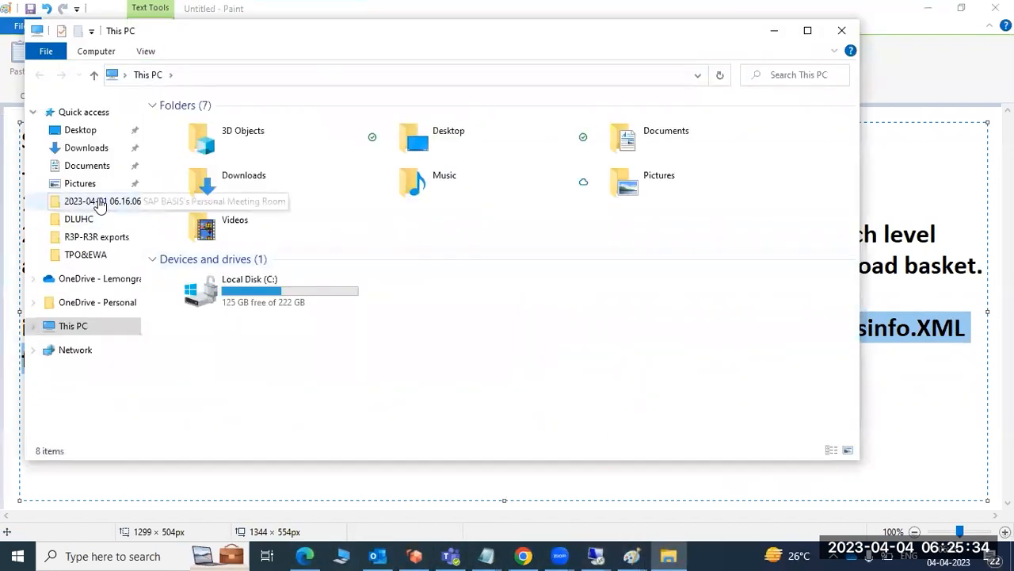
{"action": "left_click", "coordinate": [87, 148]}
{"action": "left_click", "coordinate": [235, 220]}
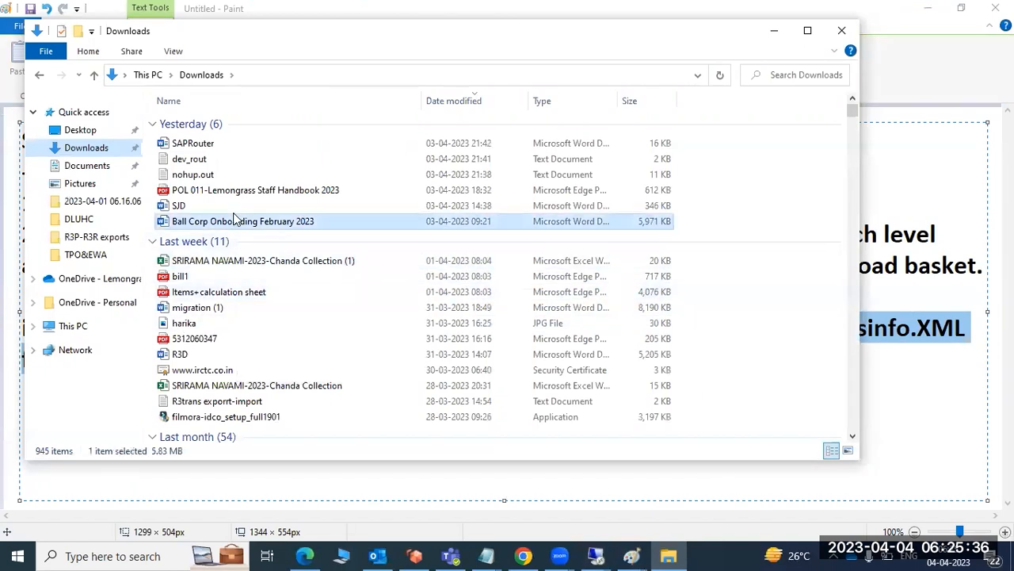
{"action": "key", "text": "ctrl+v"}
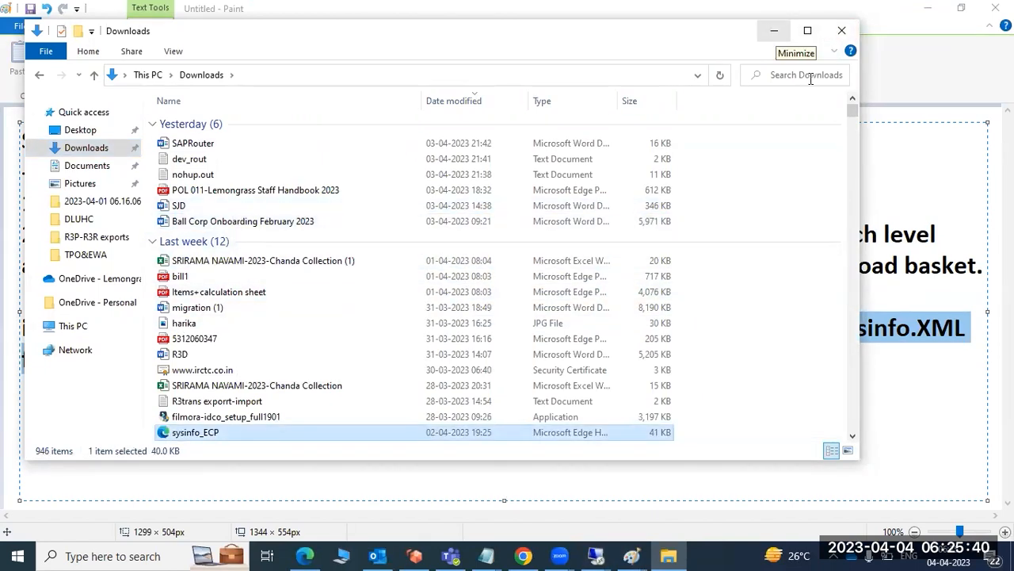
{"action": "left_click", "coordinate": [774, 31]}
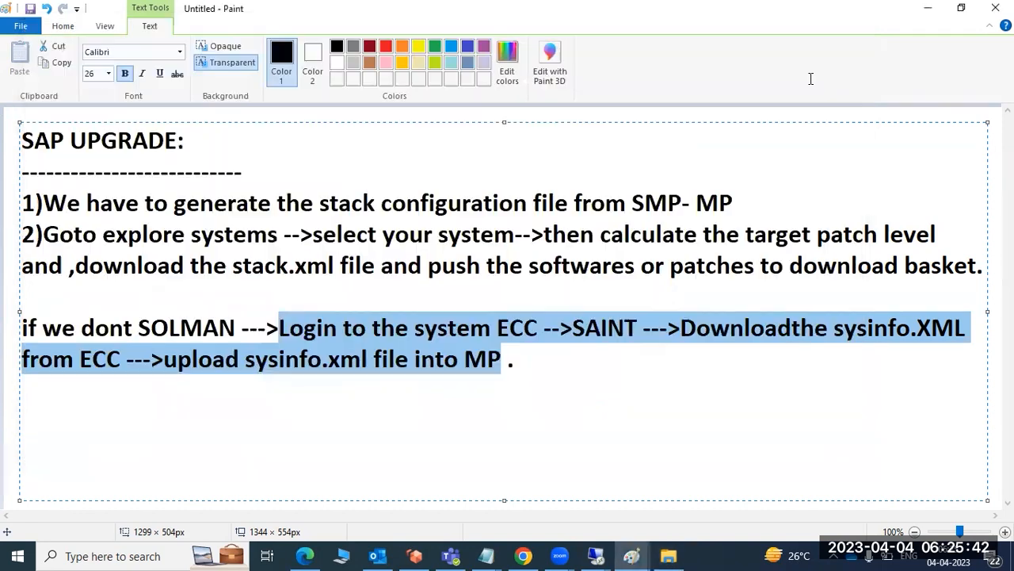
Switch to the SAP ONE Support Launchpad in Microsoft Edge and open Maintenance Planner from the Partner group.
{"action": "left_click", "coordinate": [304, 555]}
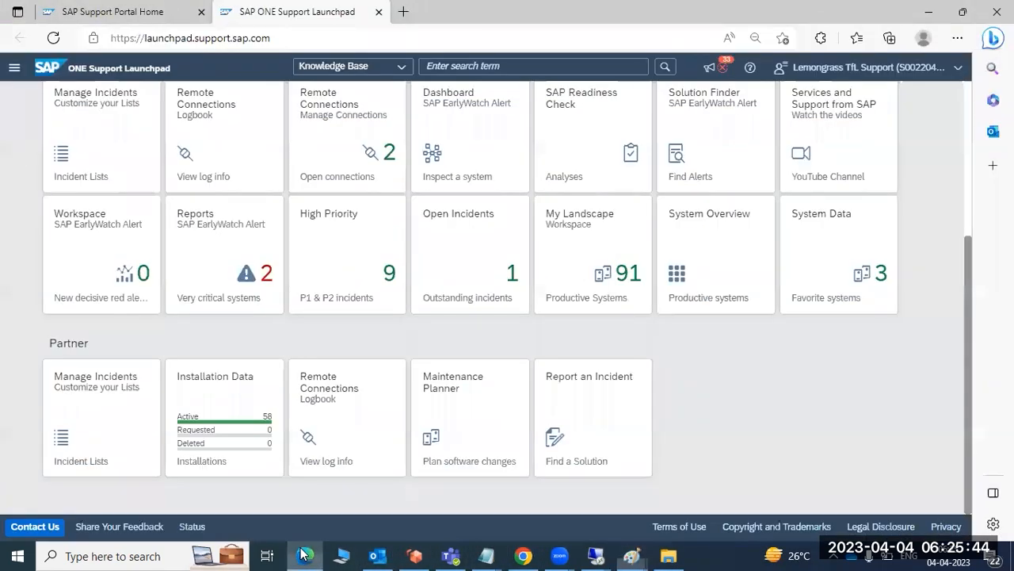
{"action": "scroll", "coordinate": [320, 381], "scroll_direction": "up", "scroll_amount": 3}
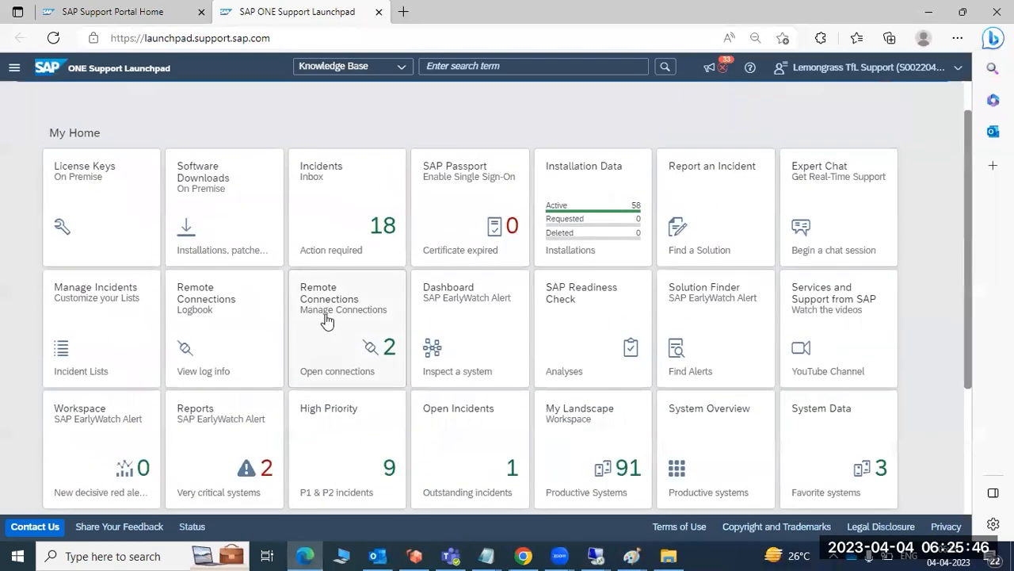
{"action": "left_click", "coordinate": [108, 16]}
{"action": "key", "text": "ctrl+Tab"}
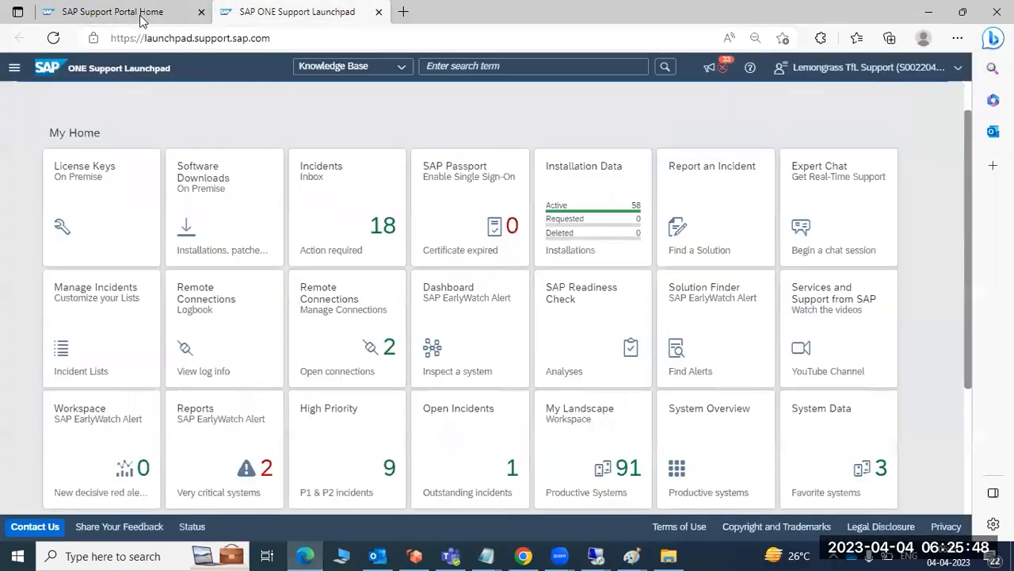
{"action": "scroll", "coordinate": [489, 462], "scroll_direction": "down", "scroll_amount": 3}
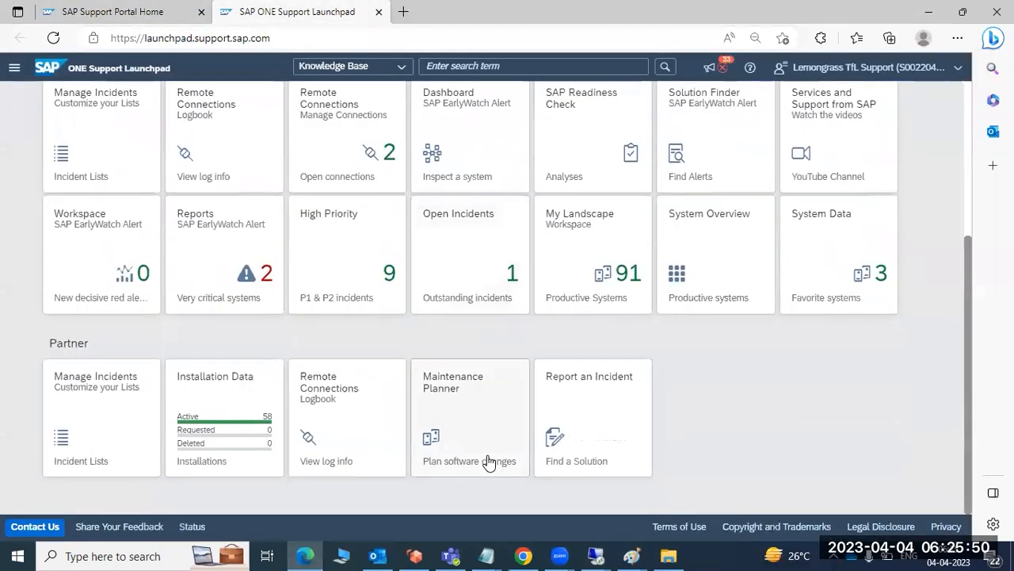
{"action": "left_click", "coordinate": [472, 403]}
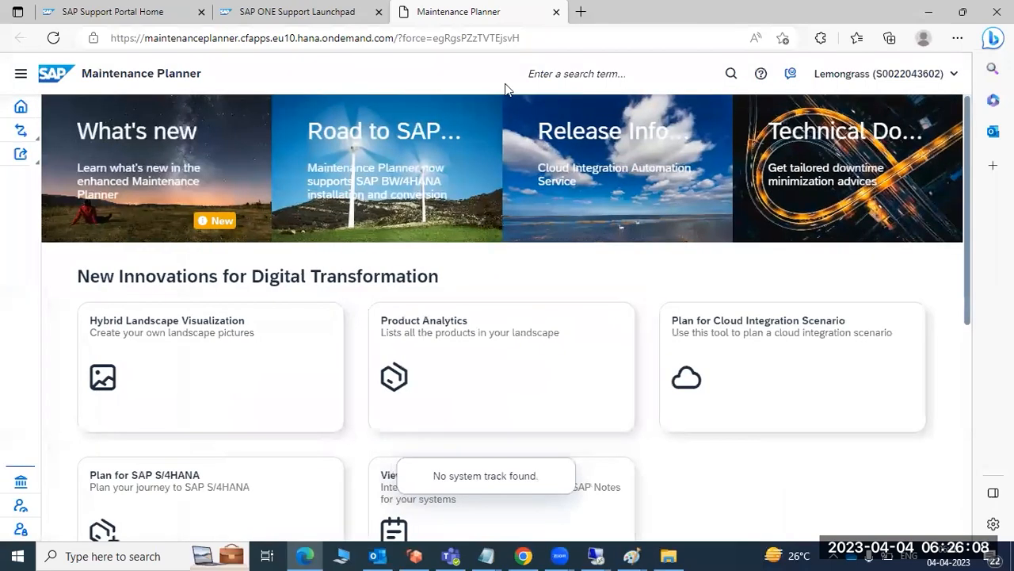
Open the explore systems list in Maintenance Planner and look through the registered systems.
{"action": "scroll", "coordinate": [252, 468], "scroll_direction": "down", "scroll_amount": 3}
{"action": "left_click", "coordinate": [256, 462]}
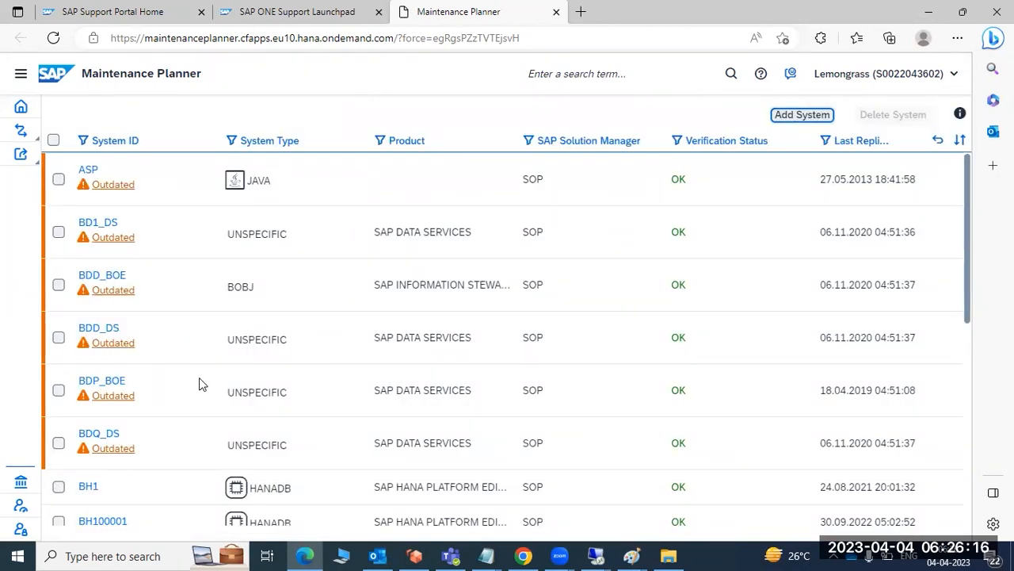
{"action": "scroll", "coordinate": [199, 378], "scroll_direction": "down", "scroll_amount": 3}
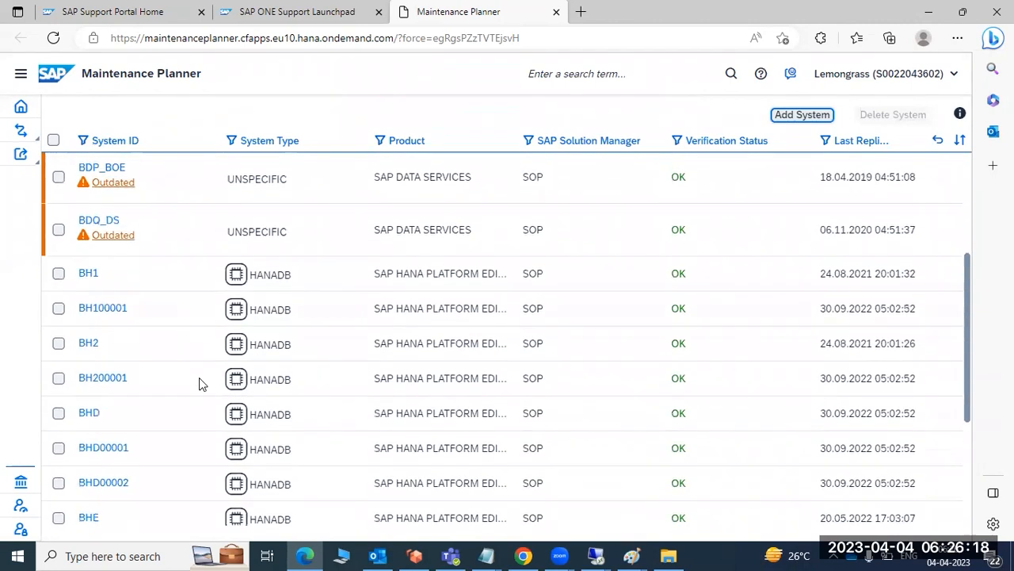
{"action": "scroll", "coordinate": [199, 377], "scroll_direction": "down", "scroll_amount": 3}
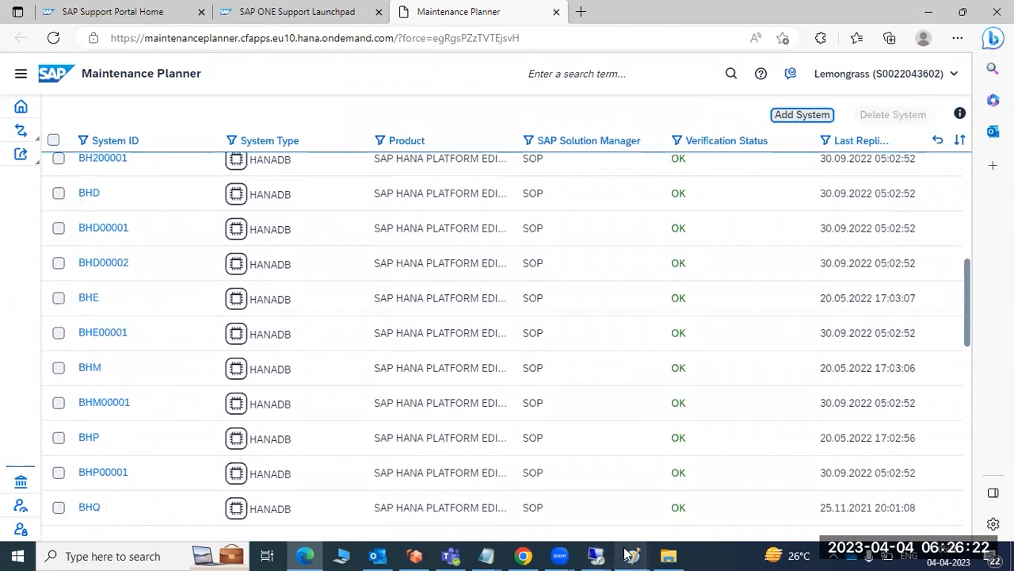
Switch to the Paint notes and review the no-SOLMAN procedure by highlighting the ECC login, sysinfo download and upload instructions.
{"action": "mouse_move", "coordinate": [632, 555]}
{"action": "left_click", "coordinate": [577, 481]}
{"action": "left_click", "coordinate": [202, 333]}
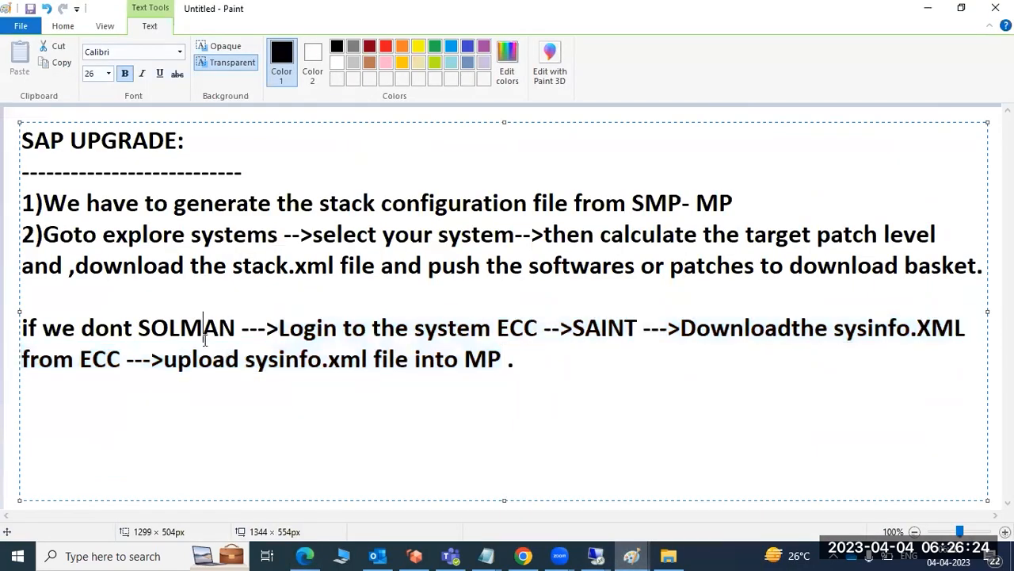
{"action": "left_click_drag", "start_coordinate": [281, 331], "coordinate": [536, 336]}
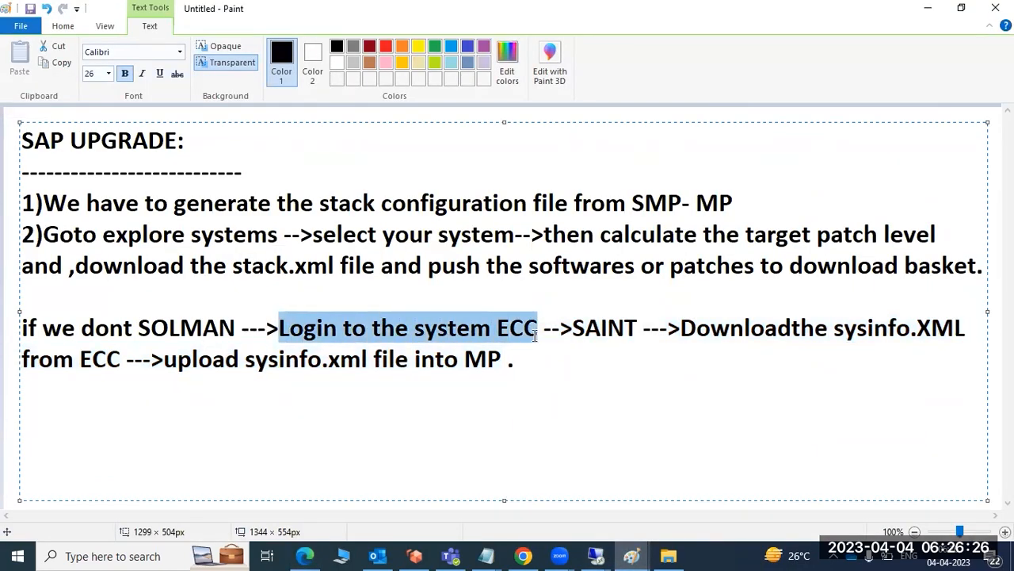
{"action": "left_click", "coordinate": [630, 328]}
{"action": "left_click_drag", "start_coordinate": [696, 331], "coordinate": [791, 341]}
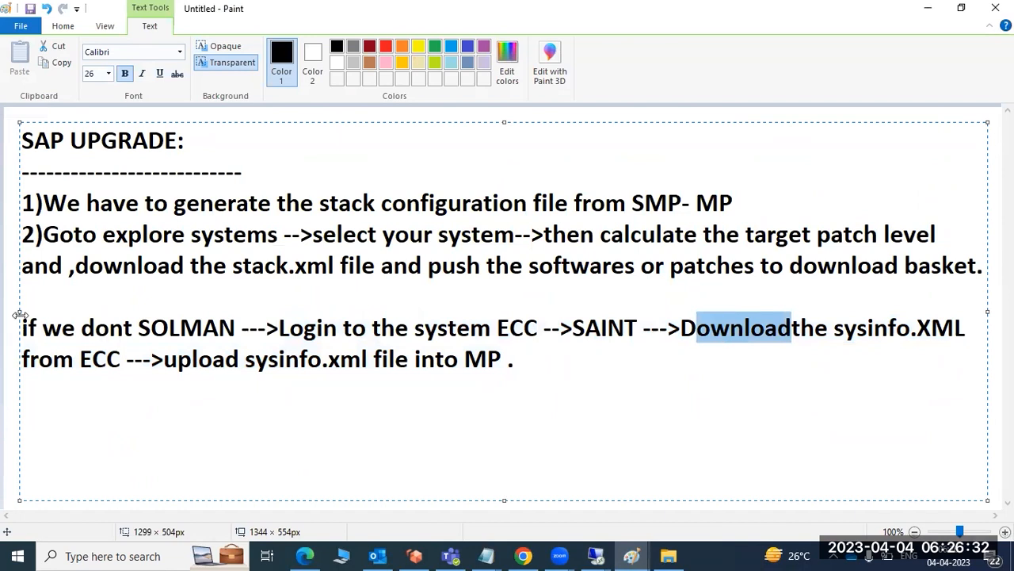
{"action": "left_click_drag", "start_coordinate": [31, 301], "coordinate": [534, 372]}
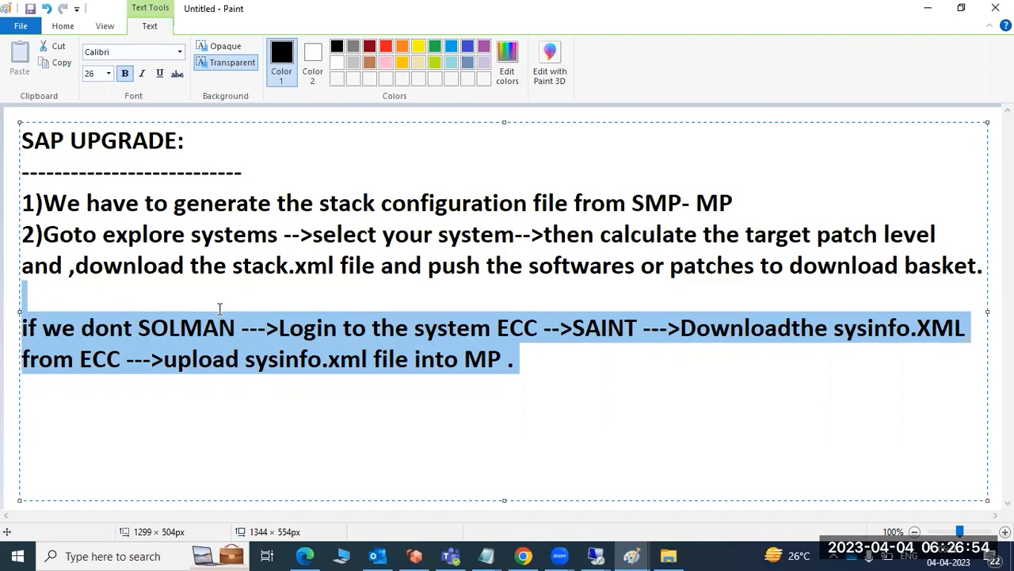
Switch back to Maintenance Planner in Edge and examine the system IDs, types and verification statuses in the list.
{"action": "left_click", "coordinate": [304, 555]}
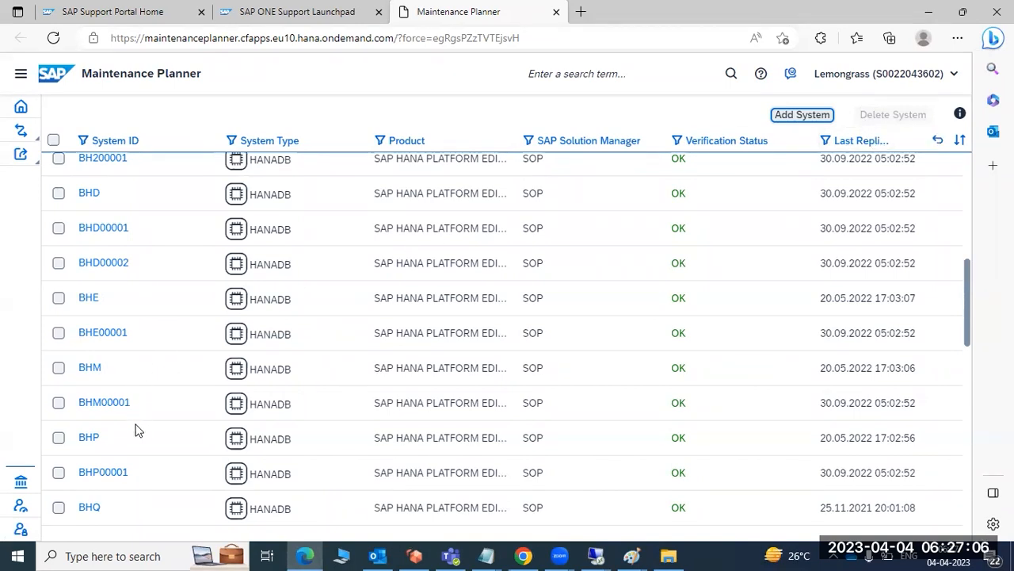
{"action": "scroll", "coordinate": [143, 440], "scroll_direction": "down", "scroll_amount": 4}
{"action": "scroll", "coordinate": [149, 449], "scroll_direction": "up", "scroll_amount": 4}
{"action": "scroll", "coordinate": [104, 335], "scroll_direction": "up", "scroll_amount": 2}
{"action": "scroll", "coordinate": [103, 420], "scroll_direction": "down", "scroll_amount": 6}
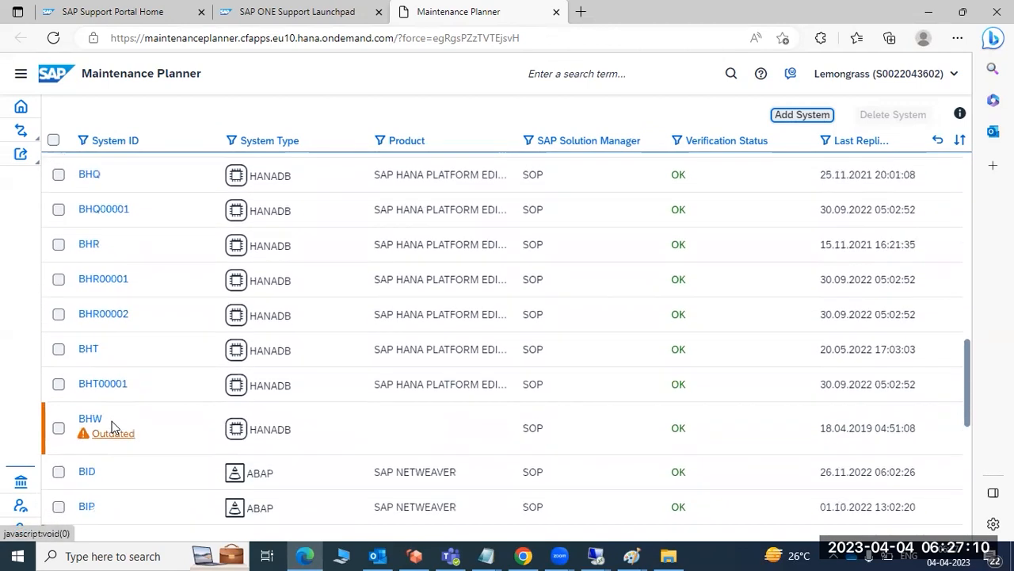
{"action": "scroll", "coordinate": [111, 426], "scroll_direction": "down", "scroll_amount": 2}
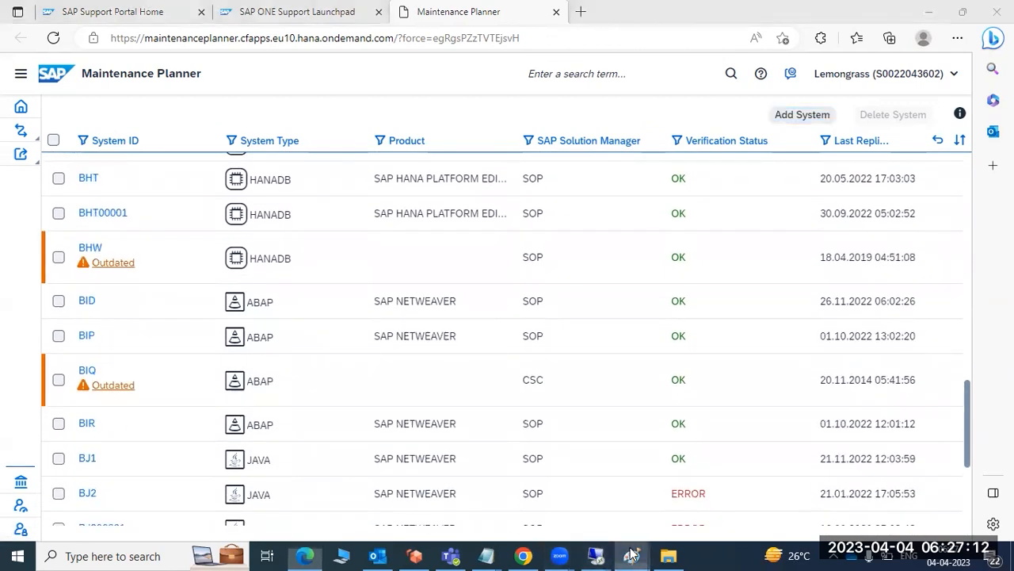
Return to the Paint notes and highlight the text from the ECC login through the sysinfo.xml upload into MP.
{"action": "mouse_move", "coordinate": [632, 556]}
{"action": "left_click", "coordinate": [567, 481]}
{"action": "left_click", "coordinate": [340, 361]}
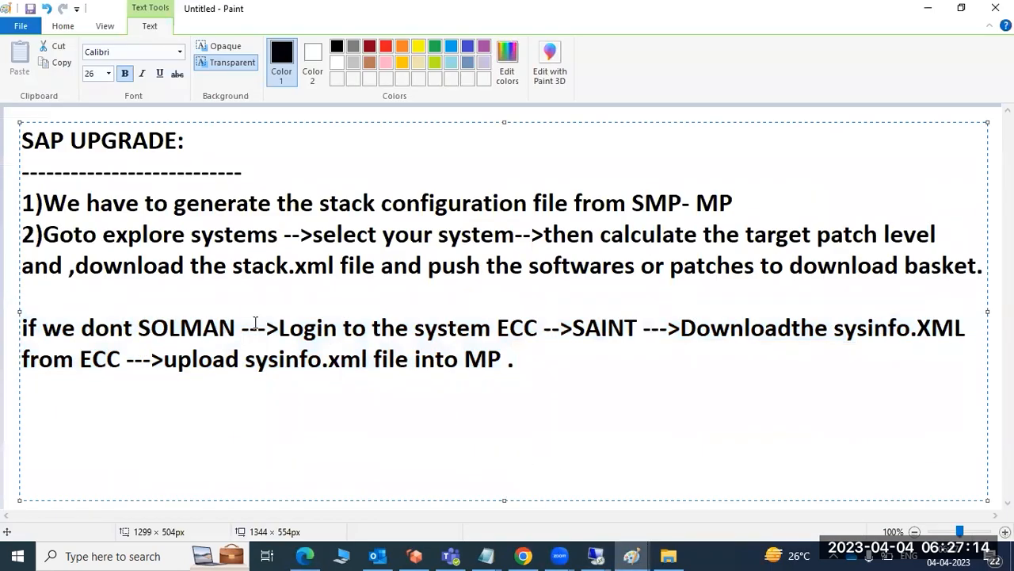
{"action": "left_click_drag", "start_coordinate": [276, 327], "coordinate": [502, 375]}
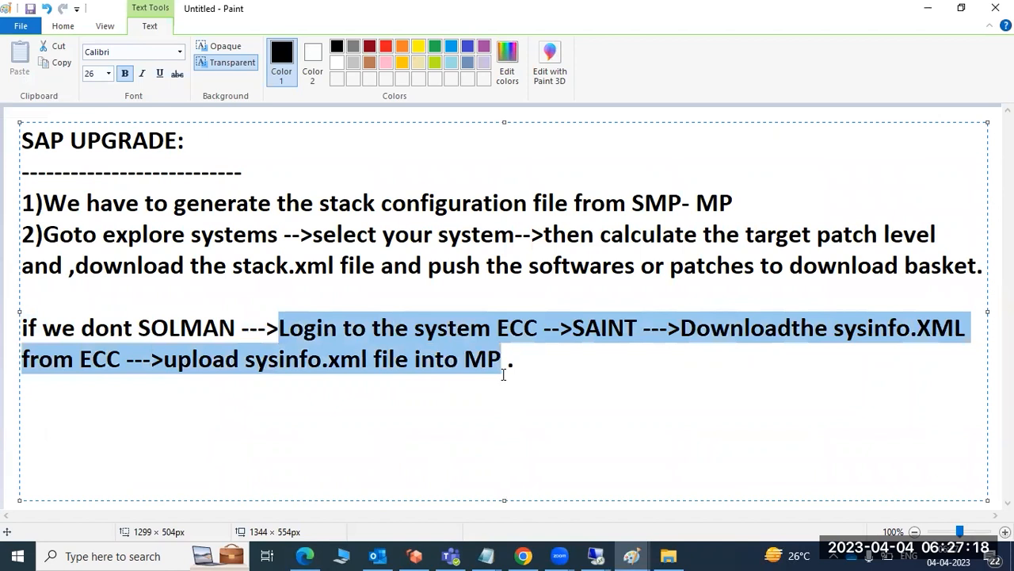
Start adding a system in Maintenance Planner in Edge, selecting sysinfo_ECP.xml from Downloads as the system information XML.
{"action": "left_click", "coordinate": [304, 555]}
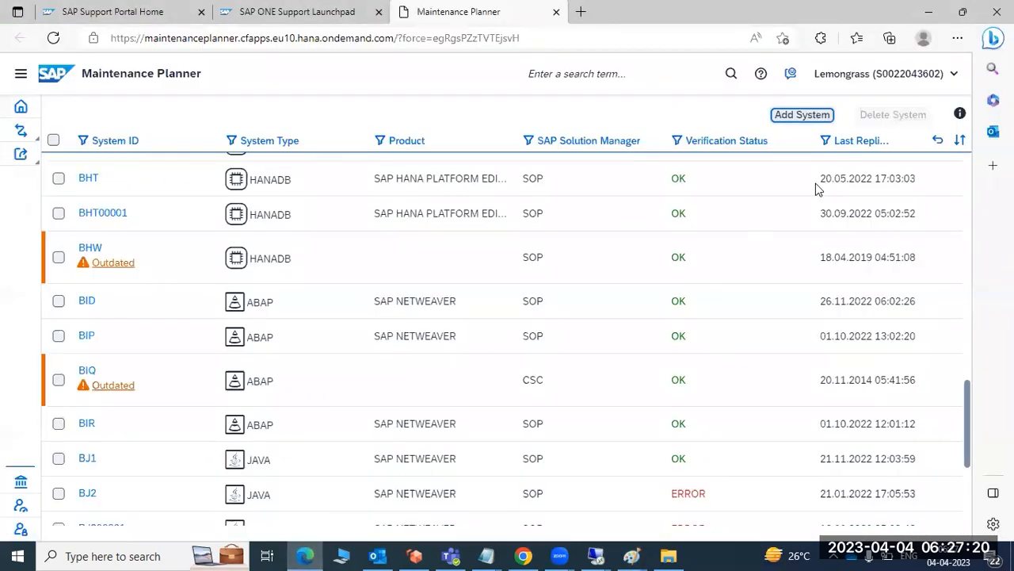
{"action": "left_click", "coordinate": [813, 115]}
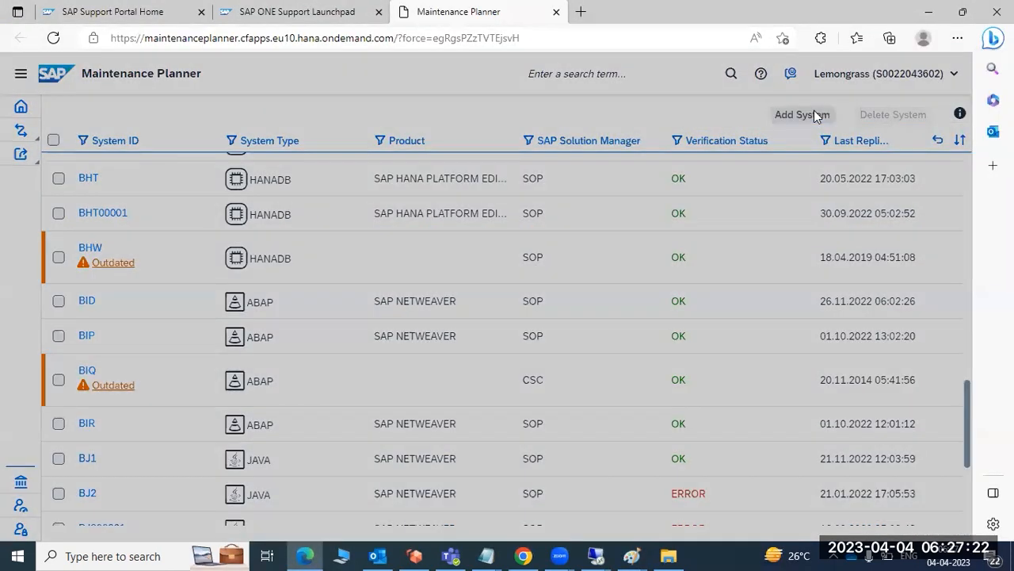
{"action": "left_click", "coordinate": [382, 271]}
{"action": "left_click", "coordinate": [431, 298]}
{"action": "left_click", "coordinate": [672, 242]}
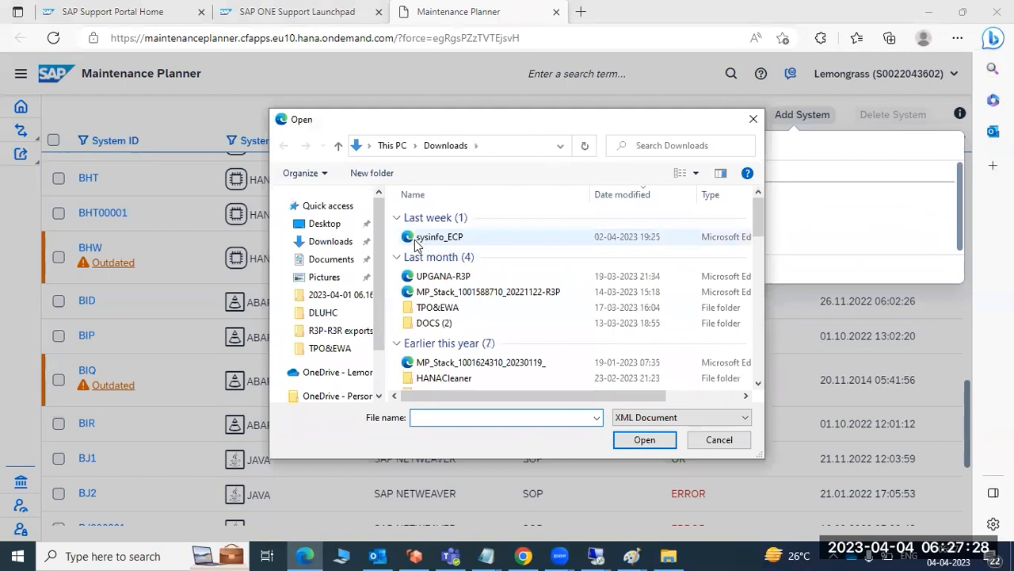
{"action": "double_click", "coordinate": [418, 235]}
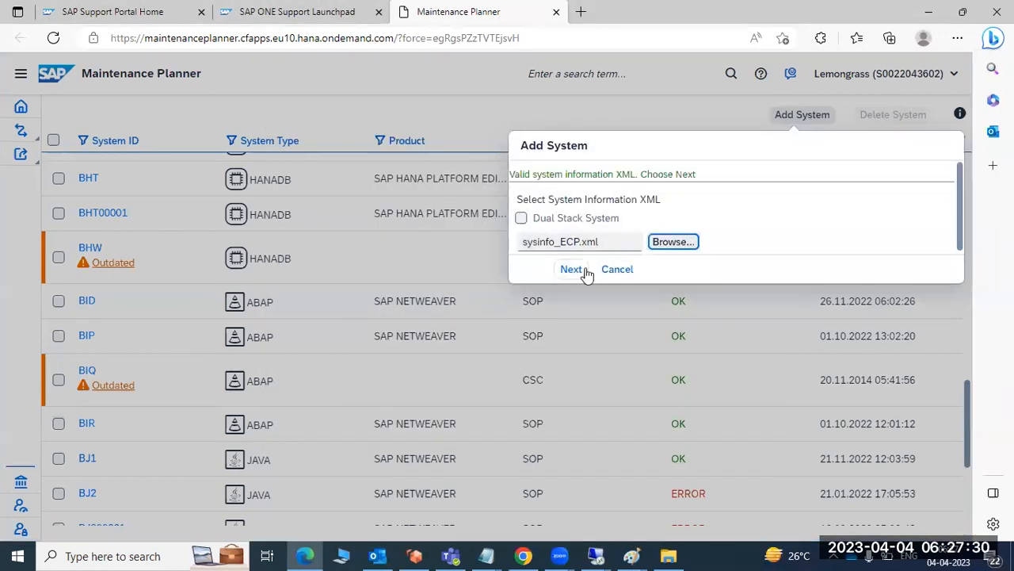
{"action": "left_click_drag", "start_coordinate": [582, 173], "coordinate": [623, 174]}
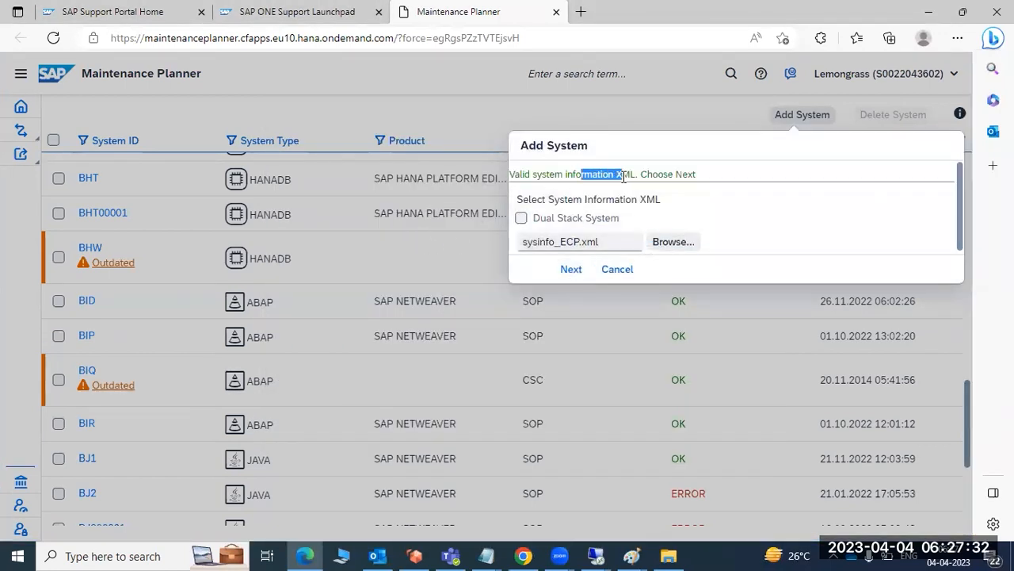
Keep SID ECP, choose "No SAP Solution Manager system is available" as the reason, and upload the system information.
{"action": "left_click", "coordinate": [570, 270]}
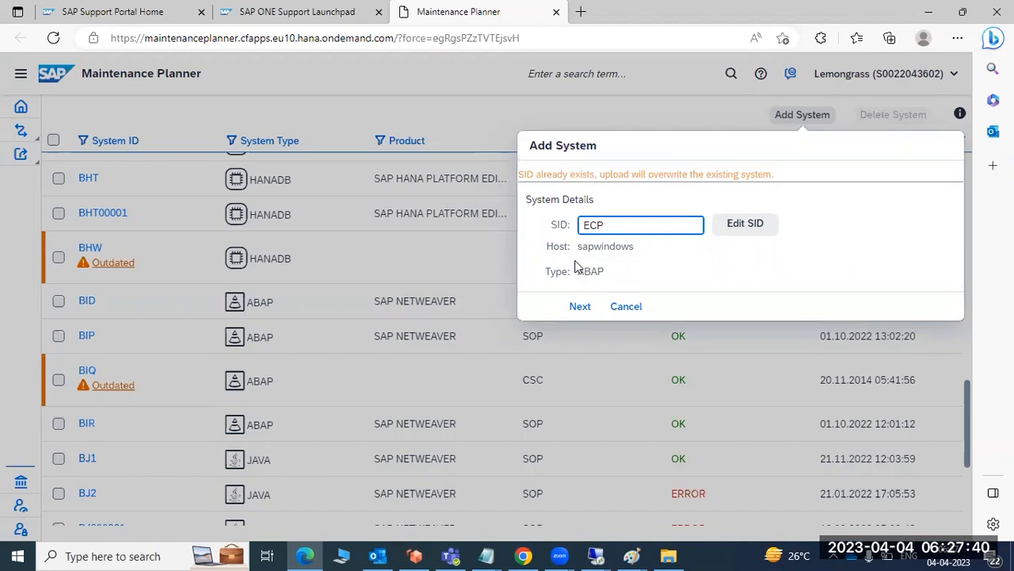
{"action": "left_click", "coordinate": [580, 306]}
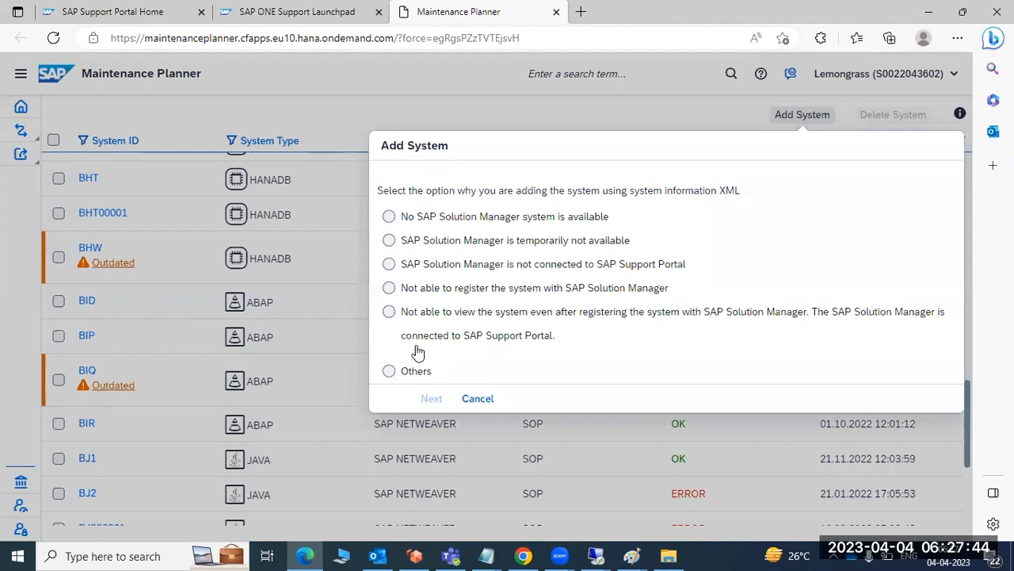
{"action": "left_click", "coordinate": [418, 221]}
{"action": "left_click", "coordinate": [432, 398]}
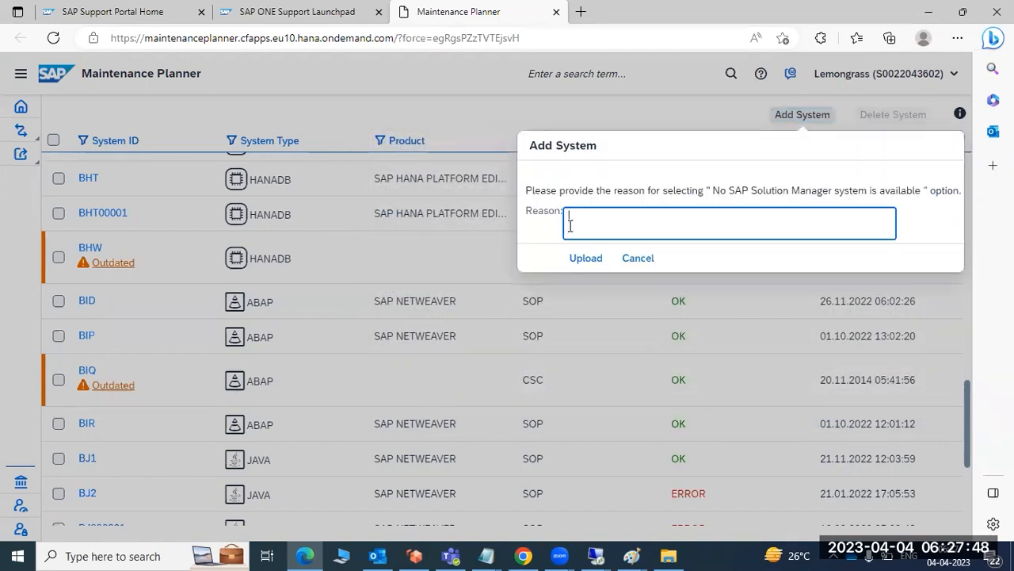
{"action": "left_click", "coordinate": [585, 258]}
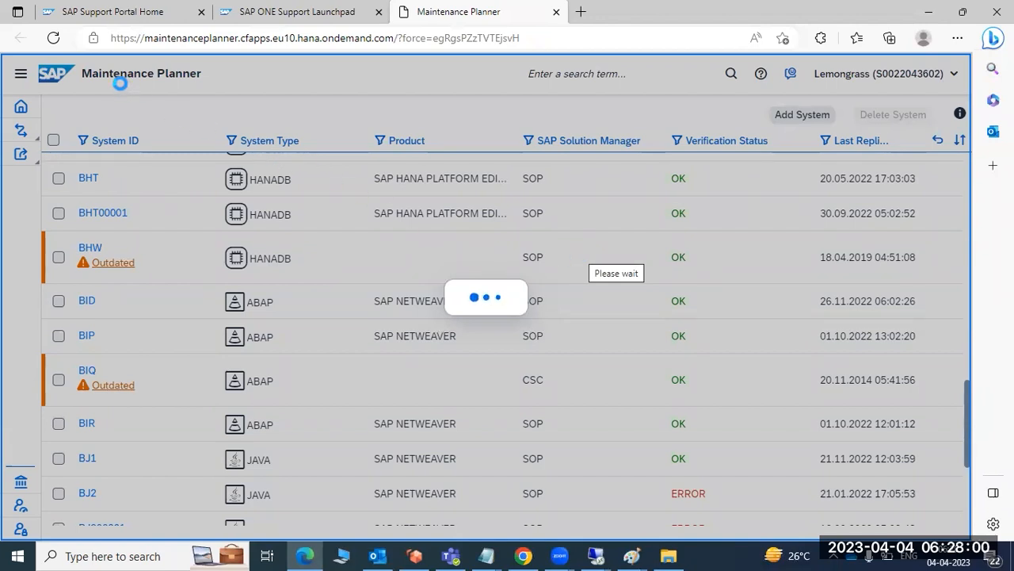
Look over the support launchpad tiles during the upload and return to Maintenance Planner to read the upload message.
{"action": "left_click", "coordinate": [293, 11]}
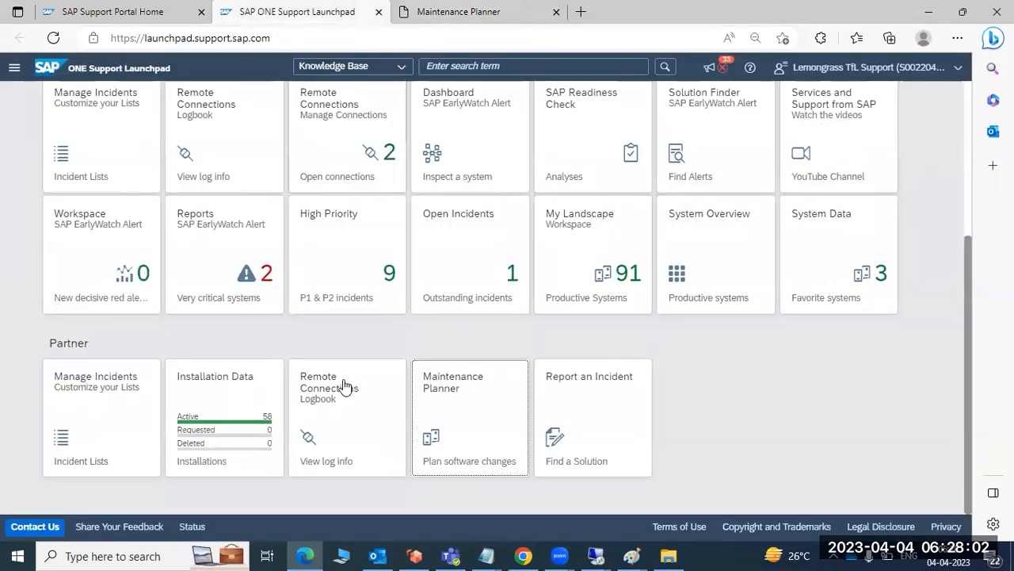
{"action": "scroll", "coordinate": [436, 400], "scroll_direction": "up", "scroll_amount": 3}
{"action": "scroll", "coordinate": [438, 406], "scroll_direction": "down", "scroll_amount": 1}
{"action": "scroll", "coordinate": [436, 408], "scroll_direction": "down", "scroll_amount": 3}
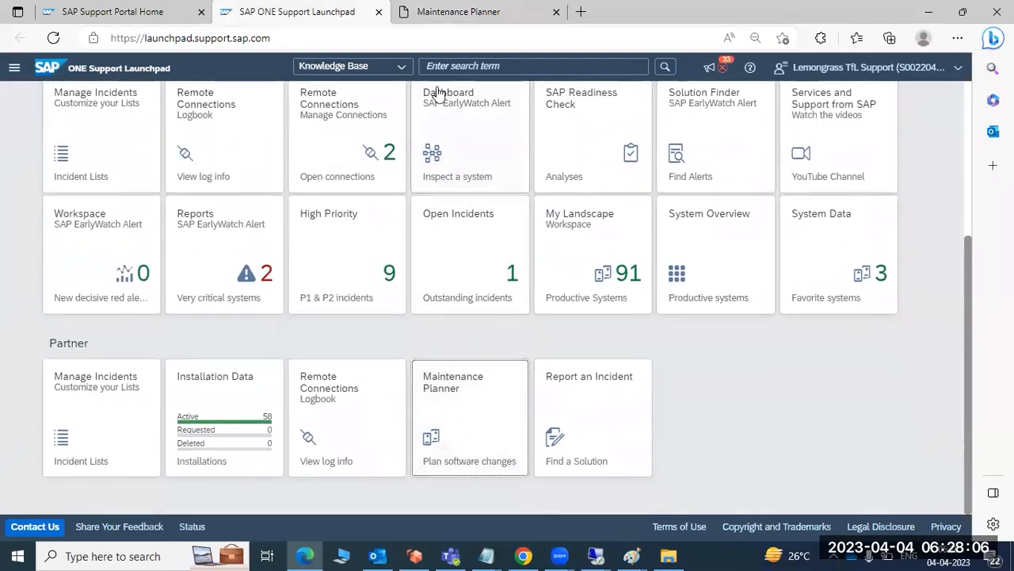
{"action": "left_click", "coordinate": [442, 9]}
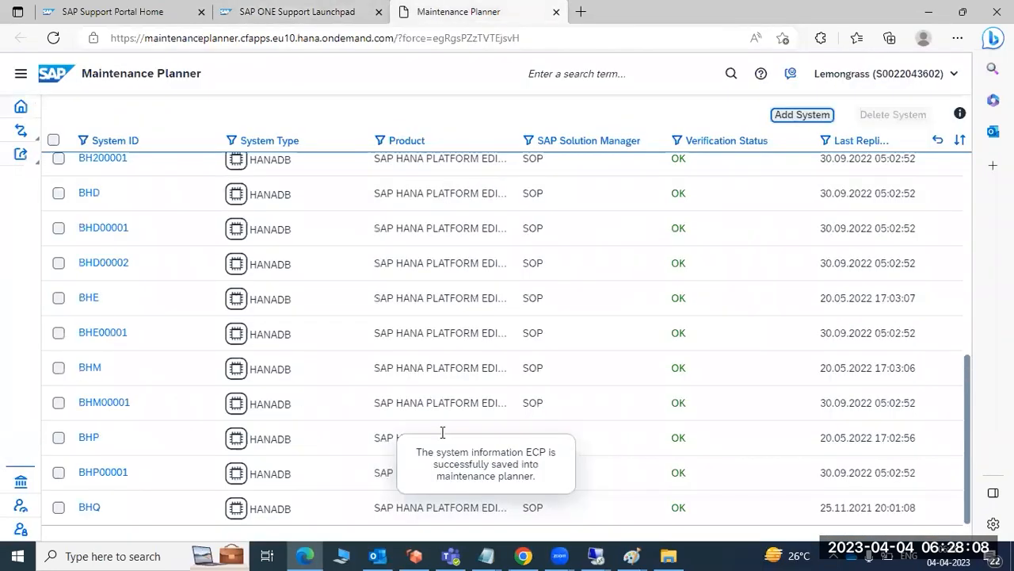
{"action": "left_click_drag", "start_coordinate": [416, 449], "coordinate": [531, 490]}
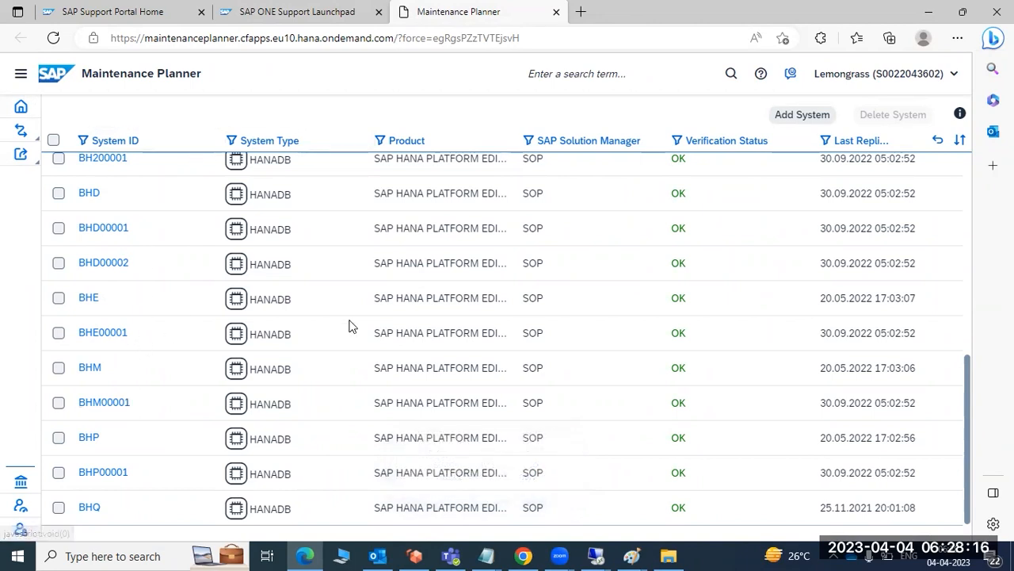
Filter the system list by System ID, searching for EC and choosing only ECP.
{"action": "scroll", "coordinate": [181, 328], "scroll_direction": "up", "scroll_amount": 3}
{"action": "left_click", "coordinate": [94, 141]}
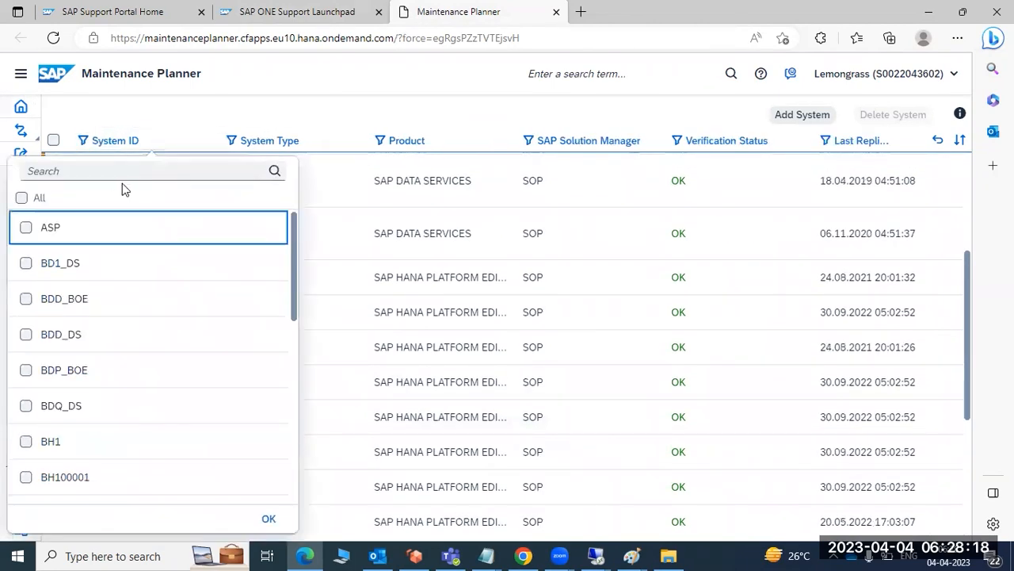
{"action": "left_click", "coordinate": [68, 171]}
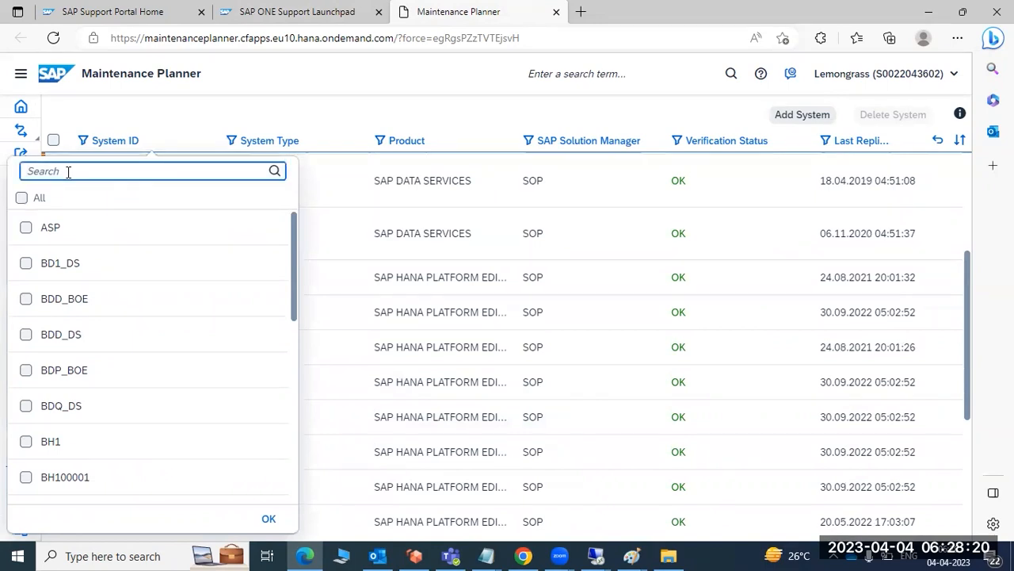
{"action": "type", "text": "EC"}
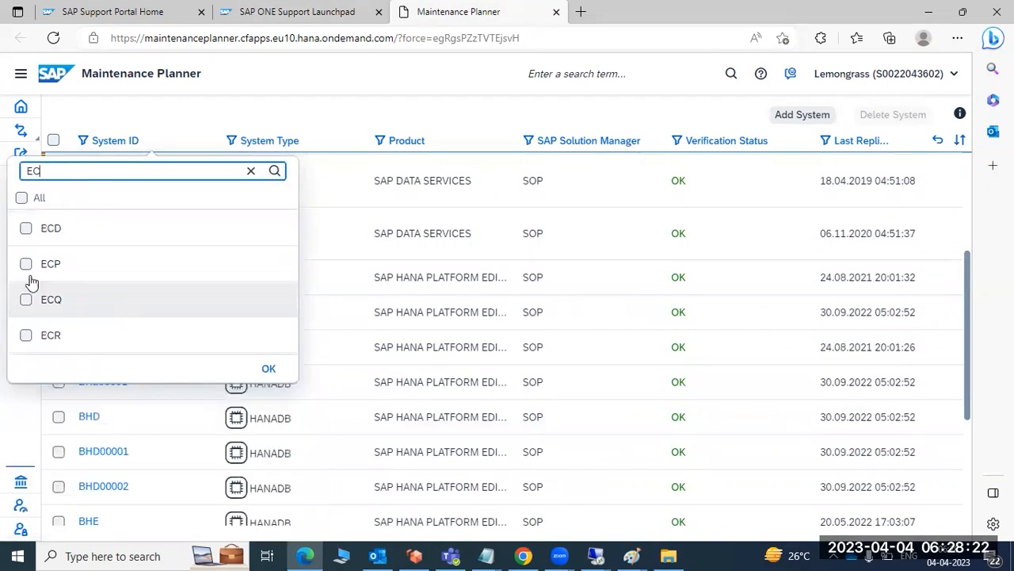
{"action": "left_click", "coordinate": [25, 264]}
{"action": "left_click", "coordinate": [267, 369]}
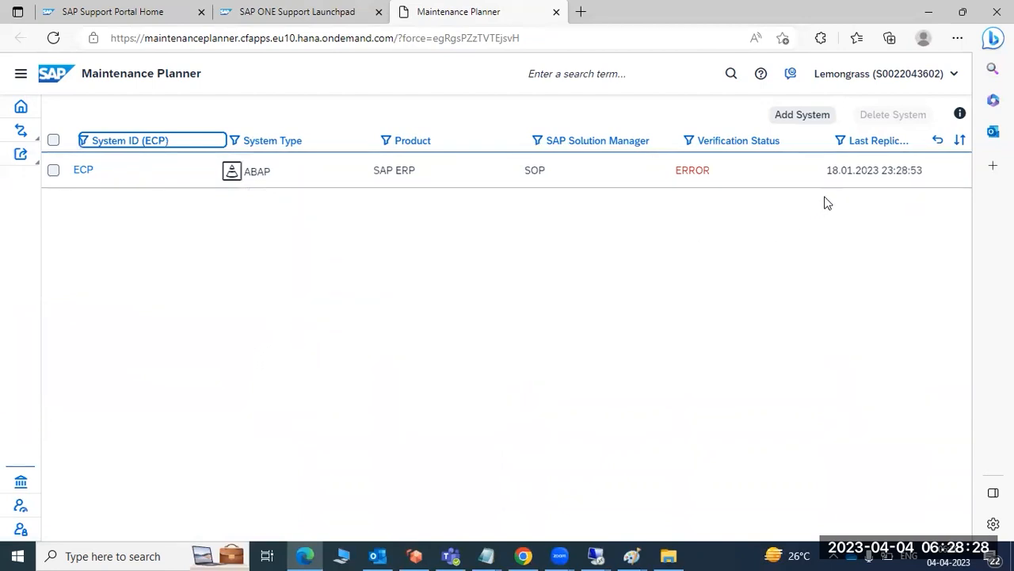
Open the ECP system, check its basic information, and return to the list of systems.
{"action": "left_click", "coordinate": [84, 172]}
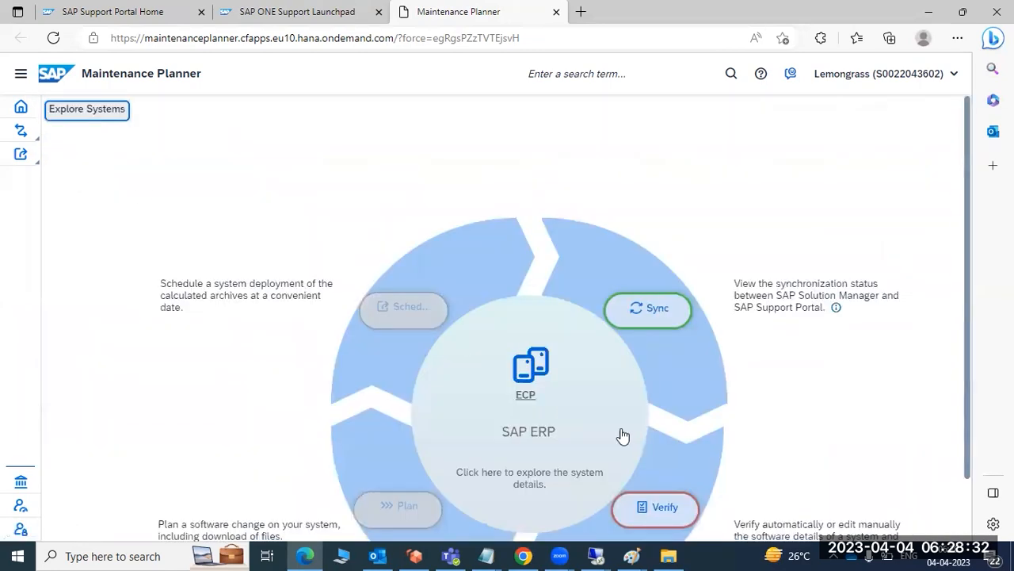
{"action": "left_click", "coordinate": [527, 399]}
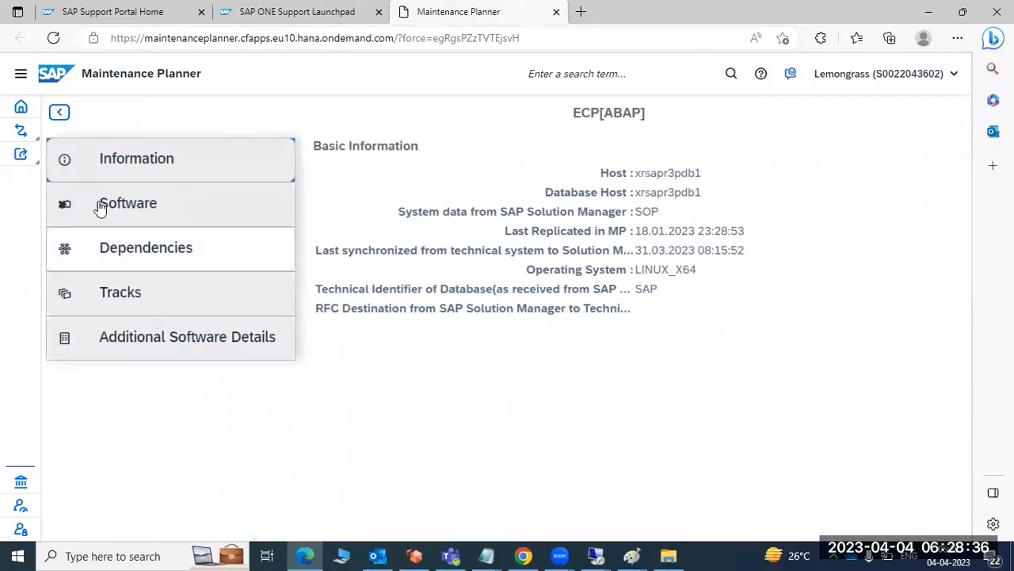
{"action": "left_click", "coordinate": [58, 115]}
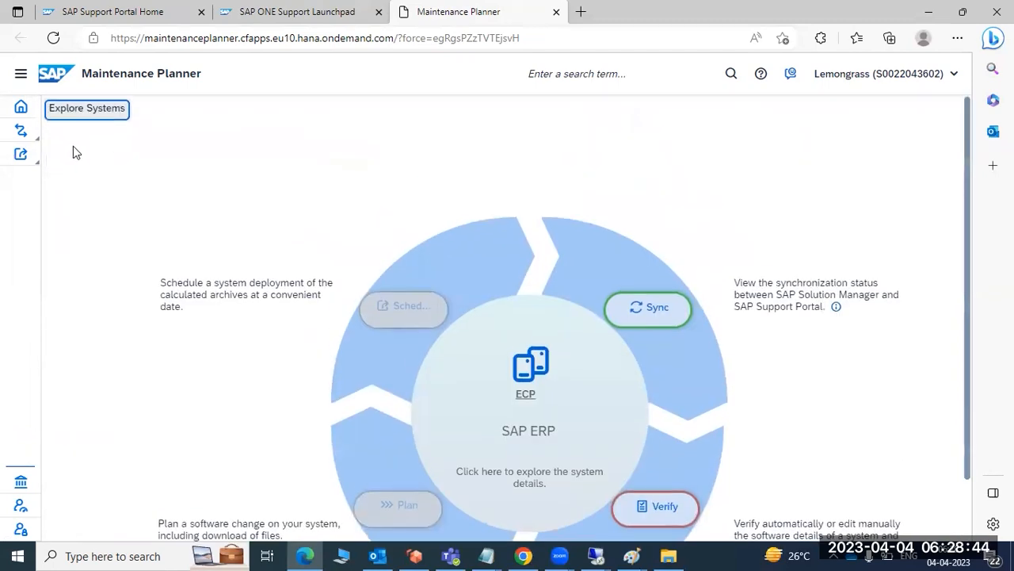
{"action": "left_click", "coordinate": [73, 117]}
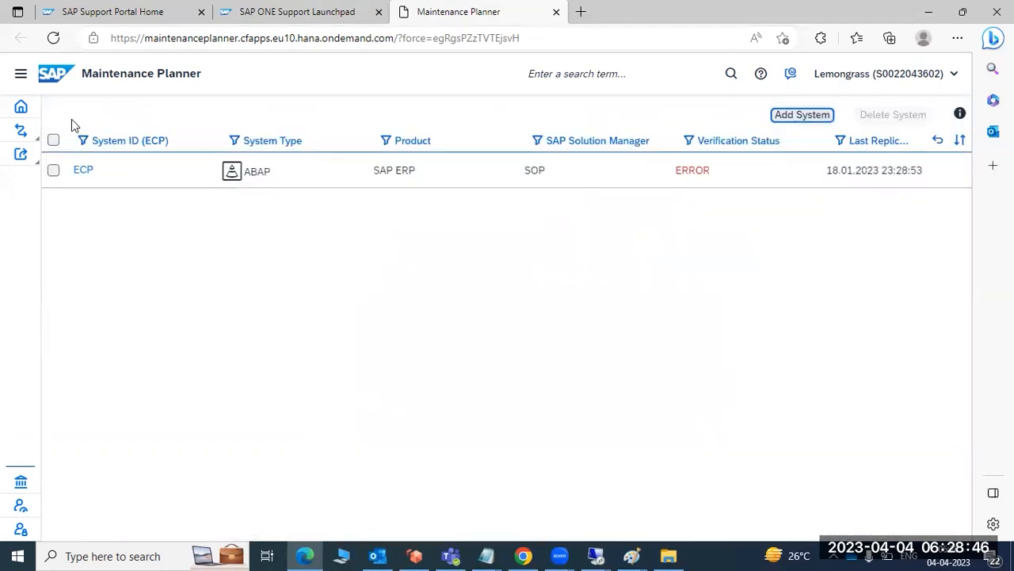
Start adding a system again with sysinfo_ECP.xml as the system information XML and continue to the system details.
{"action": "left_click", "coordinate": [785, 117]}
{"action": "left_click", "coordinate": [381, 271]}
{"action": "left_click", "coordinate": [430, 298]}
{"action": "left_click", "coordinate": [665, 241]}
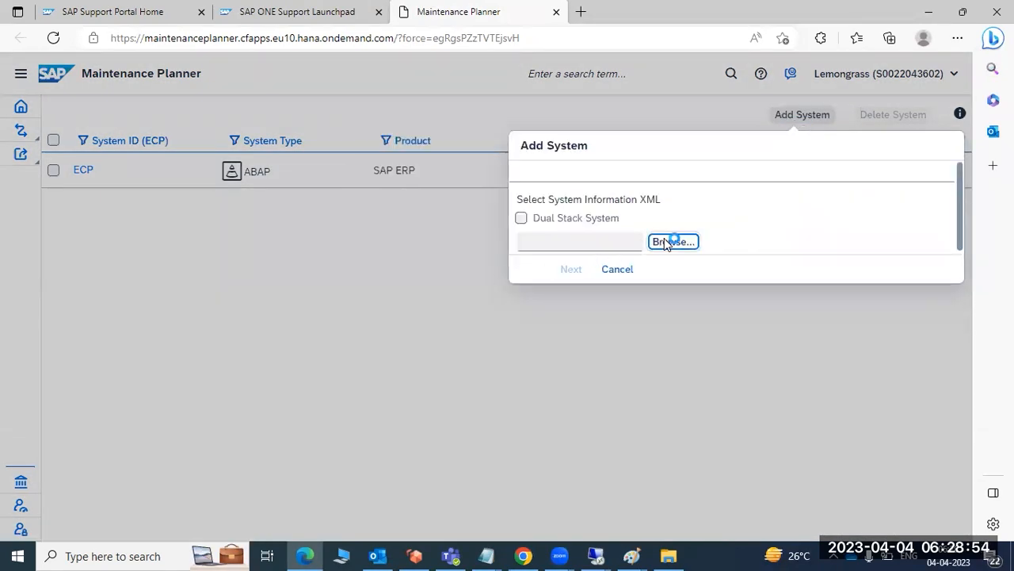
{"action": "double_click", "coordinate": [449, 237]}
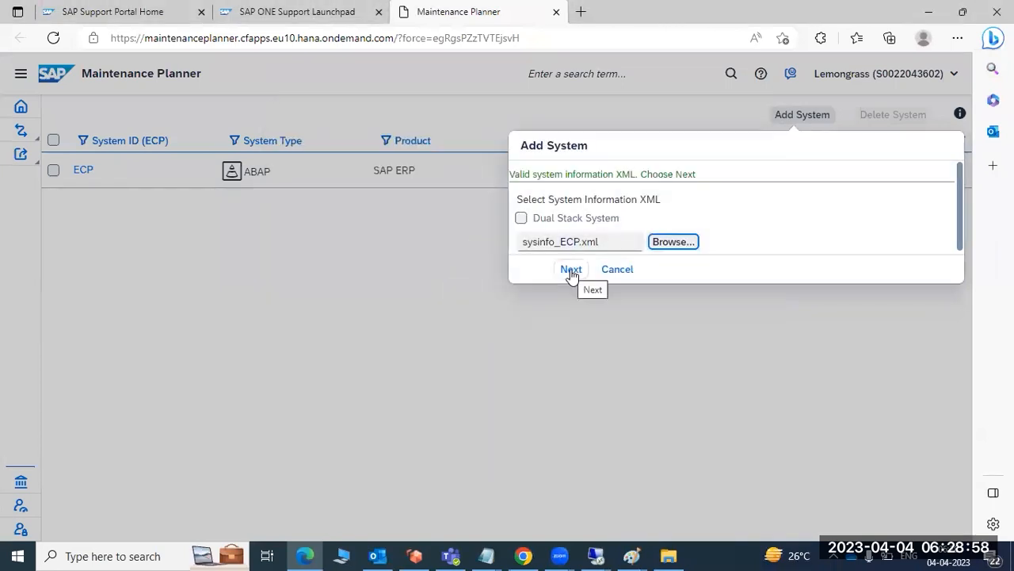
{"action": "left_click", "coordinate": [571, 269]}
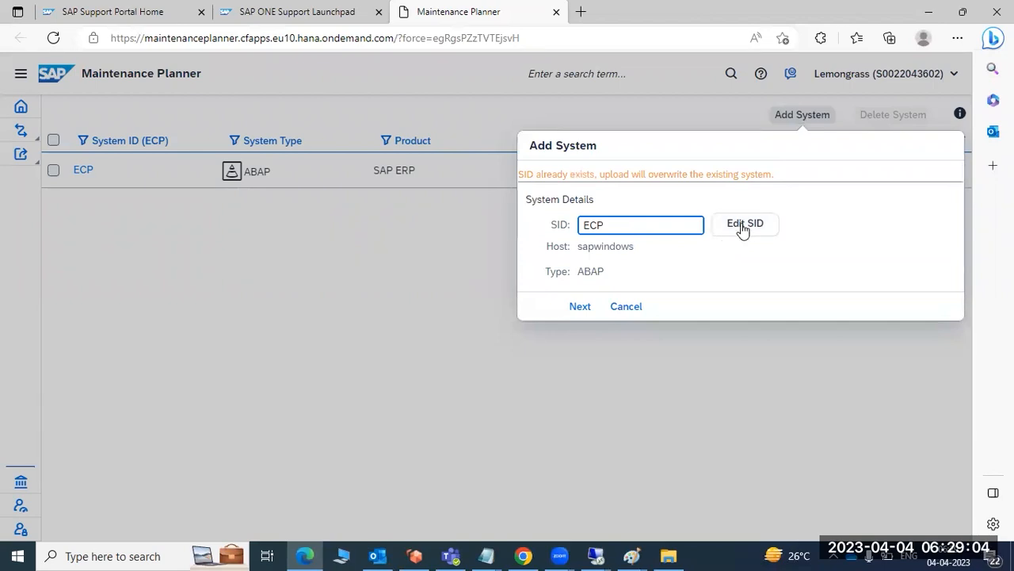
Change the SID of the system being added to ECP1, verify it, and continue to the reason selection.
{"action": "left_click", "coordinate": [745, 225]}
{"action": "left_click", "coordinate": [637, 228]}
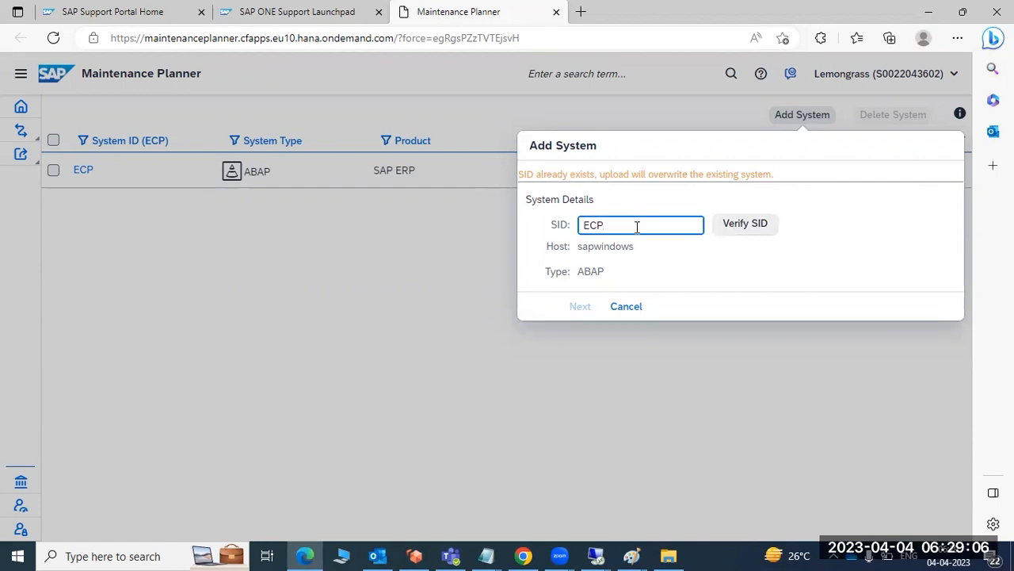
{"action": "left_click", "coordinate": [745, 230]}
{"action": "left_click", "coordinate": [578, 309]}
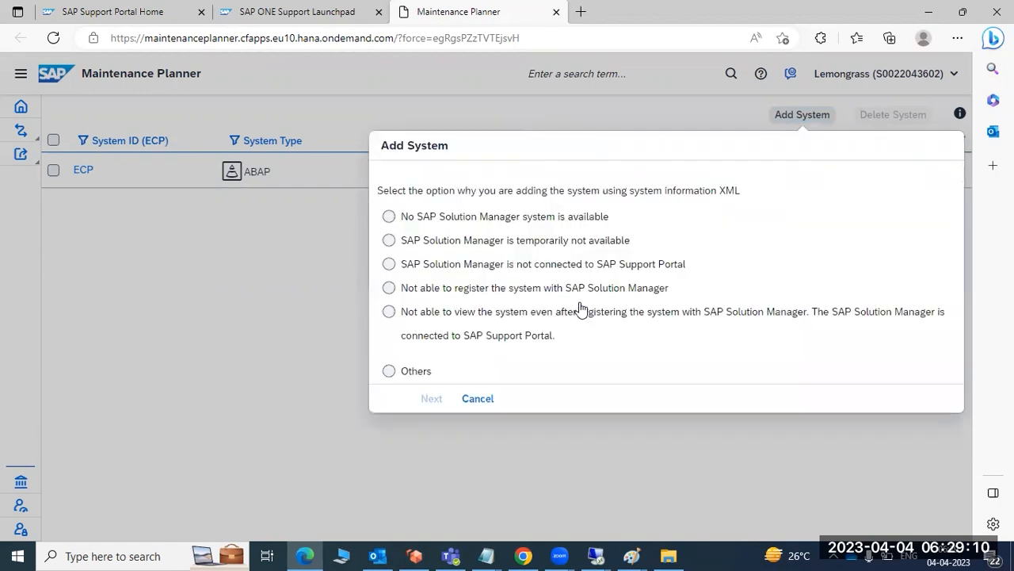
Choose "Others" as the reason for adding the system, enter SA as the explanation, and upload the system information.
{"action": "left_click", "coordinate": [430, 369]}
{"action": "left_click", "coordinate": [432, 396]}
{"action": "left_click", "coordinate": [592, 221]}
{"action": "type", "text": "SA"}
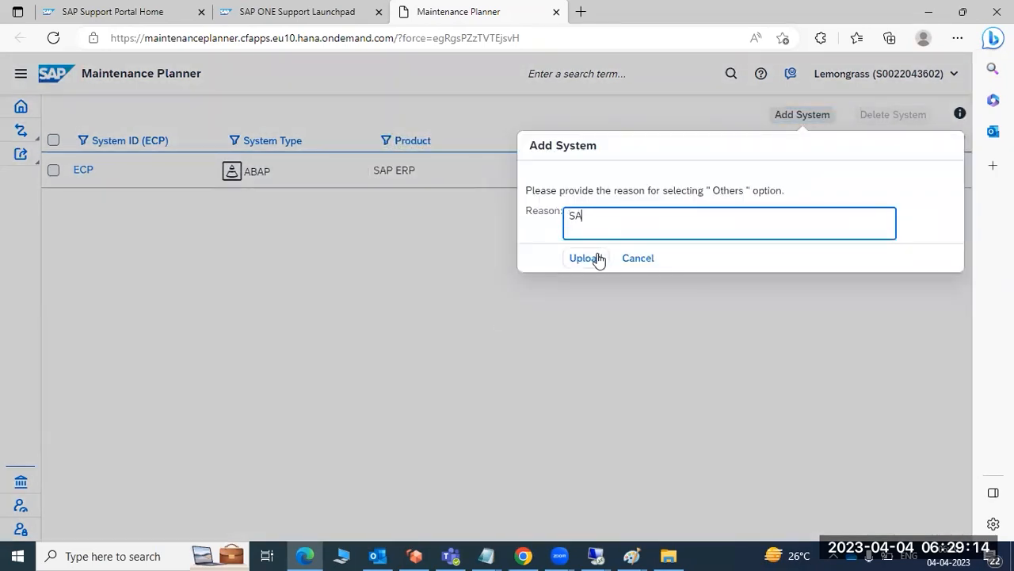
{"action": "left_click", "coordinate": [595, 257]}
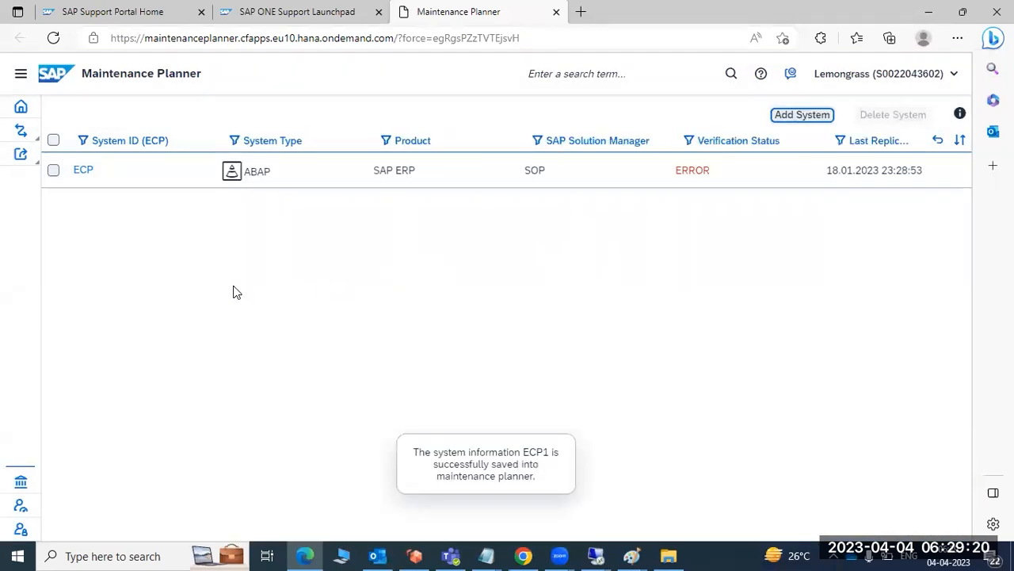
Search the System ID filter for EC to look for the newly uploaded system, keeping ECP selected.
{"action": "left_click", "coordinate": [95, 143]}
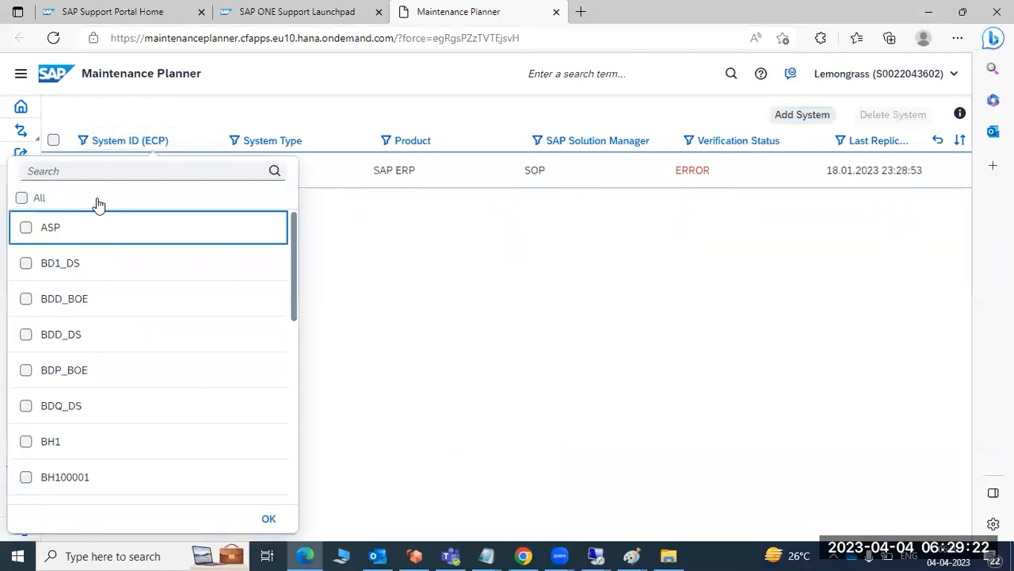
{"action": "left_click", "coordinate": [83, 170]}
{"action": "type", "text": "EC"}
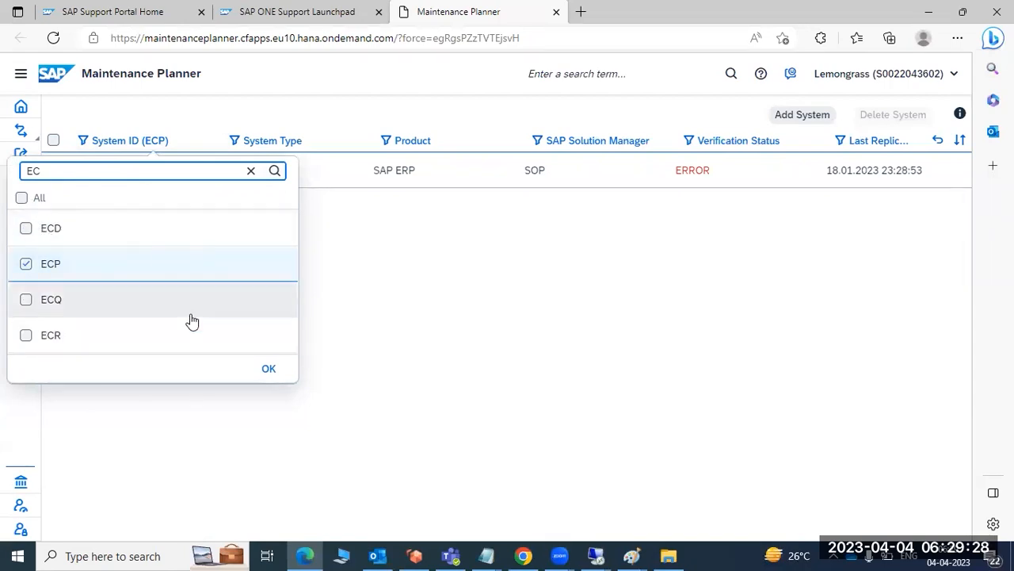
{"action": "left_click", "coordinate": [270, 368]}
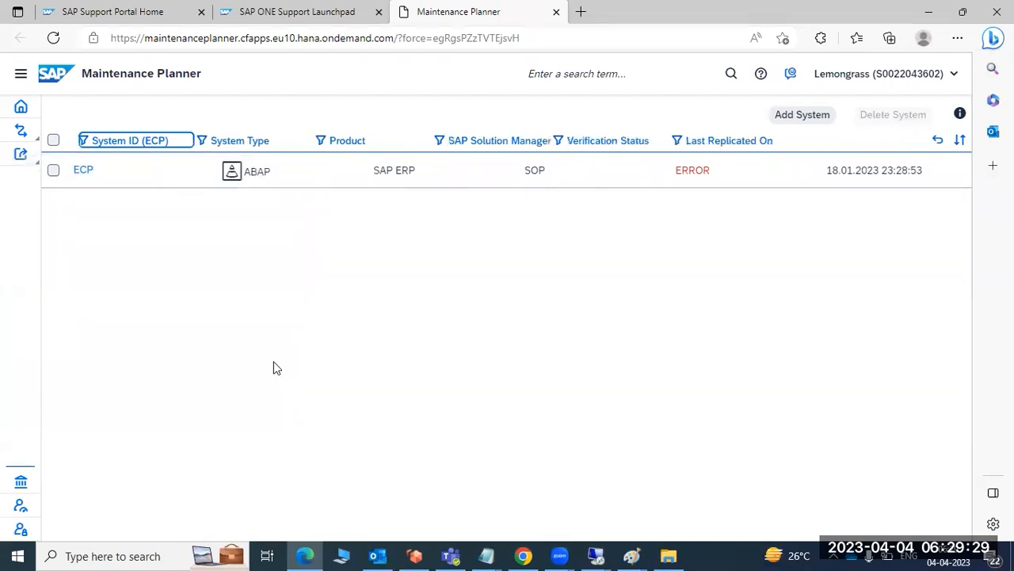
Reload Maintenance Planner and reopen the Explore Systems list.
{"action": "left_click", "coordinate": [54, 38]}
{"action": "left_click", "coordinate": [544, 119]}
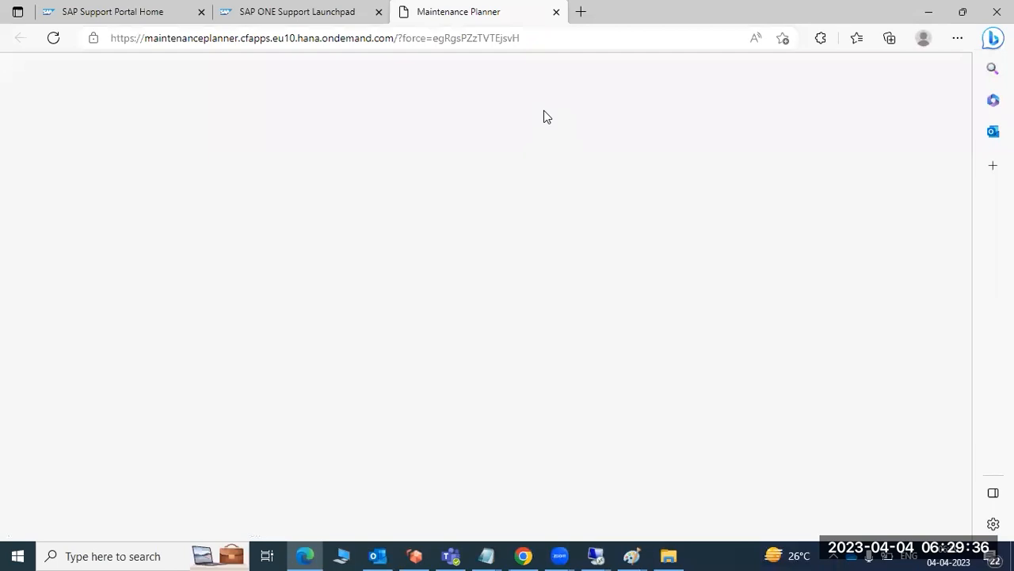
{"action": "scroll", "coordinate": [297, 439], "scroll_direction": "down", "scroll_amount": 3}
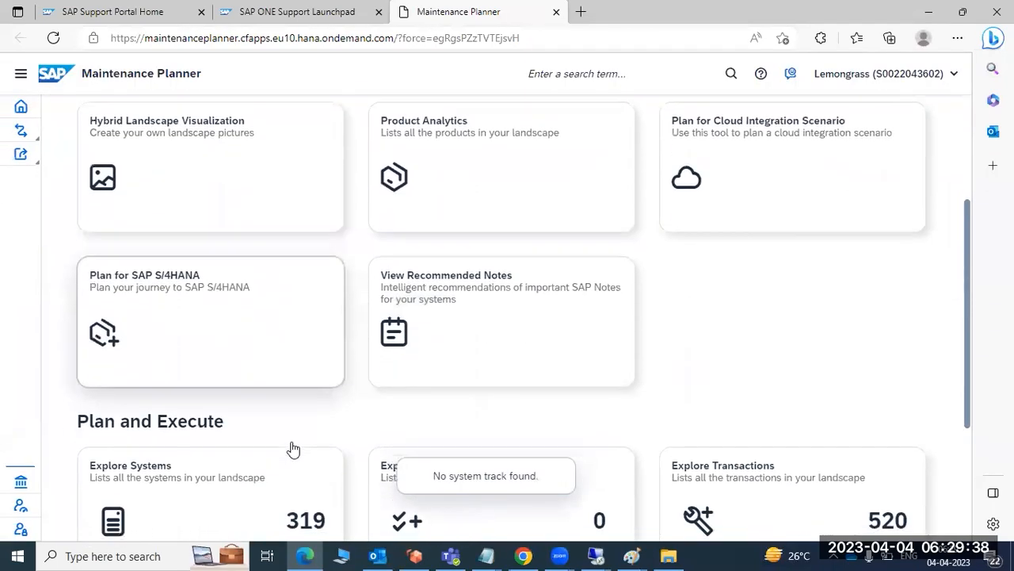
{"action": "scroll", "coordinate": [293, 449], "scroll_direction": "down", "scroll_amount": 1}
{"action": "scroll", "coordinate": [209, 315], "scroll_direction": "up", "scroll_amount": 4}
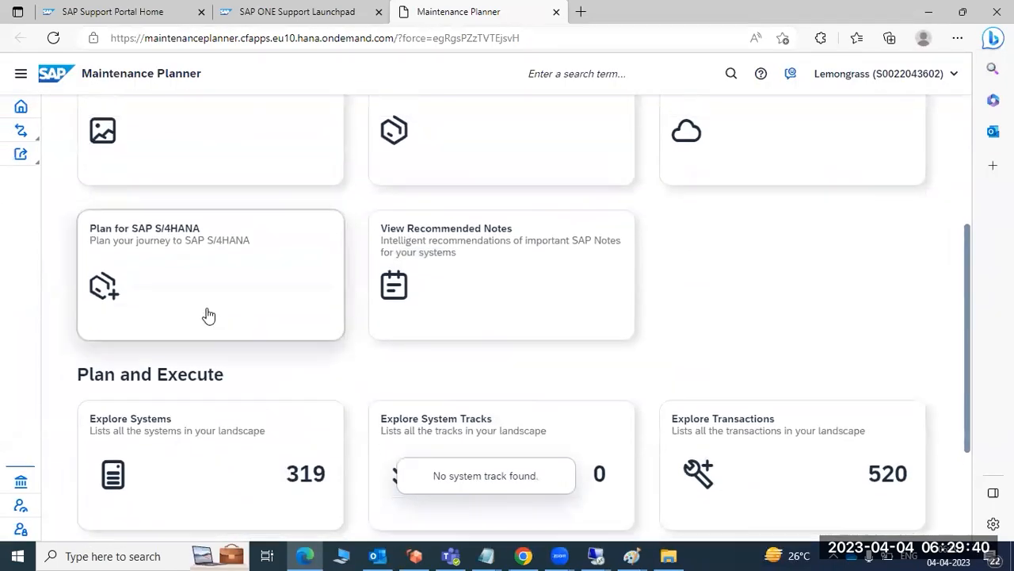
{"action": "left_click", "coordinate": [346, 11]}
{"action": "left_click", "coordinate": [453, 12]}
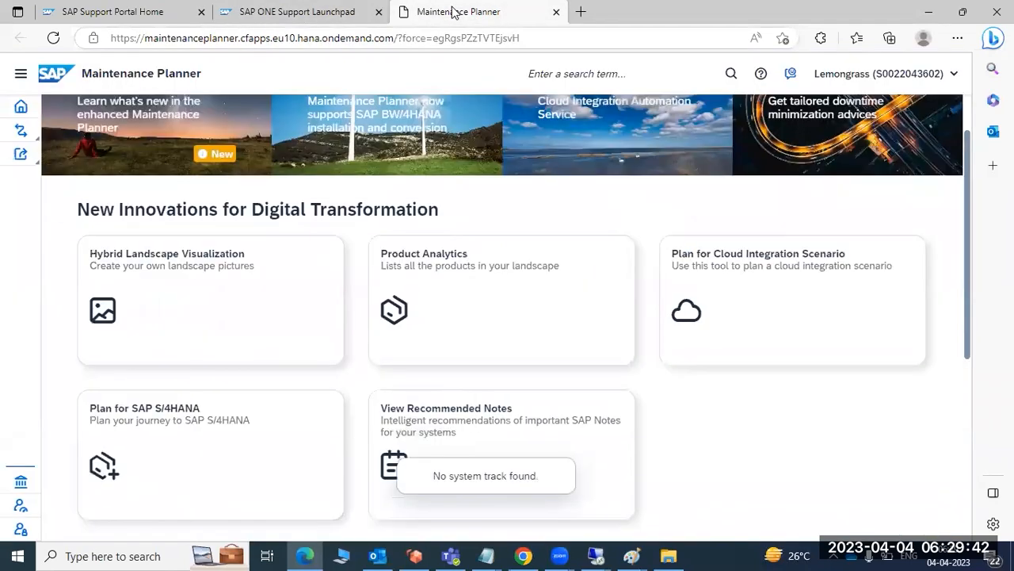
{"action": "scroll", "coordinate": [206, 412], "scroll_direction": "down", "scroll_amount": 5}
{"action": "left_click", "coordinate": [200, 323]}
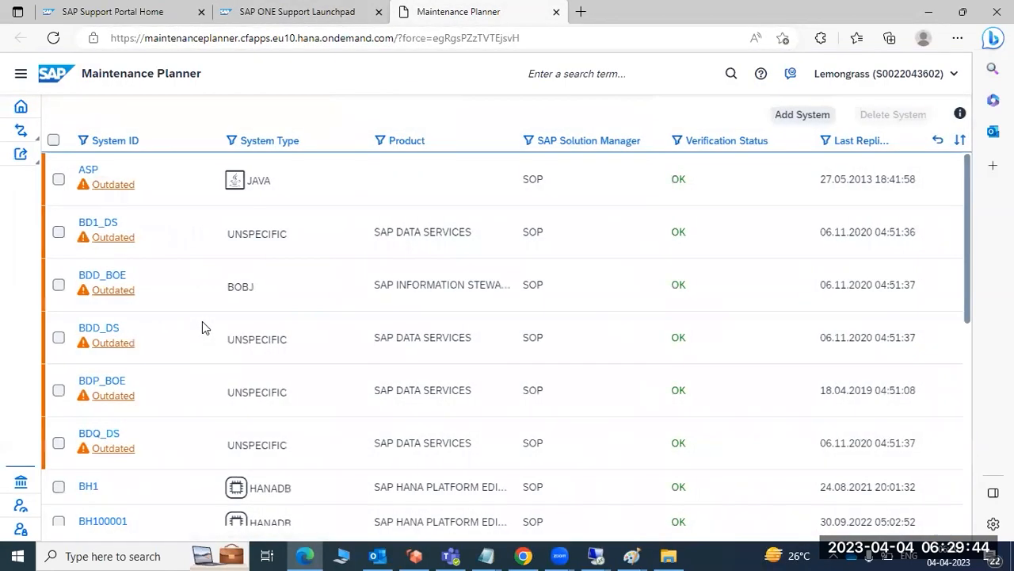
Look through the full system list for the uploaded system among the System IDs starting with EC.
{"action": "scroll", "coordinate": [178, 278], "scroll_direction": "down", "scroll_amount": 4}
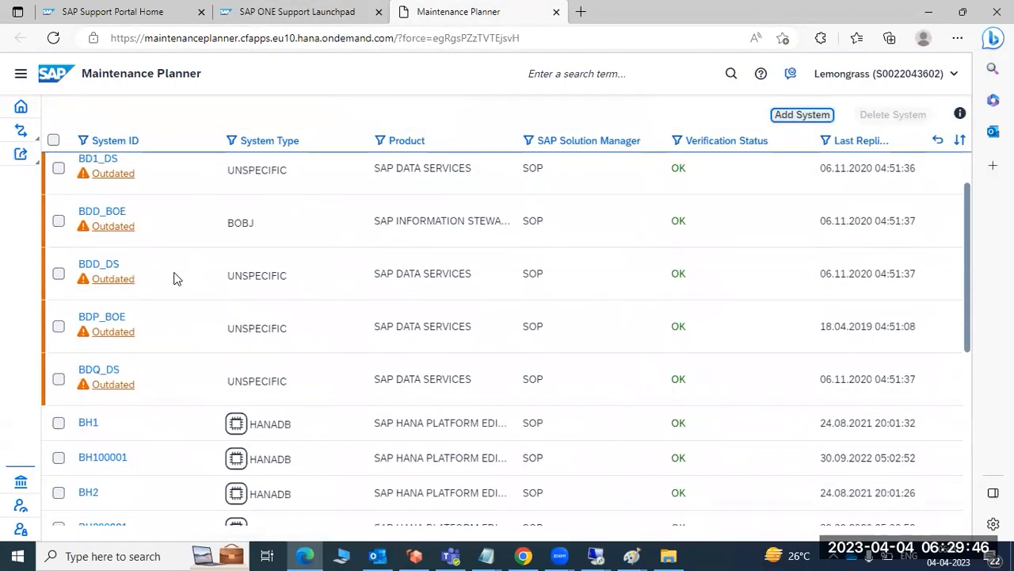
{"action": "scroll", "coordinate": [177, 270], "scroll_direction": "down", "scroll_amount": 15}
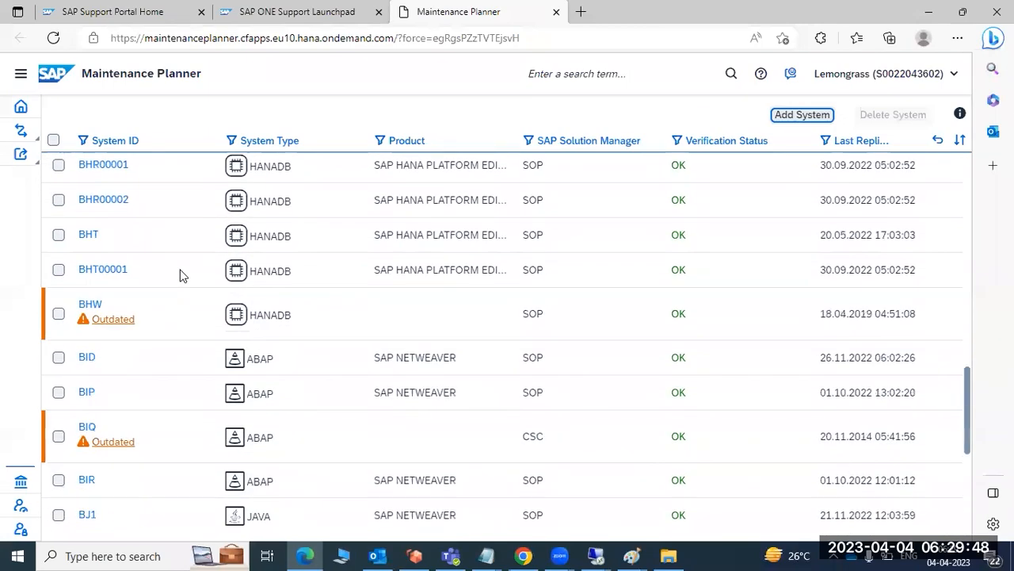
{"action": "scroll", "coordinate": [180, 274], "scroll_direction": "down", "scroll_amount": 15}
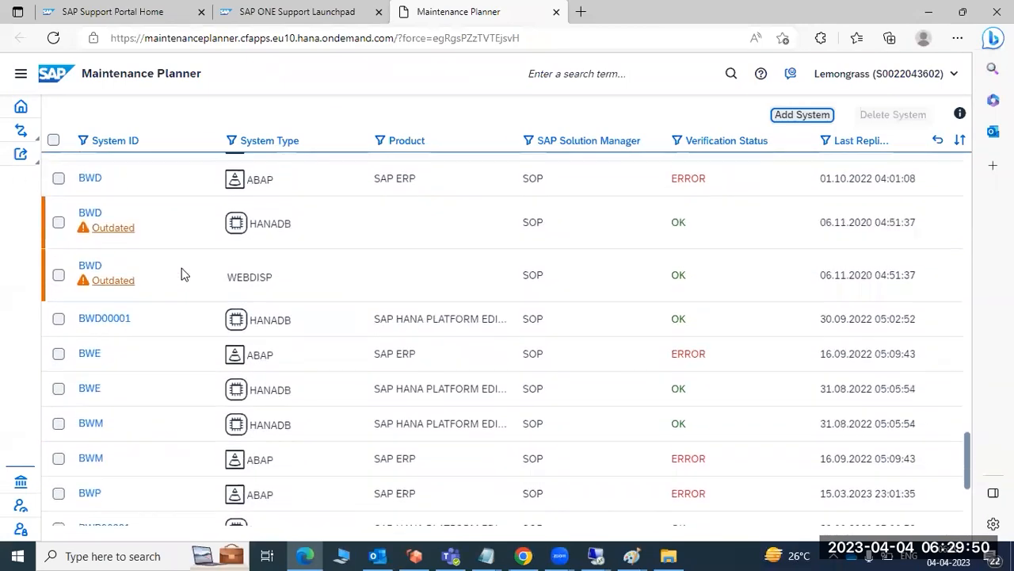
{"action": "scroll", "coordinate": [182, 273], "scroll_direction": "down", "scroll_amount": 10}
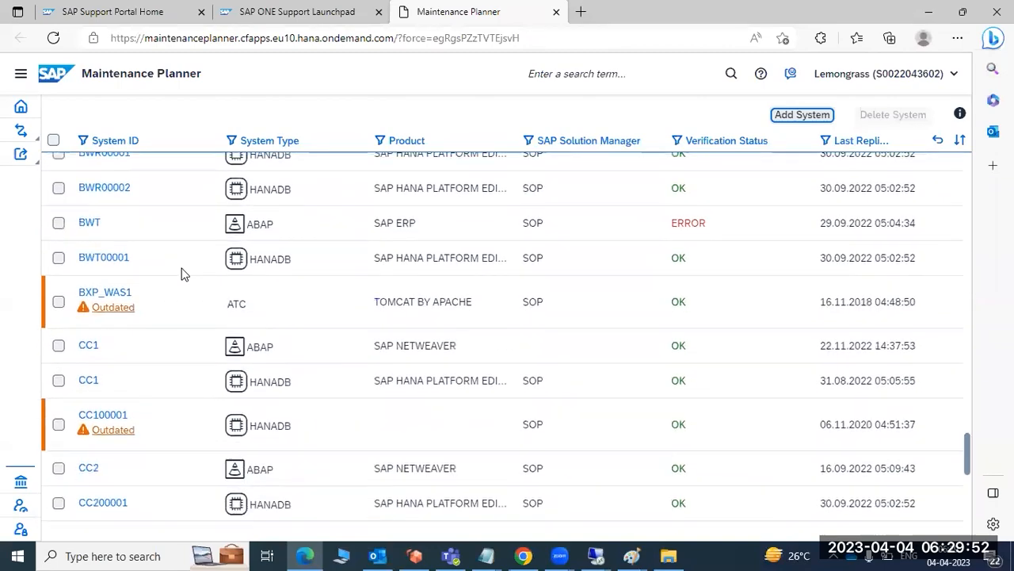
{"action": "scroll", "coordinate": [182, 273], "scroll_direction": "down", "scroll_amount": 15}
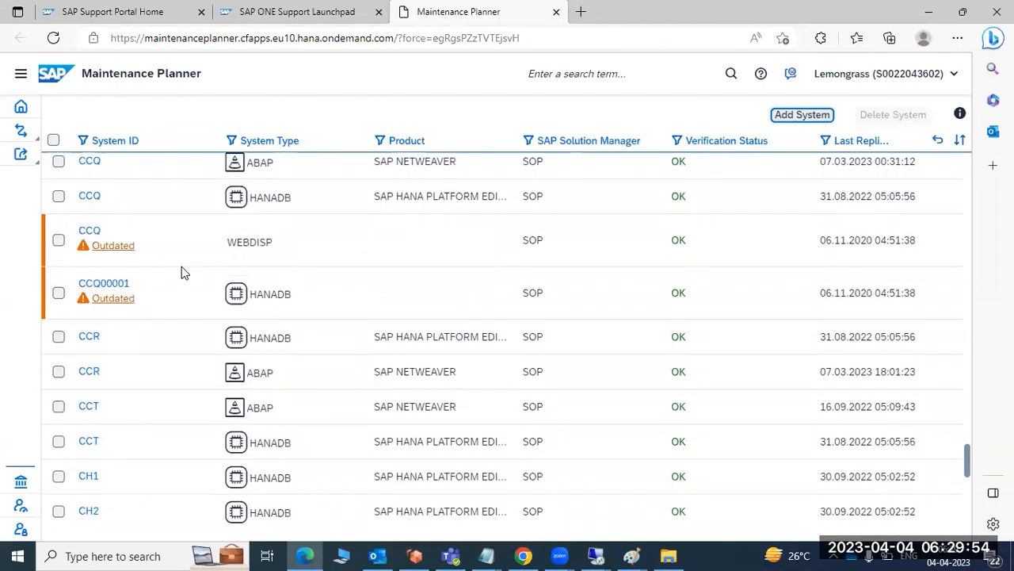
{"action": "scroll", "coordinate": [181, 272], "scroll_direction": "down", "scroll_amount": 15}
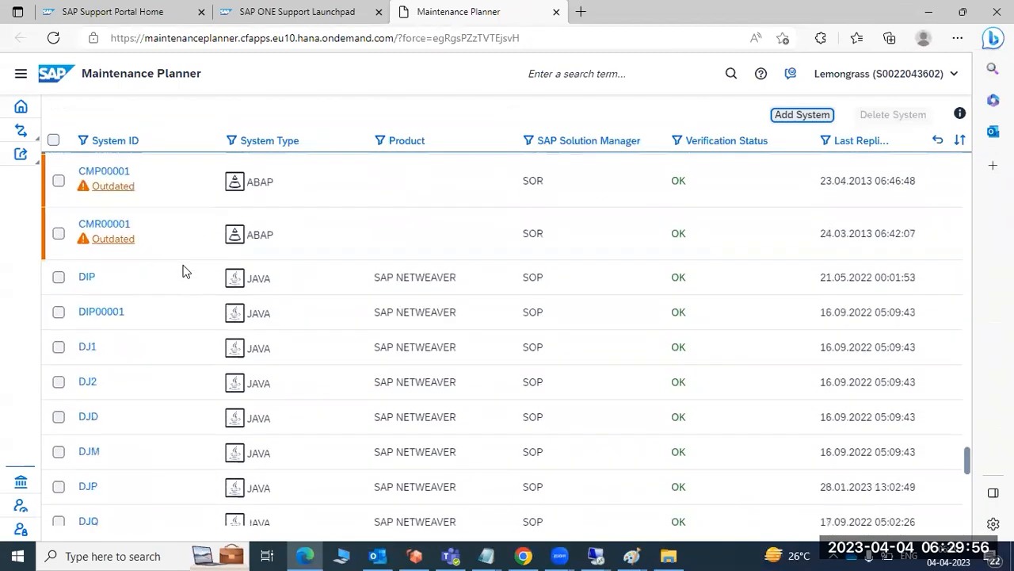
{"action": "scroll", "coordinate": [182, 272], "scroll_direction": "down", "scroll_amount": 8}
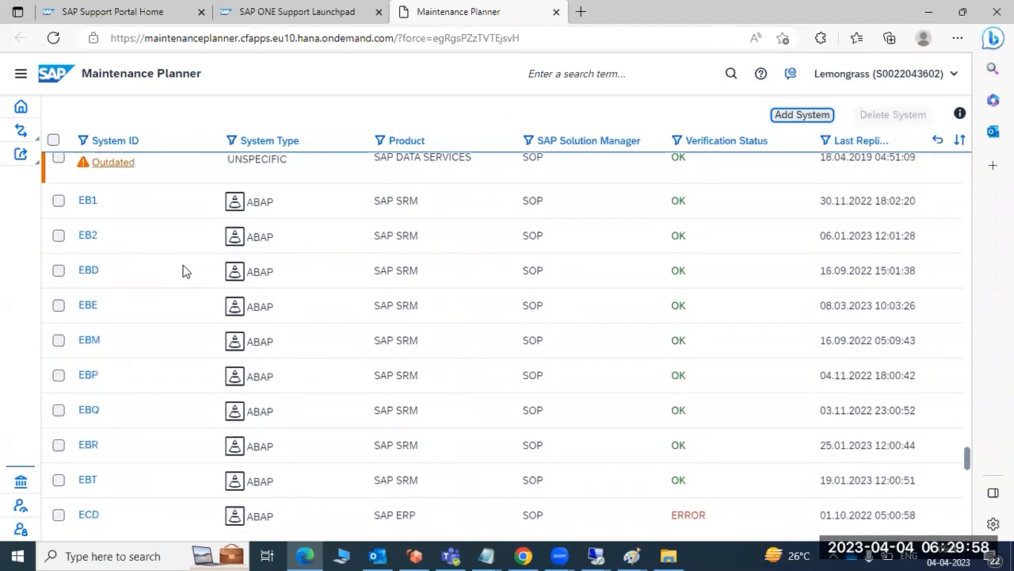
{"action": "scroll", "coordinate": [182, 271], "scroll_direction": "down", "scroll_amount": 3}
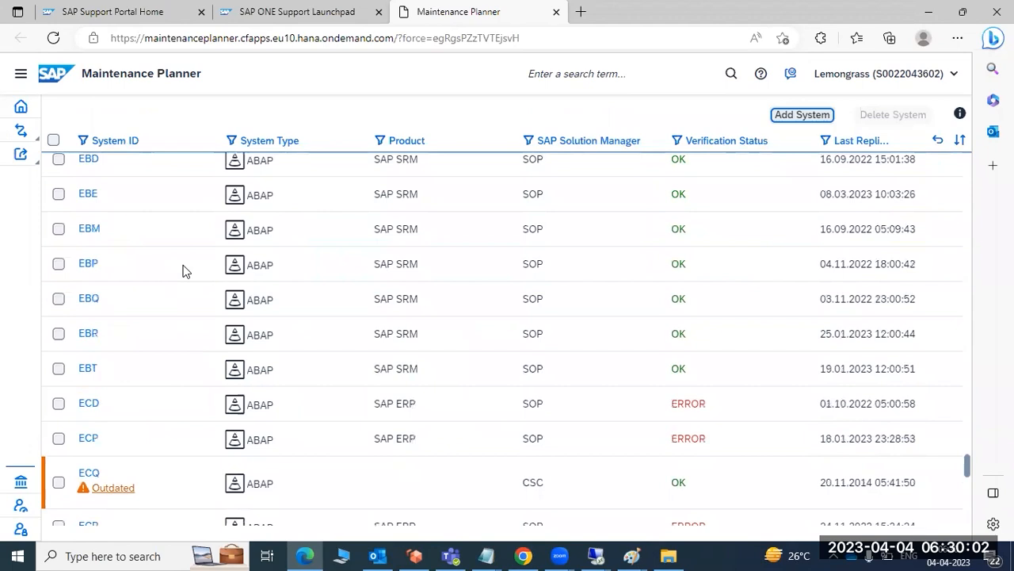
{"action": "scroll", "coordinate": [182, 271], "scroll_direction": "down", "scroll_amount": 3}
{"action": "scroll", "coordinate": [182, 271], "scroll_direction": "down", "scroll_amount": 3}
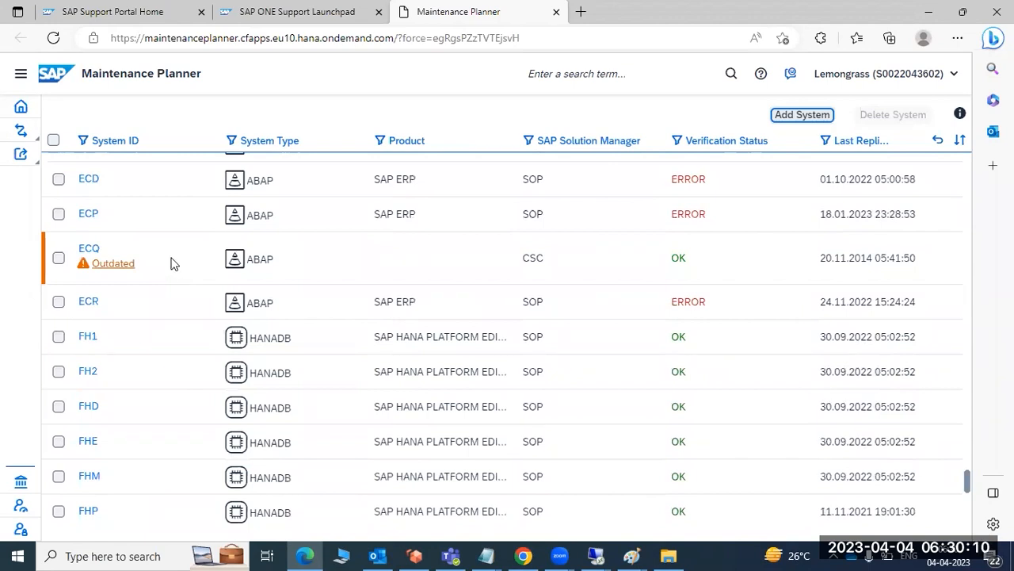
Delete the ECP ABAP system from the list and return to the beginning of the list.
{"action": "left_click", "coordinate": [58, 214]}
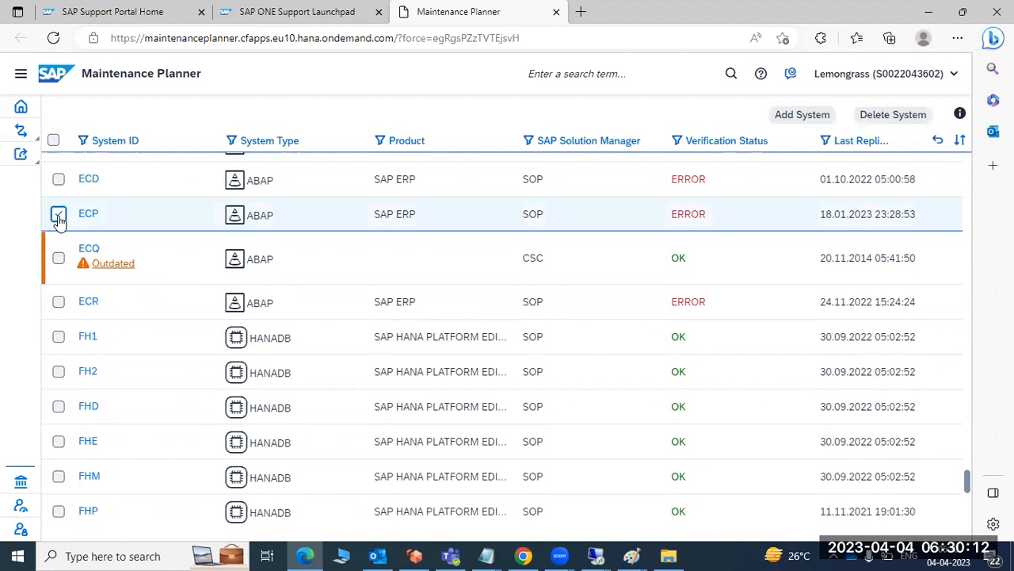
{"action": "left_click", "coordinate": [905, 116]}
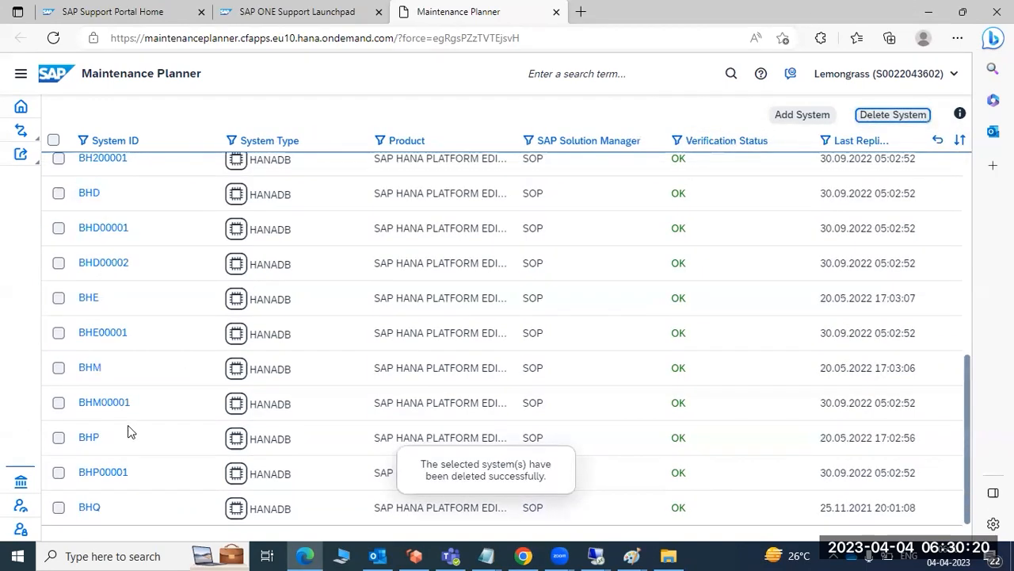
{"action": "scroll", "coordinate": [847, 449], "scroll_direction": "up", "scroll_amount": 5}
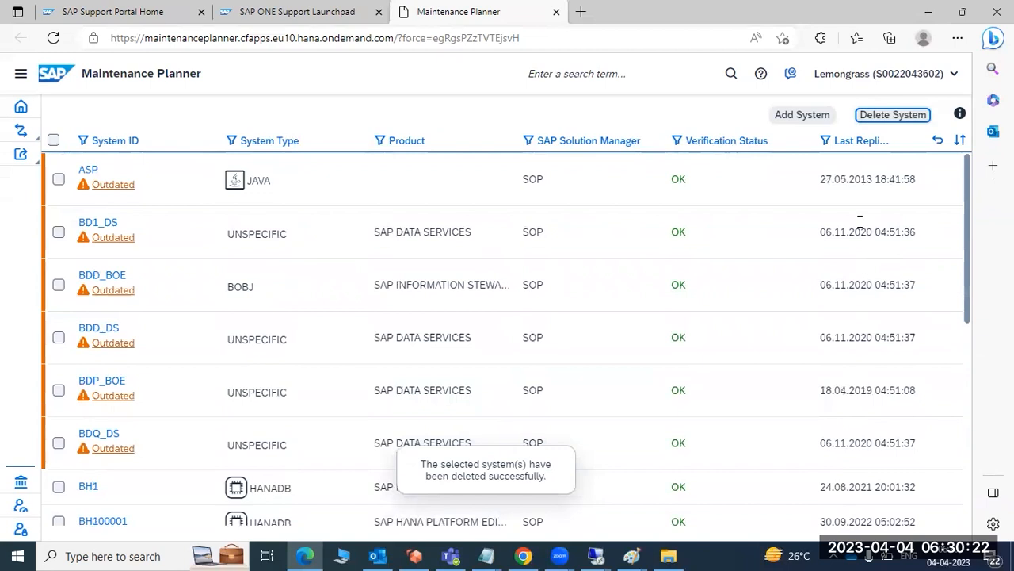
Start adding a system, accept the system information XML notice and supply sysinfo_ECP.xml as a non-dual-stack system.
{"action": "left_click", "coordinate": [802, 116]}
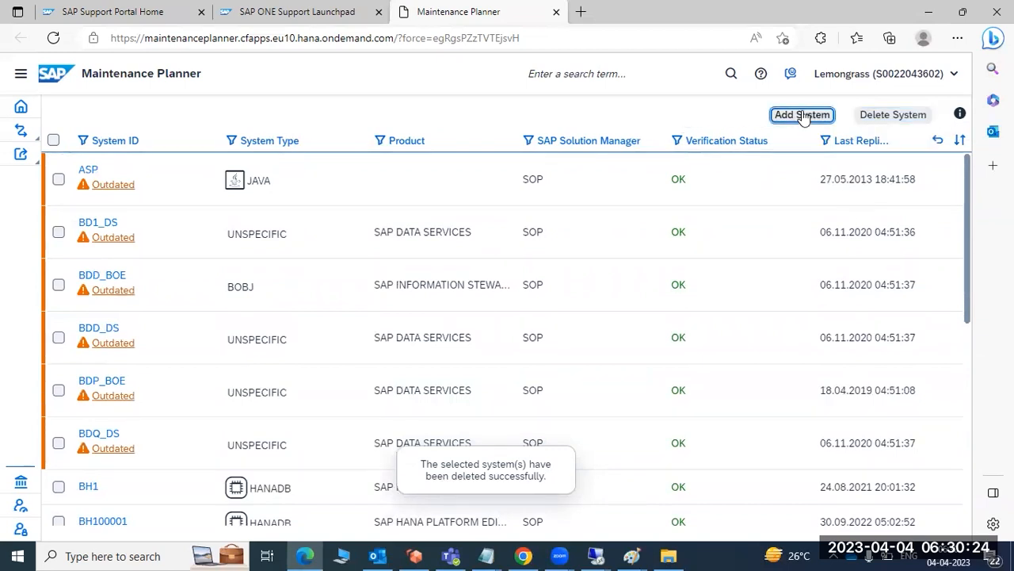
{"action": "left_click", "coordinate": [387, 272]}
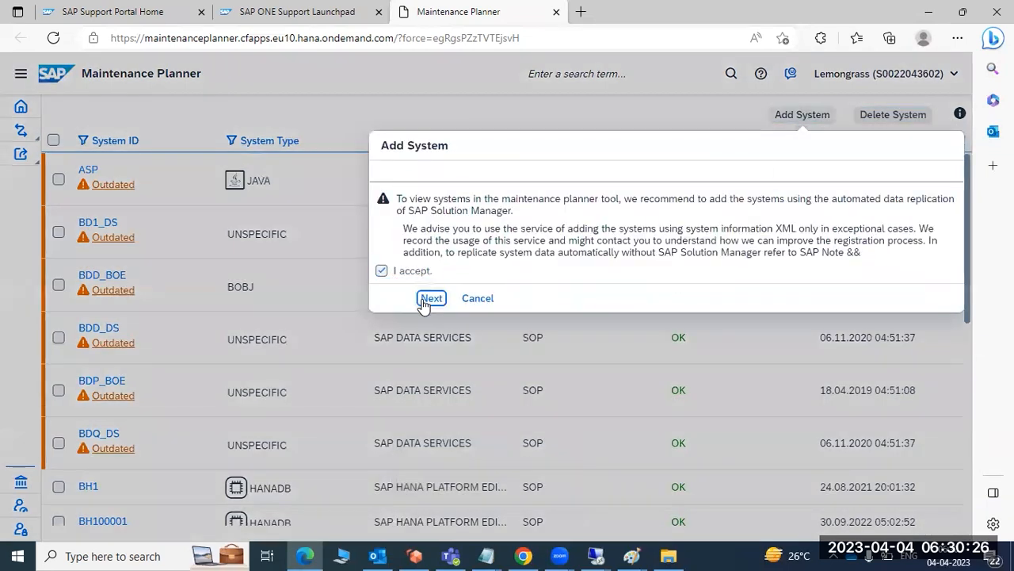
{"action": "left_click", "coordinate": [431, 298]}
{"action": "left_click", "coordinate": [662, 243]}
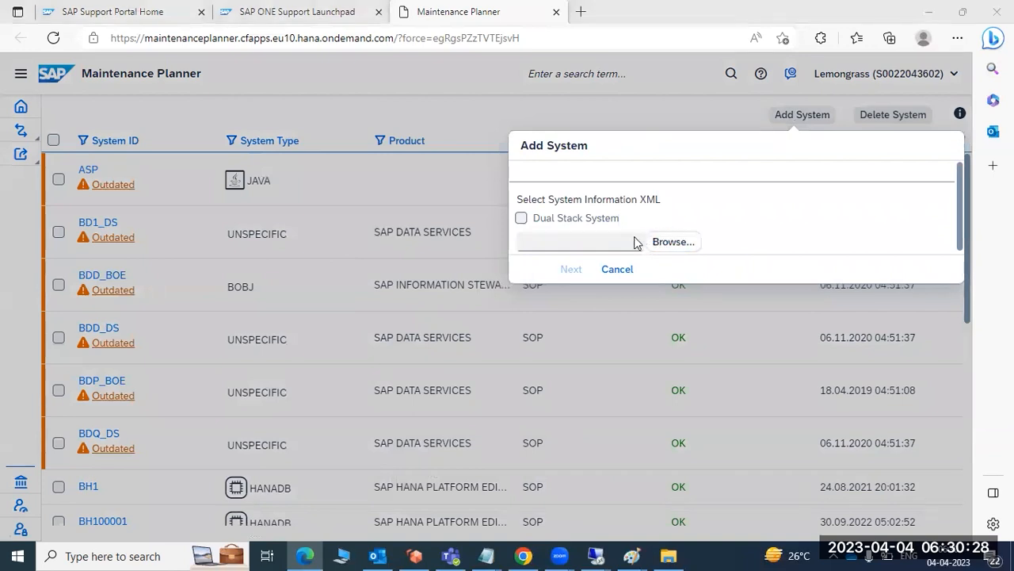
{"action": "double_click", "coordinate": [431, 239]}
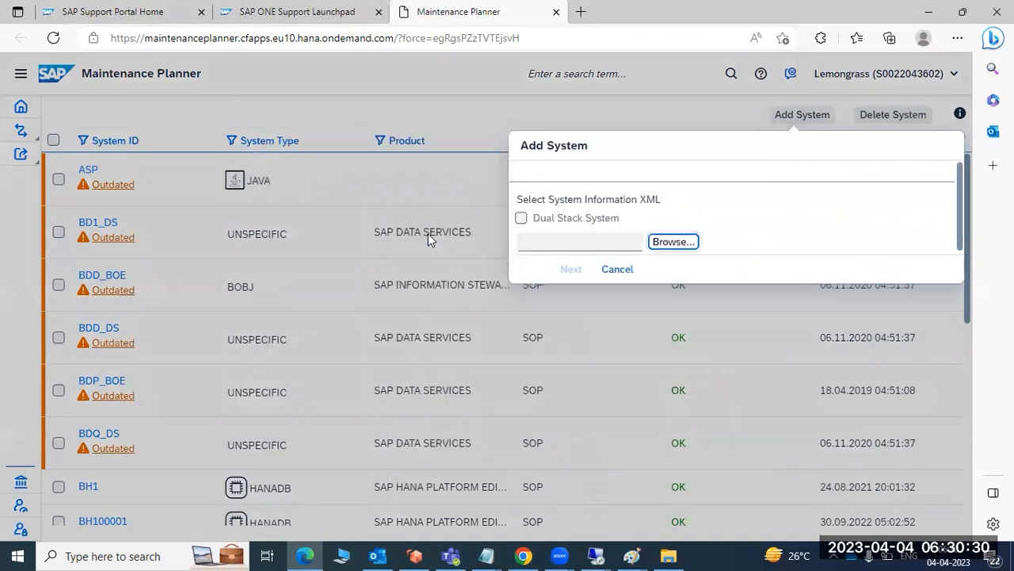
{"action": "left_click", "coordinate": [569, 270]}
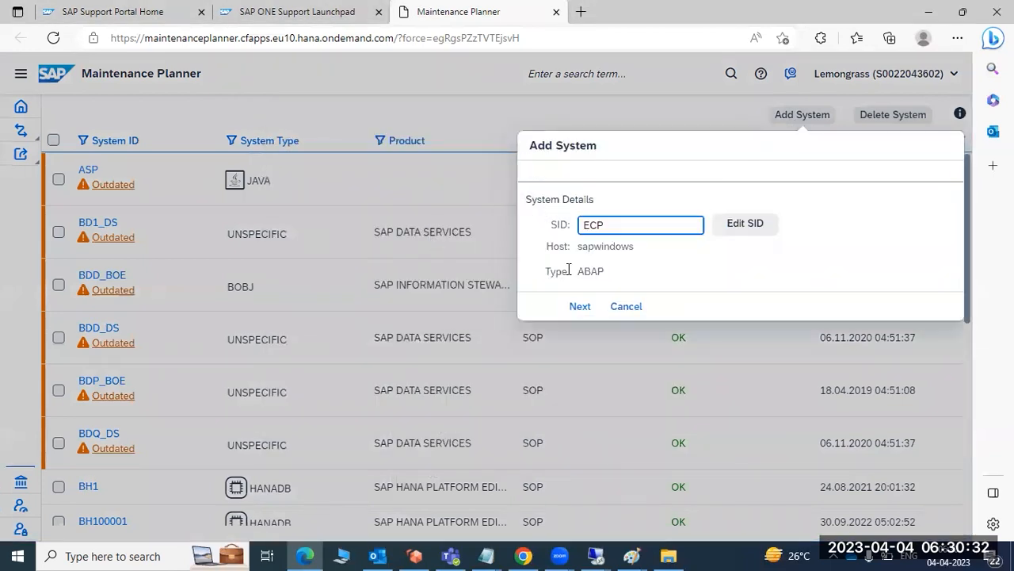
Keep SID ECP, give the reason "SAP Solution Manager is temporarily not available" and upload the system.
{"action": "left_click", "coordinate": [585, 309]}
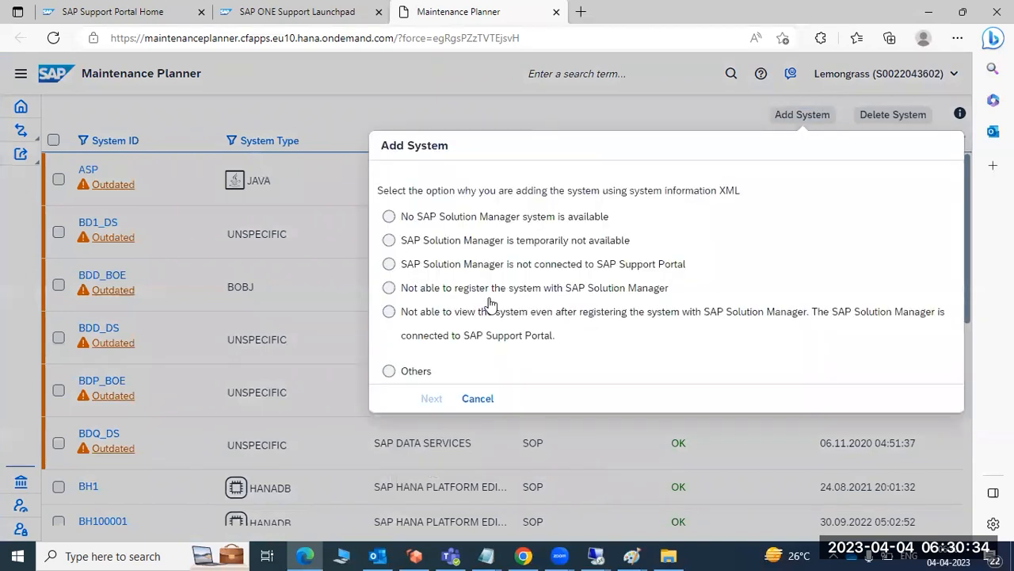
{"action": "left_click", "coordinate": [438, 221]}
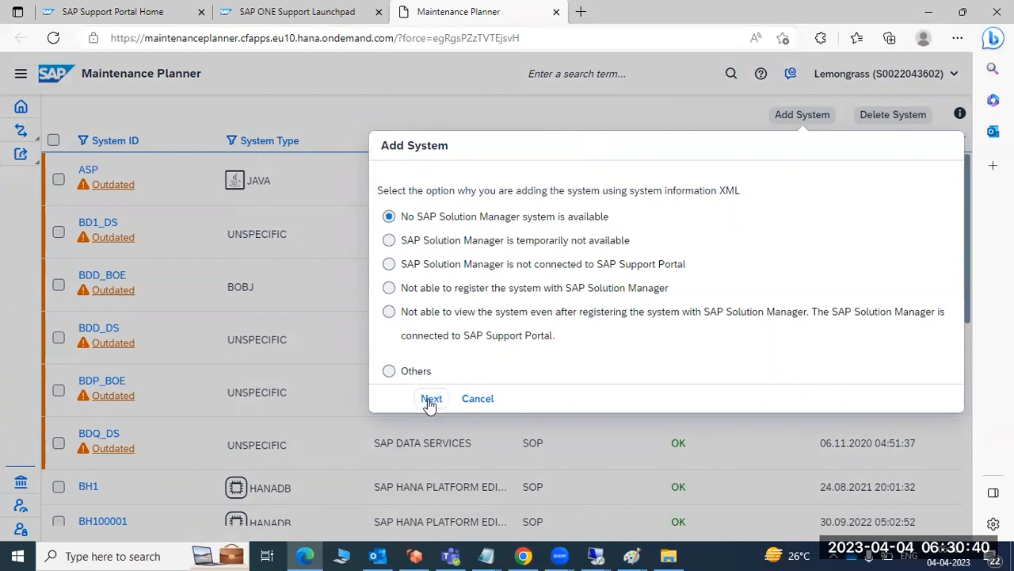
{"action": "left_click", "coordinate": [432, 242]}
{"action": "left_click", "coordinate": [431, 398]}
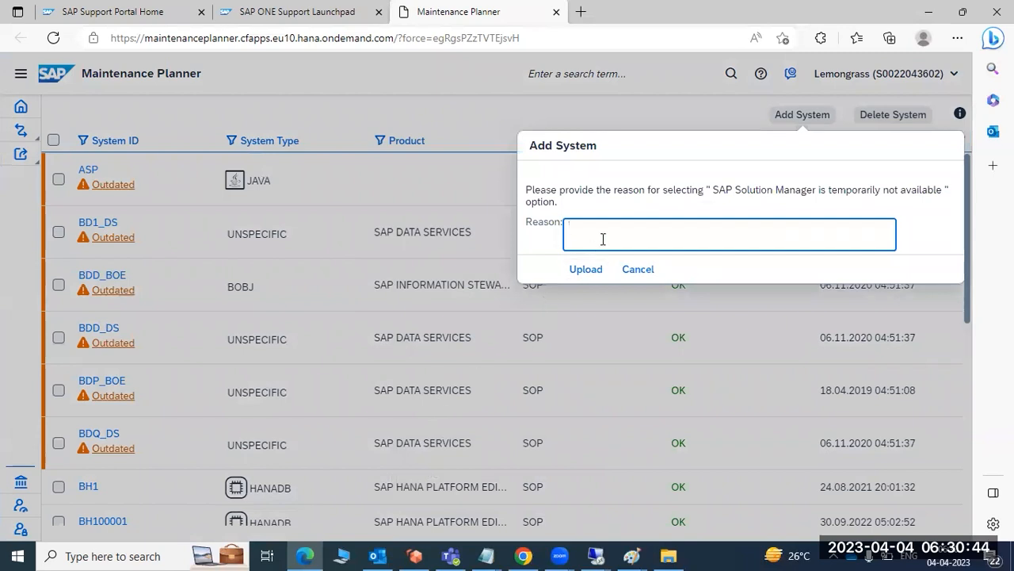
{"action": "left_click", "coordinate": [582, 270]}
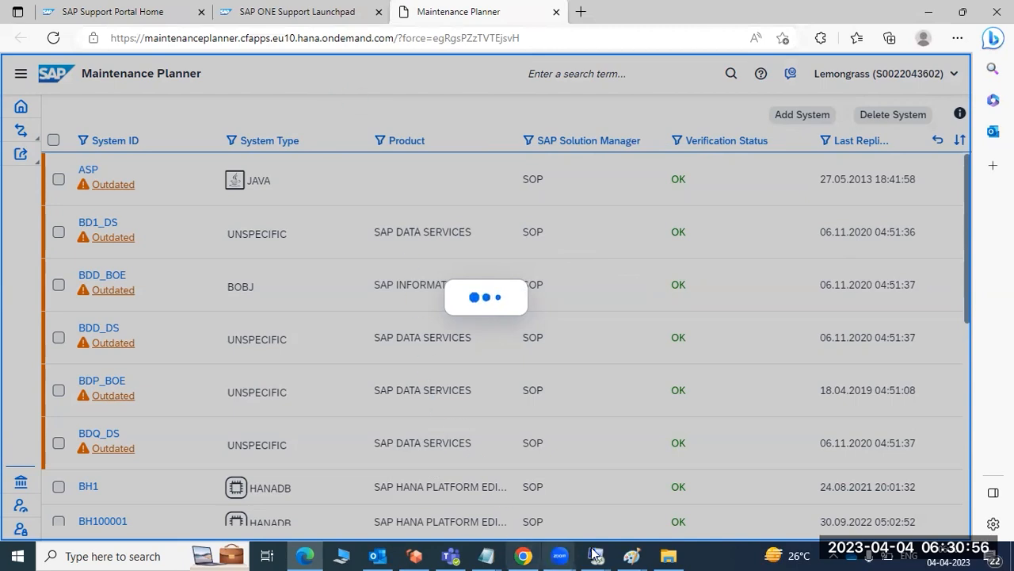
Switch to SAP GUI in the remote desktop session, leave the Add-On Installation Tool and open License Administration with transaction slicense.
{"action": "mouse_move", "coordinate": [594, 554]}
{"action": "left_click", "coordinate": [492, 470]}
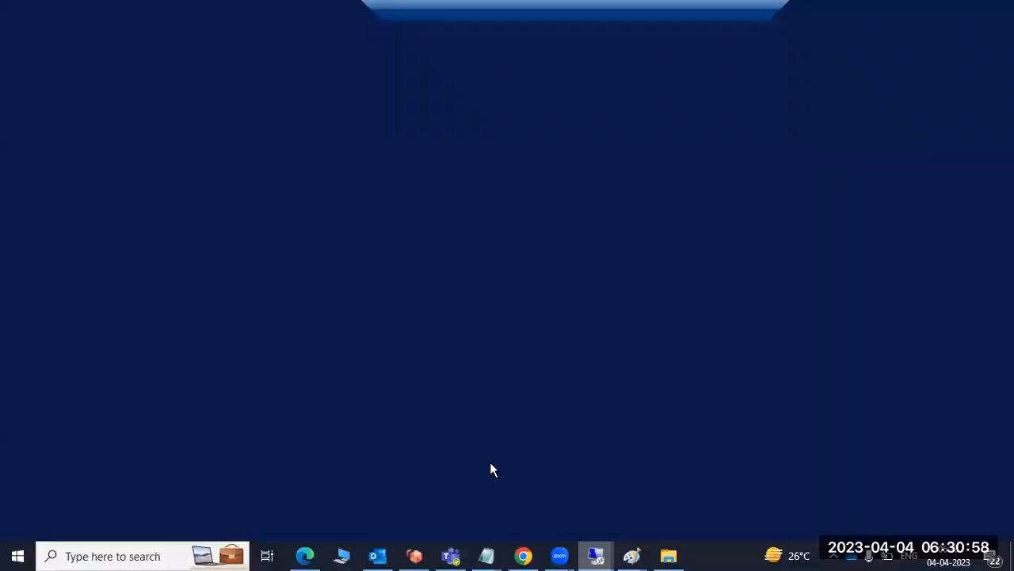
{"action": "mouse_move", "coordinate": [336, 554]}
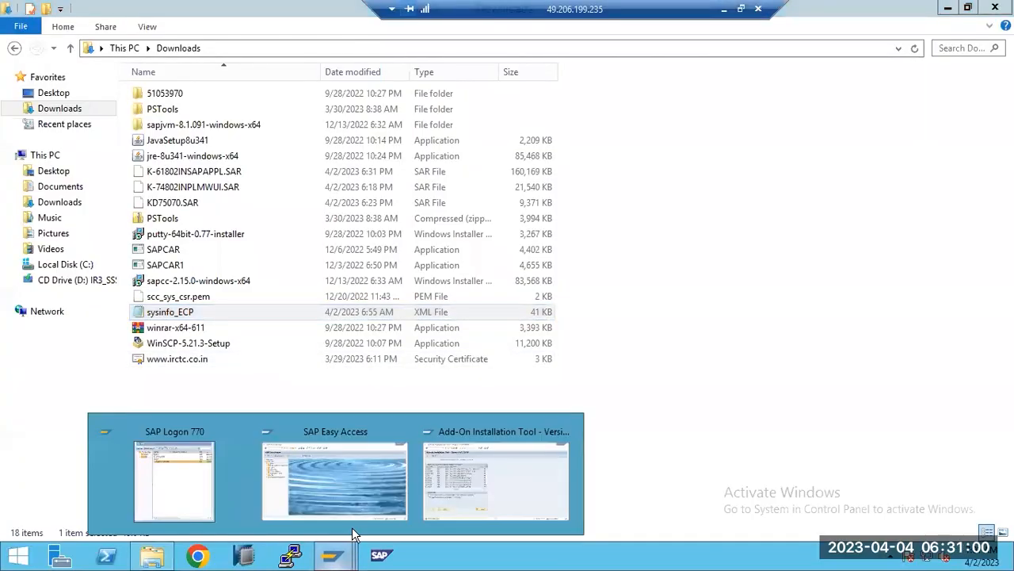
{"action": "left_click", "coordinate": [487, 473]}
{"action": "key", "text": "shift+F3"}
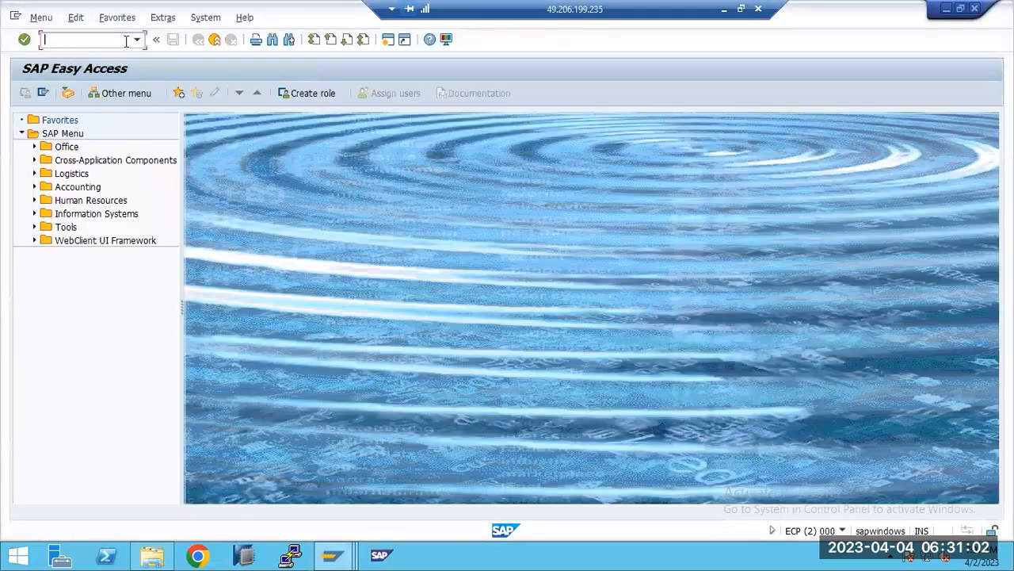
{"action": "type", "text": "slicense"}
{"action": "key", "text": "Return"}
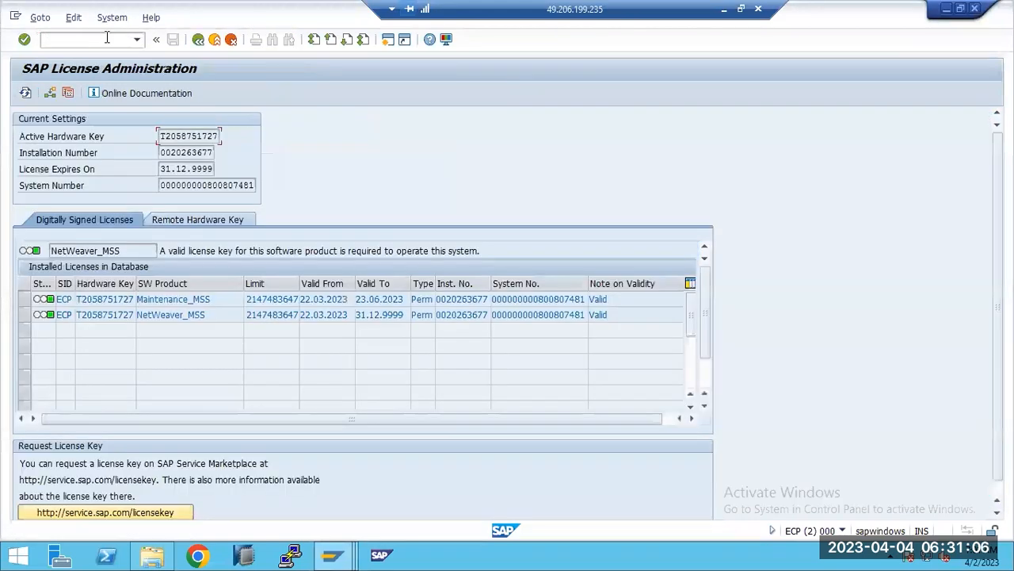
Check the validity dates and status of the installed ECP licenses, then return to Maintenance Planner in the browser.
{"action": "left_click_drag", "start_coordinate": [326, 315], "coordinate": [390, 303]}
{"action": "left_click_drag", "start_coordinate": [608, 314], "coordinate": [588, 314]}
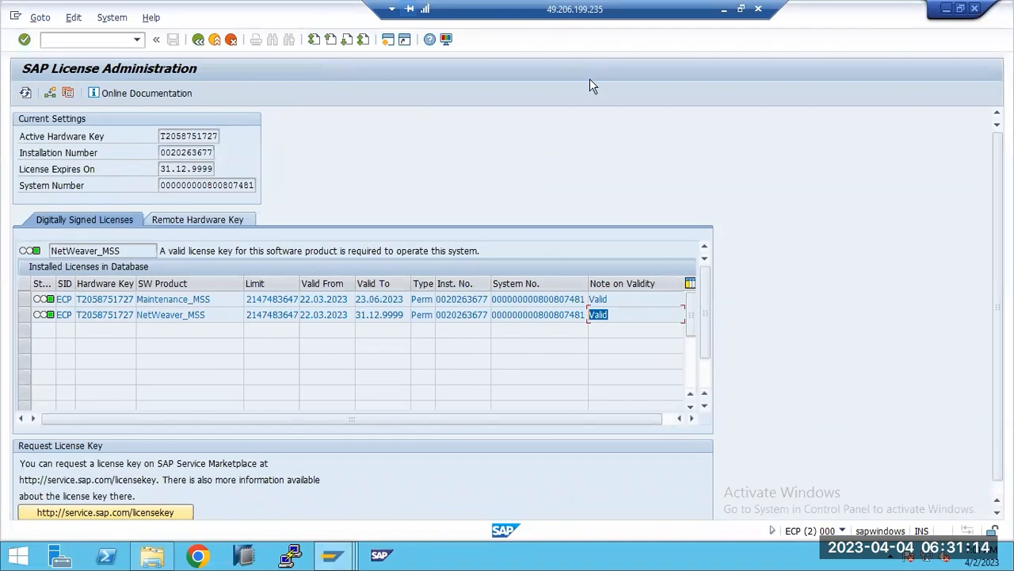
{"action": "left_click", "coordinate": [724, 9]}
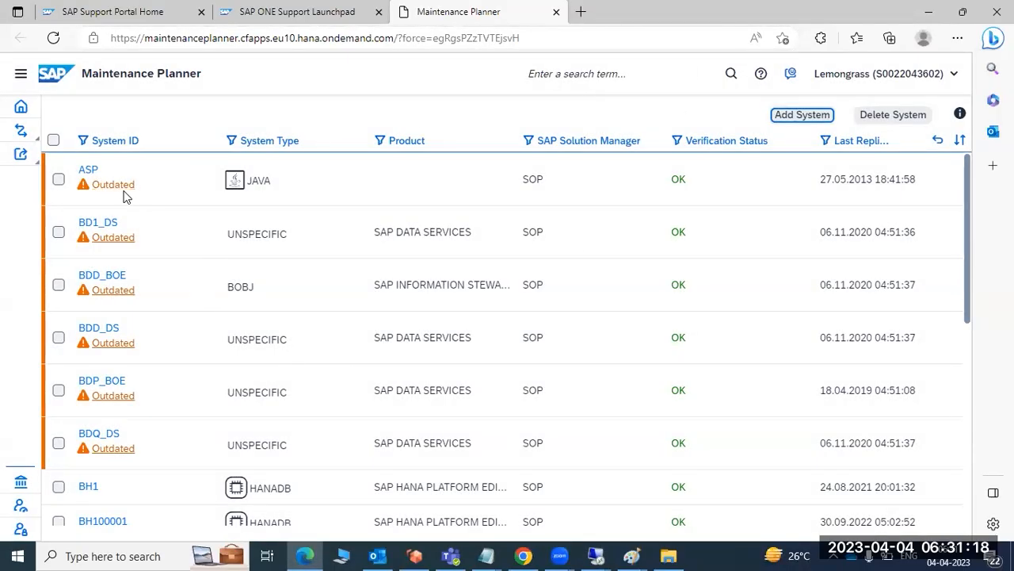
Reload the Maintenance Planner site and open the Explore Systems list again.
{"action": "left_click", "coordinate": [54, 37]}
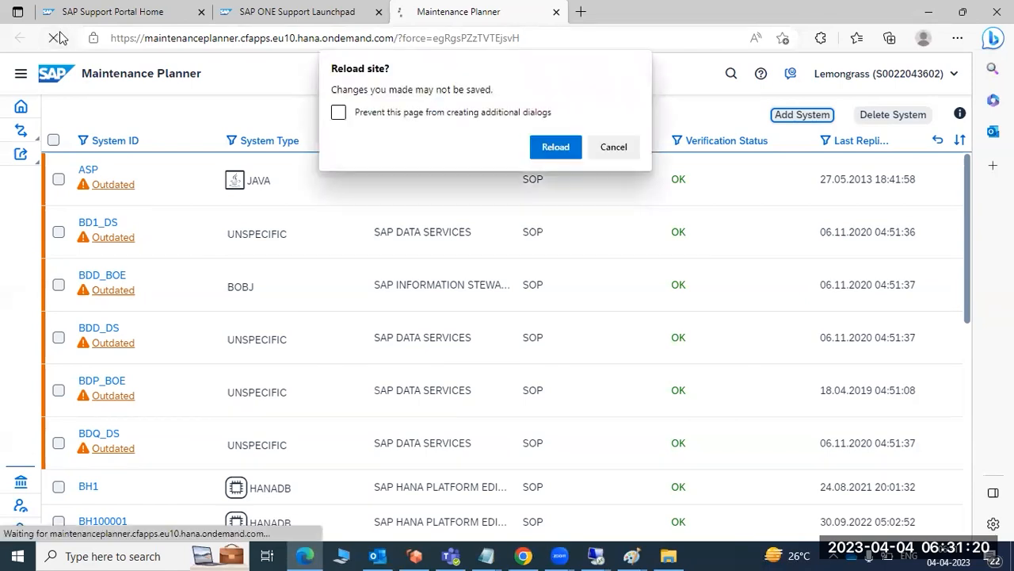
{"action": "left_click", "coordinate": [552, 145]}
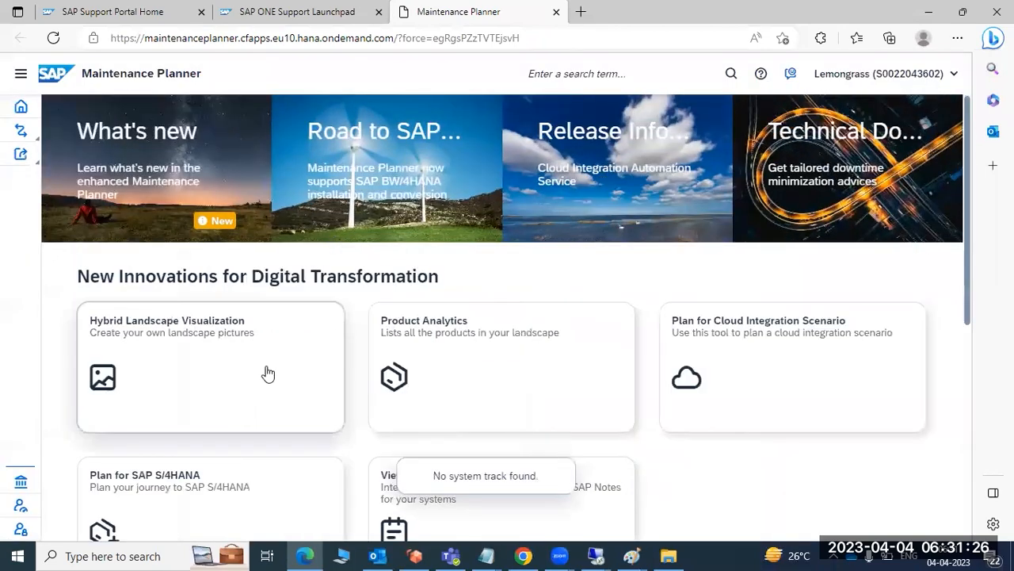
{"action": "scroll", "coordinate": [253, 392], "scroll_direction": "down", "scroll_amount": 1}
{"action": "scroll", "coordinate": [229, 428], "scroll_direction": "down", "scroll_amount": 2}
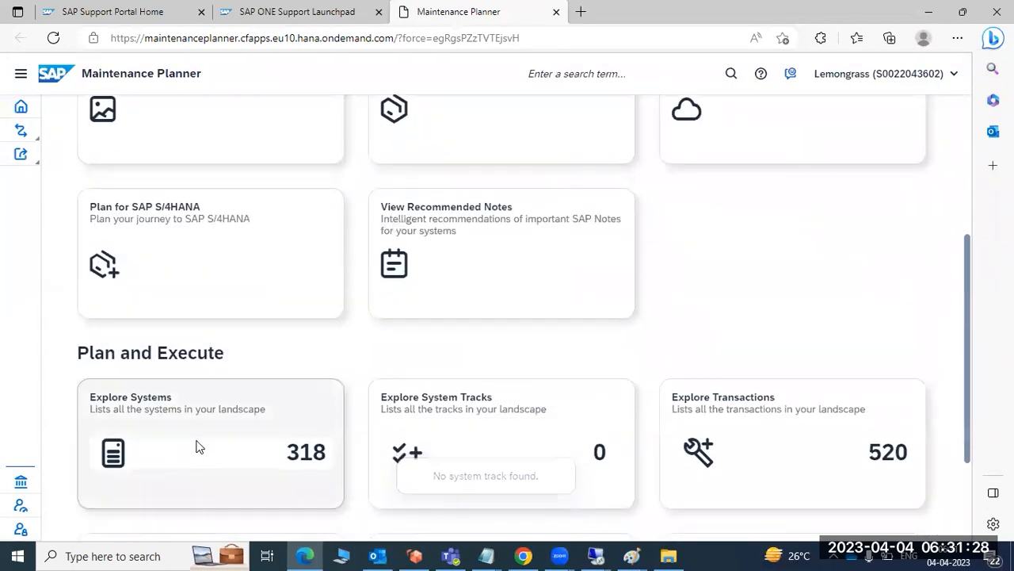
{"action": "left_click", "coordinate": [192, 444]}
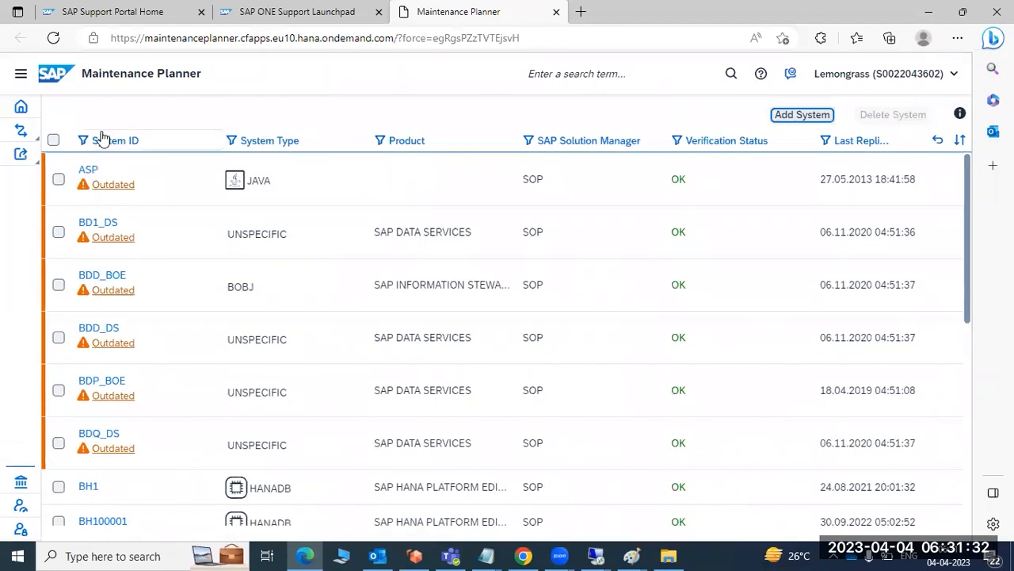
Look for the uploaded system in the list and search the System ID filter for ECP.
{"action": "scroll", "coordinate": [148, 333], "scroll_direction": "down", "scroll_amount": 3}
{"action": "scroll", "coordinate": [147, 333], "scroll_direction": "down", "scroll_amount": 6}
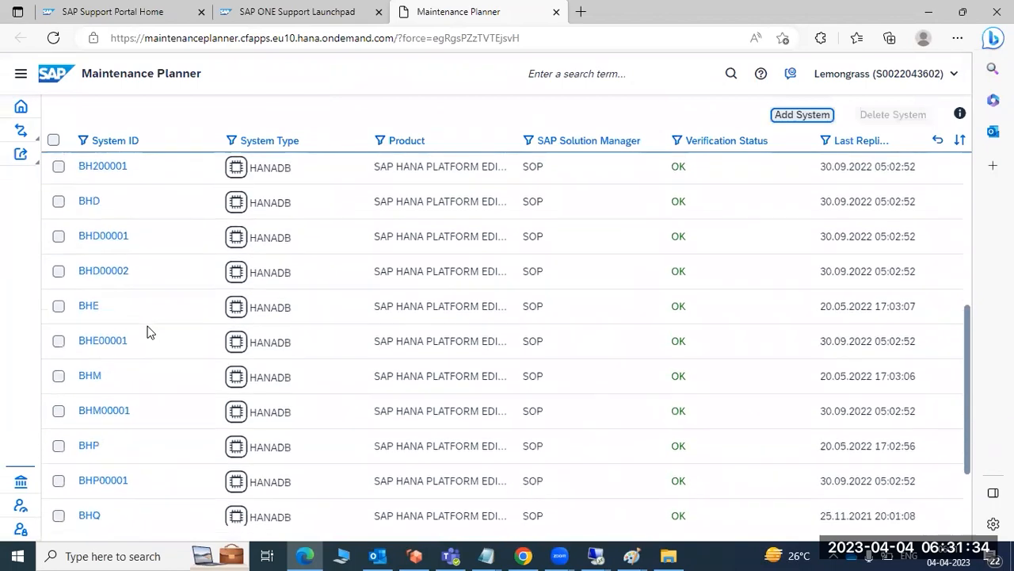
{"action": "scroll", "coordinate": [147, 332], "scroll_direction": "up", "scroll_amount": 10}
{"action": "left_click", "coordinate": [118, 141]}
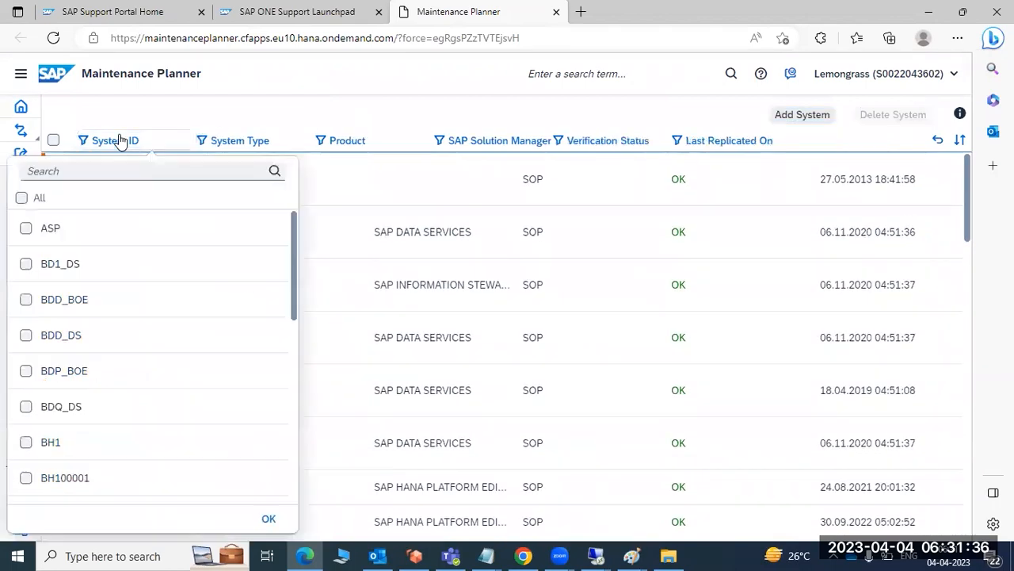
{"action": "left_click", "coordinate": [136, 167]}
{"action": "type", "text": "ECP"}
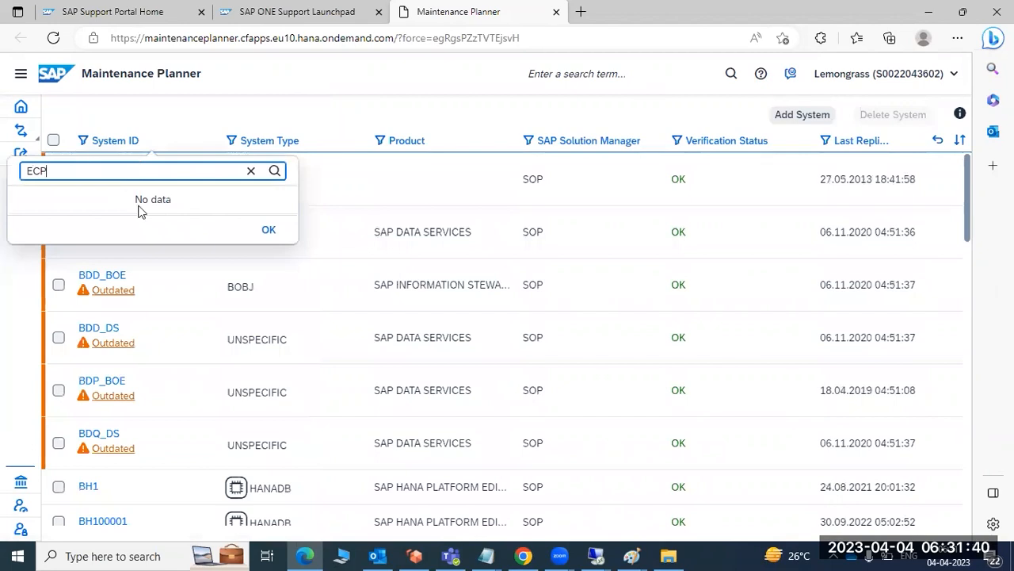
{"action": "left_click", "coordinate": [268, 229]}
{"action": "left_click", "coordinate": [648, 105]}
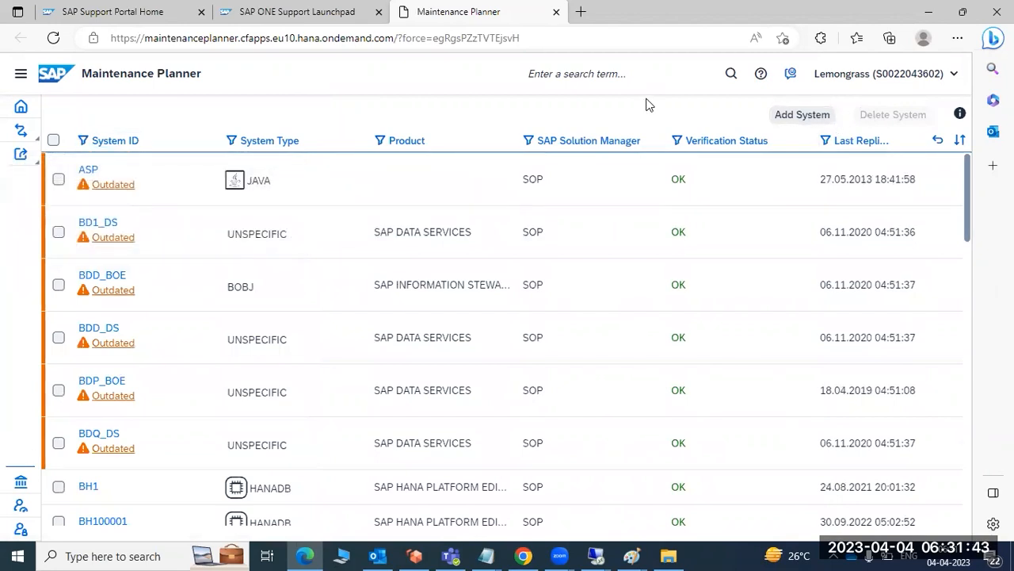
Log out of Maintenance Planner and close the SAP ONE Support Launchpad, keeping only a reloaded SAP Support Portal page.
{"action": "left_click", "coordinate": [919, 80]}
{"action": "left_click", "coordinate": [871, 178]}
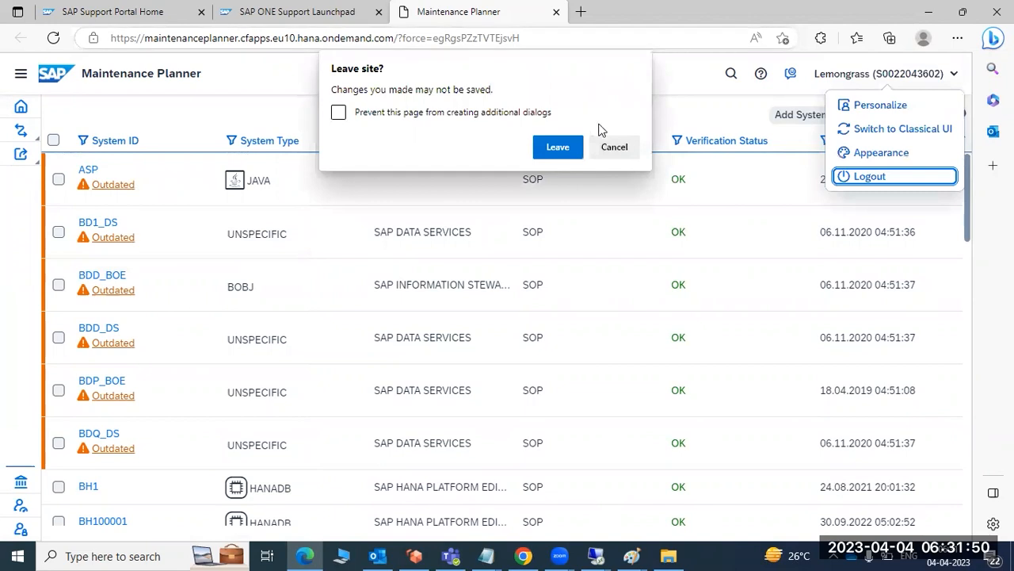
{"action": "key", "text": "Return"}
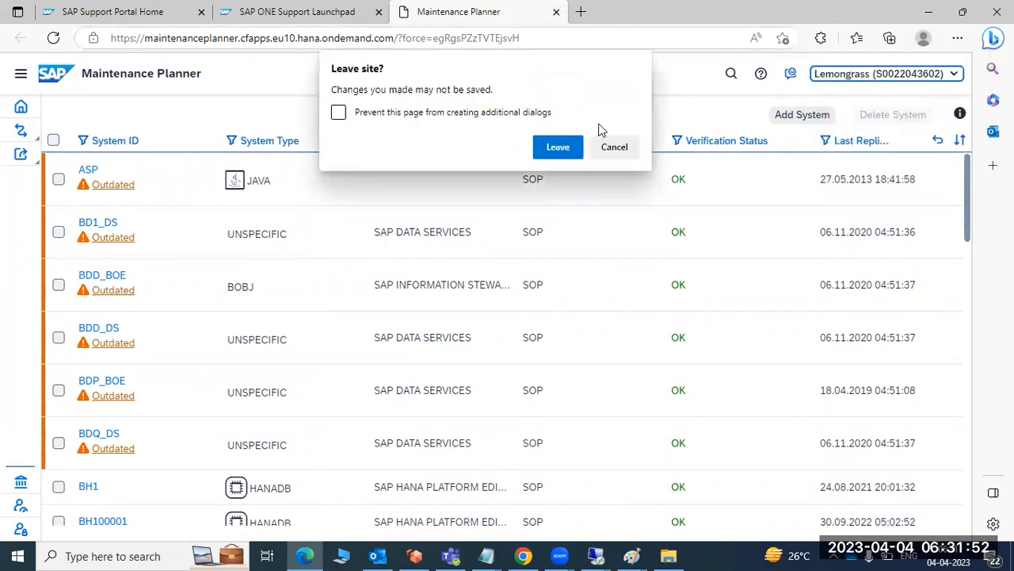
{"action": "left_click", "coordinate": [555, 146]}
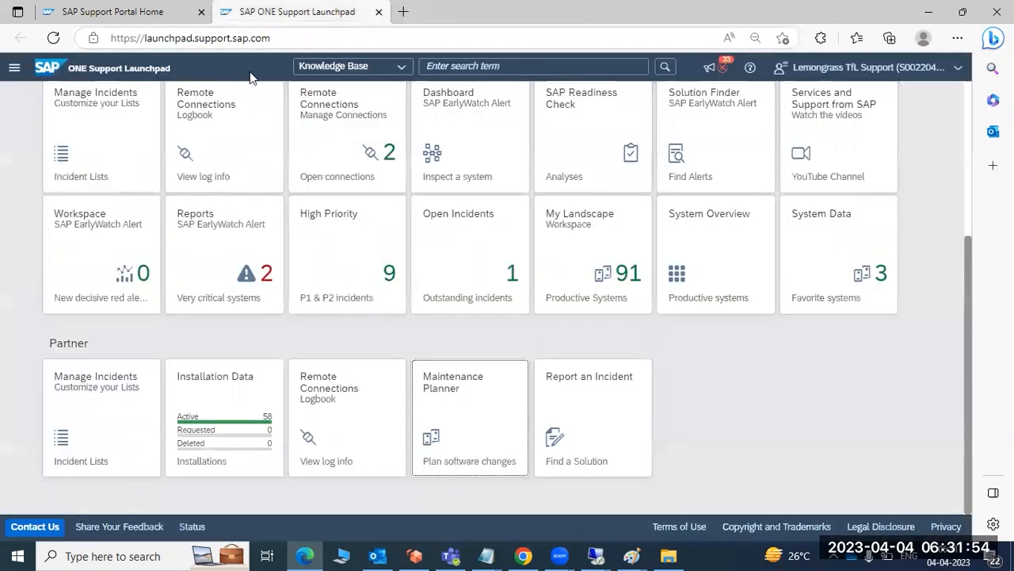
{"action": "left_click", "coordinate": [380, 11]}
{"action": "left_click", "coordinate": [53, 38]}
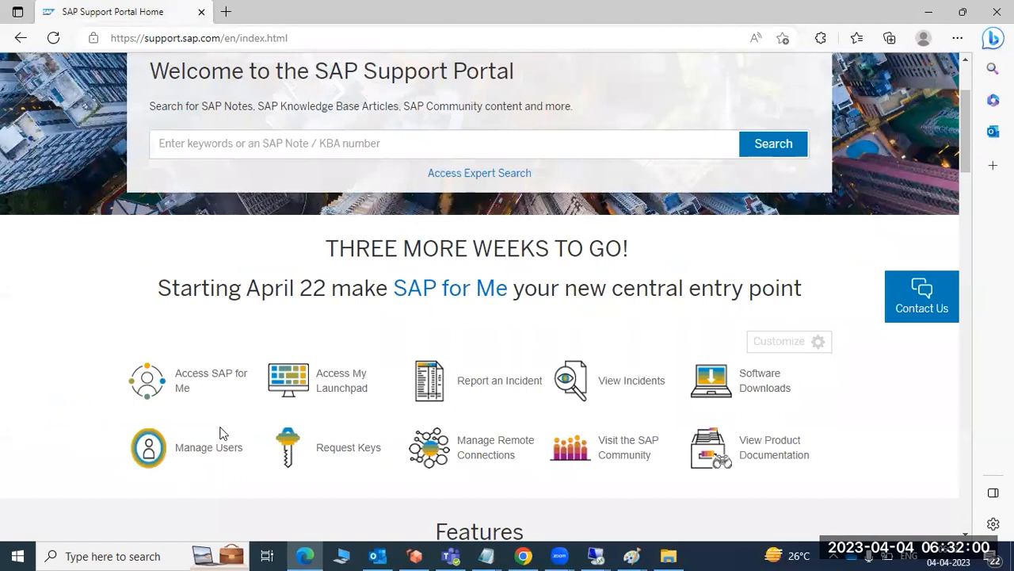
Reopen SAP ONE Support Launchpad from the Support Portal and start Maintenance Planner from its Partner group.
{"action": "left_click", "coordinate": [337, 384]}
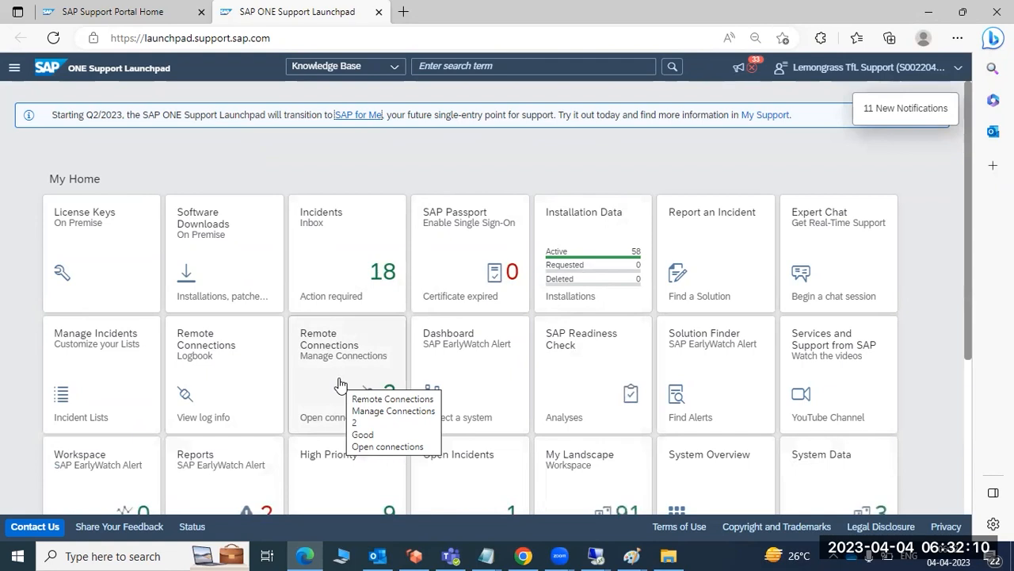
{"action": "scroll", "coordinate": [339, 384], "scroll_direction": "down", "scroll_amount": 3}
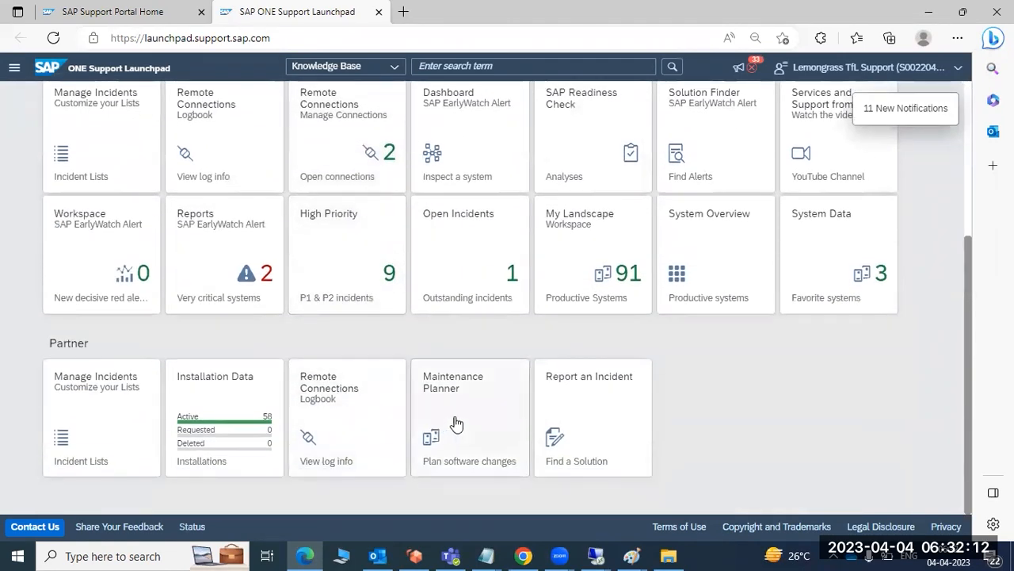
{"action": "left_click", "coordinate": [464, 419]}
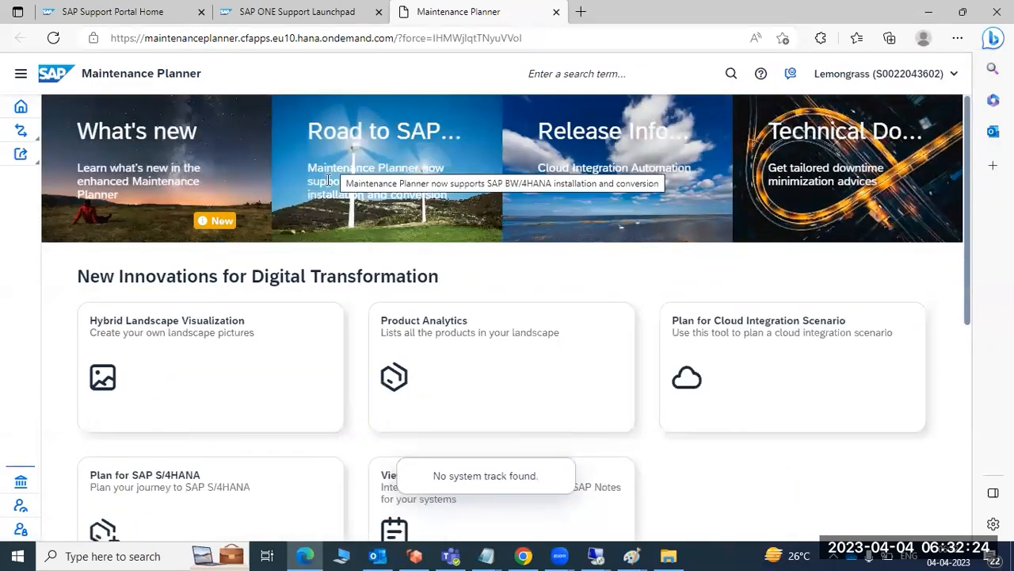
Open the Explore Systems list from the Plan and Execute section.
{"action": "scroll", "coordinate": [235, 374], "scroll_direction": "down", "scroll_amount": 3}
{"action": "scroll", "coordinate": [233, 379], "scroll_direction": "down", "scroll_amount": 2}
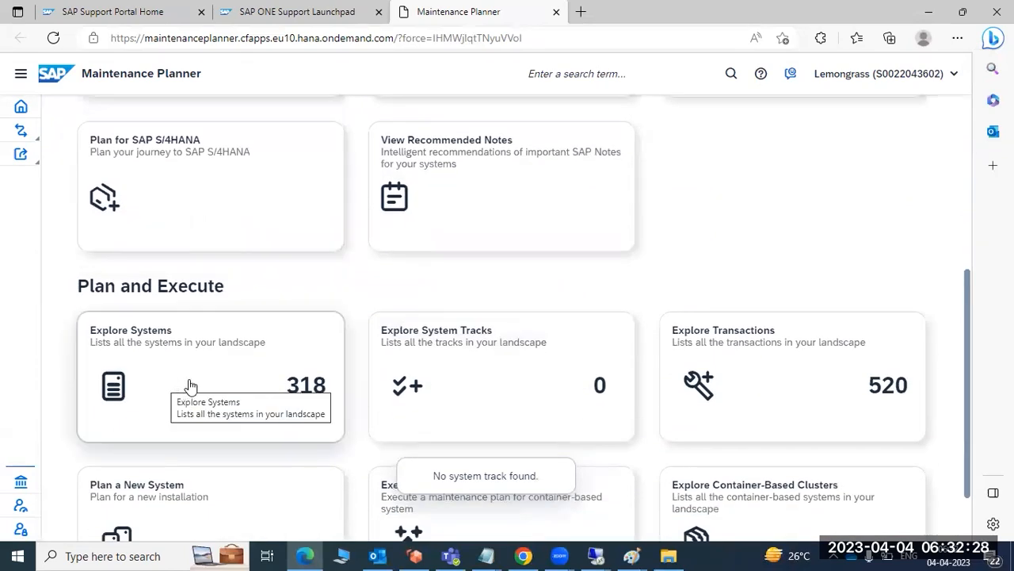
{"action": "scroll", "coordinate": [191, 389], "scroll_direction": "down", "scroll_amount": 1}
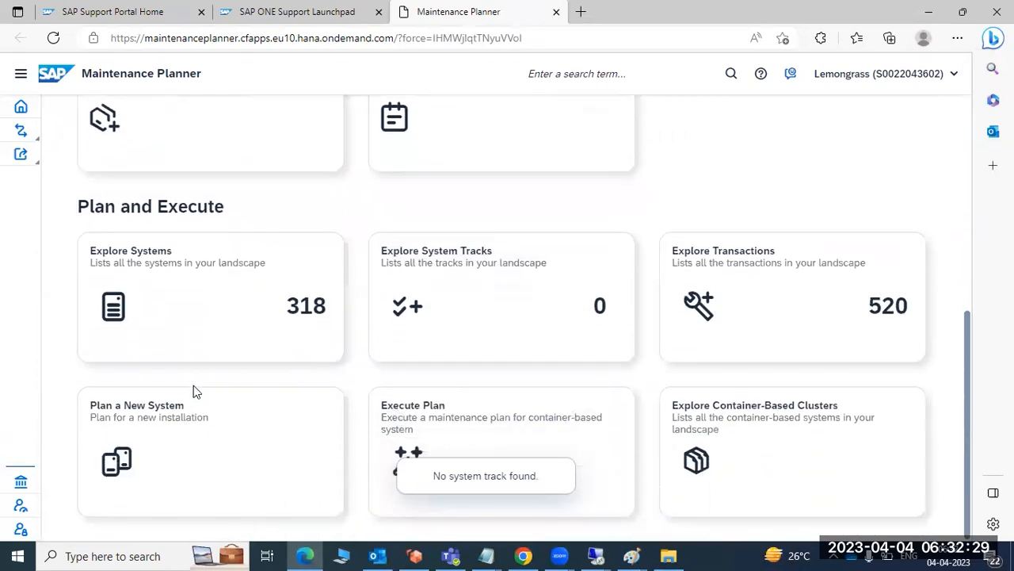
{"action": "left_click", "coordinate": [186, 293]}
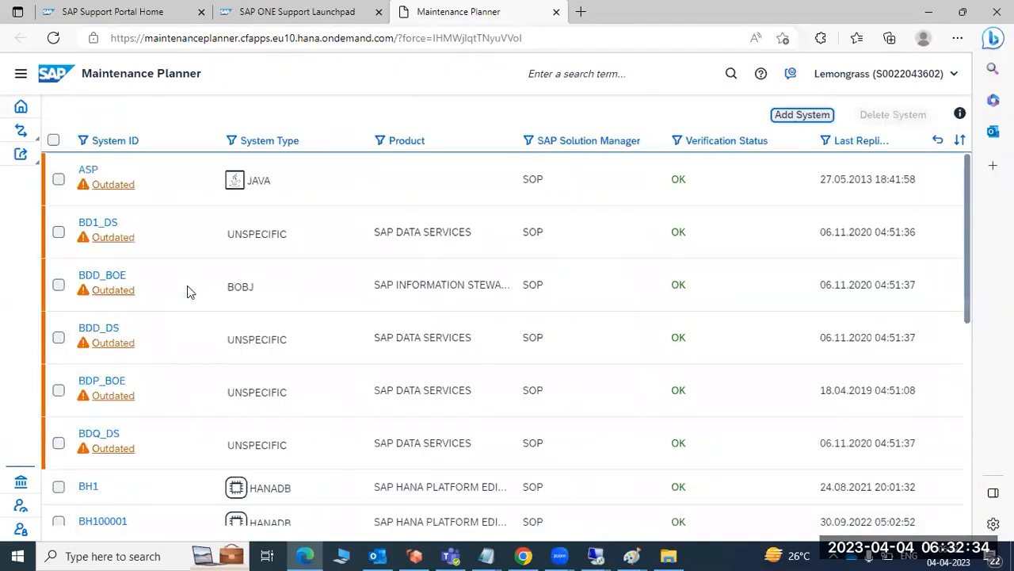
View the maintenance overview of the BW1 ABAP system and return to the systems list.
{"action": "scroll", "coordinate": [187, 292], "scroll_direction": "down", "scroll_amount": 3}
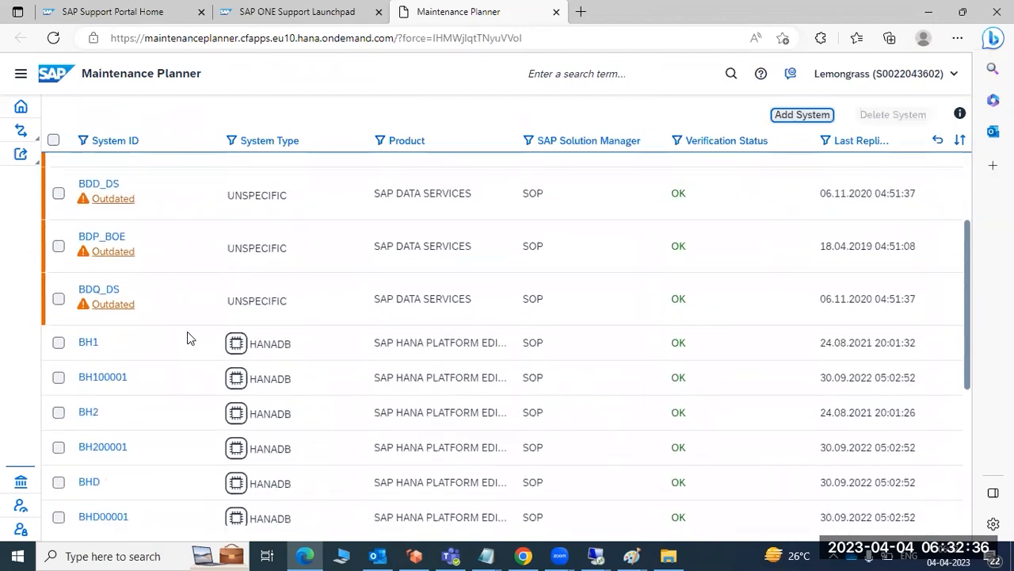
{"action": "scroll", "coordinate": [188, 341], "scroll_direction": "down", "scroll_amount": 7}
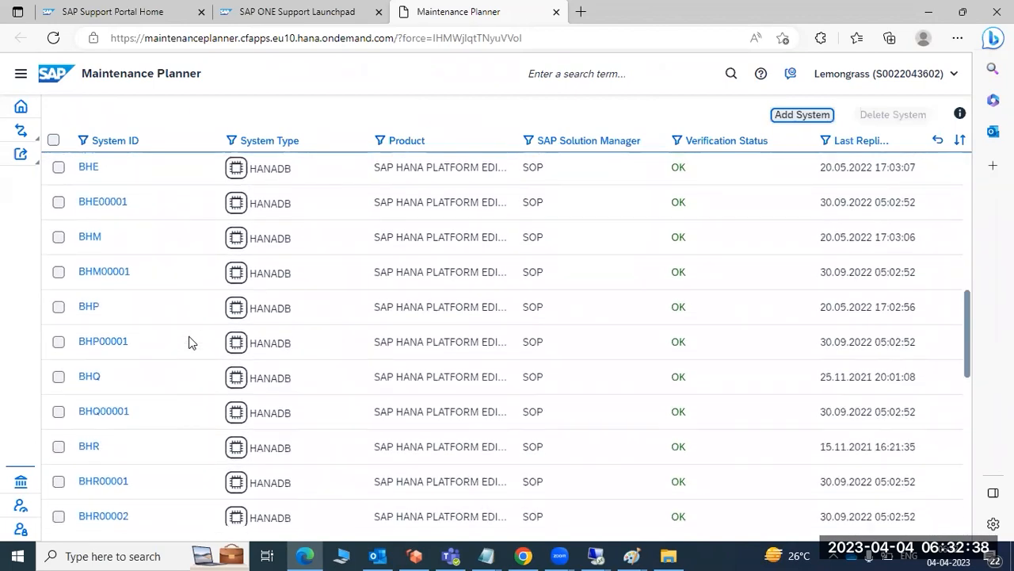
{"action": "scroll", "coordinate": [188, 341], "scroll_direction": "down", "scroll_amount": 8}
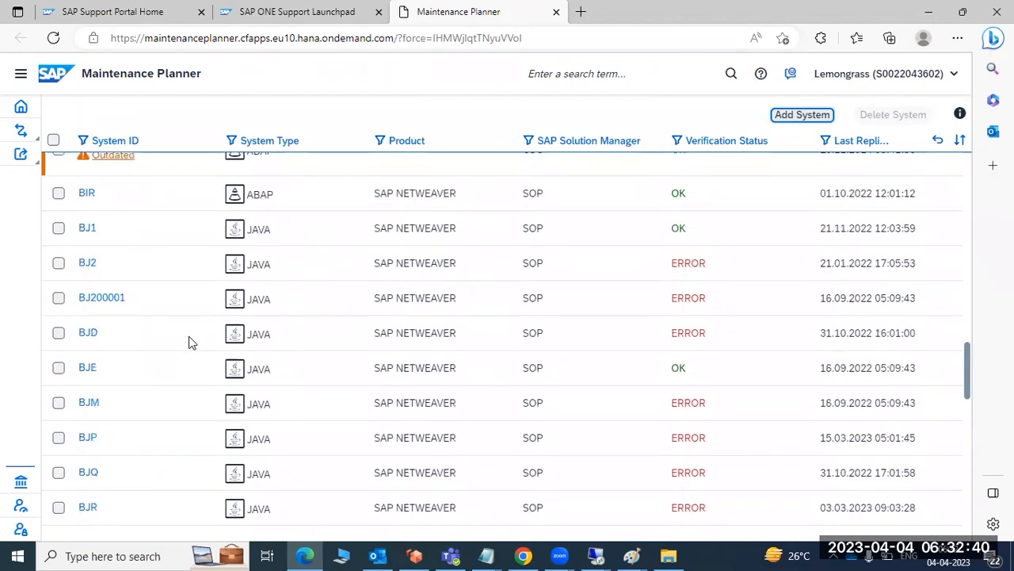
{"action": "scroll", "coordinate": [189, 341], "scroll_direction": "down", "scroll_amount": 2}
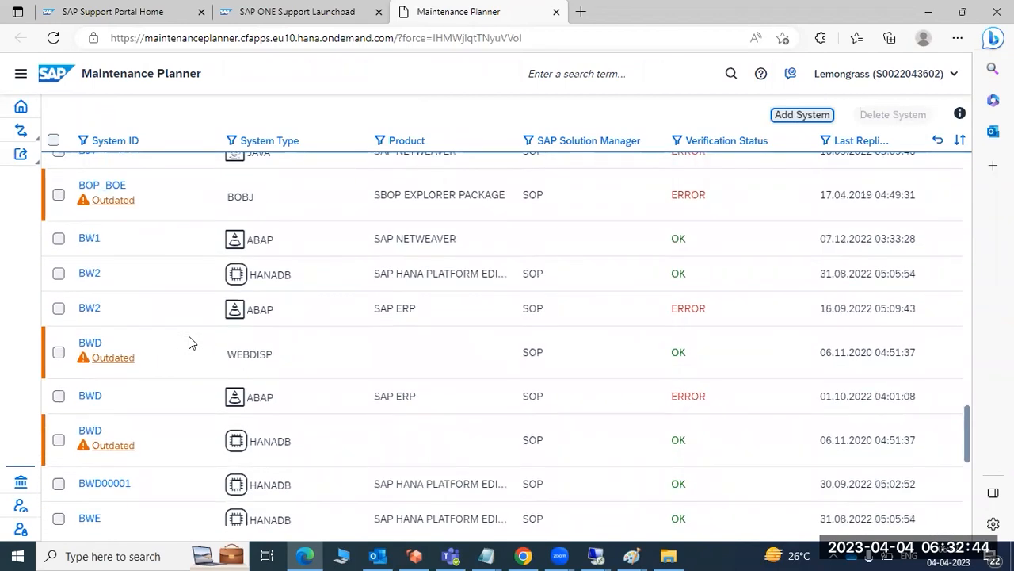
{"action": "double_click", "coordinate": [94, 244]}
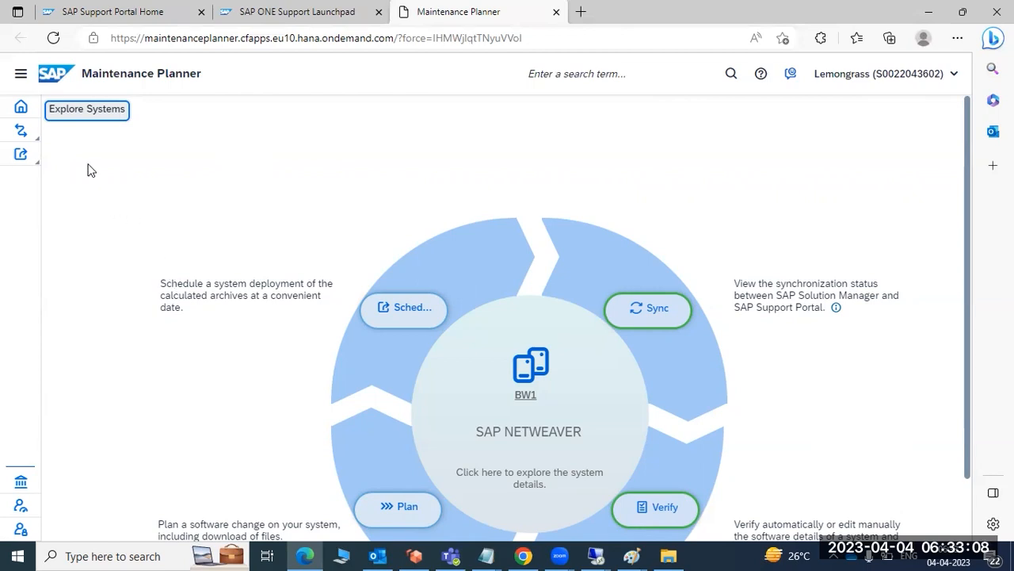
{"action": "scroll", "coordinate": [226, 386], "scroll_direction": "down", "scroll_amount": 2}
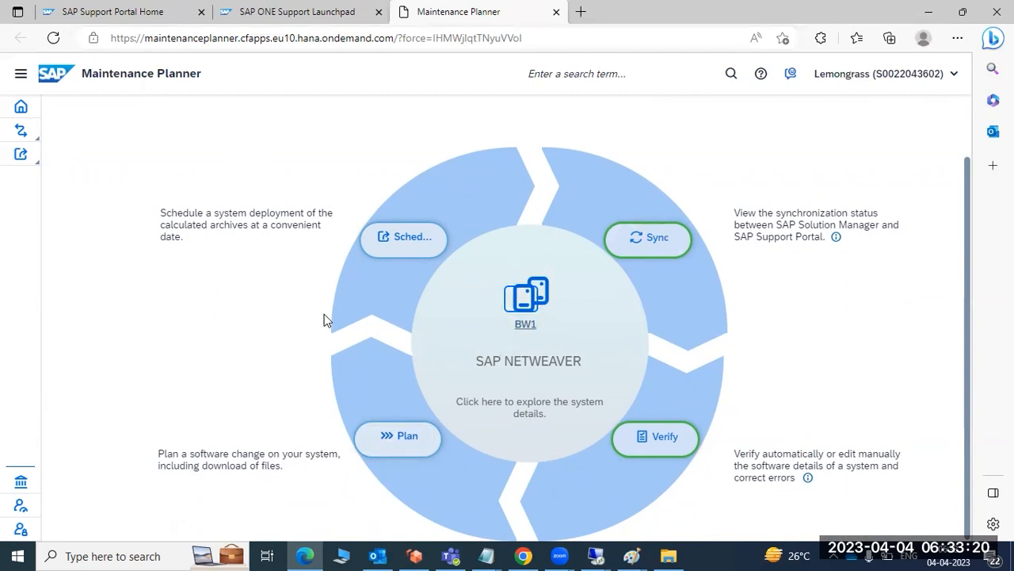
{"action": "scroll", "coordinate": [235, 215], "scroll_direction": "up", "scroll_amount": 2}
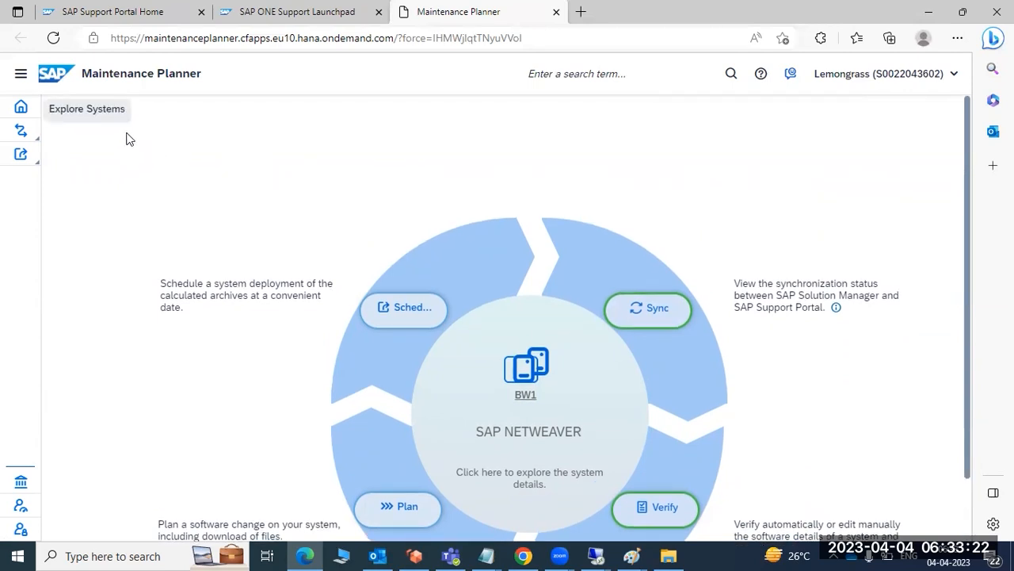
{"action": "scroll", "coordinate": [200, 238], "scroll_direction": "down", "scroll_amount": 2}
{"action": "scroll", "coordinate": [109, 209], "scroll_direction": "up", "scroll_amount": 2}
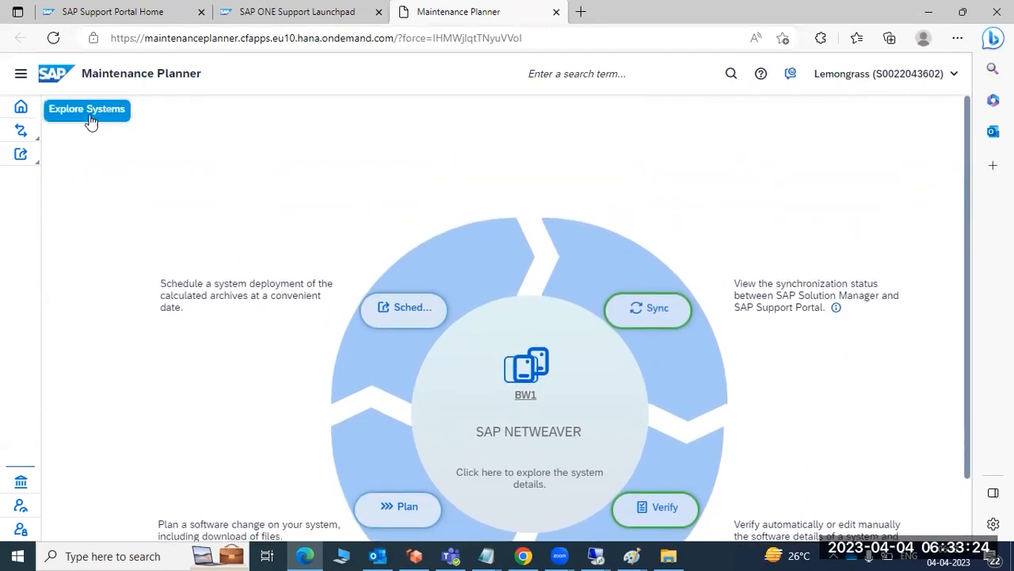
{"action": "left_click", "coordinate": [88, 117]}
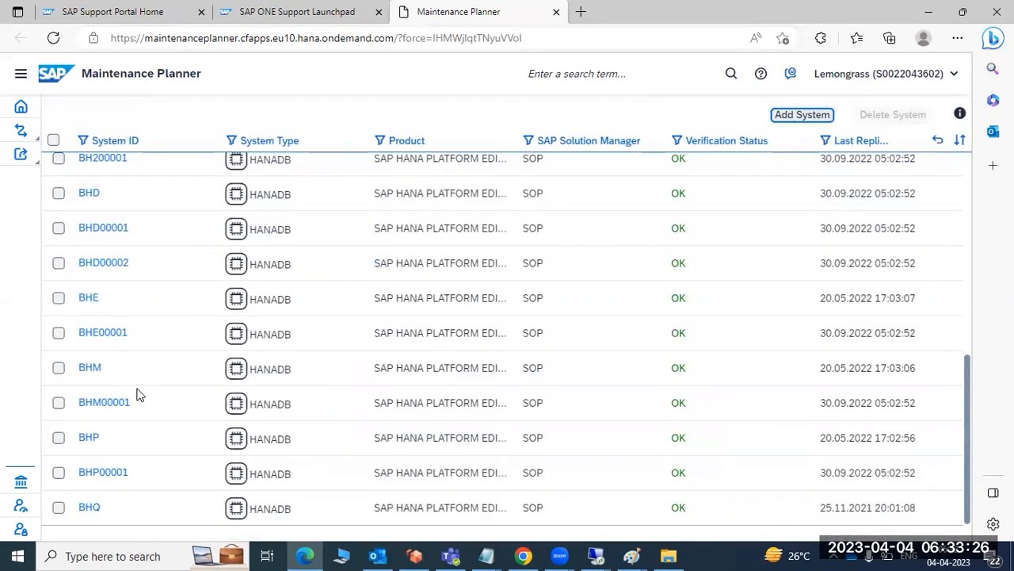
View the maintenance overview of the BW2 HANADB system and go back to the systems list.
{"action": "scroll", "coordinate": [131, 448], "scroll_direction": "up", "scroll_amount": 5}
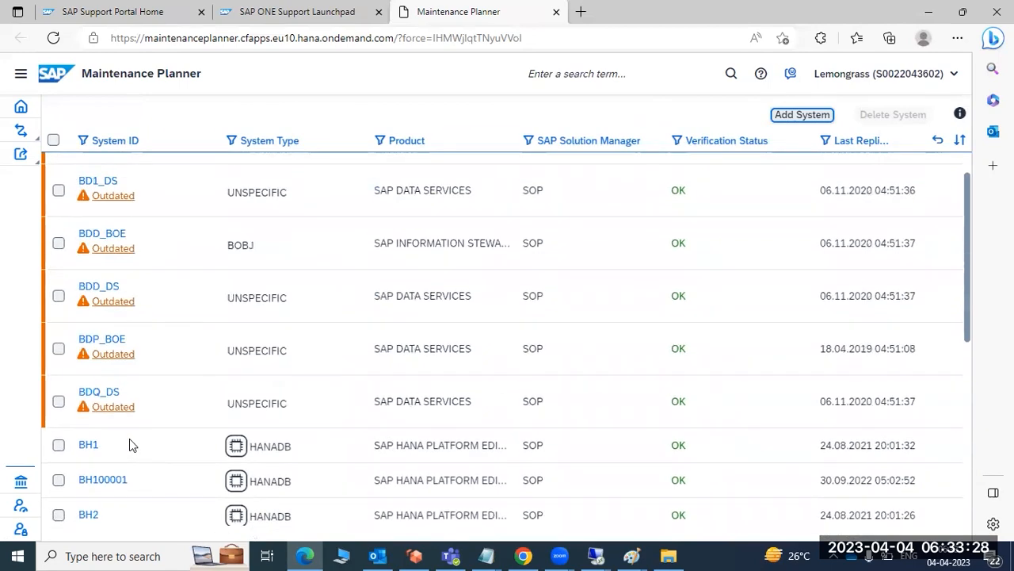
{"action": "scroll", "coordinate": [129, 438], "scroll_direction": "down", "scroll_amount": 5}
{"action": "scroll", "coordinate": [129, 435], "scroll_direction": "down", "scroll_amount": 10}
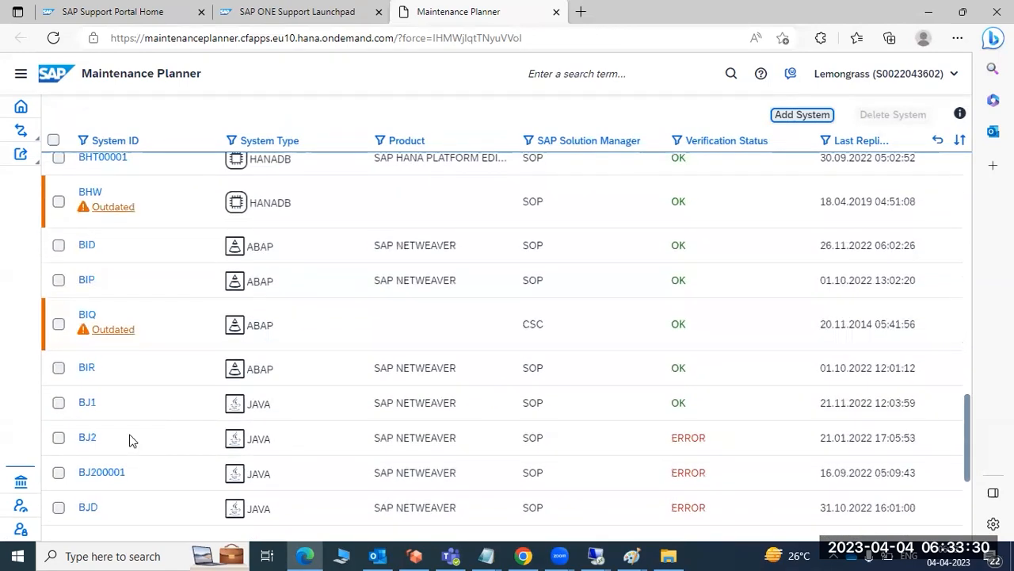
{"action": "scroll", "coordinate": [132, 441], "scroll_direction": "down", "scroll_amount": 8}
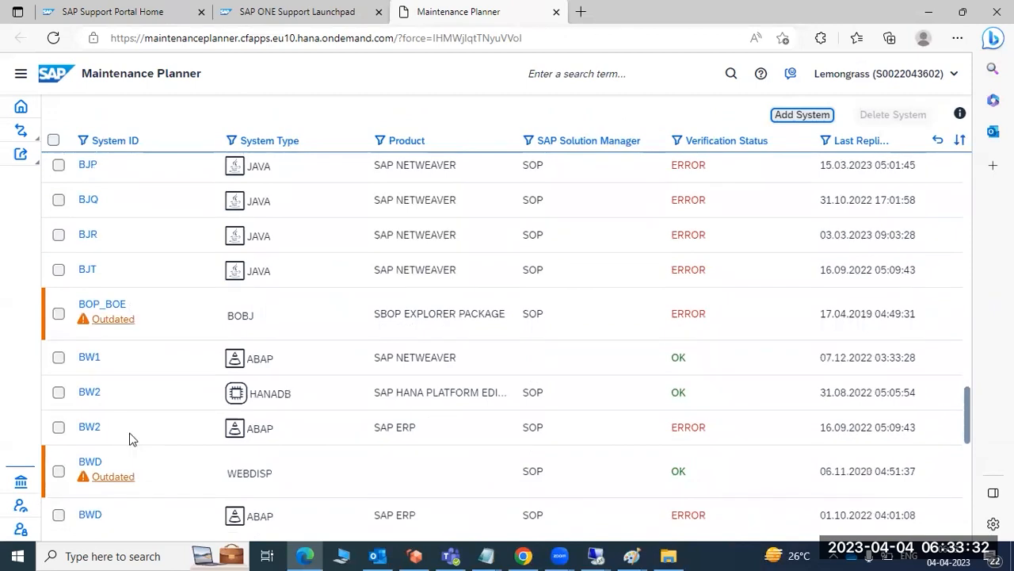
{"action": "double_click", "coordinate": [87, 394]}
{"action": "left_click", "coordinate": [88, 391]}
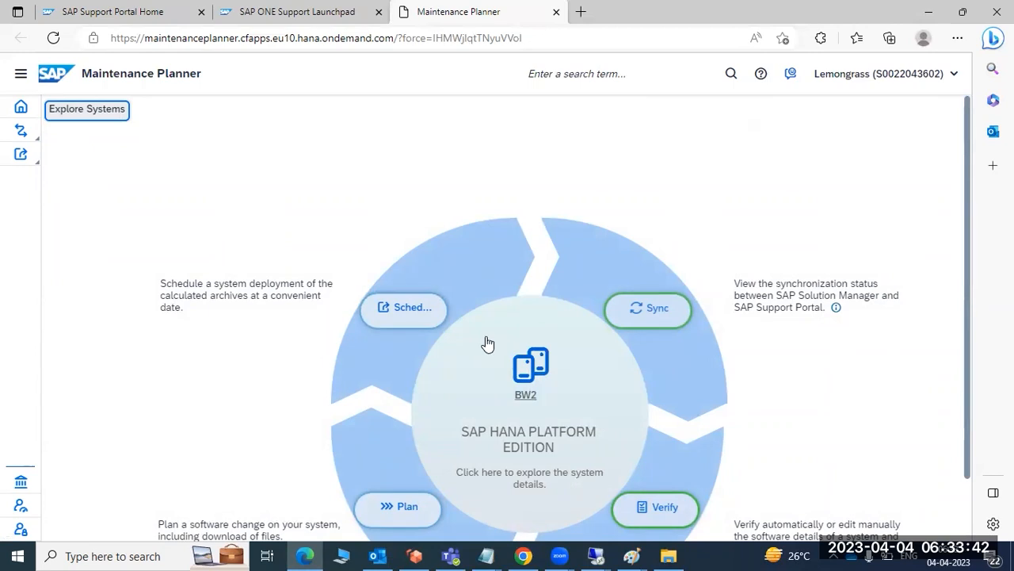
{"action": "left_click", "coordinate": [85, 116]}
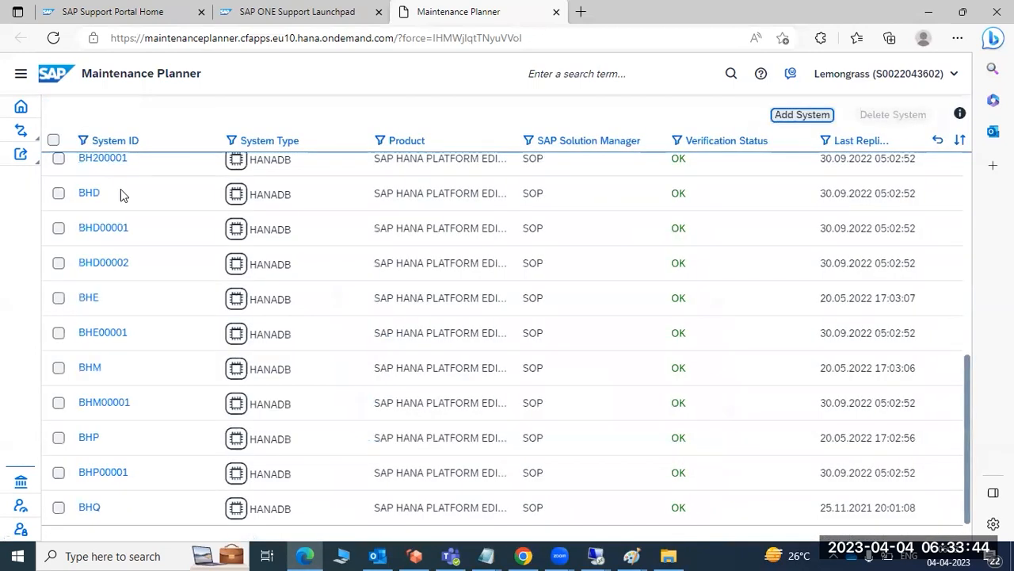
Find the BW1 SAP NetWeaver system in the list and open its maintenance overview.
{"action": "scroll", "coordinate": [138, 388], "scroll_direction": "up", "scroll_amount": 3}
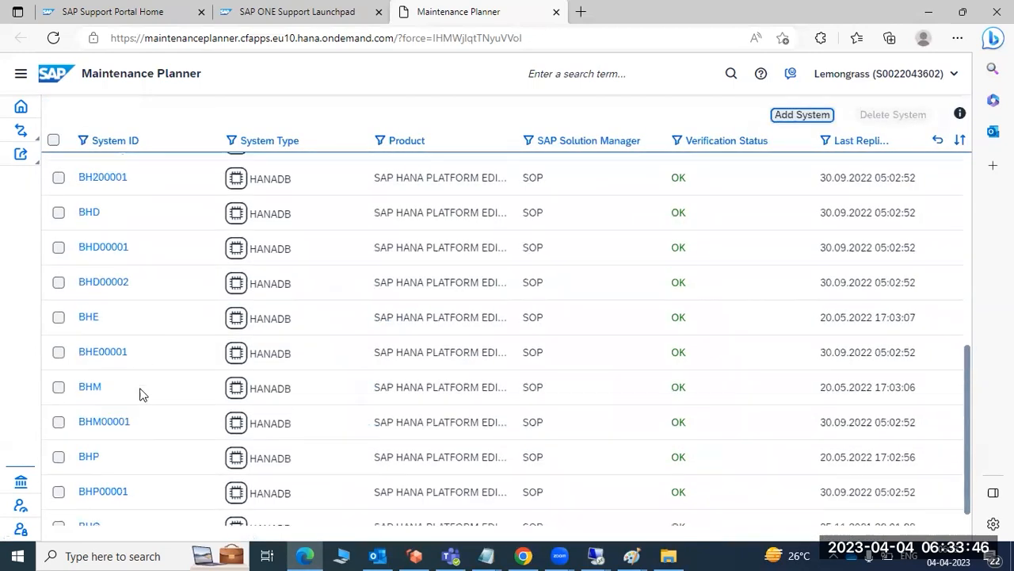
{"action": "scroll", "coordinate": [127, 336], "scroll_direction": "up", "scroll_amount": 3}
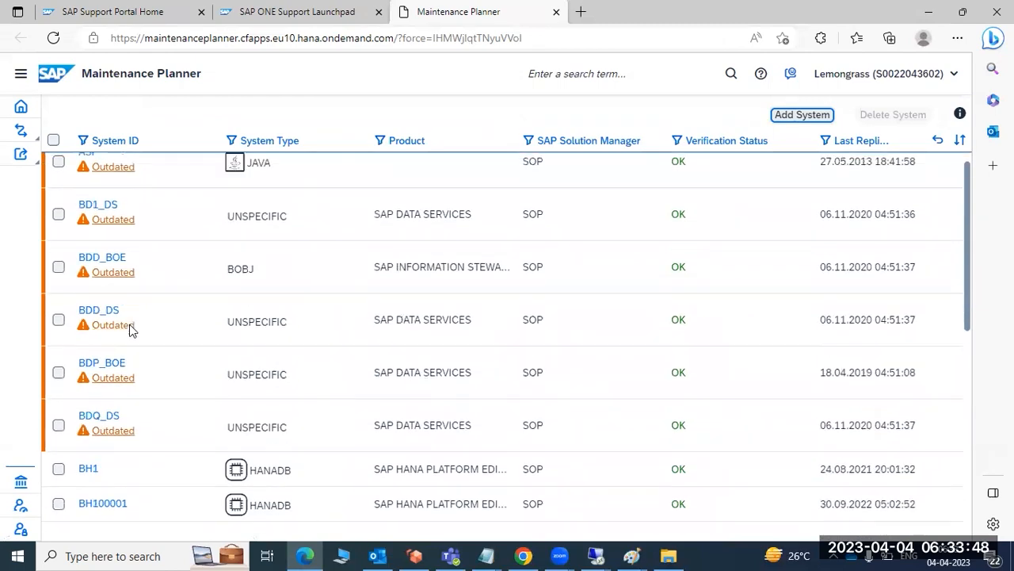
{"action": "scroll", "coordinate": [132, 322], "scroll_direction": "down", "scroll_amount": 15}
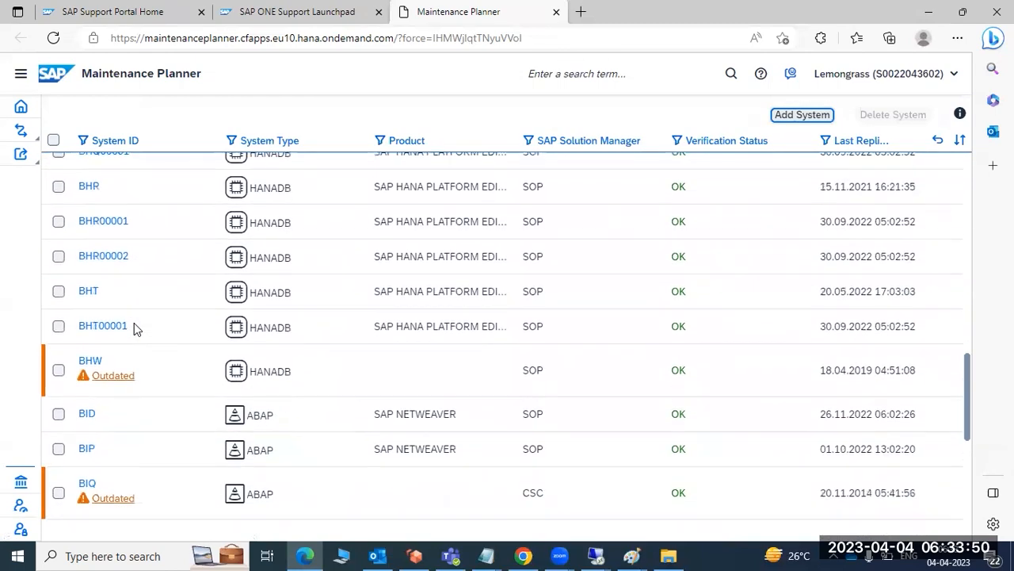
{"action": "scroll", "coordinate": [134, 331], "scroll_direction": "down", "scroll_amount": 10}
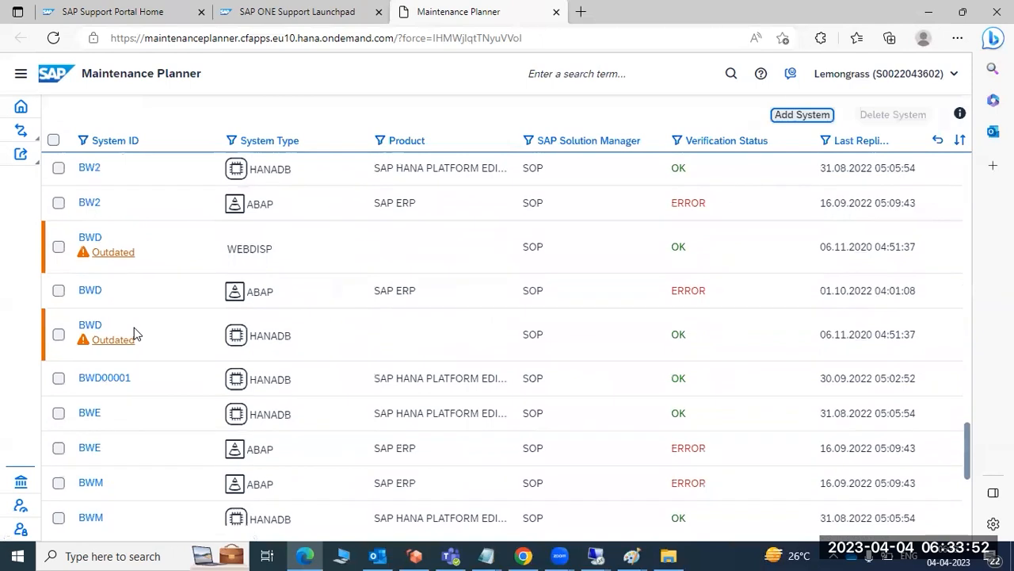
{"action": "scroll", "coordinate": [134, 331], "scroll_direction": "up", "scroll_amount": 1}
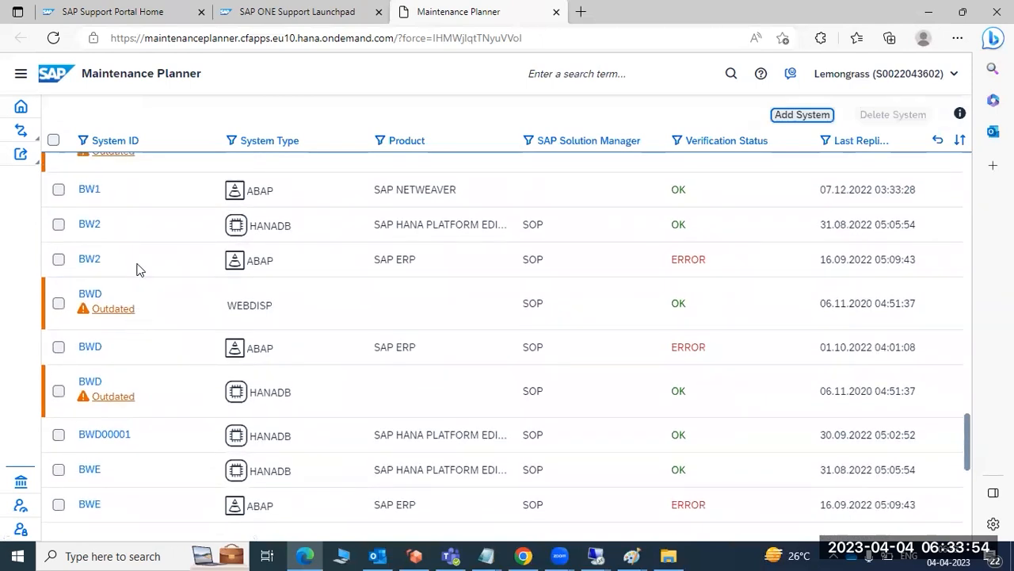
{"action": "left_click", "coordinate": [88, 190]}
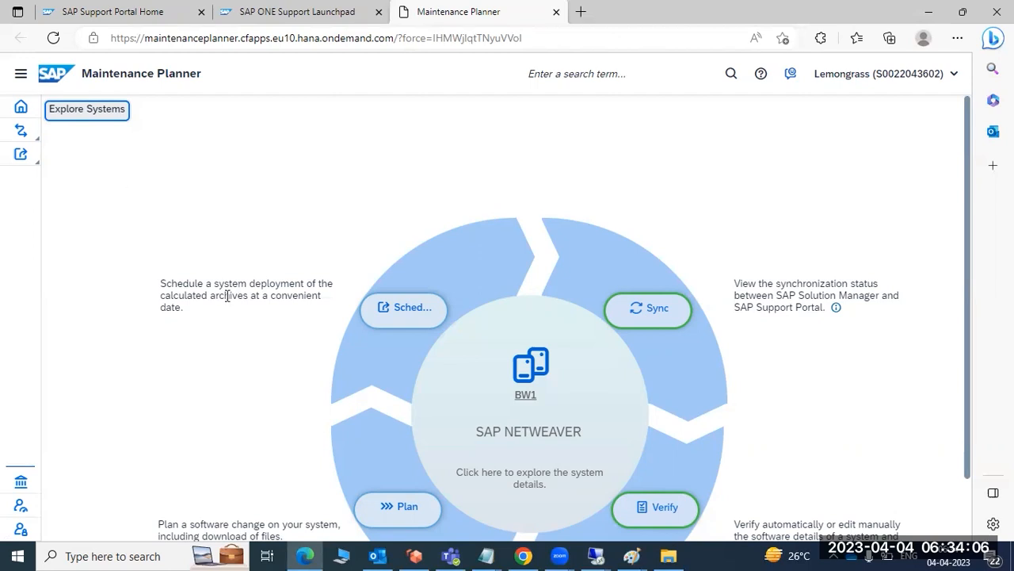
Start planning a software change on BW1 and collapse all product entries under Current Software Detail.
{"action": "scroll", "coordinate": [308, 400], "scroll_direction": "down", "scroll_amount": 1}
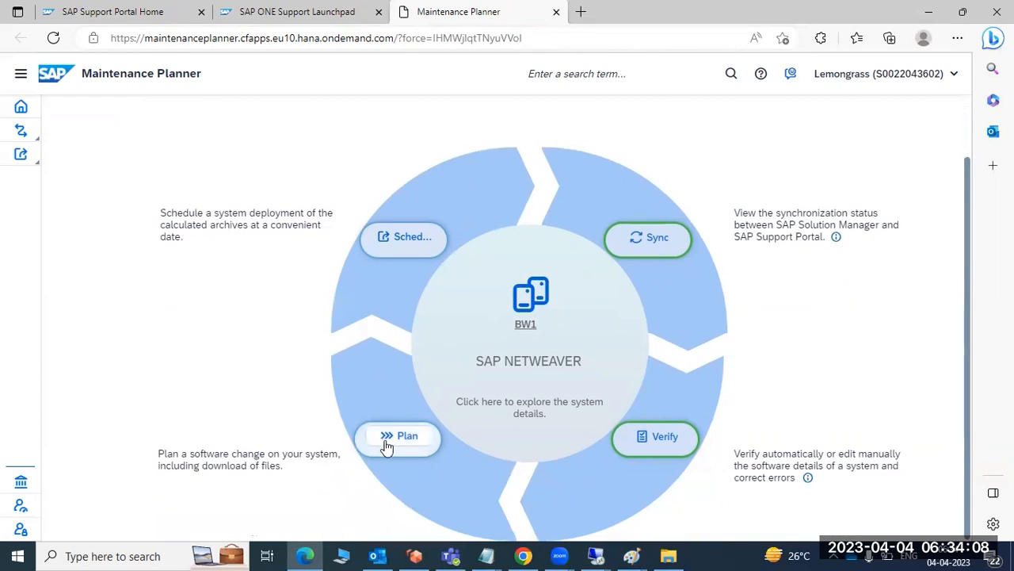
{"action": "left_click", "coordinate": [390, 442]}
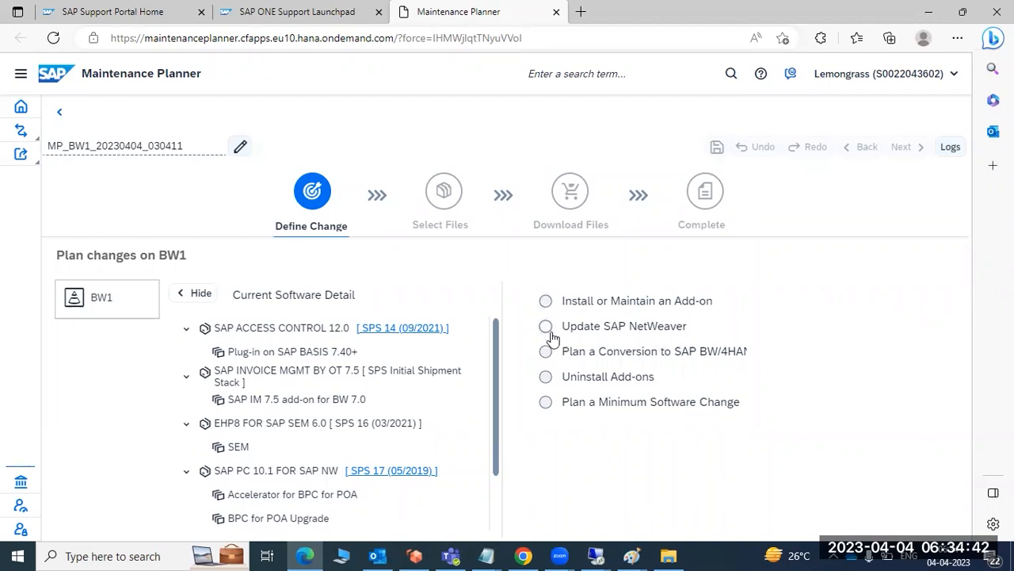
{"action": "left_click", "coordinate": [187, 330]}
{"action": "left_click", "coordinate": [187, 351]}
{"action": "left_click", "coordinate": [187, 375]}
{"action": "left_click", "coordinate": [190, 399]}
{"action": "left_click", "coordinate": [186, 425]}
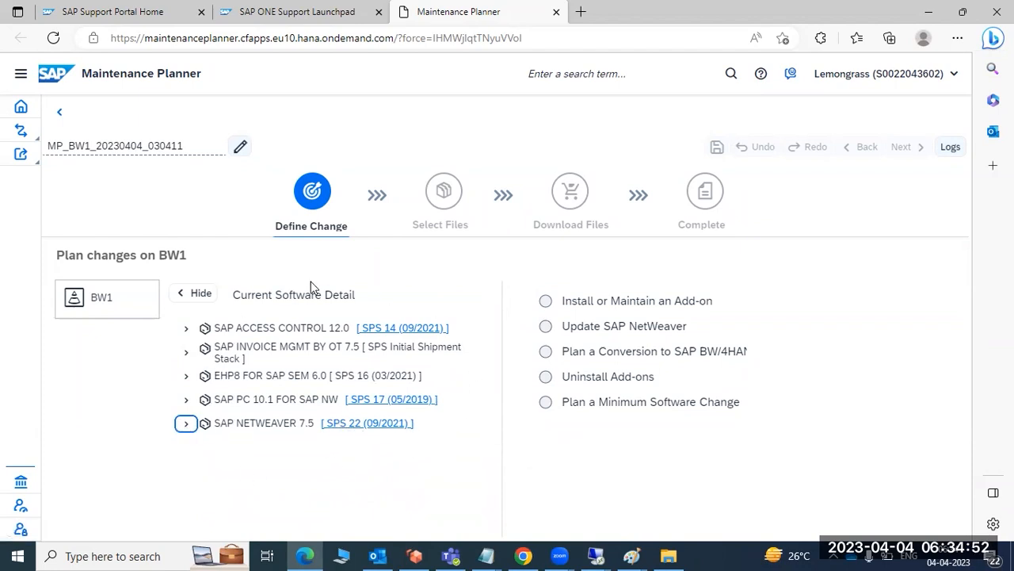
Plan an SAP NetWeaver update to SAP NETWEAVER 7.5 with support package stack 26 (03/2023), confirm the selection and review the target software.
{"action": "left_click", "coordinate": [549, 326]}
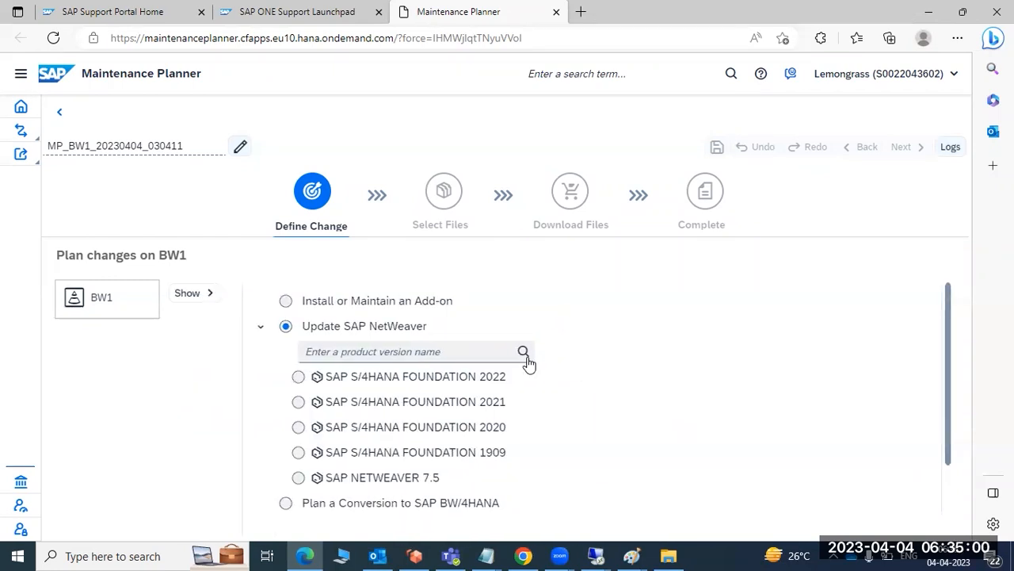
{"action": "left_click", "coordinate": [299, 477]}
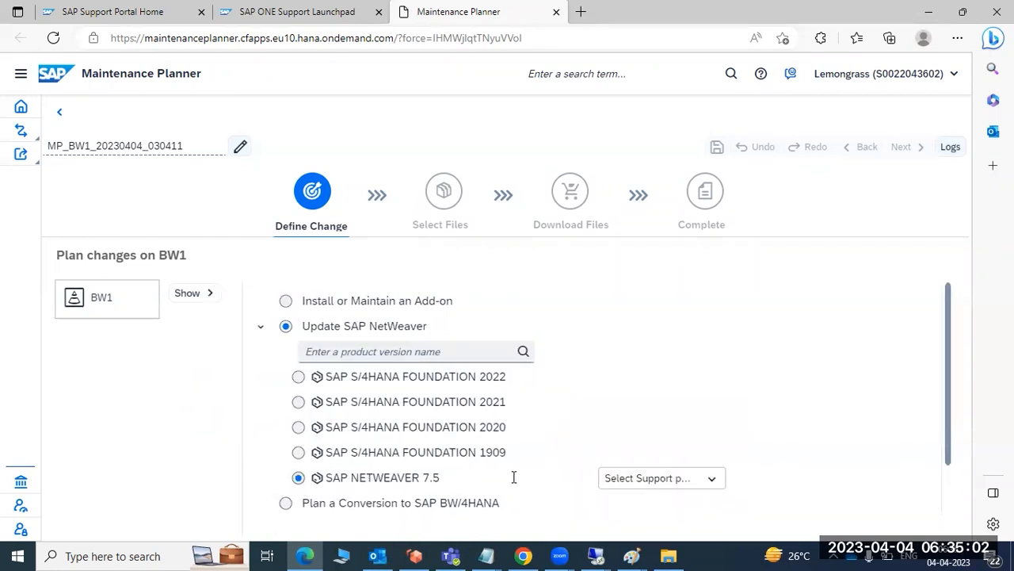
{"action": "left_click", "coordinate": [659, 478]}
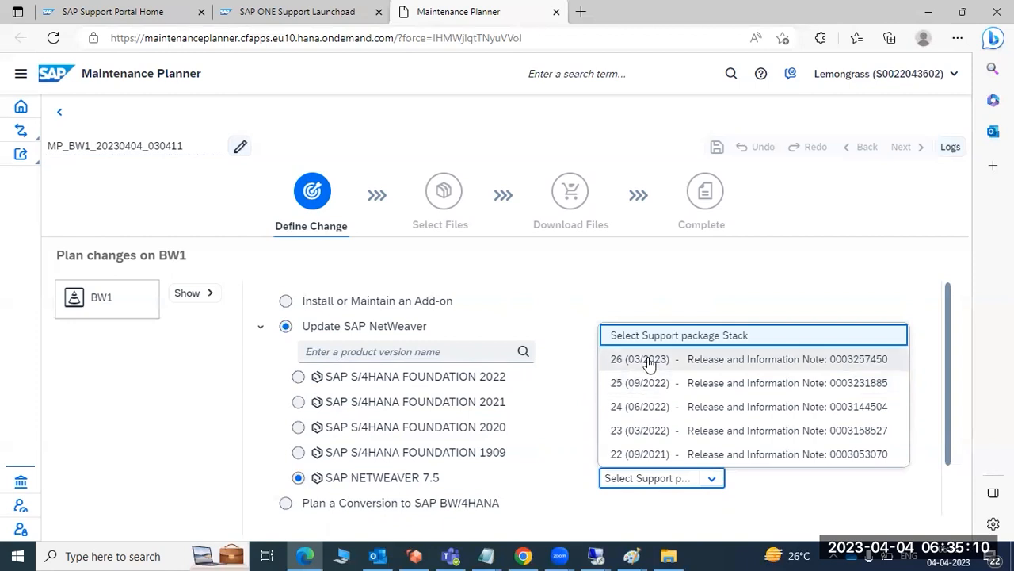
{"action": "left_click", "coordinate": [655, 520]}
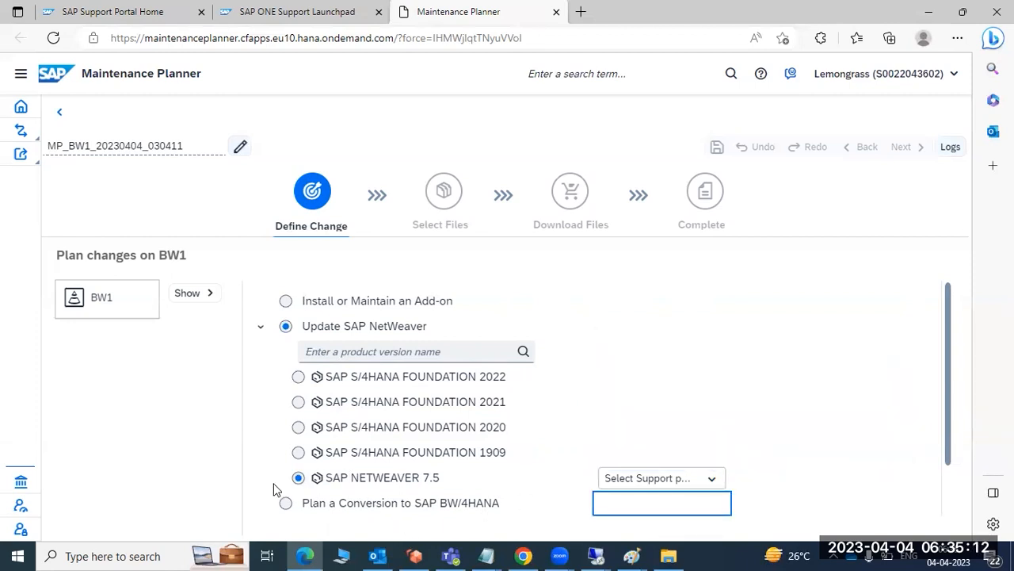
{"action": "left_click", "coordinate": [297, 480]}
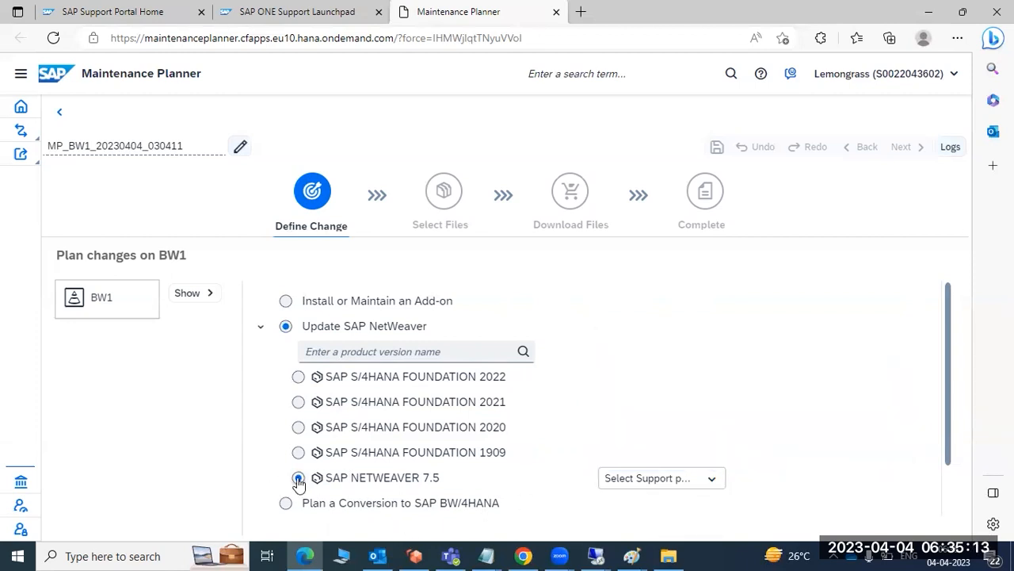
{"action": "left_click", "coordinate": [634, 485]}
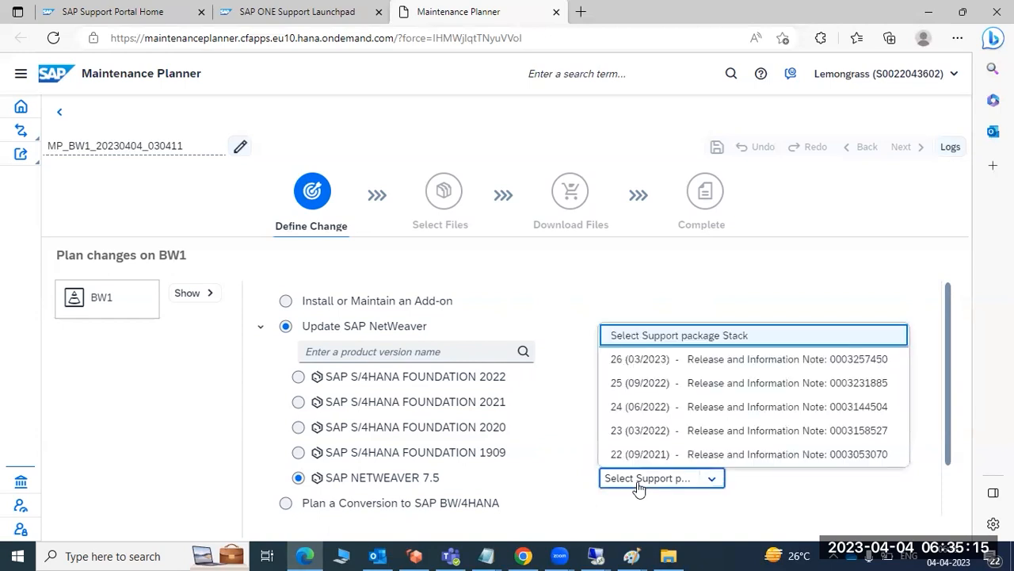
{"action": "left_click", "coordinate": [643, 363]}
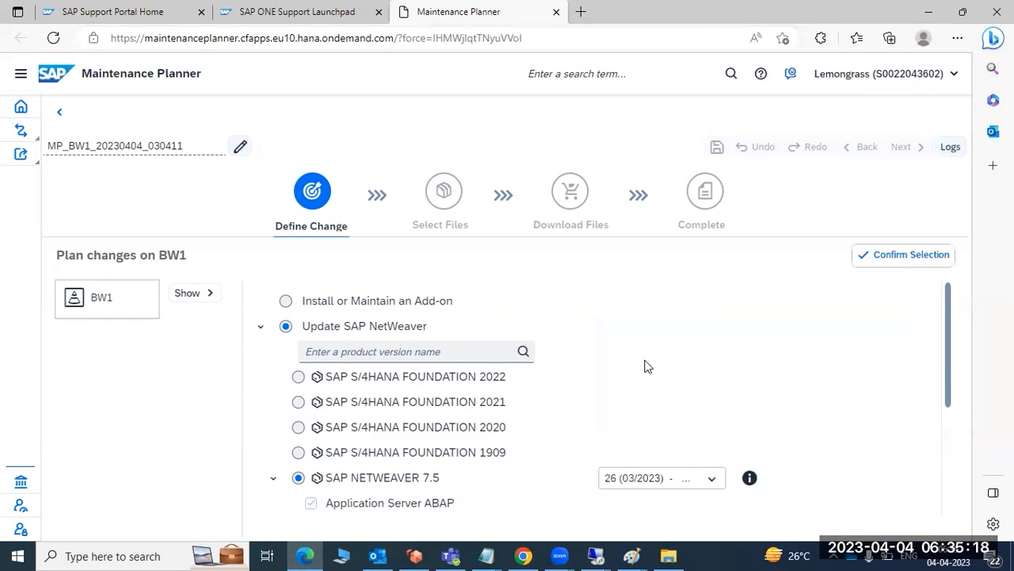
{"action": "left_click", "coordinate": [906, 253]}
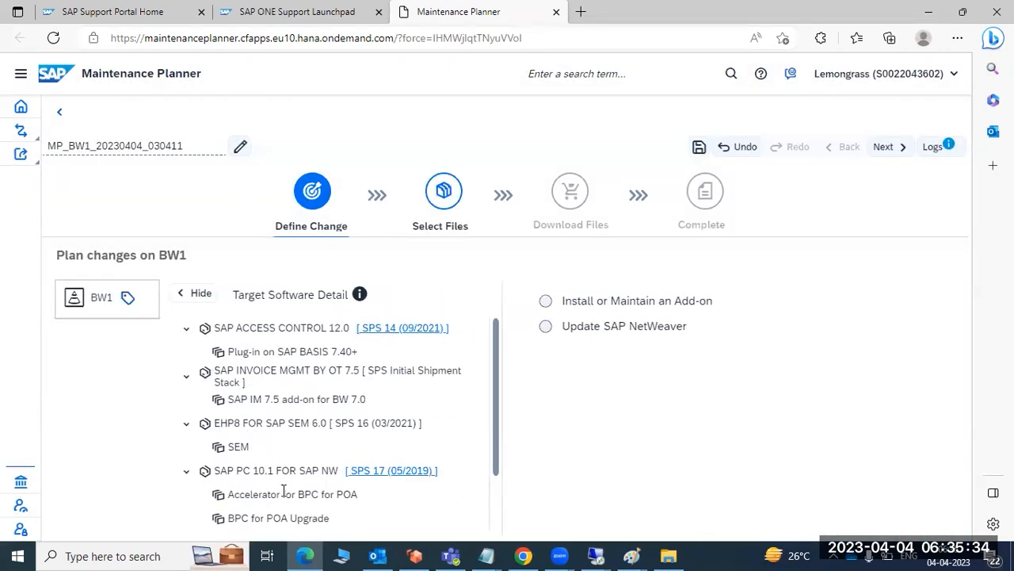
{"action": "scroll", "coordinate": [283, 492], "scroll_direction": "down", "scroll_amount": 1}
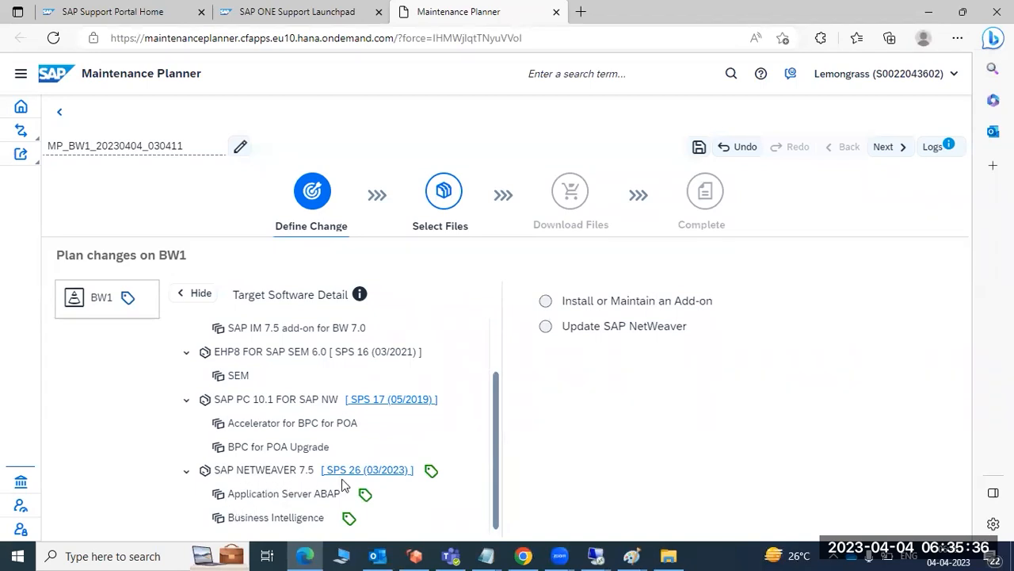
Look through the target software for BW1 and choose to install or maintain an add-on.
{"action": "scroll", "coordinate": [284, 388], "scroll_direction": "up", "scroll_amount": 1}
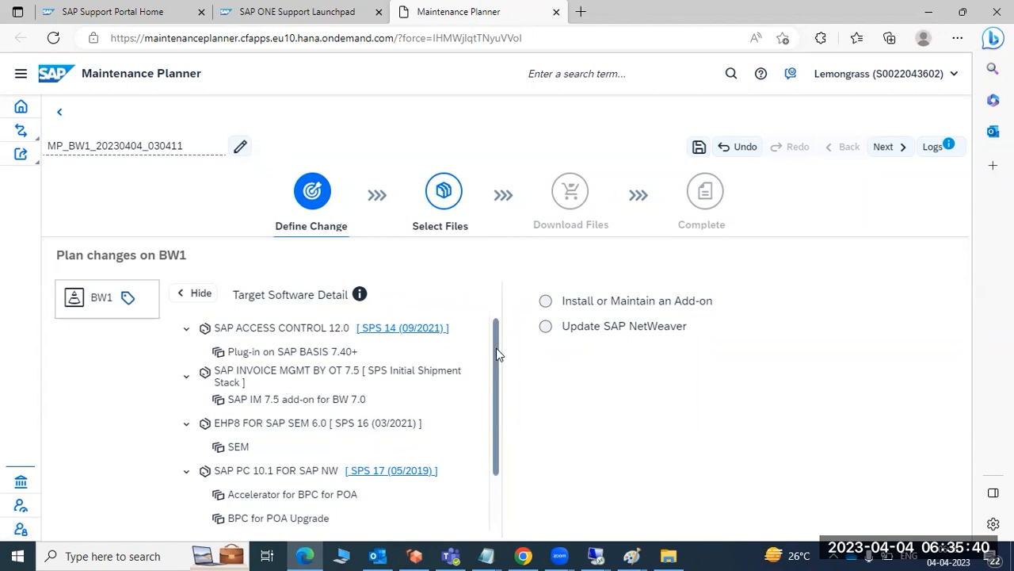
{"action": "left_click", "coordinate": [545, 301]}
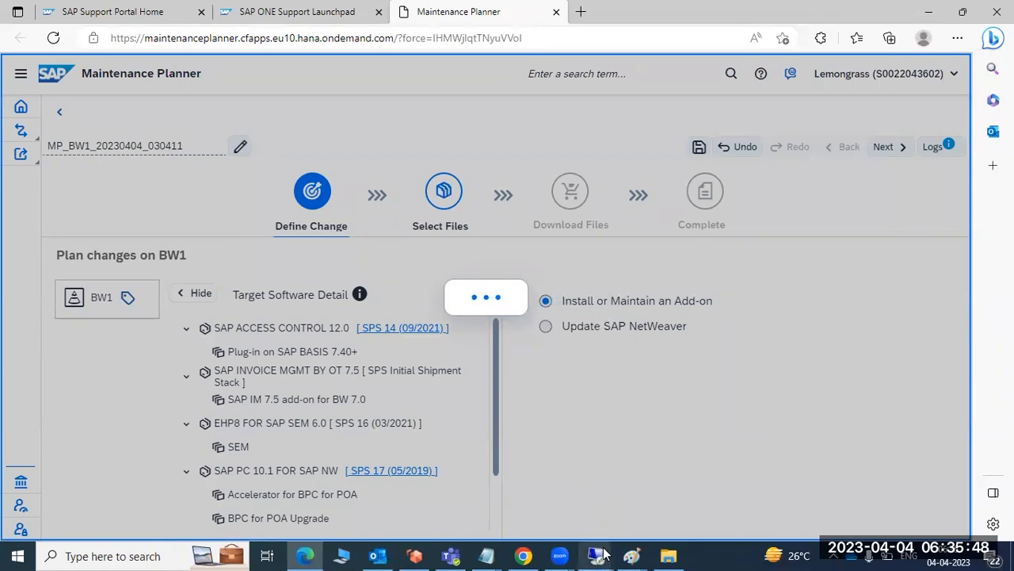
Switch to the remote SAP GUI session, open the ECP system status and show the installed software component versions.
{"action": "mouse_move", "coordinate": [605, 547]}
{"action": "left_click", "coordinate": [527, 490]}
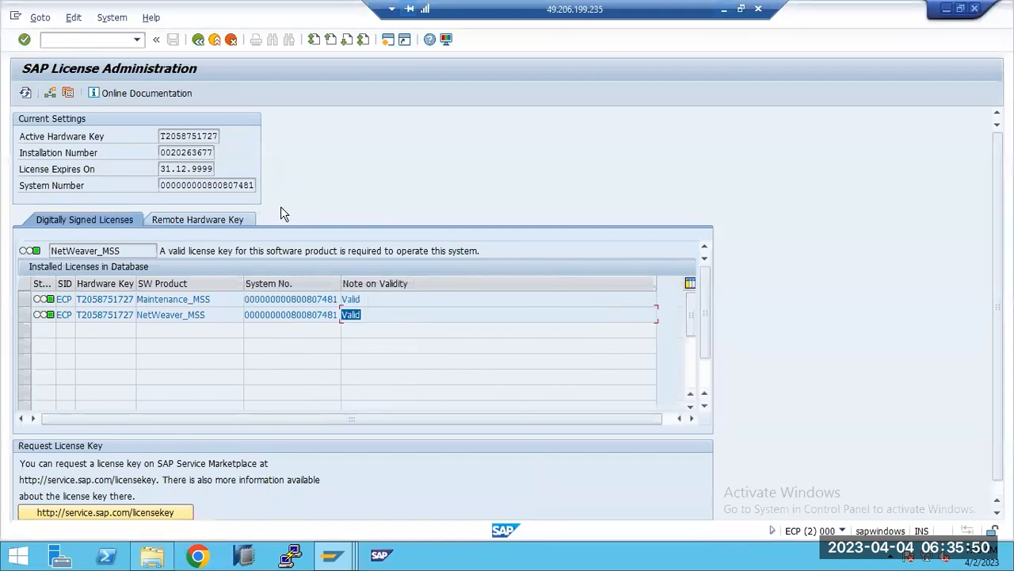
{"action": "left_click", "coordinate": [111, 17]}
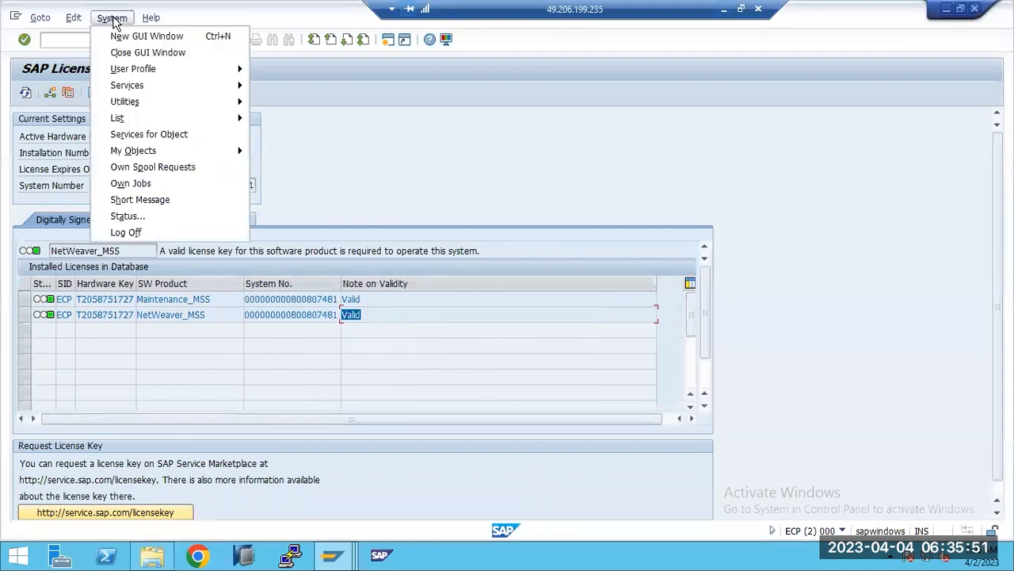
{"action": "left_click", "coordinate": [126, 210]}
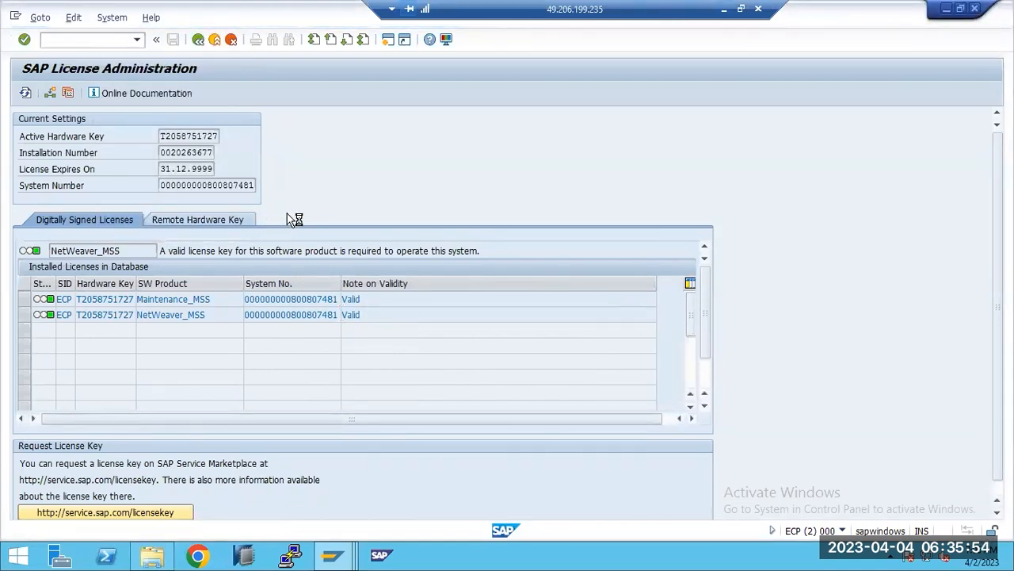
{"action": "left_click", "coordinate": [391, 272]}
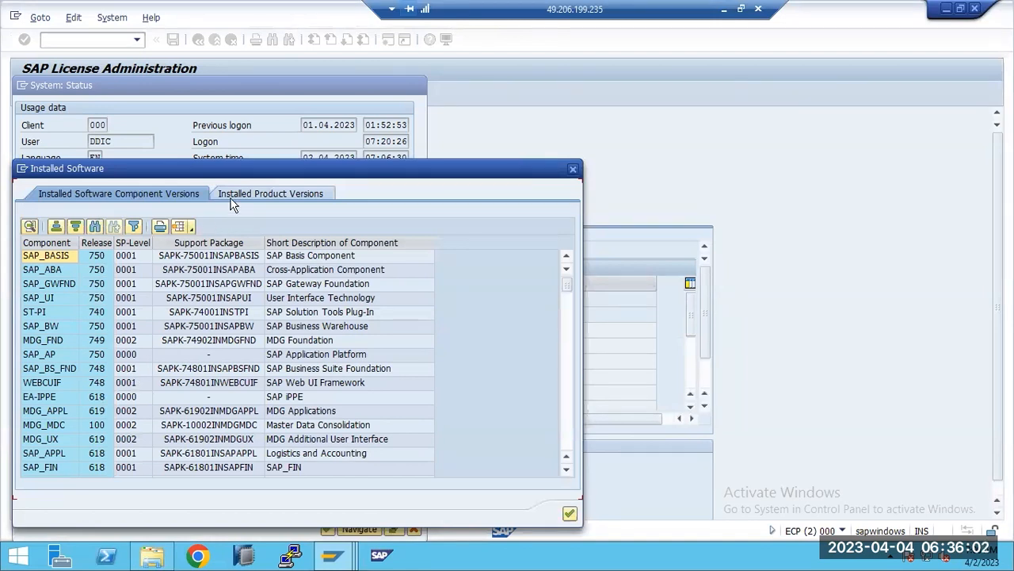
View the installed product versions, pointing out the SAP ERP and EHP8 FOR SAP ERP 6.0 entries.
{"action": "left_click", "coordinate": [233, 205]}
{"action": "left_click", "coordinate": [48, 255]}
{"action": "left_click", "coordinate": [70, 274]}
{"action": "left_click", "coordinate": [72, 252]}
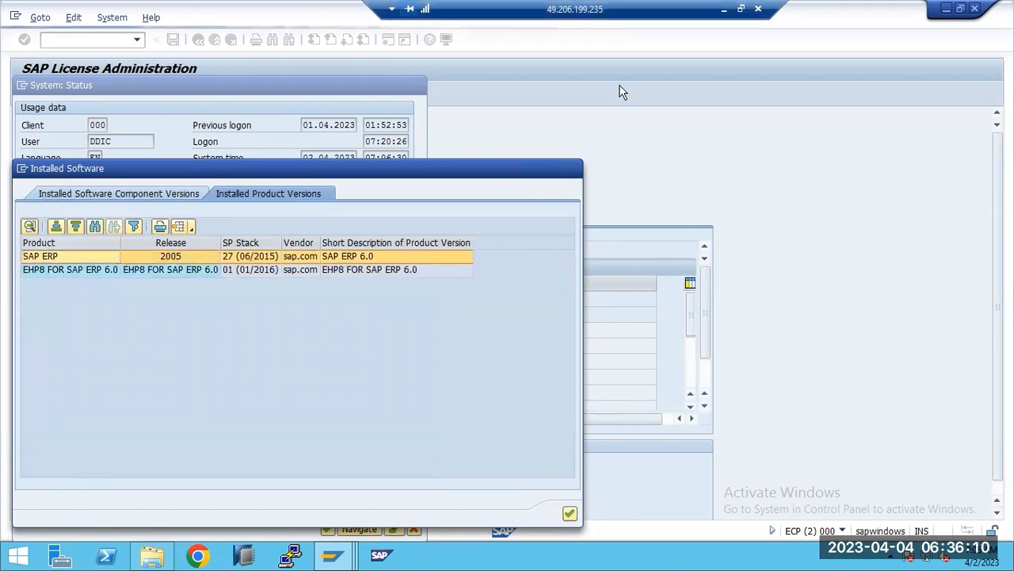
Reopen the installed software details to check component and product versions, close the status dialogs and return to Maintenance Planner.
{"action": "left_click", "coordinate": [390, 273]}
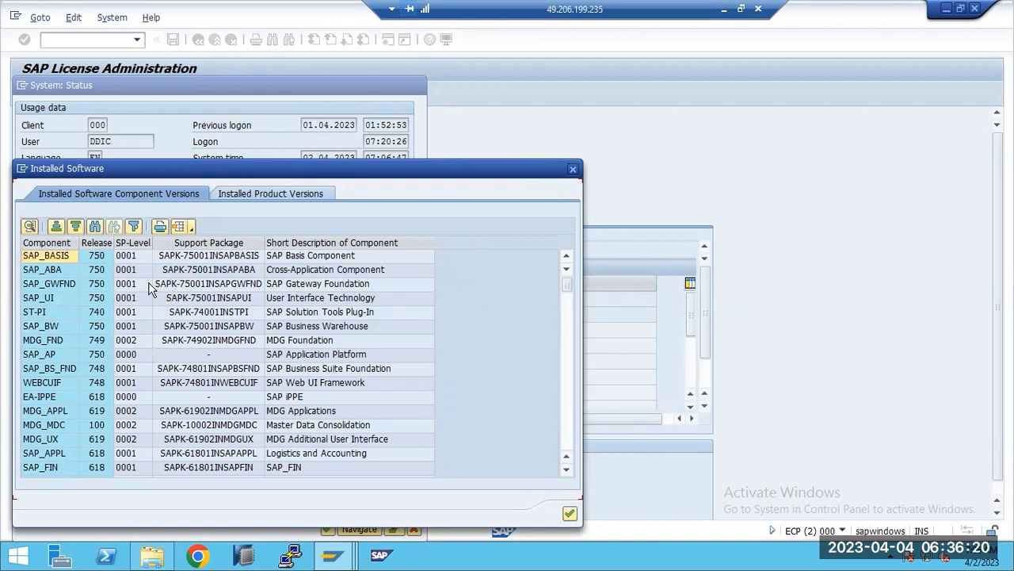
{"action": "left_click", "coordinate": [255, 194]}
{"action": "left_click", "coordinate": [573, 171]}
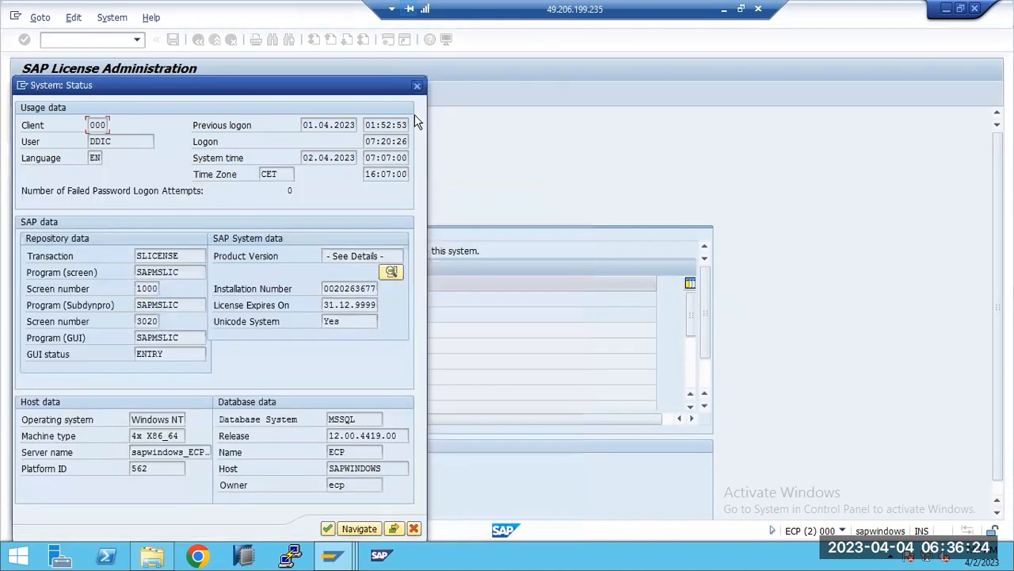
{"action": "left_click", "coordinate": [417, 86]}
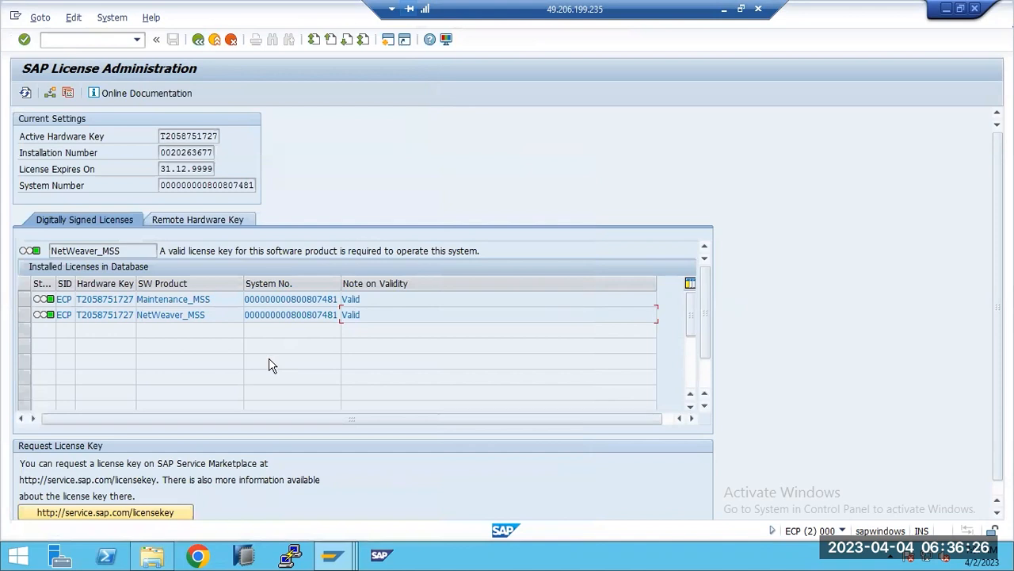
{"action": "left_click", "coordinate": [722, 9]}
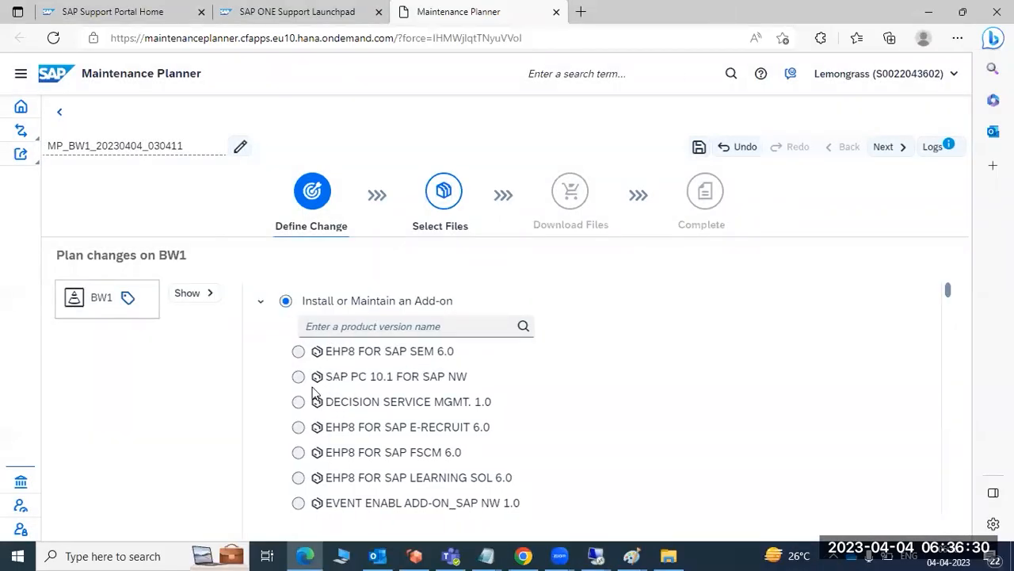
Plan the EHP8 FOR SAP SEM 6.0 add-on with support package stack 20 (03/2023) and confirm the selection.
{"action": "left_click", "coordinate": [298, 351]}
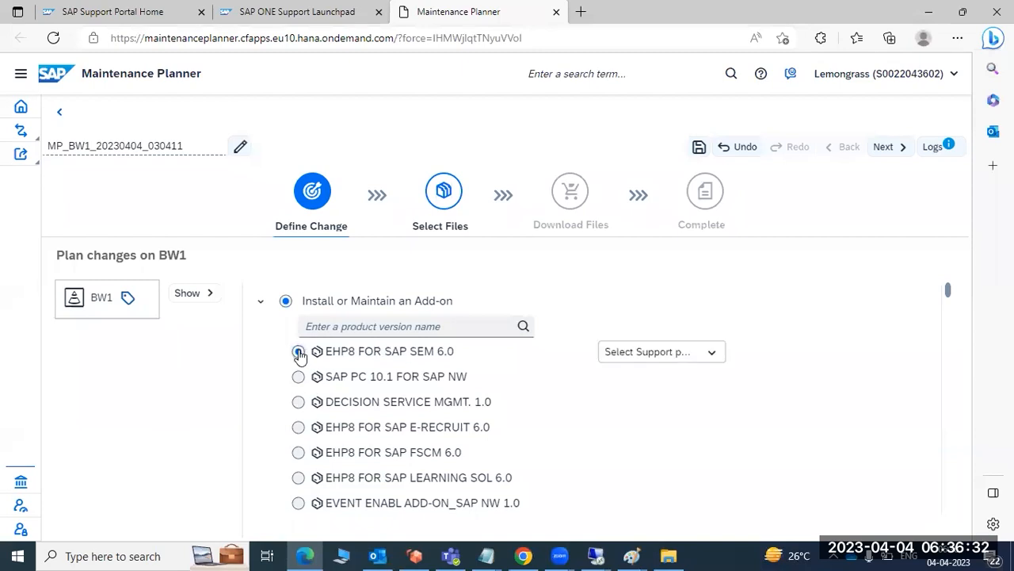
{"action": "left_click", "coordinate": [609, 360]}
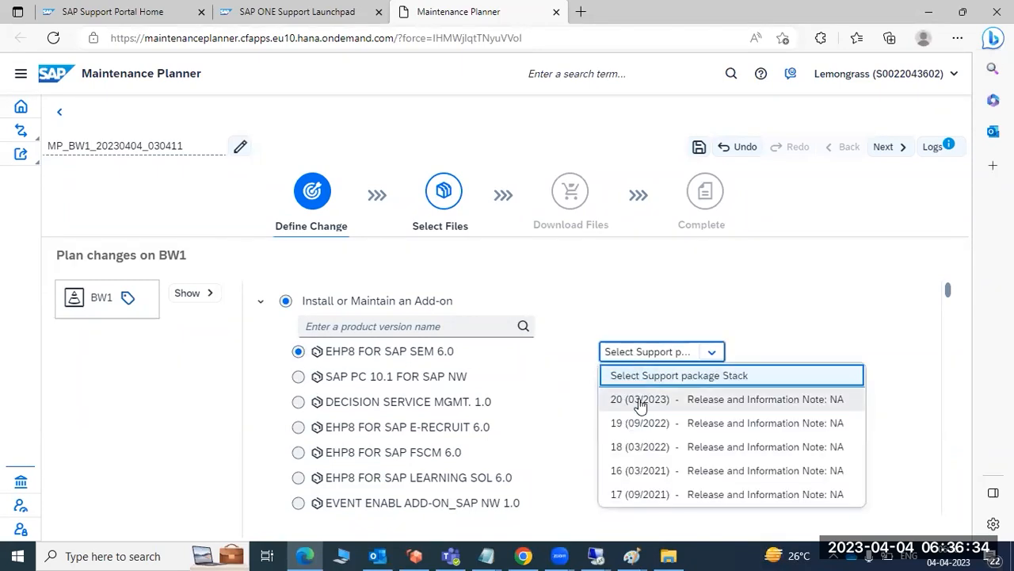
{"action": "left_click", "coordinate": [702, 398]}
{"action": "left_click", "coordinate": [310, 377]}
{"action": "left_click", "coordinate": [885, 263]}
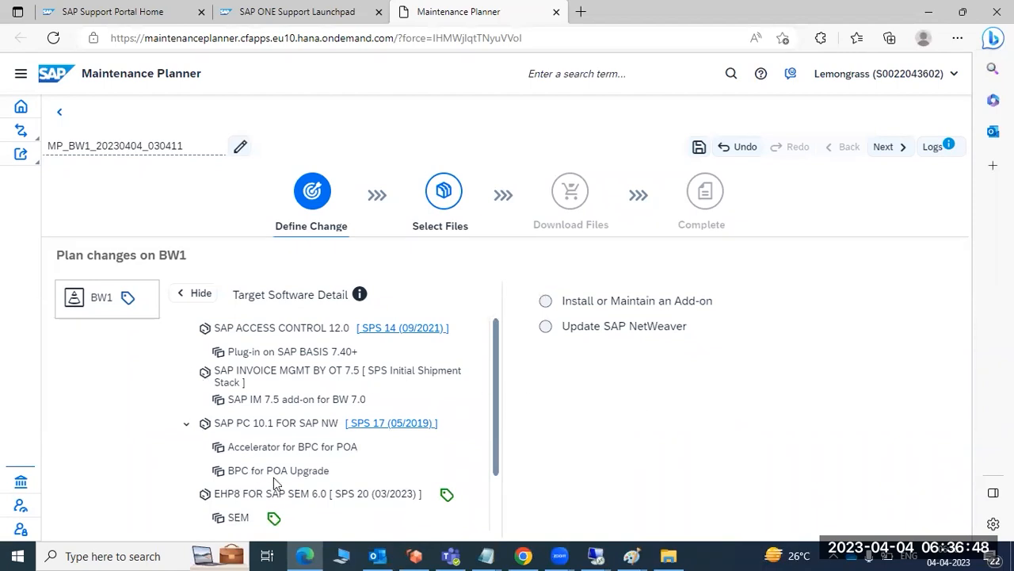
Review the SEM and NetWeaver stack levels in the target software detail and proceed to the OS/DB dependent file selection.
{"action": "scroll", "coordinate": [276, 480], "scroll_direction": "down", "scroll_amount": 2}
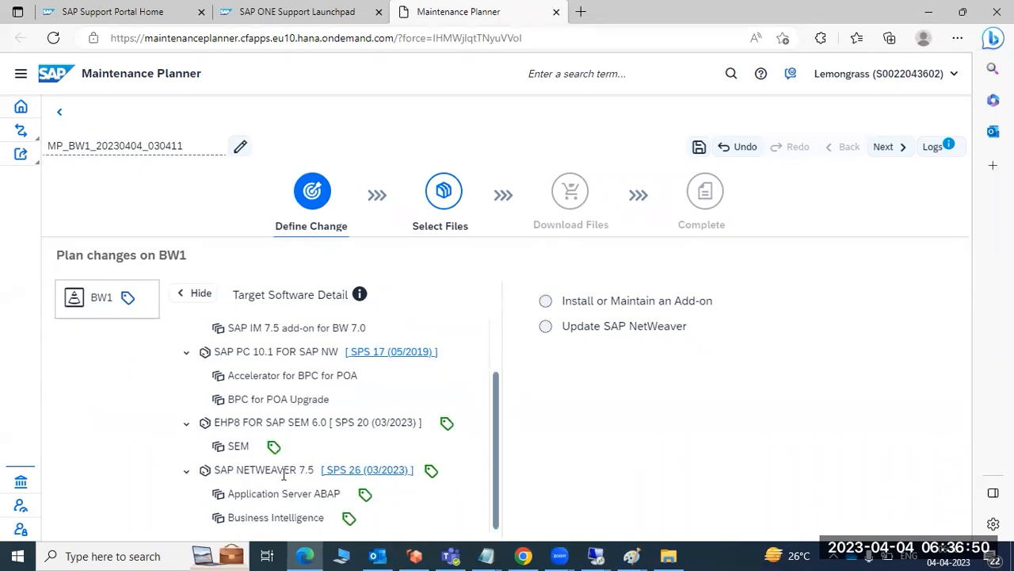
{"action": "scroll", "coordinate": [284, 465], "scroll_direction": "up", "scroll_amount": 2}
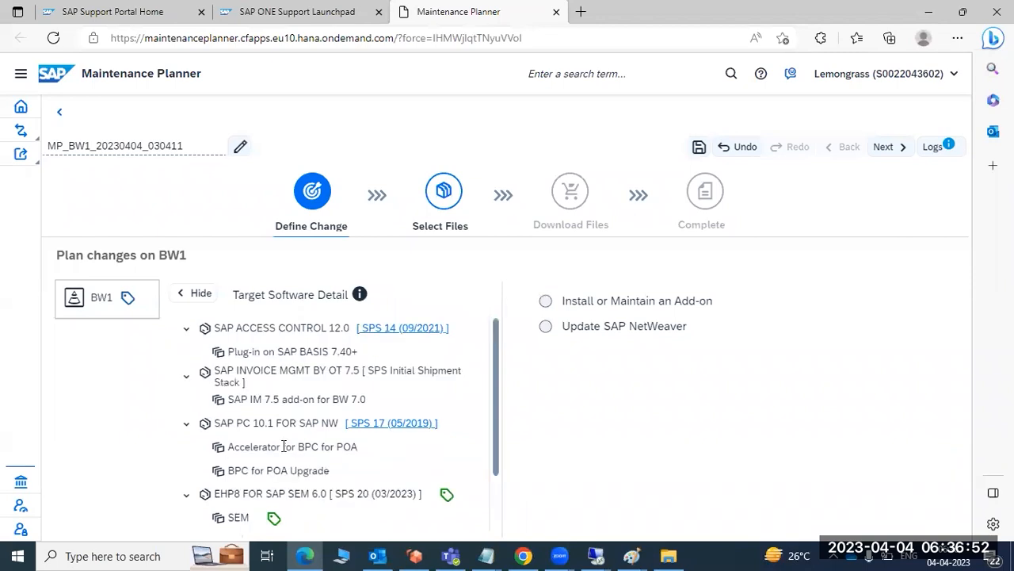
{"action": "scroll", "coordinate": [284, 442], "scroll_direction": "down", "scroll_amount": 2}
{"action": "left_click_drag", "start_coordinate": [240, 474], "coordinate": [414, 472]}
{"action": "left_click_drag", "start_coordinate": [249, 423], "coordinate": [305, 426]}
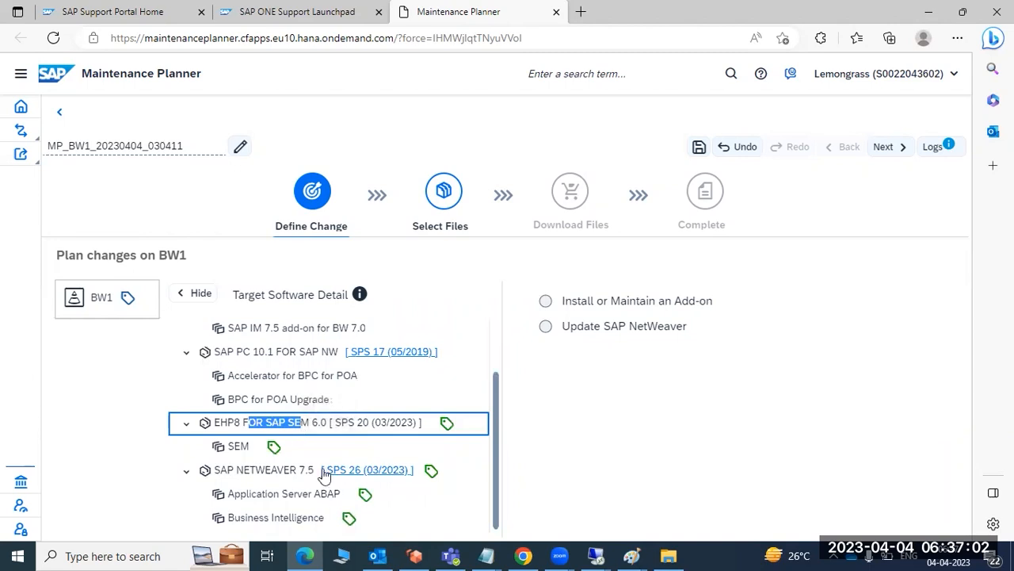
{"action": "mouse_move", "coordinate": [328, 470]}
{"action": "left_mouse_down"}
{"action": "mouse_move", "coordinate": [352, 474]}
{"action": "mouse_move", "coordinate": [339, 476]}
{"action": "left_mouse_up"}
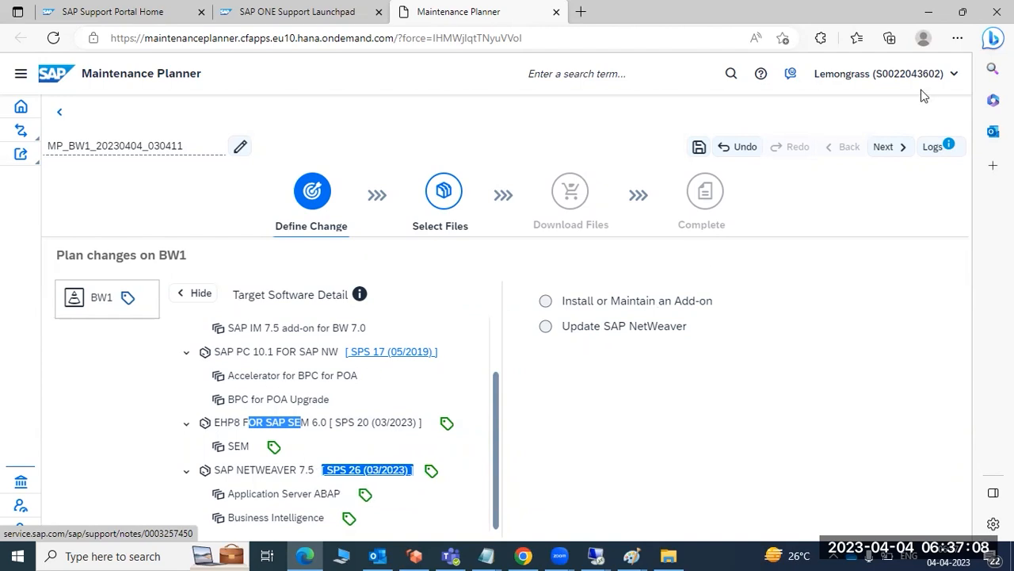
{"action": "left_click", "coordinate": [890, 149]}
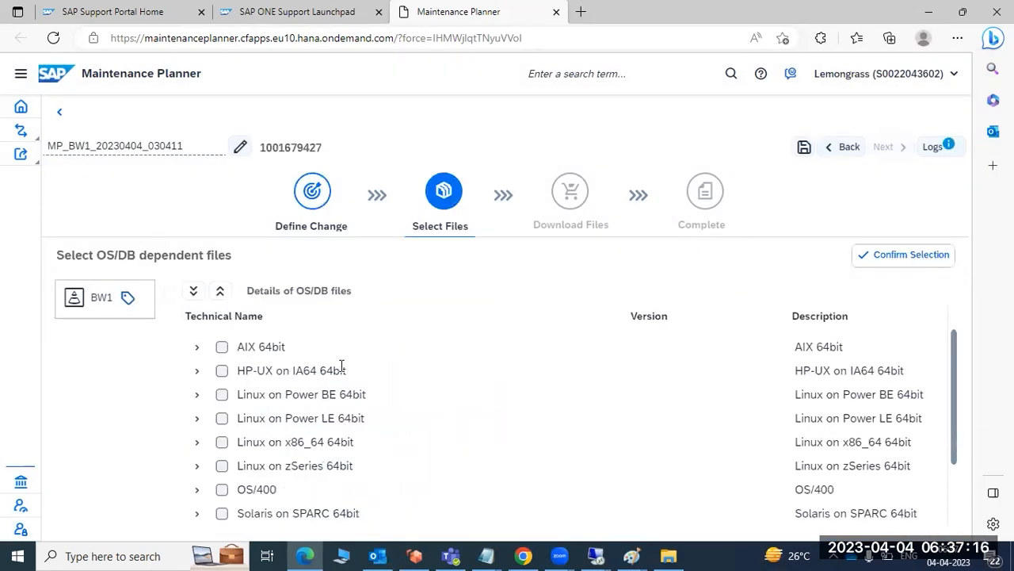
Under Windows on x64 64bit, select SAP HOST AGENT 7.22, SAP IGS 7.53 and SOFTWARE UPDATE MANAGER 2.0.
{"action": "scroll", "coordinate": [221, 412], "scroll_direction": "down", "scroll_amount": 1}
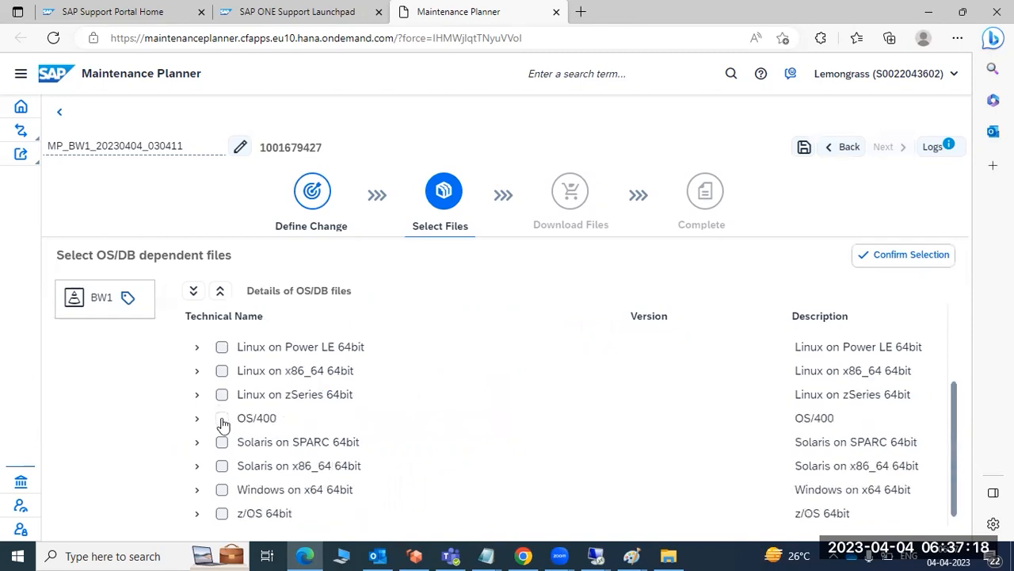
{"action": "left_click", "coordinate": [198, 489]}
{"action": "scroll", "coordinate": [342, 486], "scroll_direction": "down", "scroll_amount": 3}
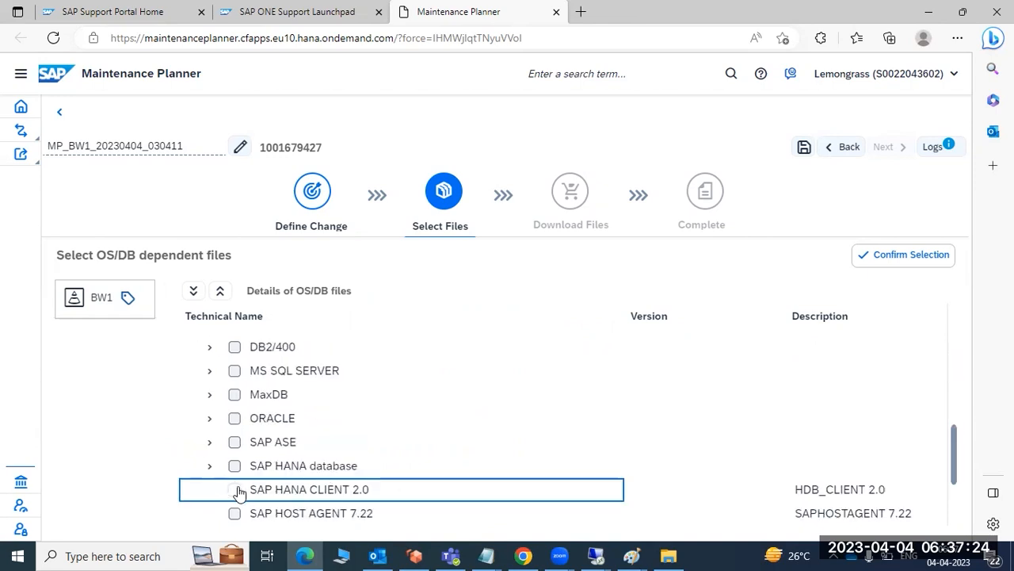
{"action": "scroll", "coordinate": [238, 487], "scroll_direction": "down", "scroll_amount": 1}
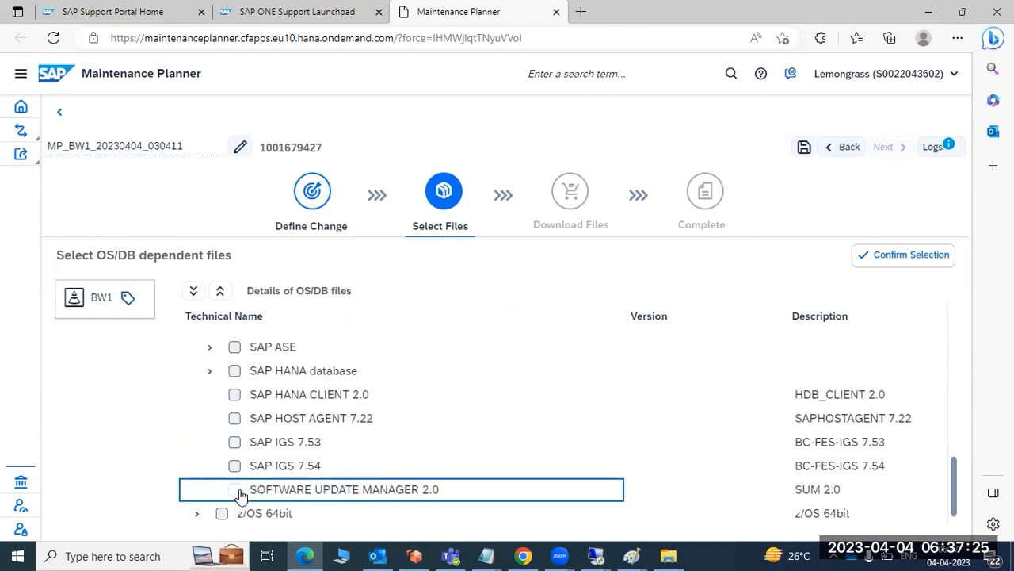
{"action": "left_click", "coordinate": [235, 420]}
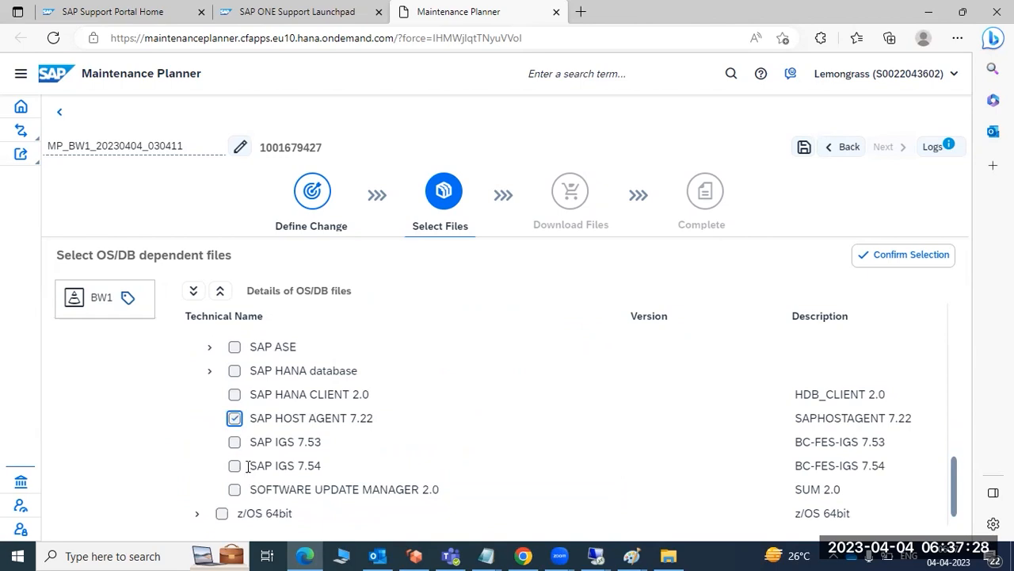
{"action": "left_click", "coordinate": [236, 444]}
{"action": "left_click", "coordinate": [235, 489]}
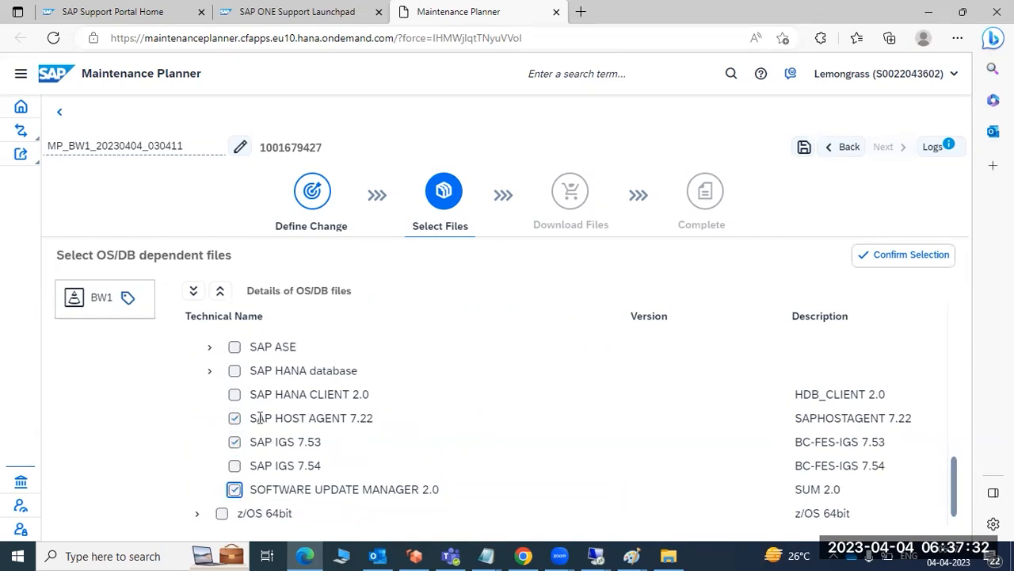
Under Linux on x86_64 64bit, select SAP HANA database, HANA Client 2.0, HANA Database 2.0, Host Agent 7.22, IGS 7.53 and 7.54, and Software Update Manager 2.0.
{"action": "scroll", "coordinate": [267, 438], "scroll_direction": "up", "scroll_amount": 5}
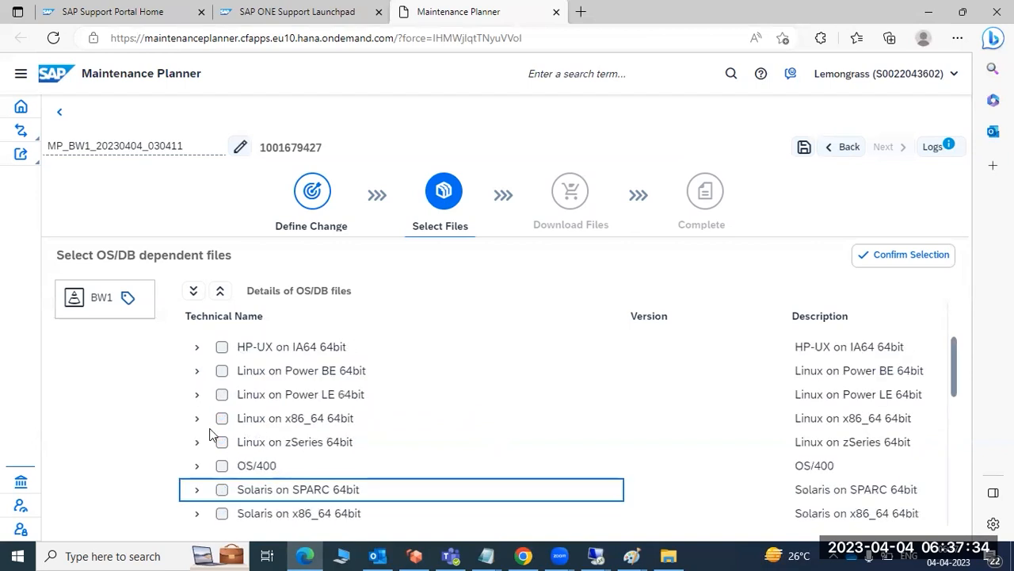
{"action": "left_click", "coordinate": [198, 420]}
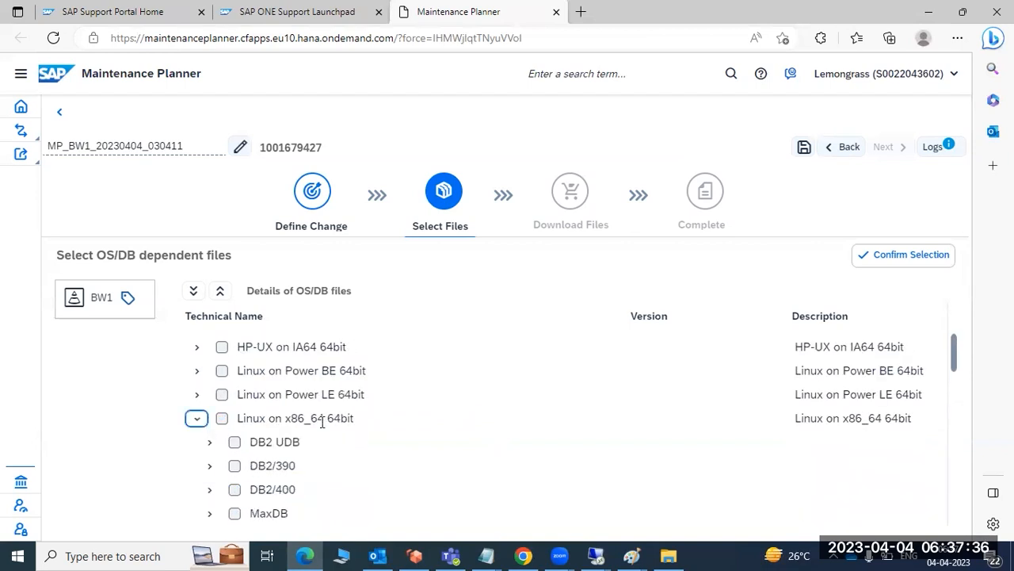
{"action": "scroll", "coordinate": [322, 423], "scroll_direction": "down", "scroll_amount": 3}
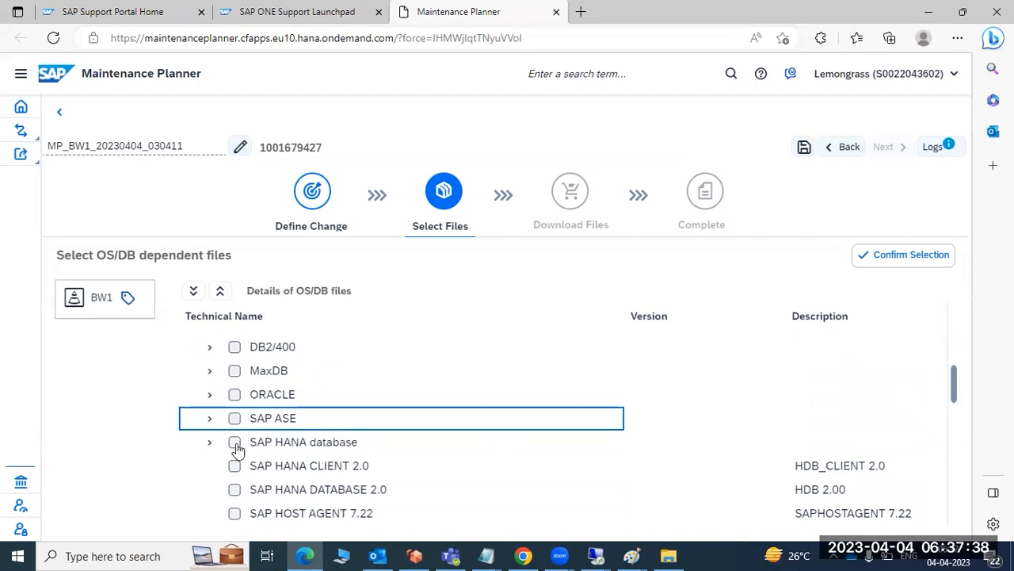
{"action": "left_click", "coordinate": [239, 444]}
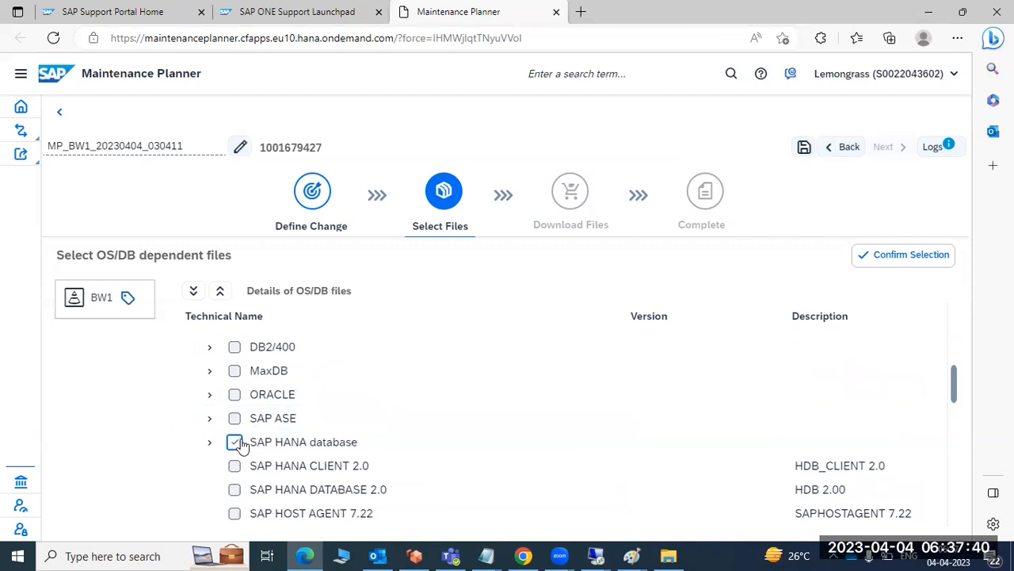
{"action": "left_click", "coordinate": [235, 466]}
{"action": "scroll", "coordinate": [238, 460], "scroll_direction": "down", "scroll_amount": 2}
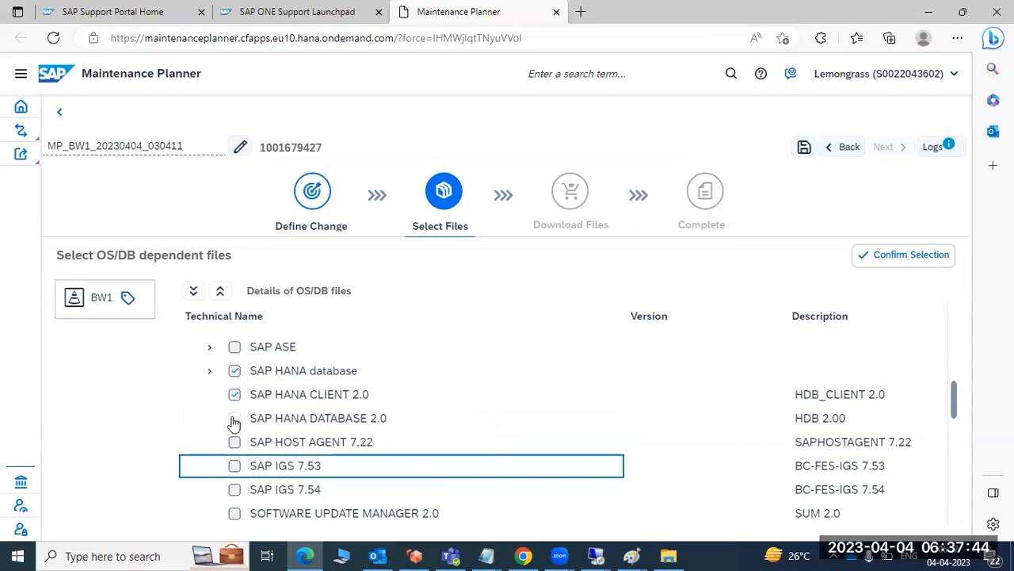
{"action": "left_click", "coordinate": [235, 419]}
{"action": "left_click", "coordinate": [238, 442]}
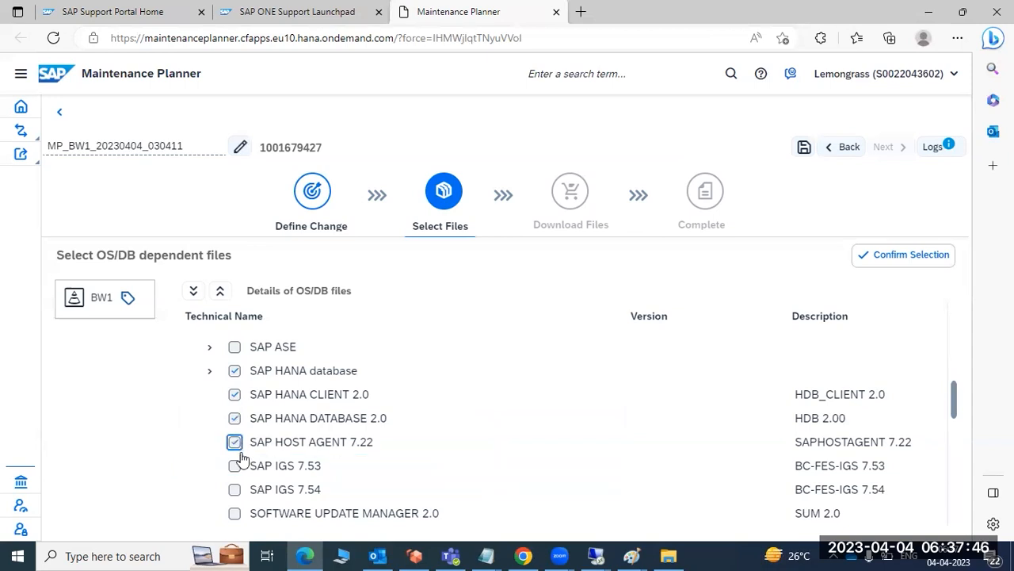
{"action": "left_click", "coordinate": [234, 489]}
{"action": "left_click", "coordinate": [235, 512]}
{"action": "left_click", "coordinate": [235, 469]}
{"action": "scroll", "coordinate": [323, 462], "scroll_direction": "down", "scroll_amount": 2}
Deselect SAP HANA Database 2.0, Host Agent 7.22, IGS 7.53, IGS 7.54 and Software Update Manager 2.0 under Linux on x86_64 64bit.
{"action": "scroll", "coordinate": [326, 444], "scroll_direction": "up", "scroll_amount": 1}
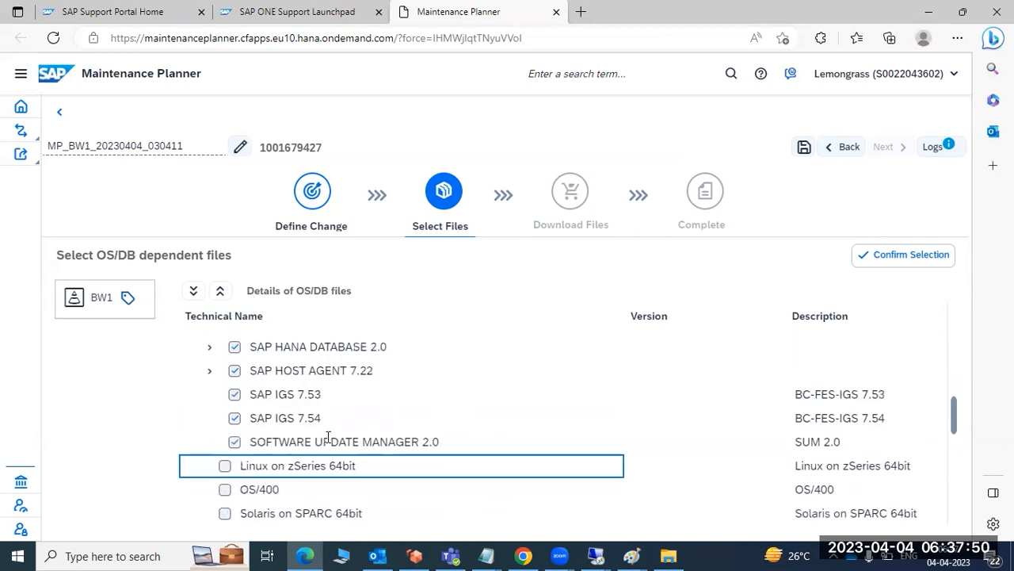
{"action": "scroll", "coordinate": [328, 437], "scroll_direction": "up", "scroll_amount": 1}
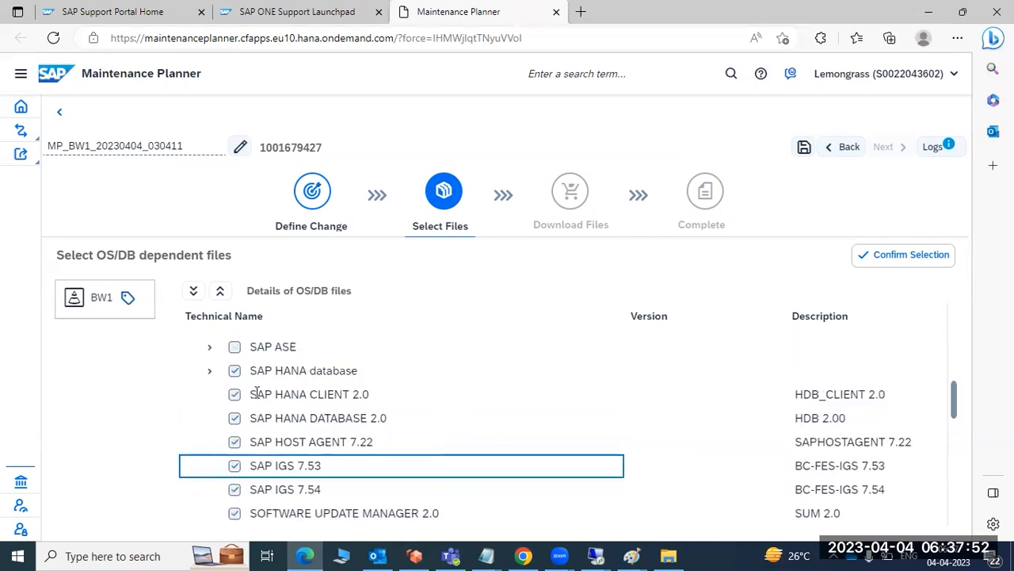
{"action": "left_click", "coordinate": [234, 418]}
{"action": "left_click", "coordinate": [234, 441]}
{"action": "left_click", "coordinate": [235, 466]}
{"action": "left_click", "coordinate": [234, 489]}
{"action": "left_click", "coordinate": [235, 513]}
Deselect SAP Host Agent 7.22, SAP IGS 7.53 and Software Update Manager 2.0 under Windows on x64 64bit.
{"action": "scroll", "coordinate": [331, 474], "scroll_direction": "down", "scroll_amount": 2}
{"action": "scroll", "coordinate": [333, 475], "scroll_direction": "up", "scroll_amount": 4}
{"action": "scroll", "coordinate": [334, 477], "scroll_direction": "down", "scroll_amount": 2}
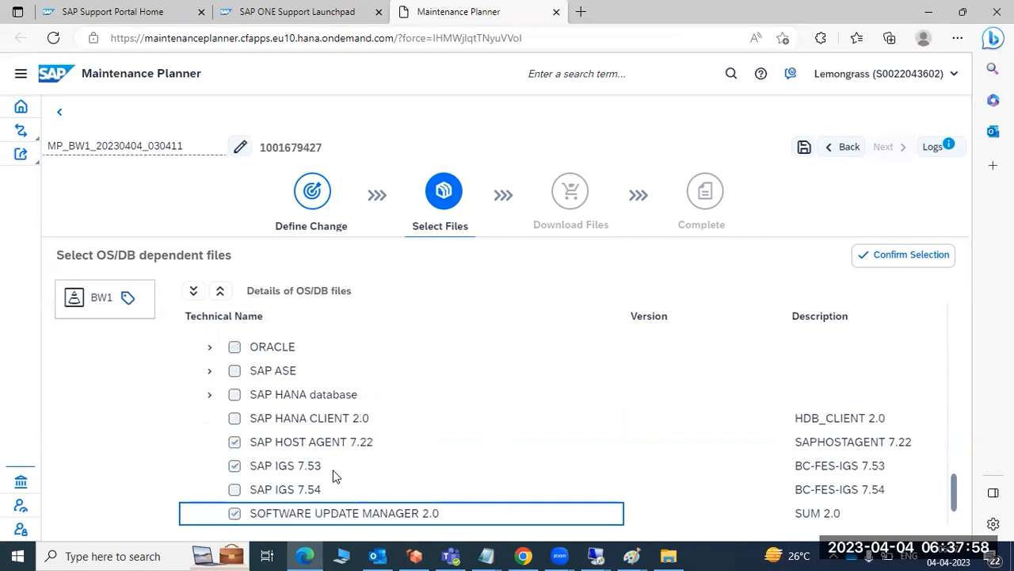
{"action": "scroll", "coordinate": [332, 476], "scroll_direction": "down", "scroll_amount": 1}
{"action": "left_click", "coordinate": [234, 418]}
{"action": "left_click", "coordinate": [234, 442]}
{"action": "left_click", "coordinate": [236, 489]}
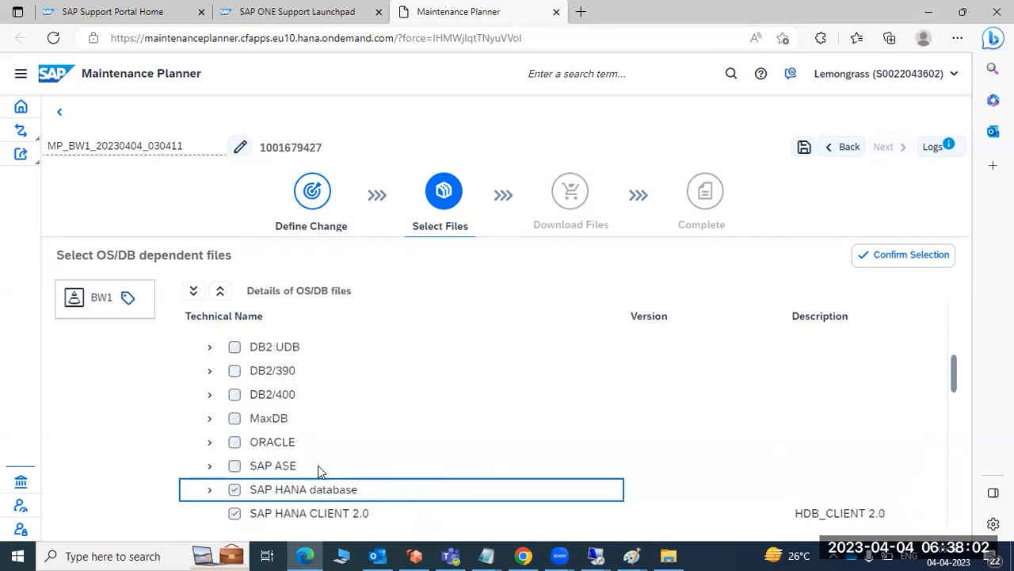
Deselect SAP HANA Client 2.0 and SAP HANA database under Linux on x86_64 64bit, and collapse that platform.
{"action": "left_click", "coordinate": [234, 513]}
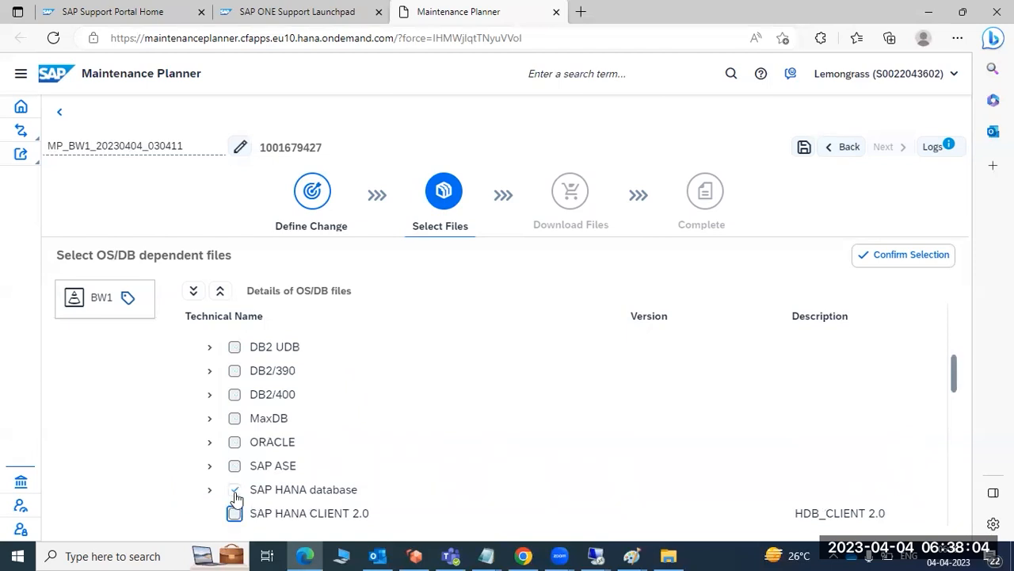
{"action": "scroll", "coordinate": [390, 473], "scroll_direction": "up", "scroll_amount": 2}
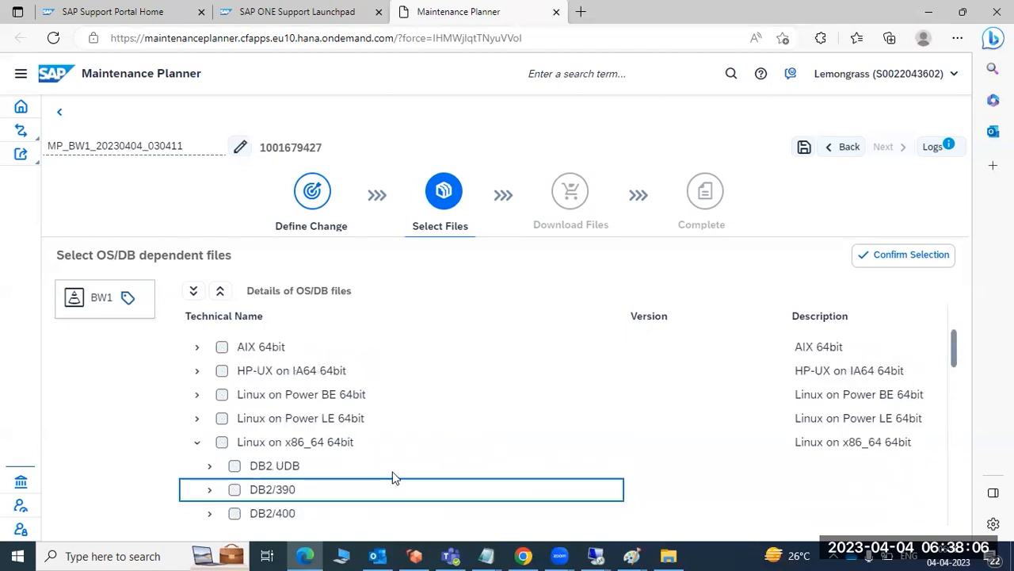
{"action": "left_click", "coordinate": [196, 442]}
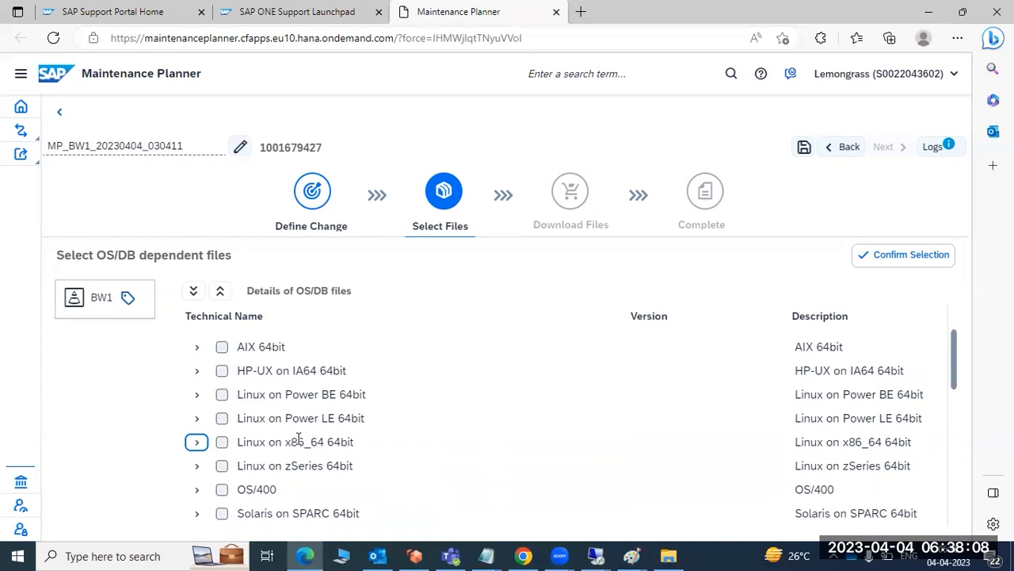
Confirm the OS/DB selection without the recommended files, and accept the stack dependent and independent files to proceed to the file download.
{"action": "left_click", "coordinate": [911, 254]}
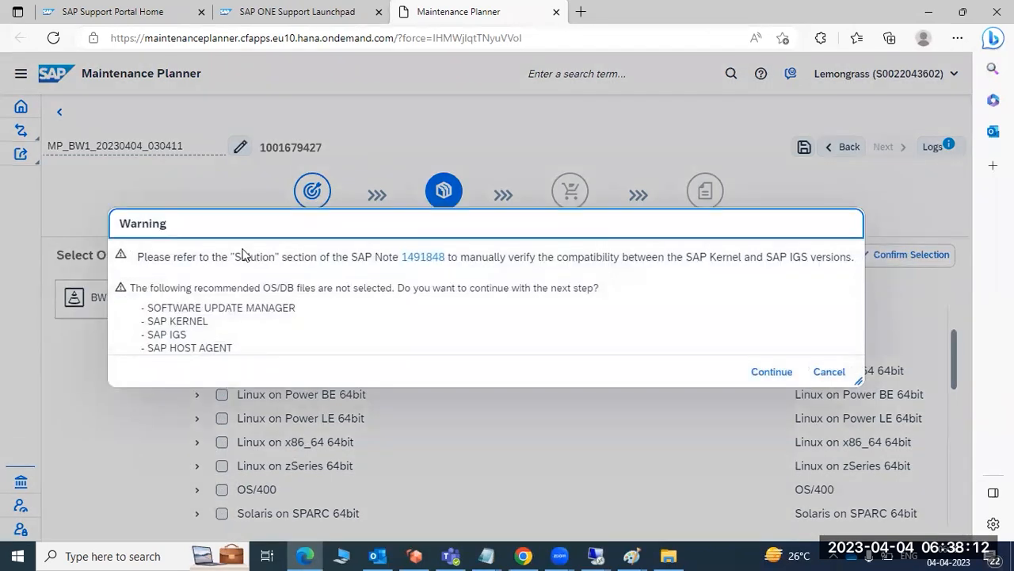
{"action": "left_click_drag", "start_coordinate": [162, 287], "coordinate": [510, 301]}
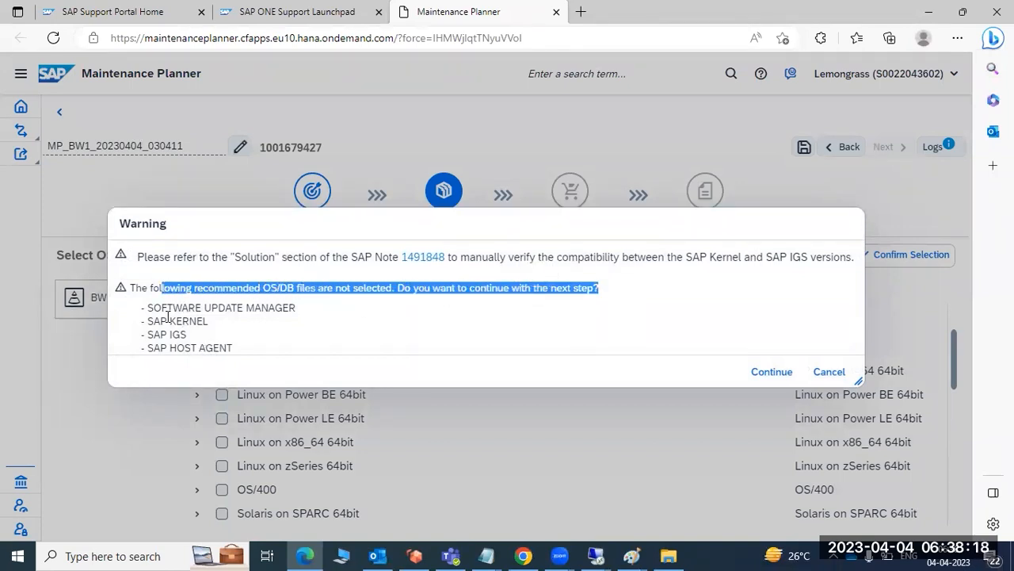
{"action": "left_click", "coordinate": [760, 372]}
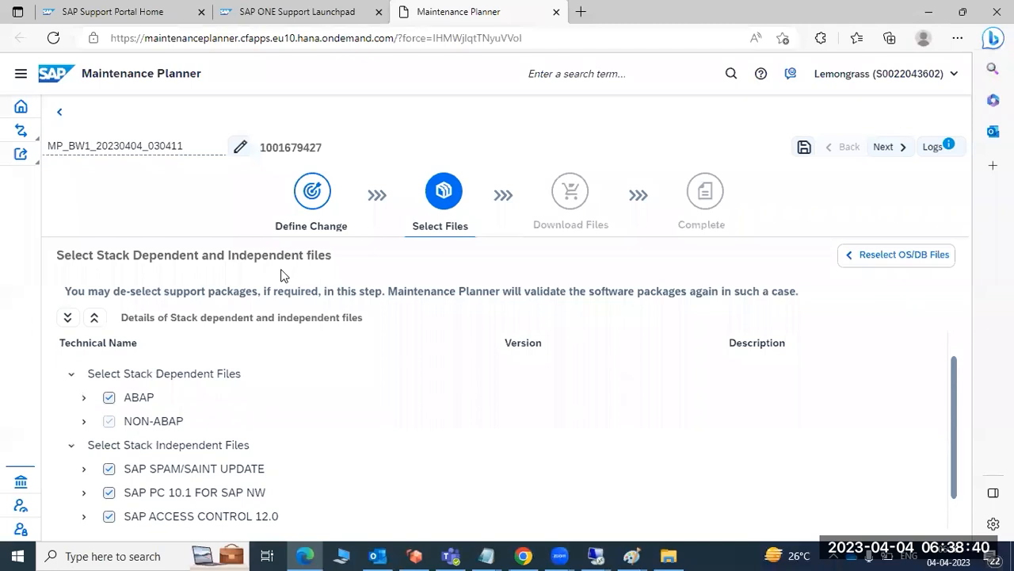
{"action": "left_click", "coordinate": [894, 151]}
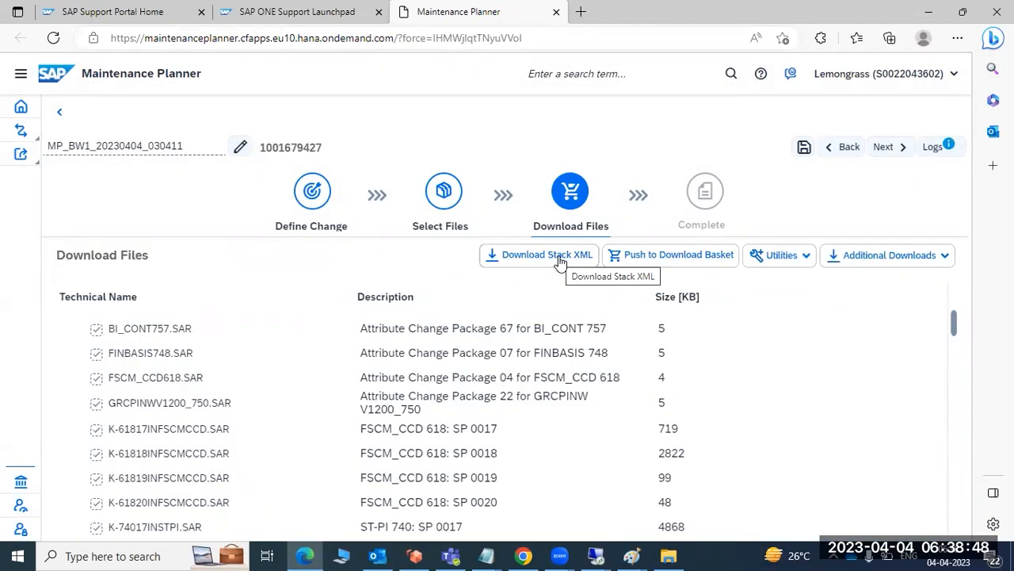
Download the stack XML for the BW1 maintenance plan and keep the file despite the browser's safety prompt.
{"action": "left_click", "coordinate": [560, 263]}
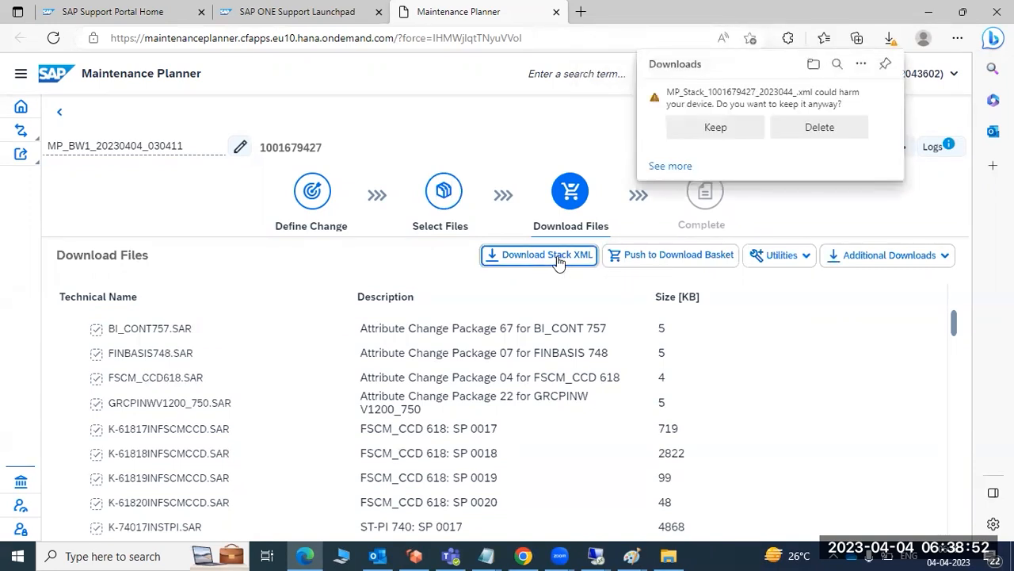
{"action": "left_click", "coordinate": [743, 125]}
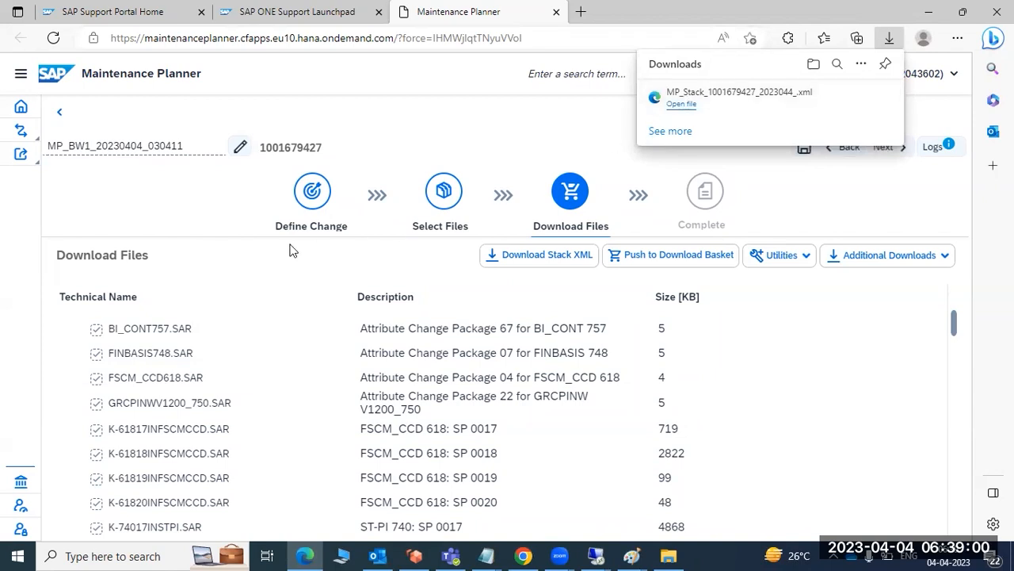
{"action": "left_click_drag", "start_coordinate": [70, 145], "coordinate": [94, 146]}
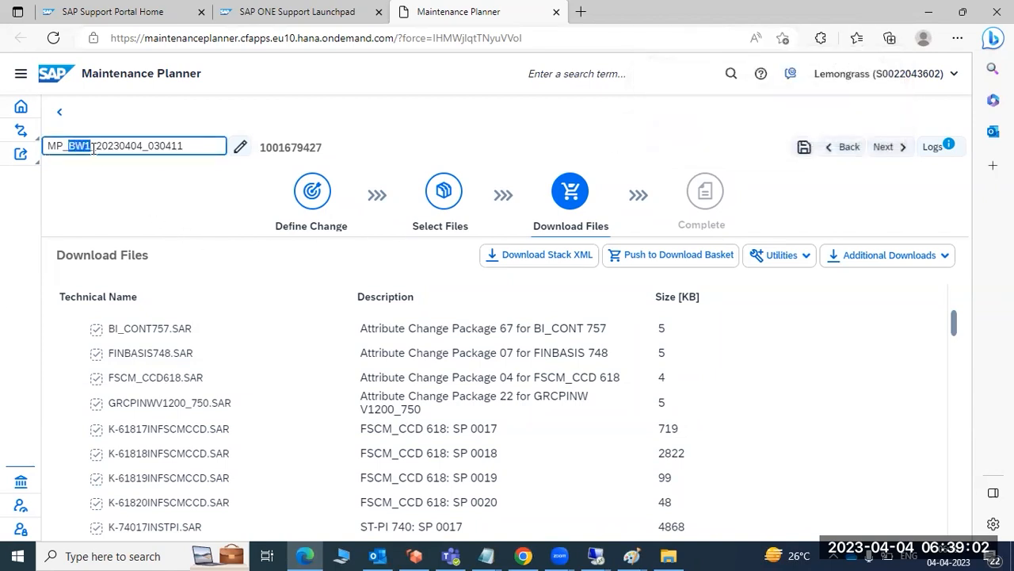
{"action": "left_click", "coordinate": [538, 145]}
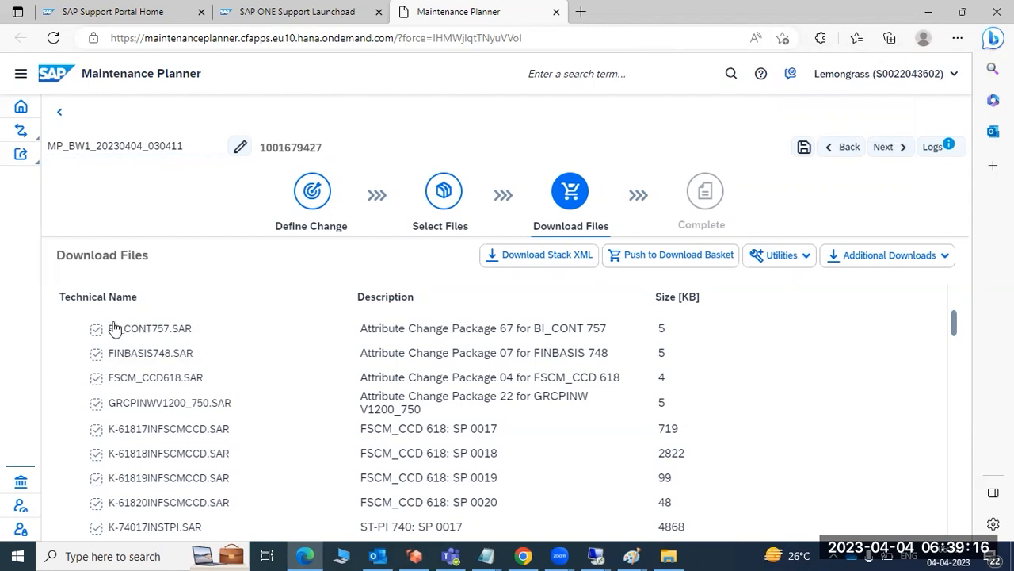
Review the calculated download files, from the attribute change packages and support packages to the SAP IGS archives.
{"action": "left_click_drag", "start_coordinate": [113, 328], "coordinate": [226, 317]}
{"action": "left_click", "coordinate": [156, 357]}
{"action": "left_click_drag", "start_coordinate": [156, 356], "coordinate": [229, 429]}
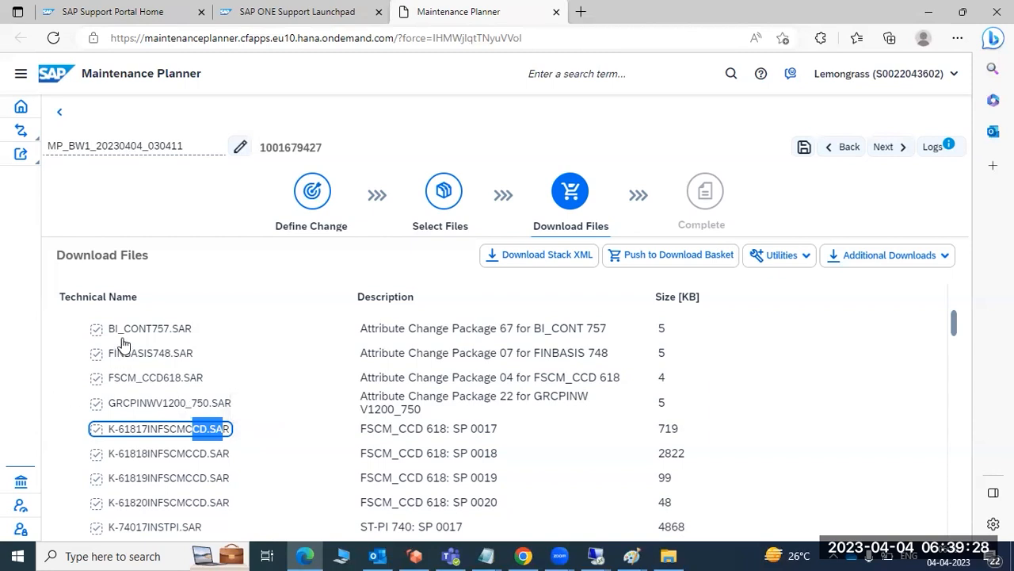
{"action": "left_click_drag", "start_coordinate": [120, 333], "coordinate": [147, 337]}
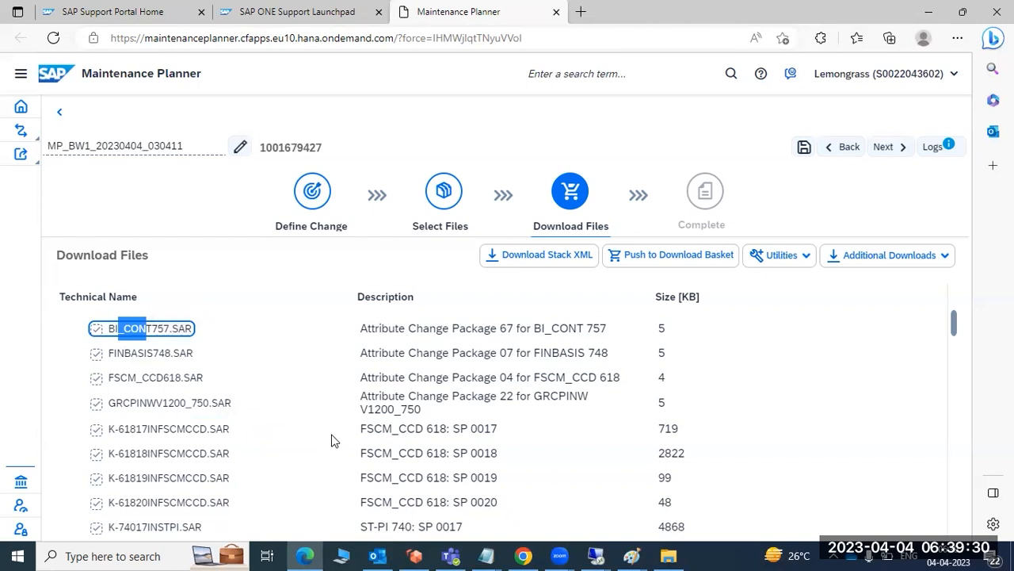
{"action": "scroll", "coordinate": [210, 391], "scroll_direction": "down", "scroll_amount": 15}
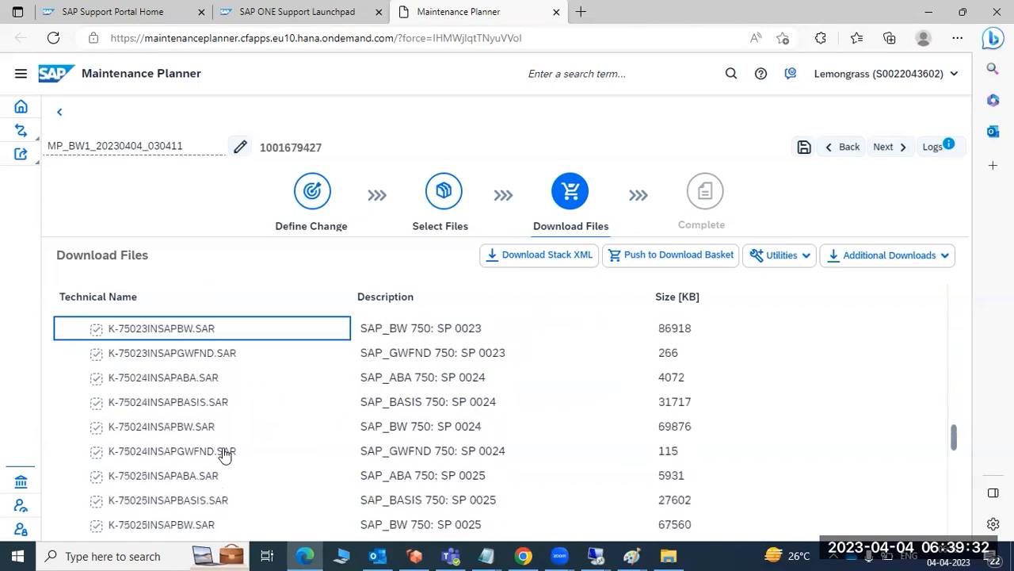
{"action": "scroll", "coordinate": [226, 449], "scroll_direction": "up", "scroll_amount": 15}
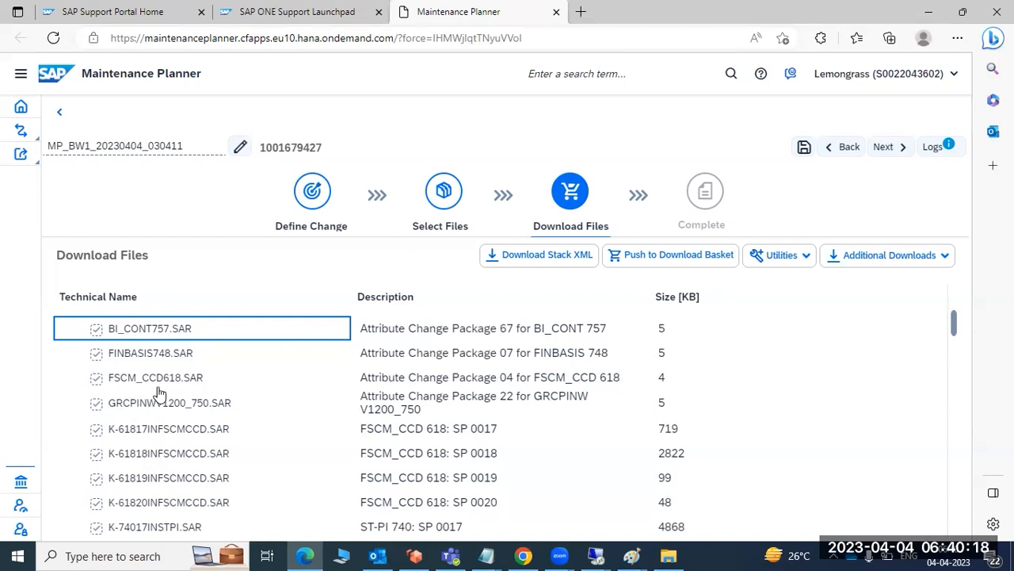
{"action": "scroll", "coordinate": [159, 392], "scroll_direction": "down", "scroll_amount": 20}
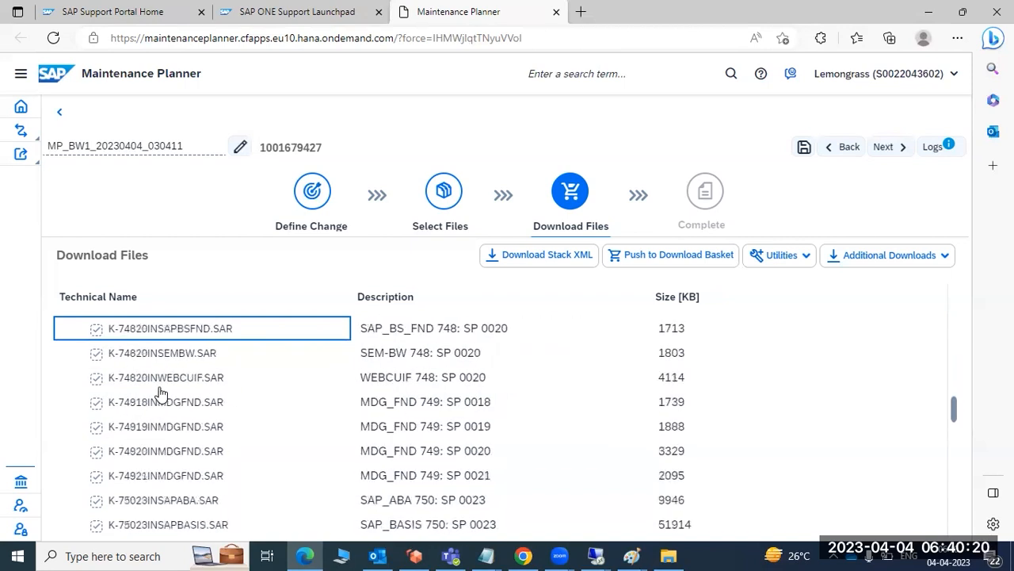
{"action": "scroll", "coordinate": [163, 394], "scroll_direction": "down", "scroll_amount": 10}
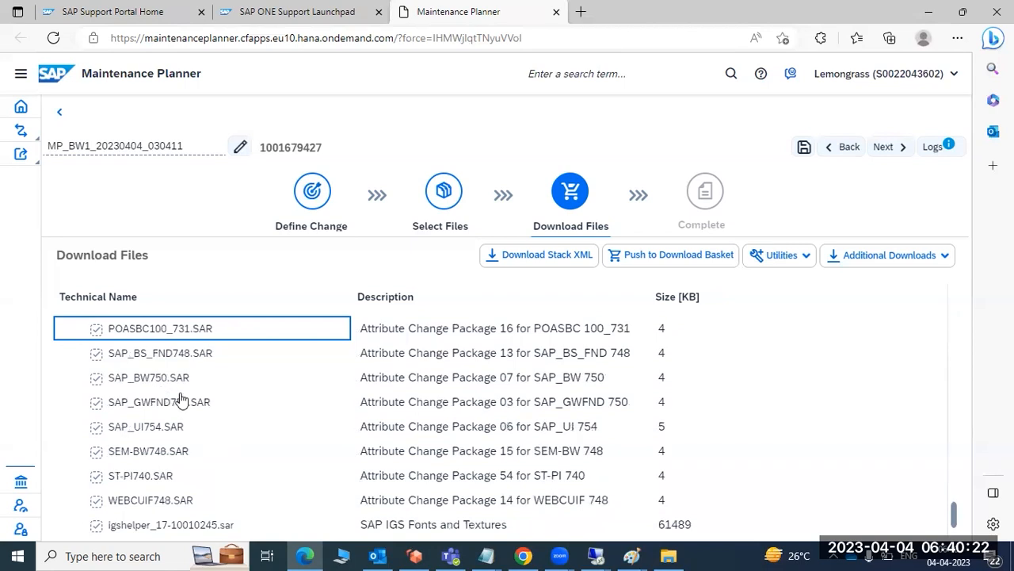
{"action": "scroll", "coordinate": [181, 394], "scroll_direction": "up", "scroll_amount": 20}
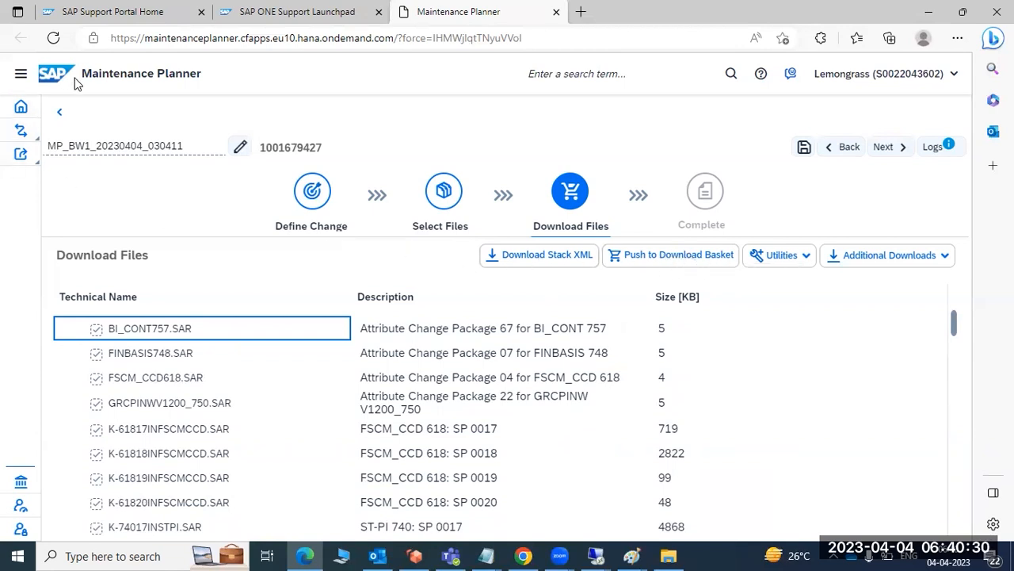
Return to the home page and open the list of all systems in the landscape.
{"action": "left_click", "coordinate": [21, 108]}
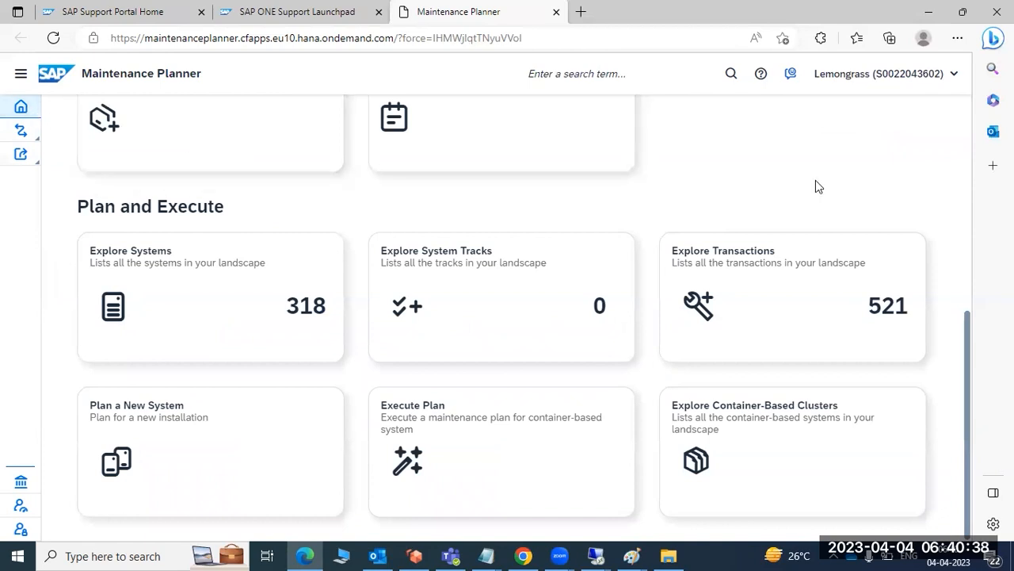
{"action": "scroll", "coordinate": [301, 312], "scroll_direction": "up", "scroll_amount": 4}
{"action": "scroll", "coordinate": [301, 313], "scroll_direction": "down", "scroll_amount": 4}
{"action": "left_click", "coordinate": [268, 290]}
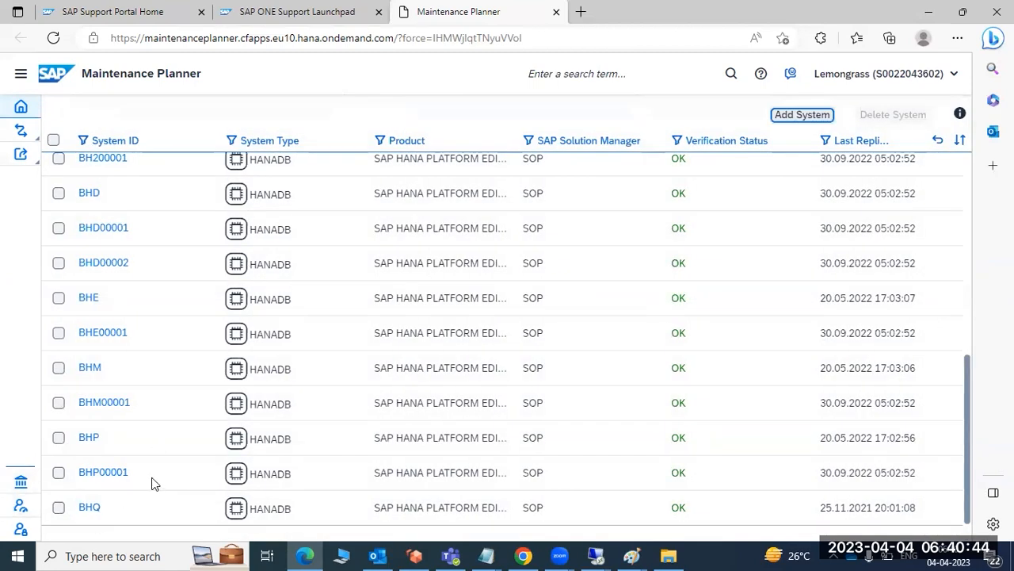
Open the CC1 SAP NetWeaver ABAP system from the systems list and start planning a software change for it.
{"action": "scroll", "coordinate": [141, 475], "scroll_direction": "up", "scroll_amount": 2}
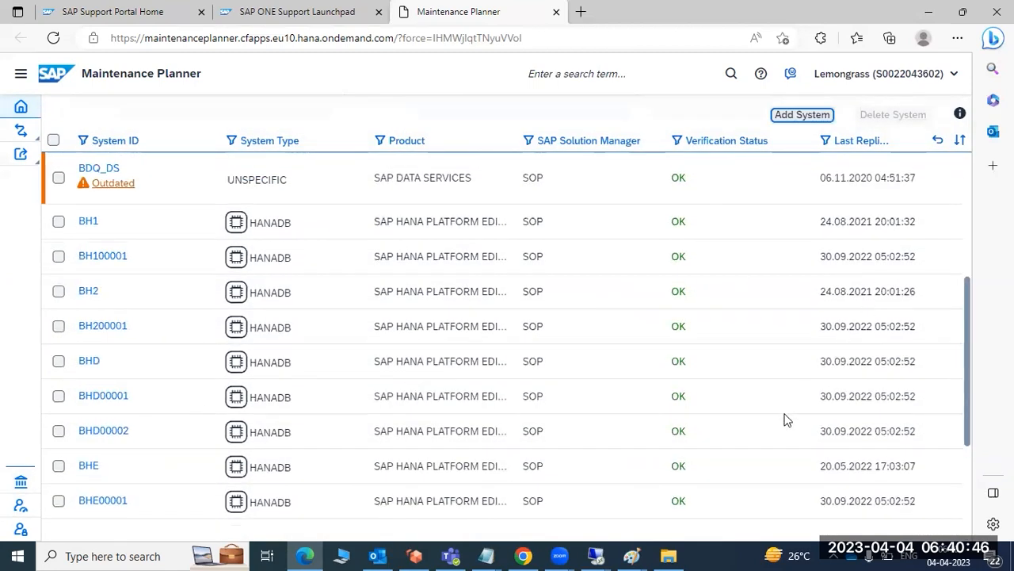
{"action": "scroll", "coordinate": [781, 431], "scroll_direction": "down", "scroll_amount": 2}
{"action": "scroll", "coordinate": [781, 431], "scroll_direction": "down", "scroll_amount": 10}
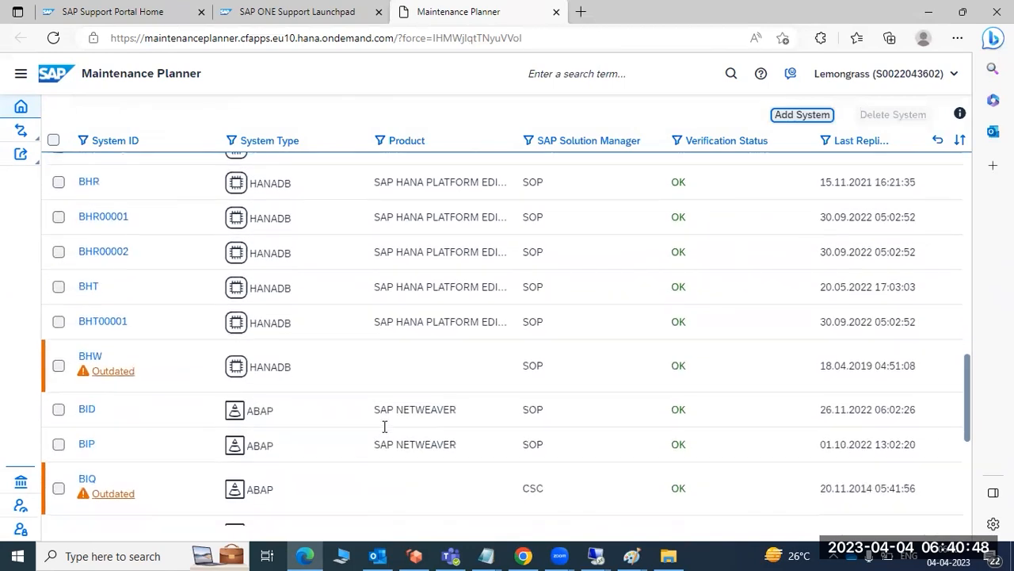
{"action": "scroll", "coordinate": [382, 426], "scroll_direction": "down", "scroll_amount": 9}
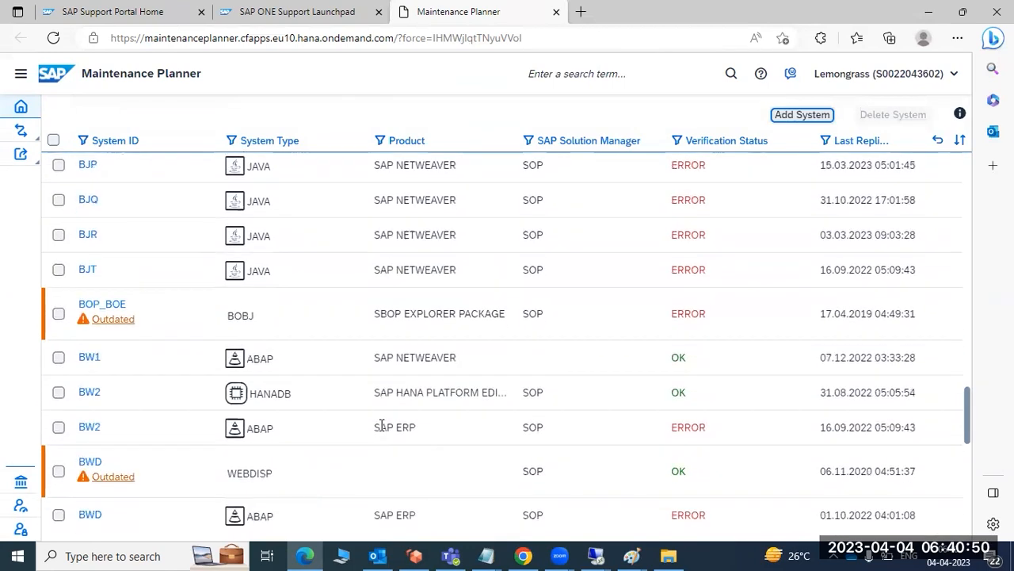
{"action": "scroll", "coordinate": [380, 424], "scroll_direction": "down", "scroll_amount": 2}
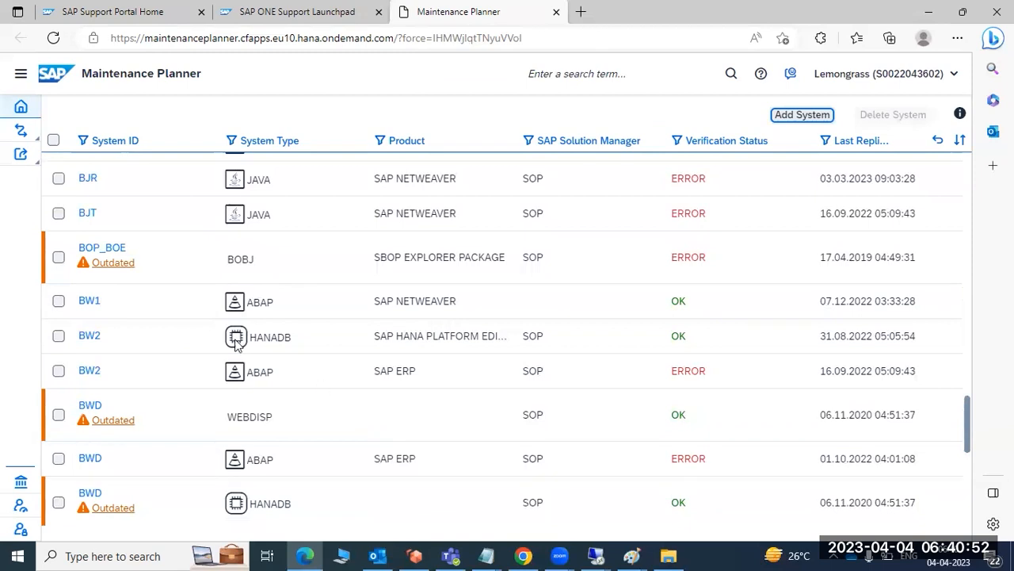
{"action": "scroll", "coordinate": [187, 428], "scroll_direction": "down", "scroll_amount": 5}
{"action": "scroll", "coordinate": [194, 424], "scroll_direction": "down", "scroll_amount": 6}
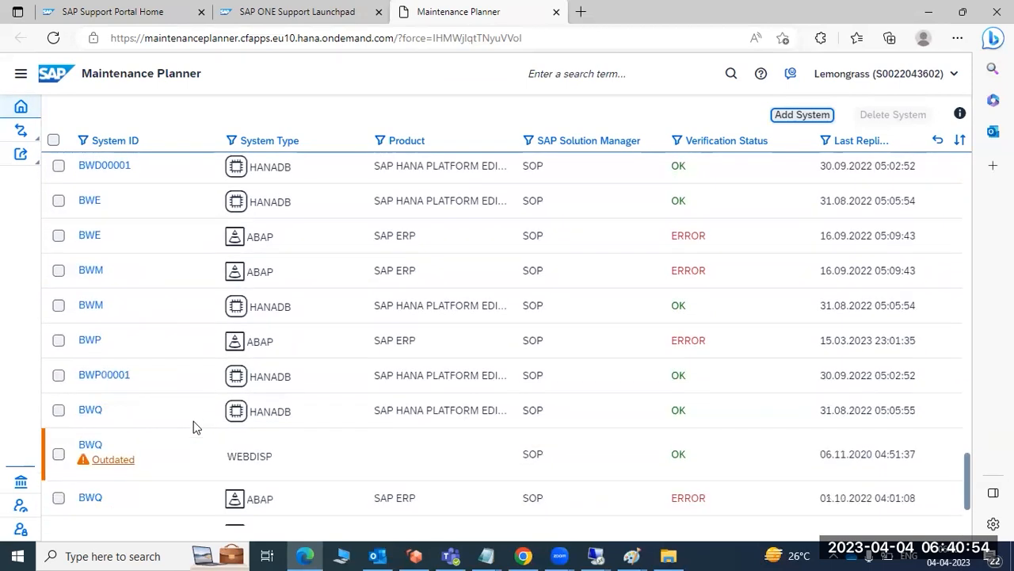
{"action": "scroll", "coordinate": [199, 424], "scroll_direction": "down", "scroll_amount": 5}
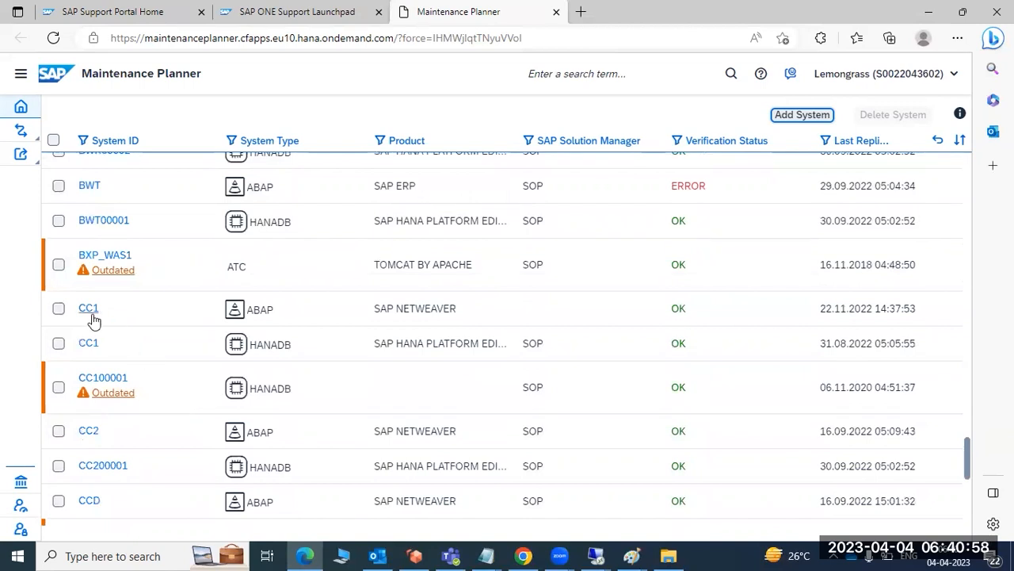
{"action": "double_click", "coordinate": [92, 317]}
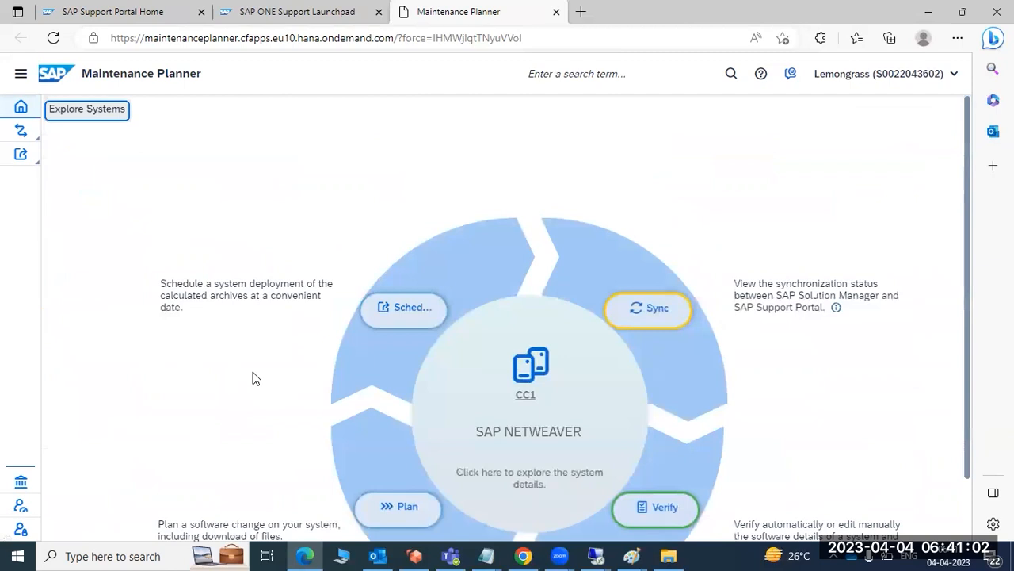
{"action": "left_click", "coordinate": [404, 440]}
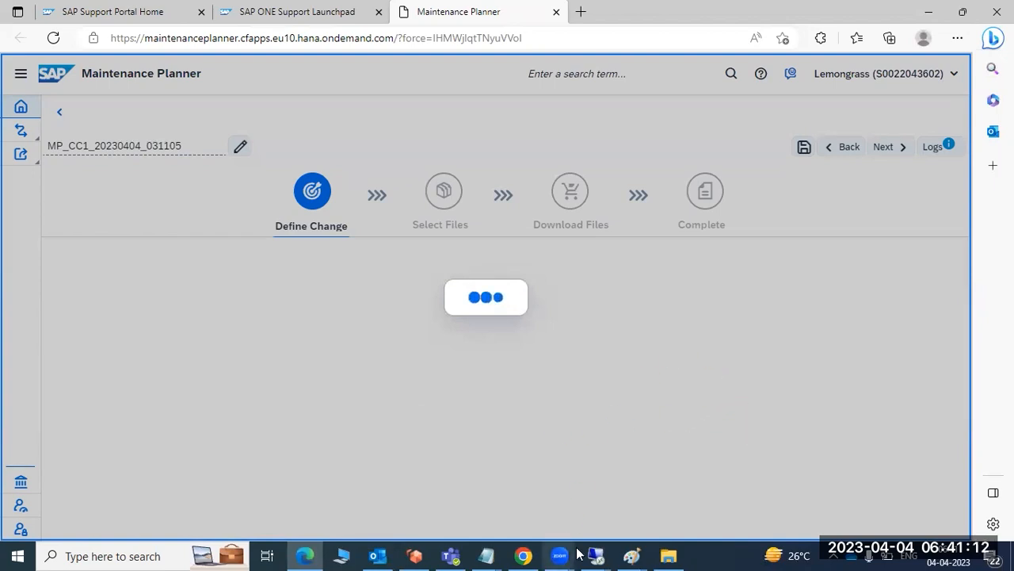
Review the Paint notes on selecting a system, calculating the target patch level, downloading stack.xml and pushing patches, and return to Maintenance Planner.
{"action": "mouse_move", "coordinate": [632, 554]}
{"action": "left_click", "coordinate": [605, 497]}
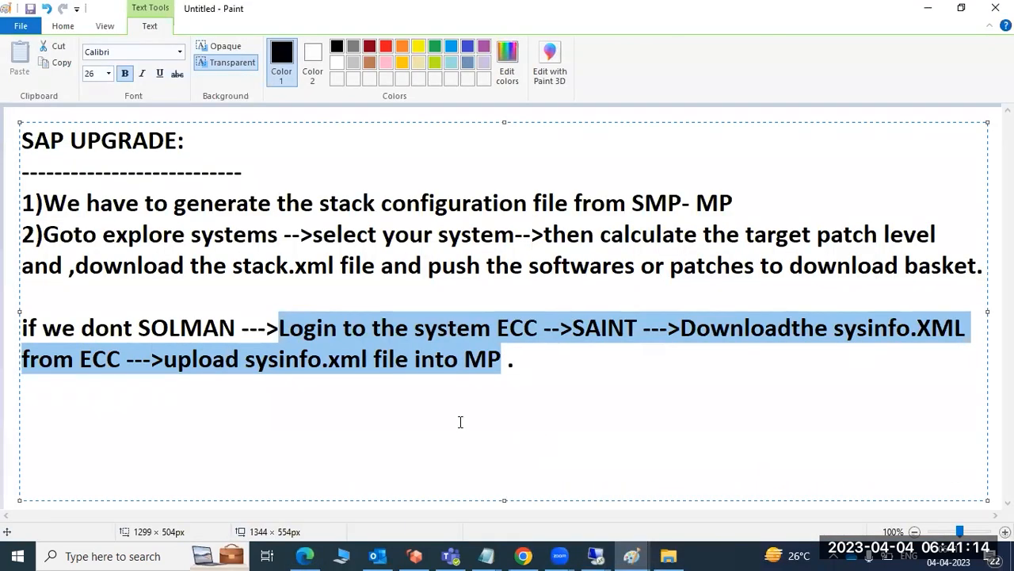
{"action": "left_click", "coordinate": [542, 324]}
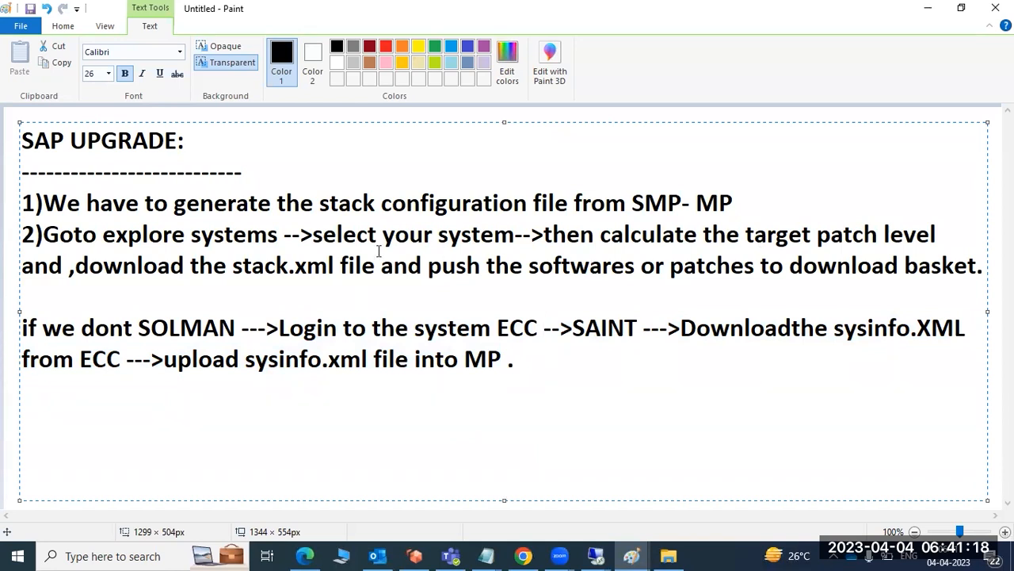
{"action": "left_click_drag", "start_coordinate": [323, 235], "coordinate": [495, 235]}
{"action": "left_click", "coordinate": [600, 238]}
{"action": "left_click_drag", "start_coordinate": [613, 241], "coordinate": [664, 252]}
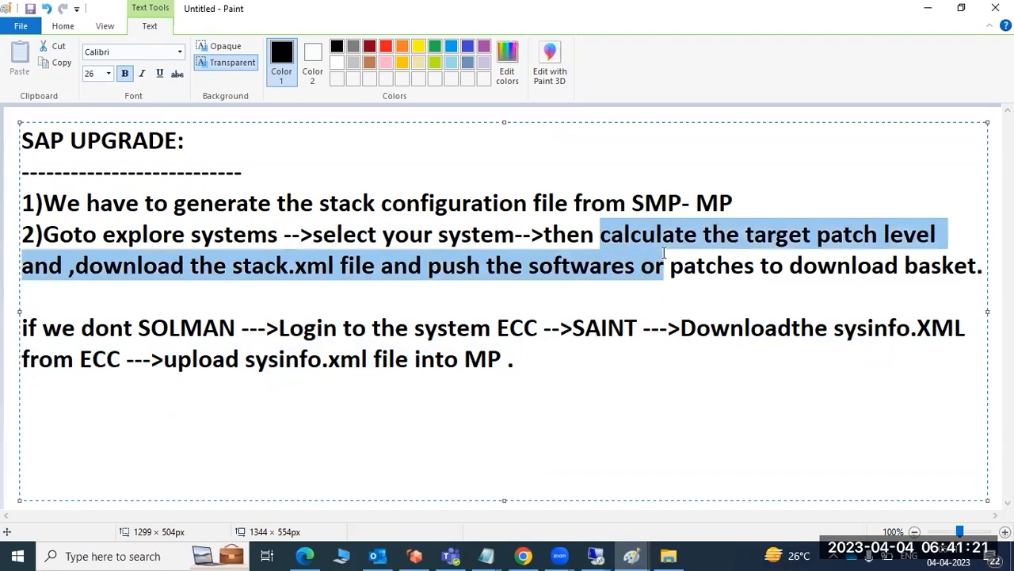
{"action": "left_click", "coordinate": [145, 266]}
{"action": "left_click_drag", "start_coordinate": [157, 265], "coordinate": [339, 270]}
{"action": "left_click_drag", "start_coordinate": [456, 266], "coordinate": [900, 262]}
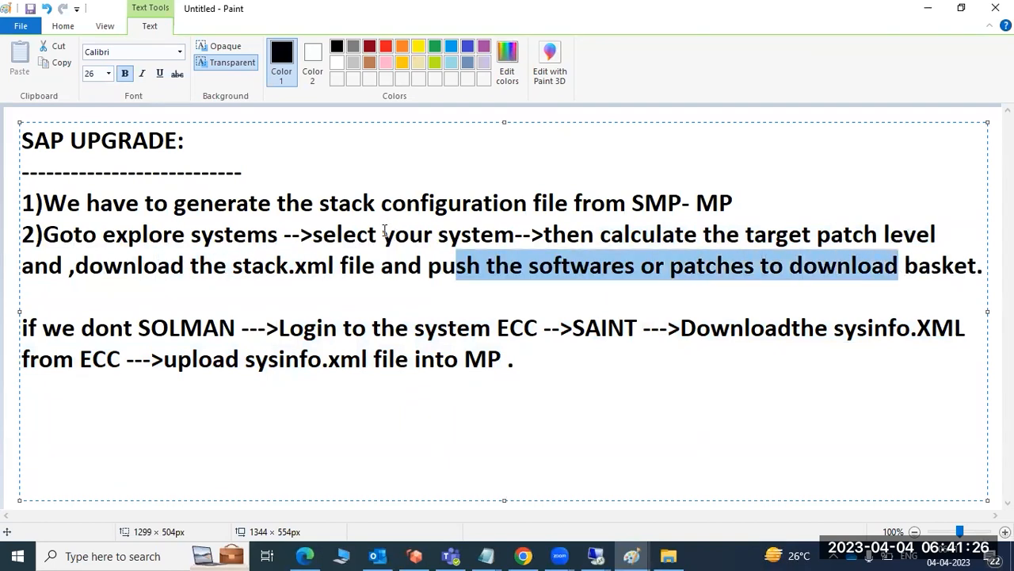
{"action": "left_click", "coordinate": [306, 555]}
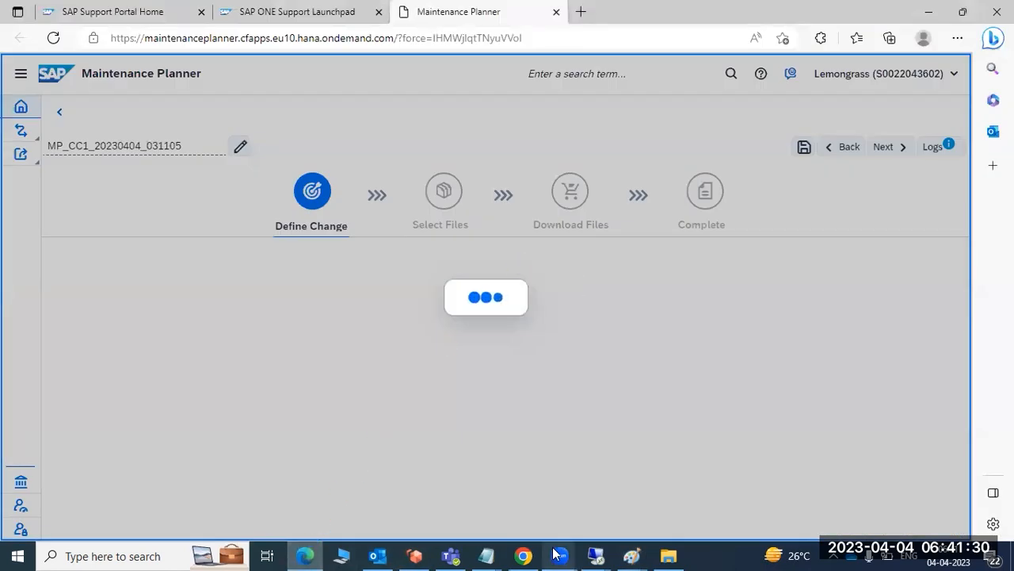
Choose updating SAP NetWeaver for CC1 with SAP NETWEAVER 7.4 at support package stack 29 (01/2023).
{"action": "mouse_move", "coordinate": [556, 554]}
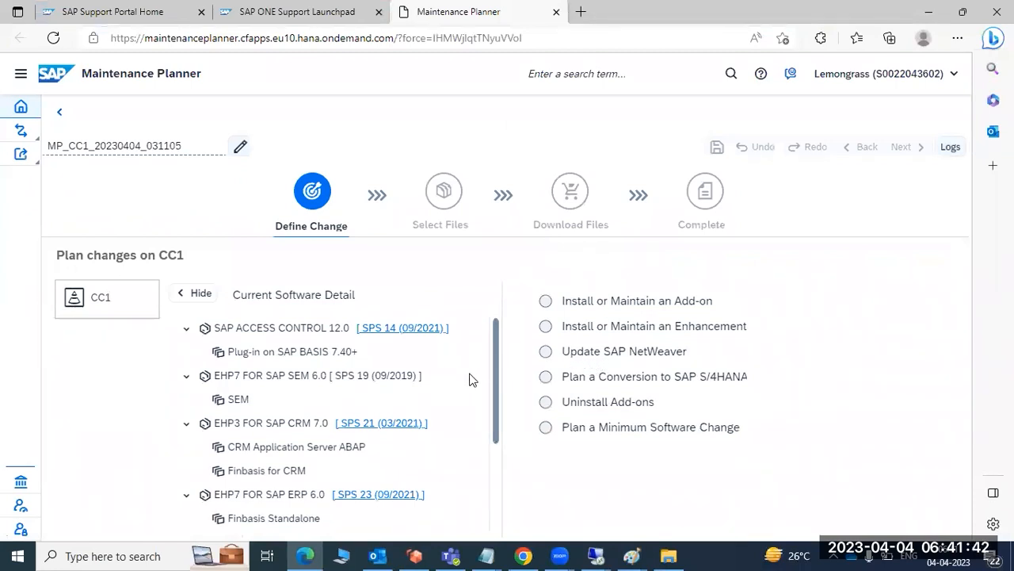
{"action": "left_click", "coordinate": [546, 352]}
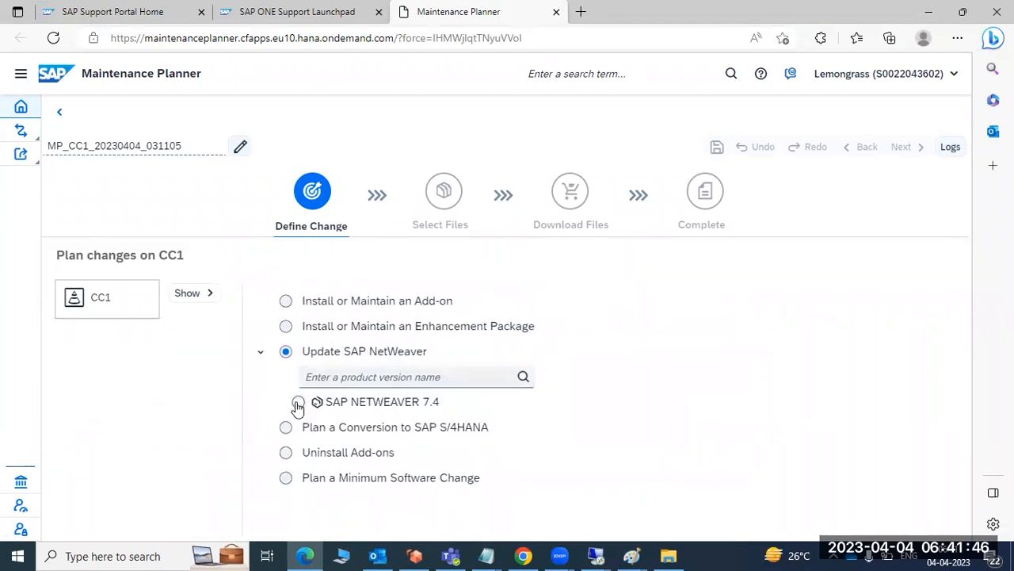
{"action": "left_click", "coordinate": [298, 402]}
{"action": "left_click", "coordinate": [634, 404]}
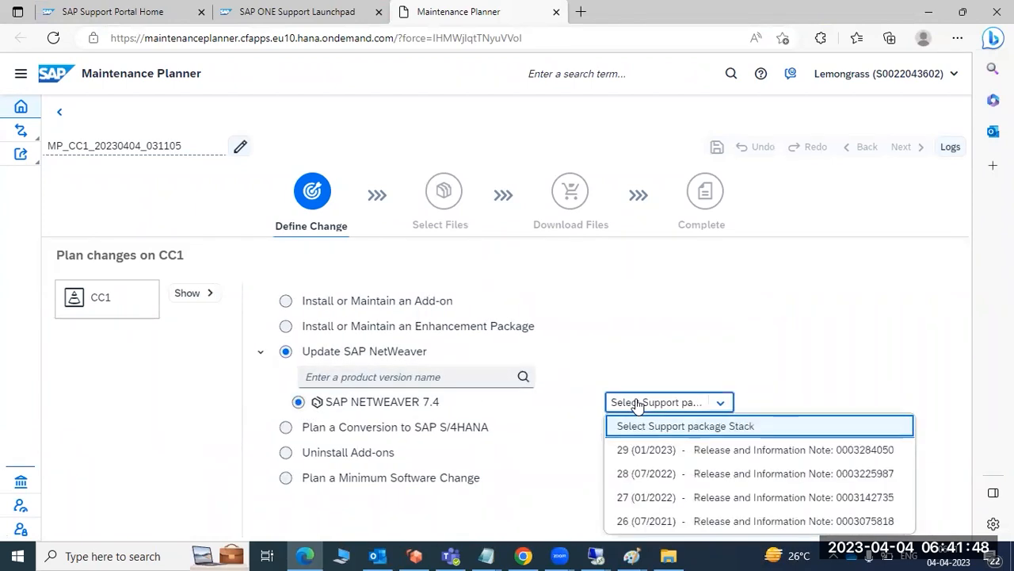
{"action": "left_click", "coordinate": [647, 450]}
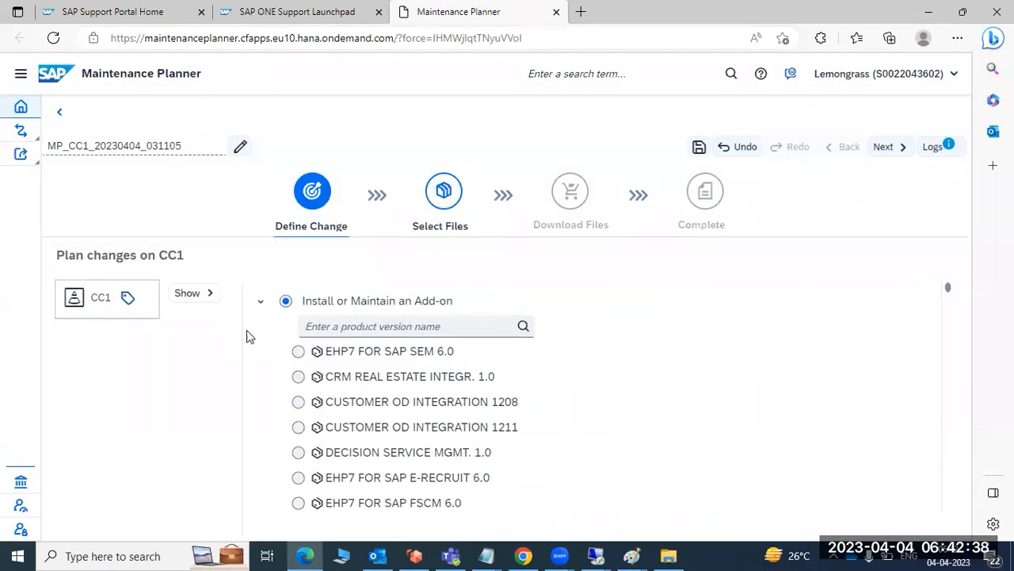
Select the FIORI TRACKPO 1.0 add-on at SPS07 with its DFA TRACKPO CON NW7.40 component.
{"action": "scroll", "coordinate": [308, 420], "scroll_direction": "down", "scroll_amount": 15}
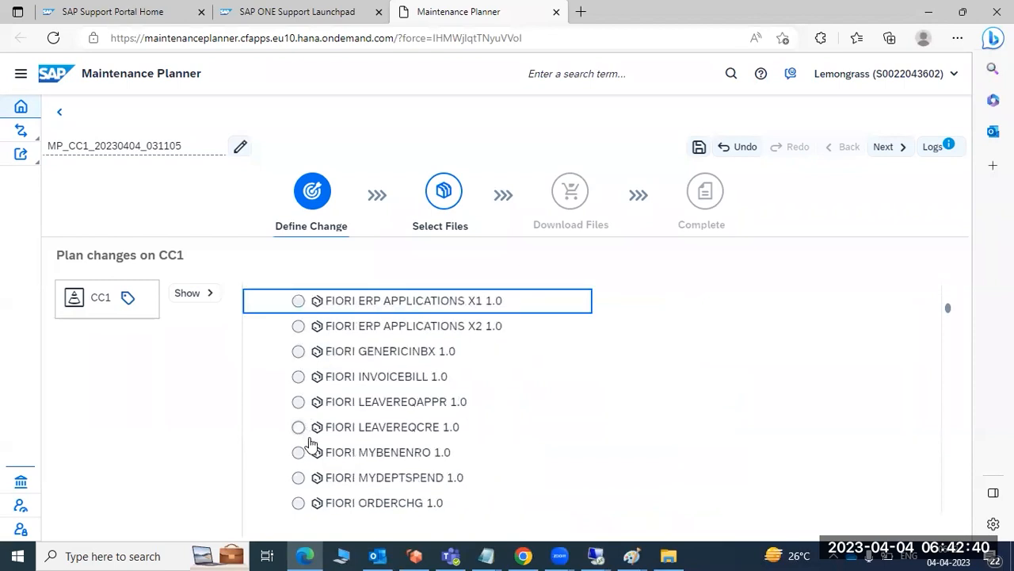
{"action": "left_click", "coordinate": [311, 453]}
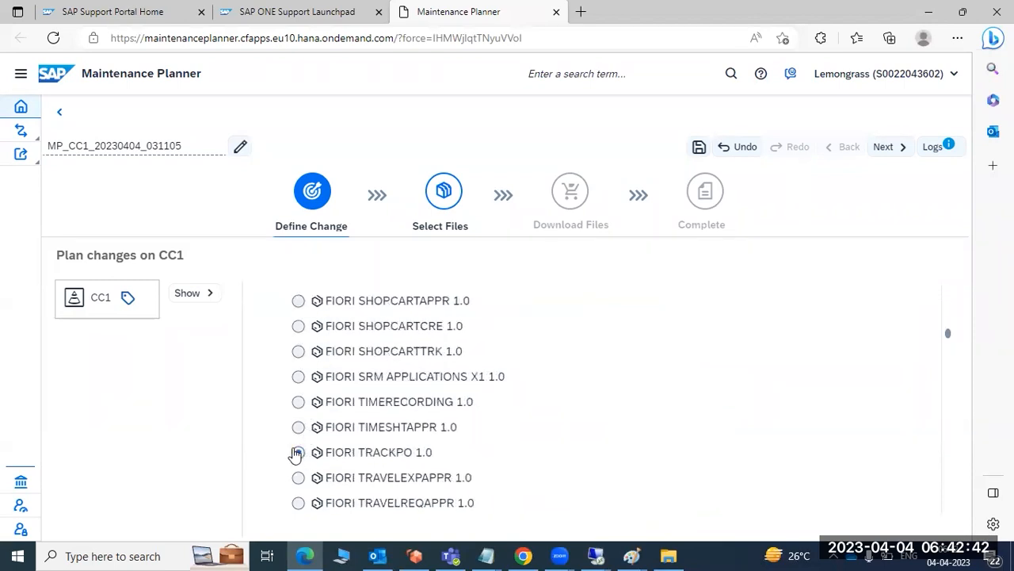
{"action": "scroll", "coordinate": [634, 452], "scroll_direction": "down", "scroll_amount": 3}
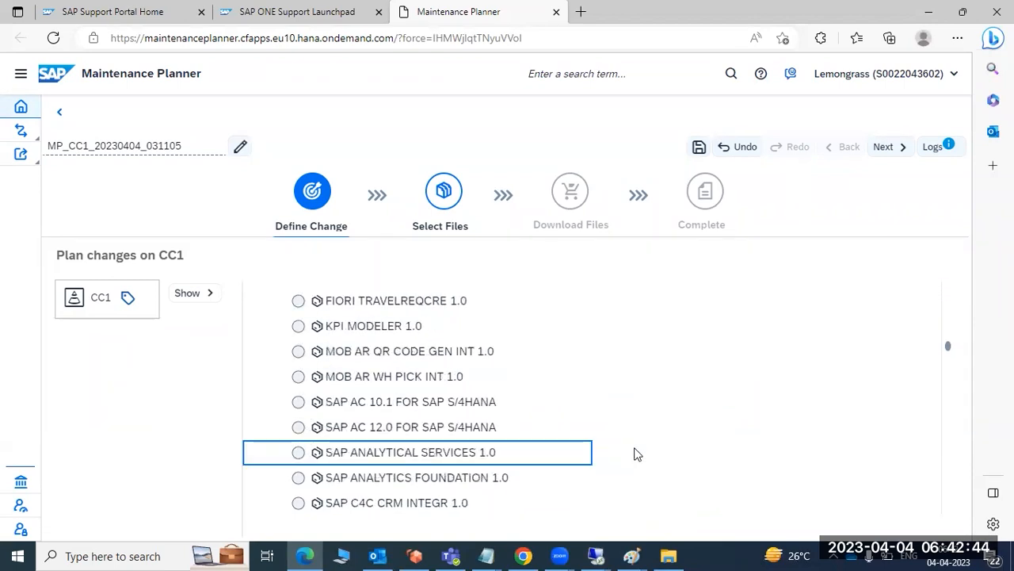
{"action": "scroll", "coordinate": [634, 453], "scroll_direction": "up", "scroll_amount": 2}
{"action": "left_click", "coordinate": [627, 381]}
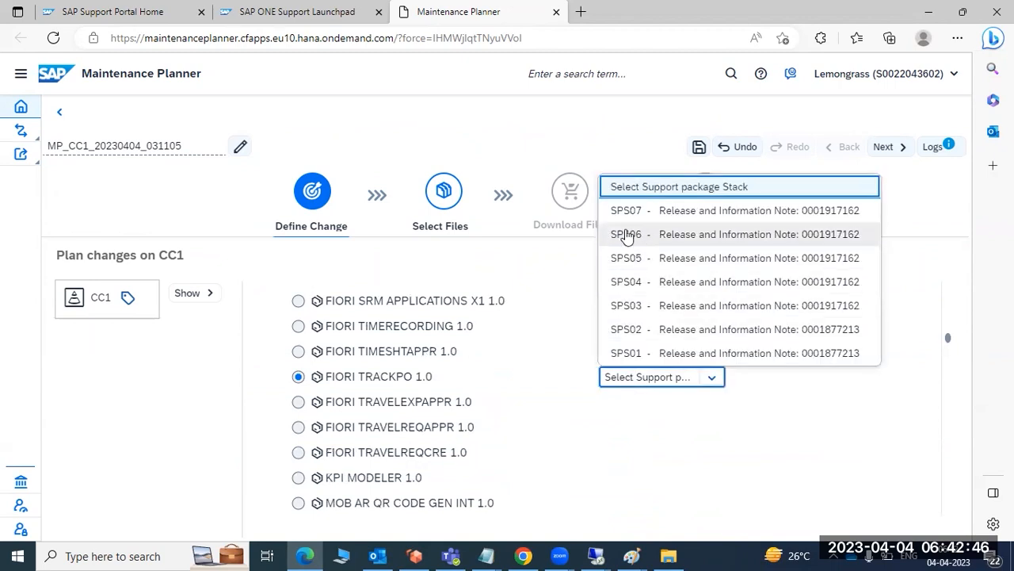
{"action": "left_click", "coordinate": [630, 209]}
{"action": "left_click", "coordinate": [310, 404]}
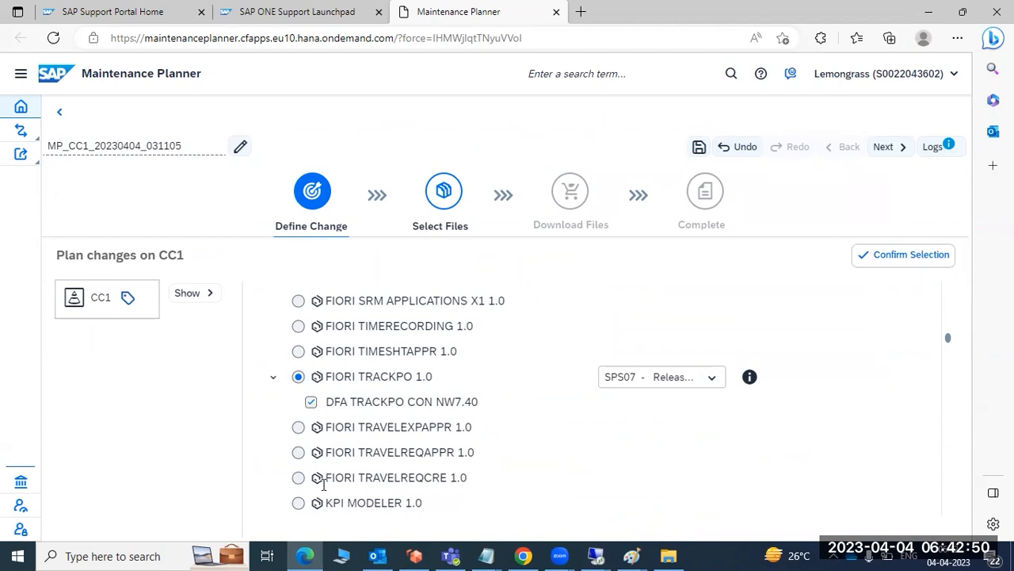
Choose the SAP ANALYTICS FOUNDATION 1.0 add-on at stack 04 (07/2015) with Frontend Analy.FND NW 7.4 and confirm the selection.
{"action": "scroll", "coordinate": [323, 487], "scroll_direction": "down", "scroll_amount": 5}
{"action": "left_click", "coordinate": [300, 428]}
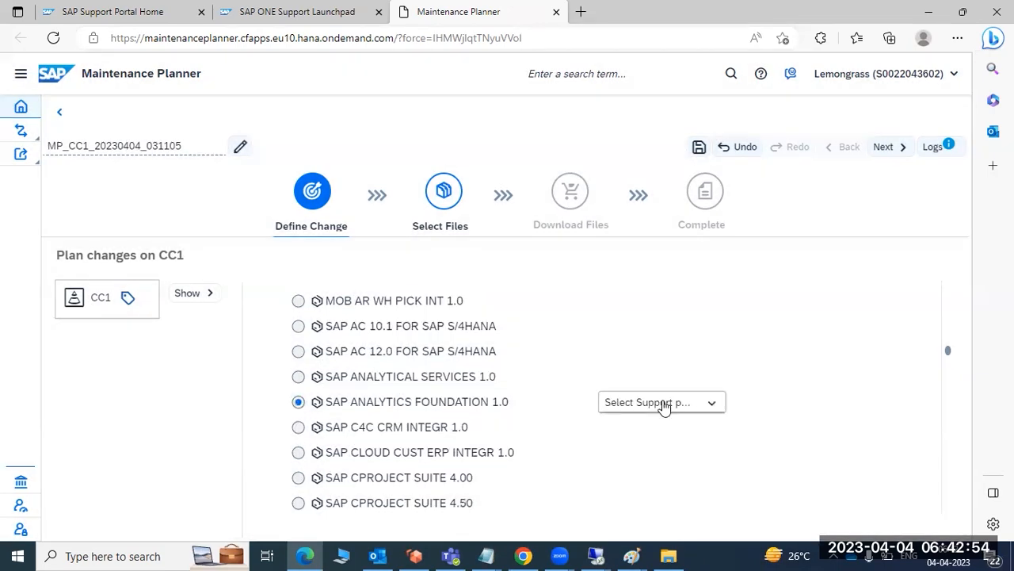
{"action": "left_click", "coordinate": [660, 404]}
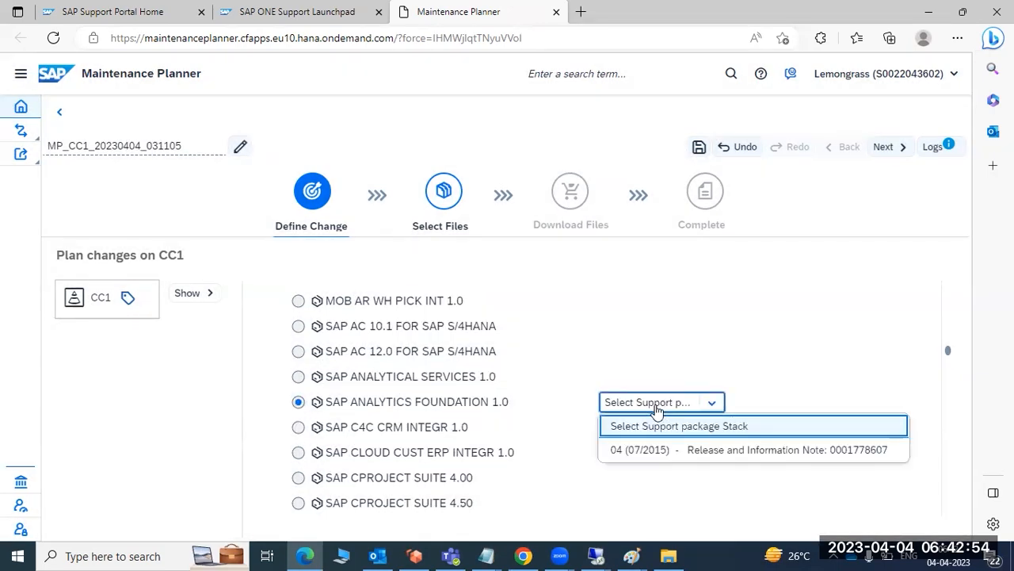
{"action": "left_click", "coordinate": [651, 450]}
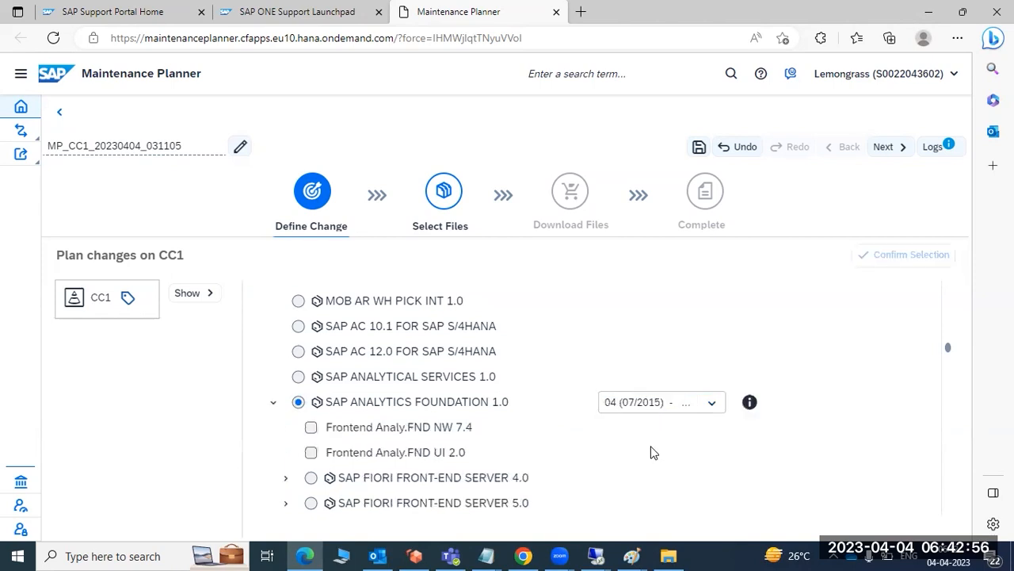
{"action": "left_click", "coordinate": [349, 425]}
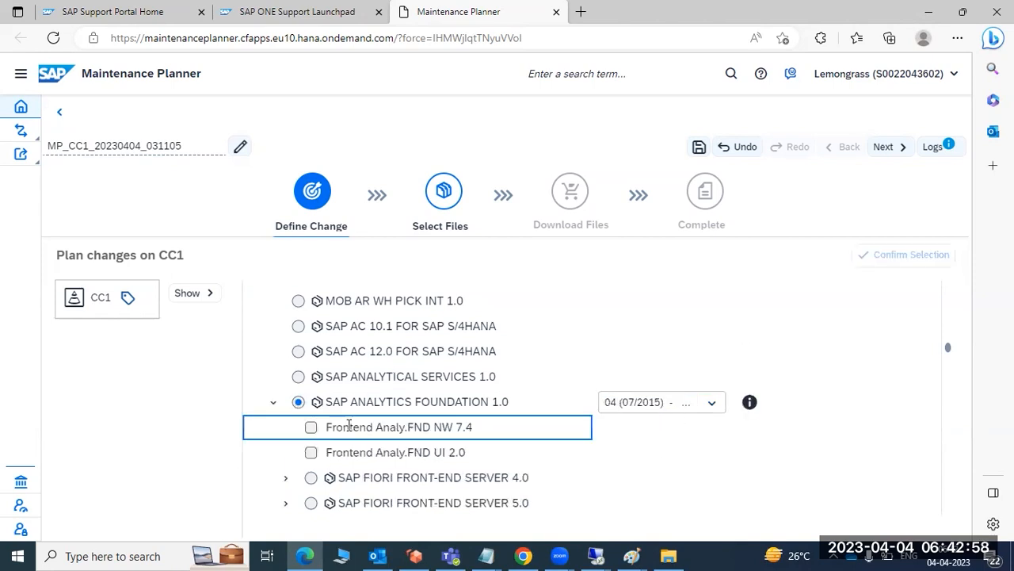
{"action": "left_click", "coordinate": [311, 428]}
{"action": "left_click", "coordinate": [894, 261]}
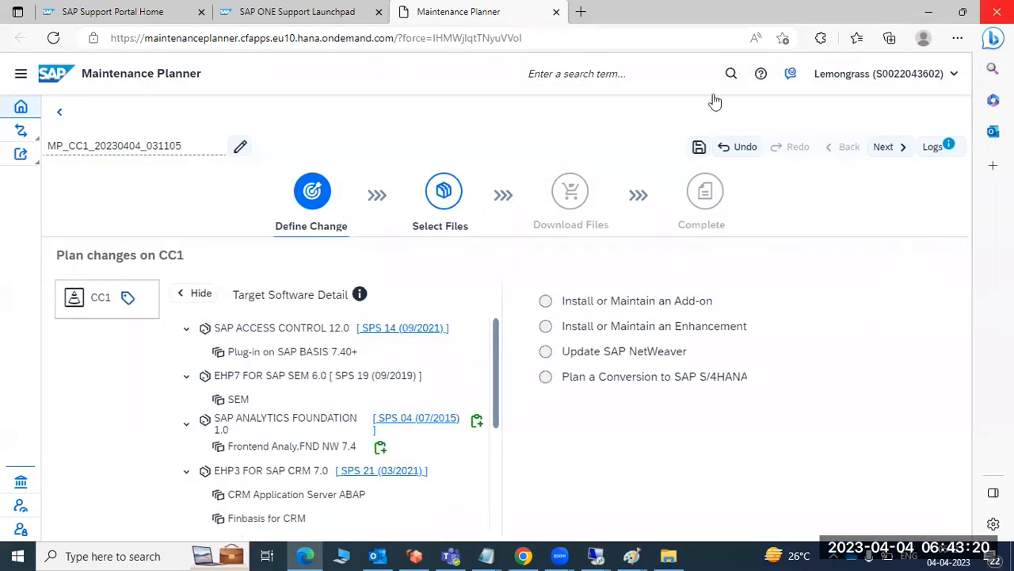
Review CC1's target software details and advance the plan to the file selection stage.
{"action": "scroll", "coordinate": [356, 466], "scroll_direction": "down", "scroll_amount": 1}
{"action": "scroll", "coordinate": [357, 465], "scroll_direction": "down", "scroll_amount": 2}
{"action": "scroll", "coordinate": [357, 465], "scroll_direction": "up", "scroll_amount": 3}
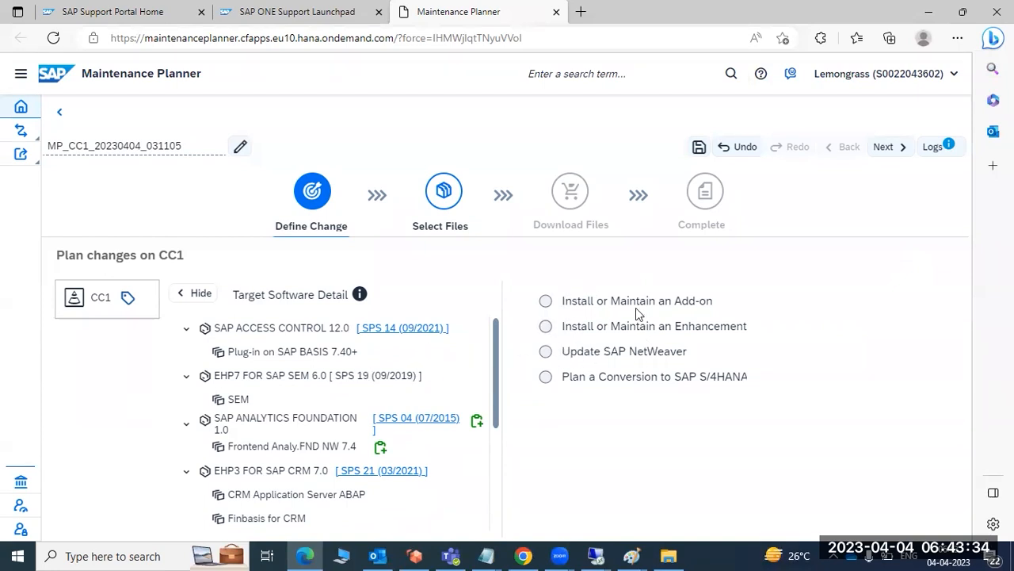
{"action": "left_click", "coordinate": [887, 151]}
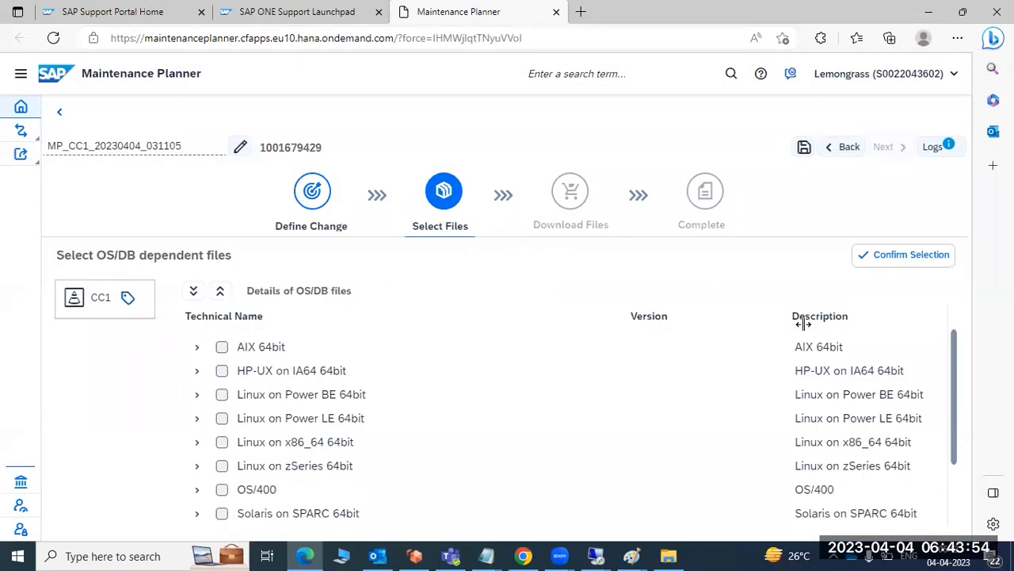
Confirm SAP HOST AGENT 7.22, SAP IGS 7.53, SAP IGS 7.54 and SOFTWARE UPDATE MANAGER 1.1 for Windows on x64 64bit, continuing without the kernel.
{"action": "scroll", "coordinate": [330, 465], "scroll_direction": "down", "scroll_amount": 2}
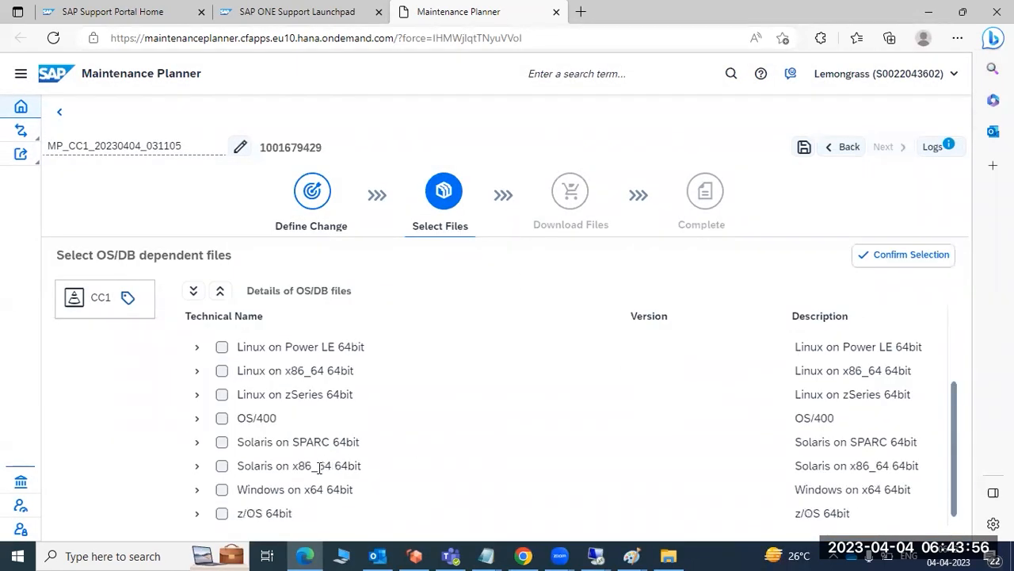
{"action": "left_click", "coordinate": [196, 491]}
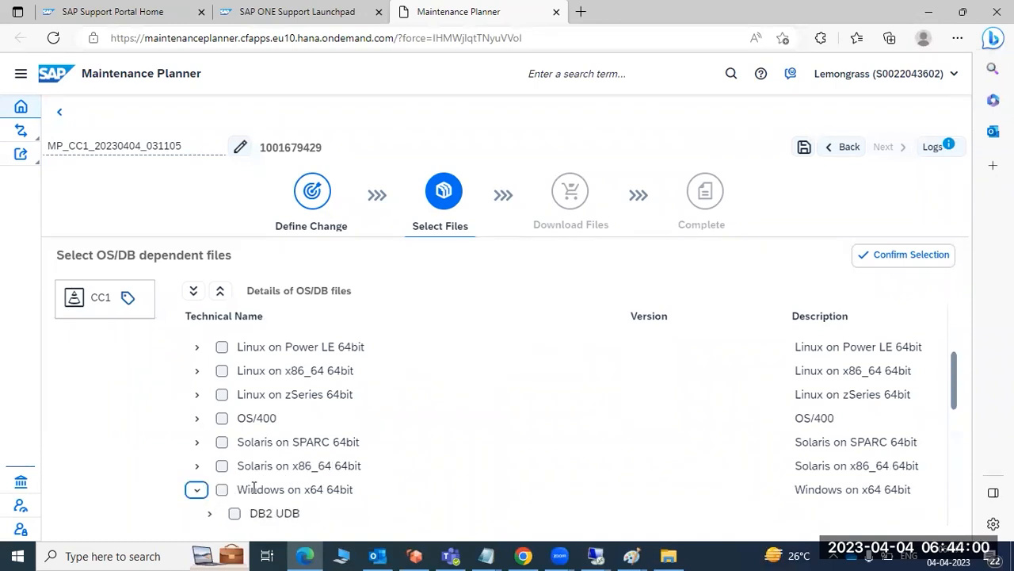
{"action": "scroll", "coordinate": [252, 489], "scroll_direction": "down", "scroll_amount": 5}
{"action": "scroll", "coordinate": [252, 489], "scroll_direction": "down", "scroll_amount": 2}
{"action": "left_click", "coordinate": [234, 489]}
{"action": "left_click", "coordinate": [234, 466]}
{"action": "left_click", "coordinate": [234, 441]}
{"action": "left_click", "coordinate": [235, 417]}
{"action": "left_click", "coordinate": [895, 261]}
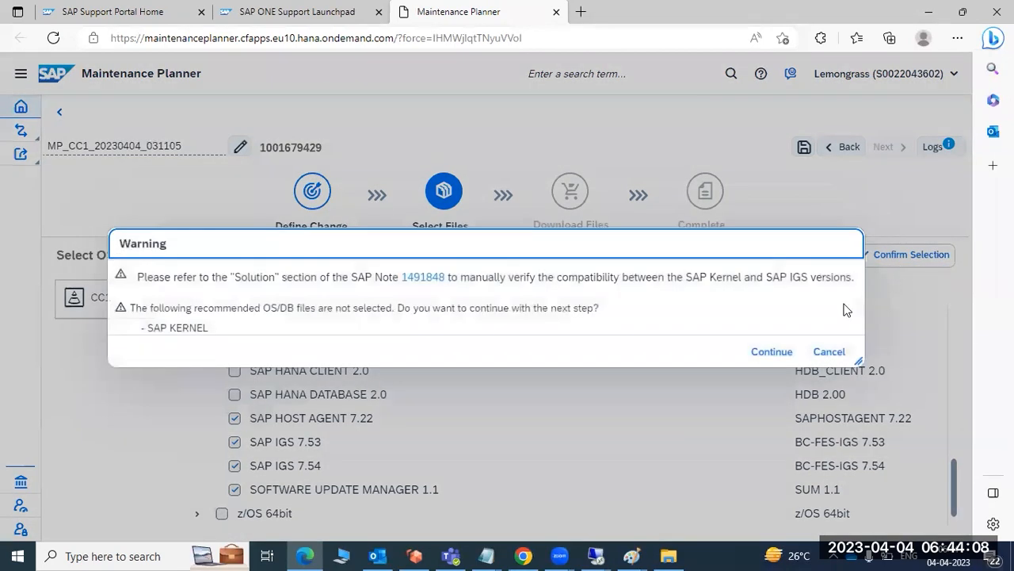
{"action": "left_click", "coordinate": [770, 353]}
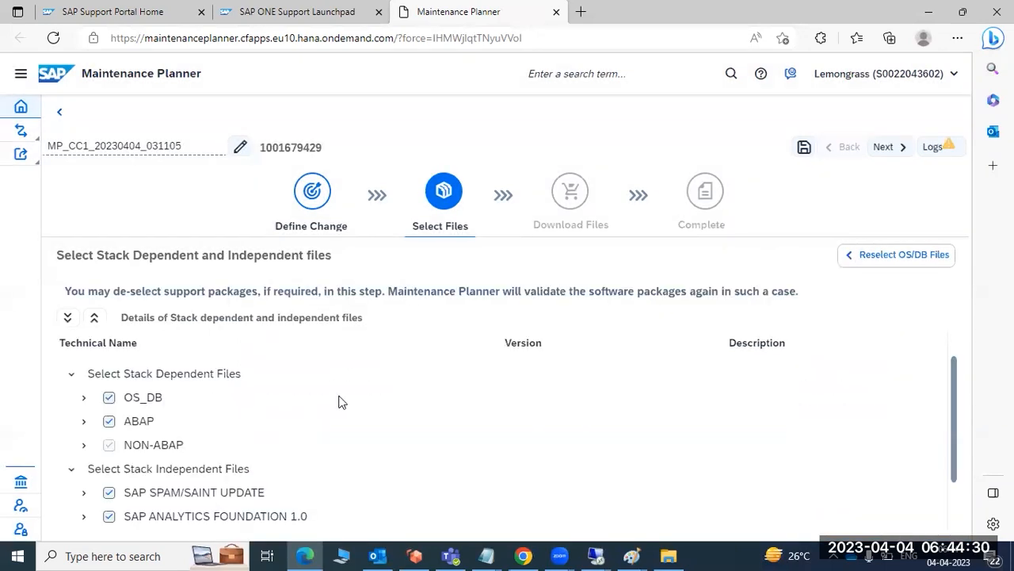
Accept the stack dependent and independent files, and review the list of files to download for CC1.
{"action": "left_click", "coordinate": [884, 149]}
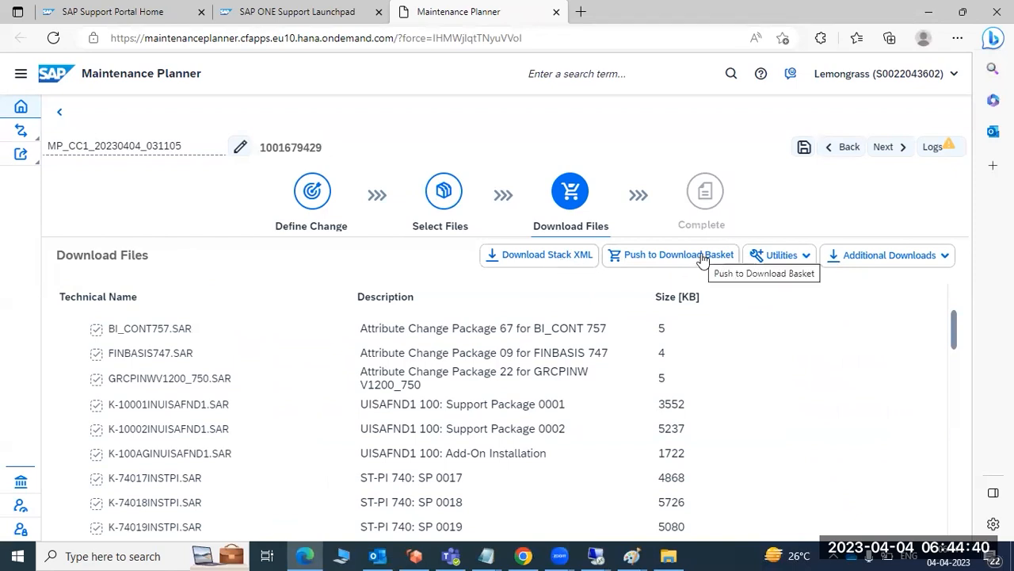
{"action": "scroll", "coordinate": [401, 366], "scroll_direction": "down", "scroll_amount": 15}
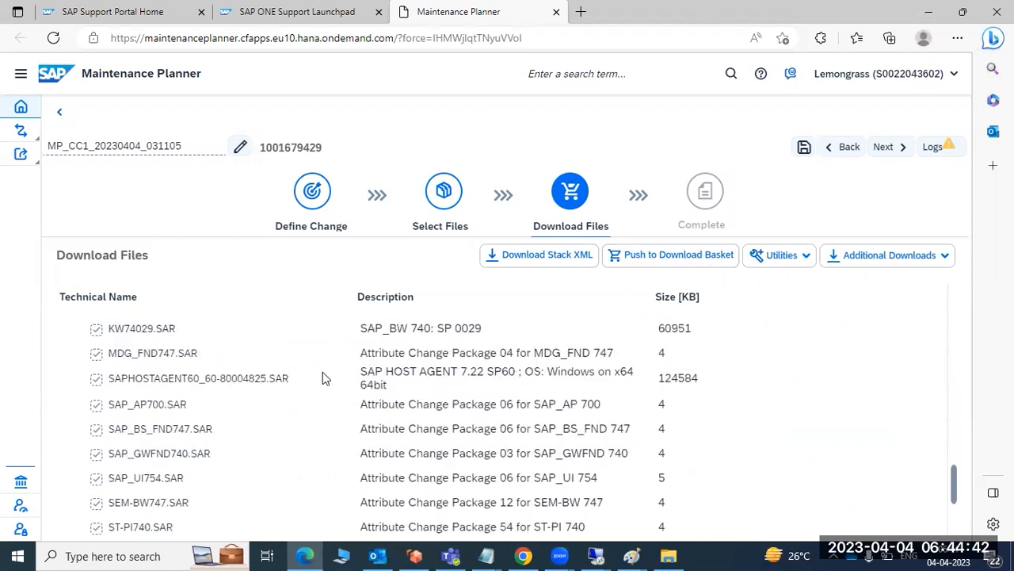
{"action": "scroll", "coordinate": [382, 420], "scroll_direction": "up", "scroll_amount": 15}
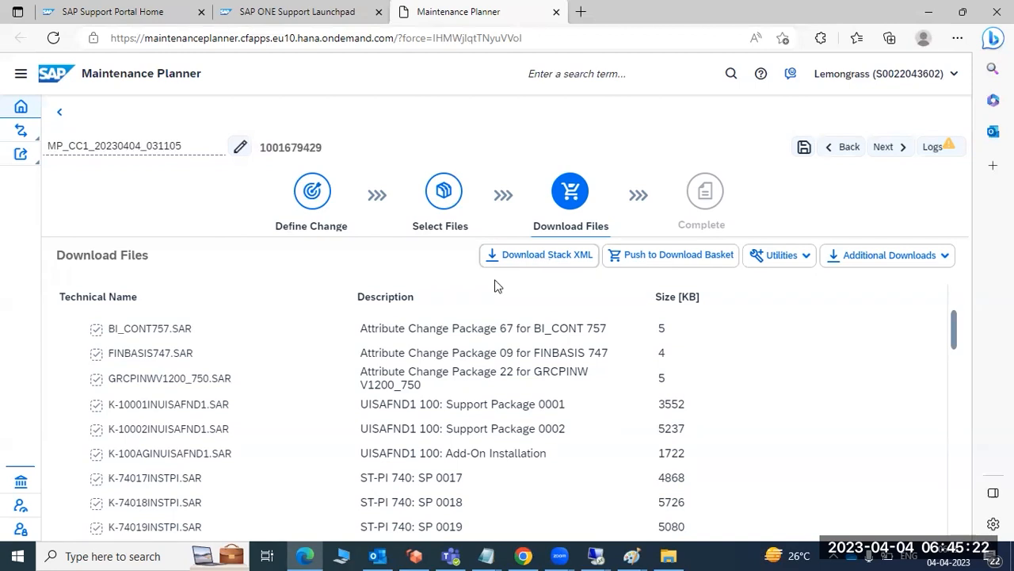
Open the transactions list from the home page and delete the CC1 and BW1 plans created on 04.04.2023.
{"action": "left_click", "coordinate": [20, 107]}
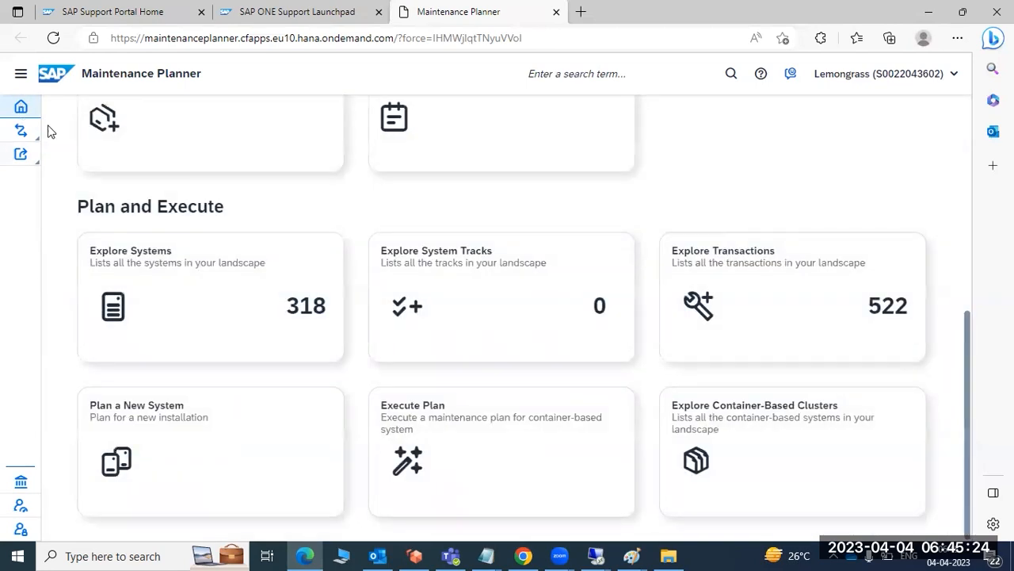
{"action": "left_click", "coordinate": [736, 357]}
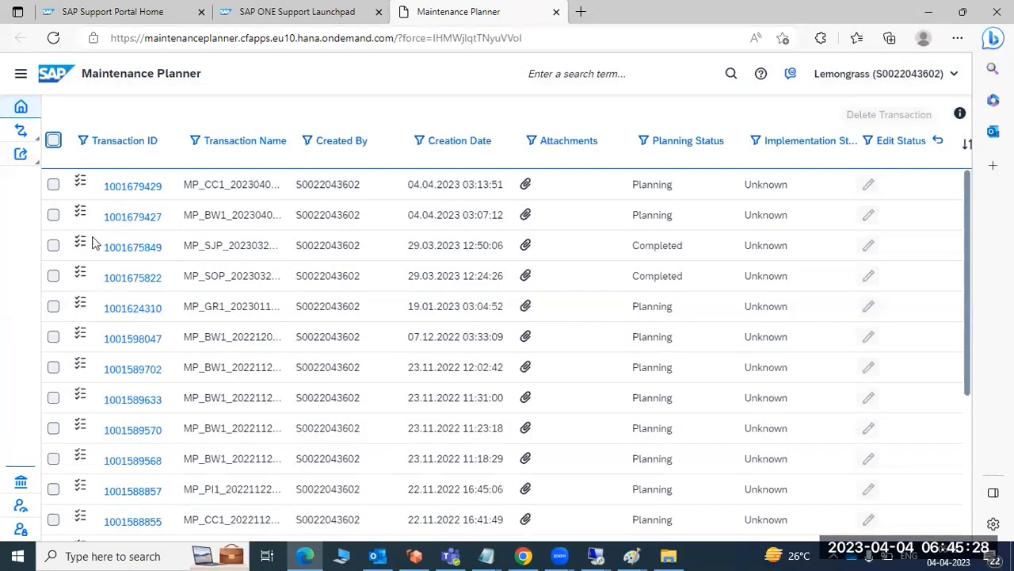
{"action": "left_click", "coordinate": [54, 184]}
{"action": "left_click", "coordinate": [54, 215]}
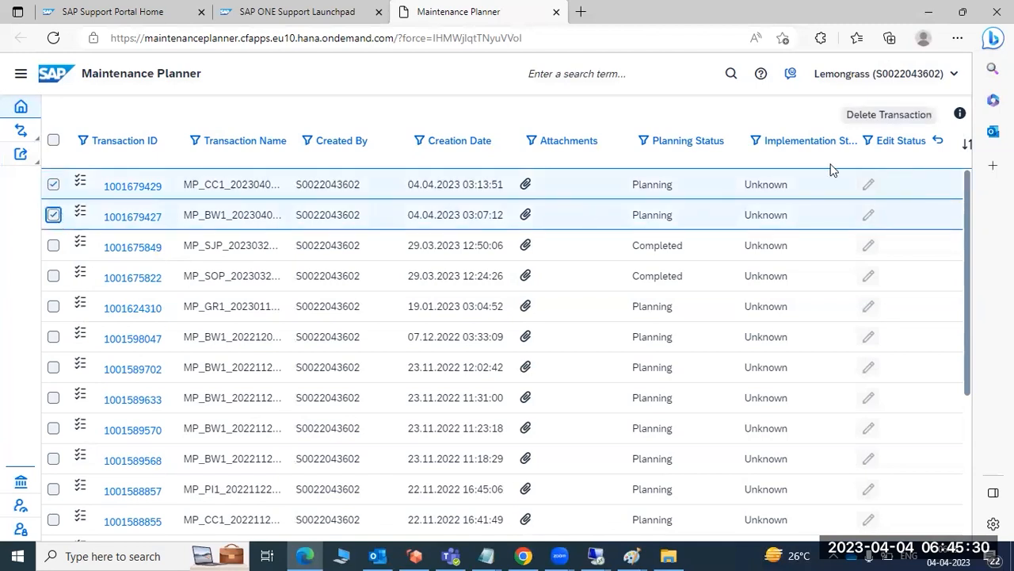
{"action": "left_click", "coordinate": [897, 118]}
{"action": "left_click", "coordinate": [698, 217]}
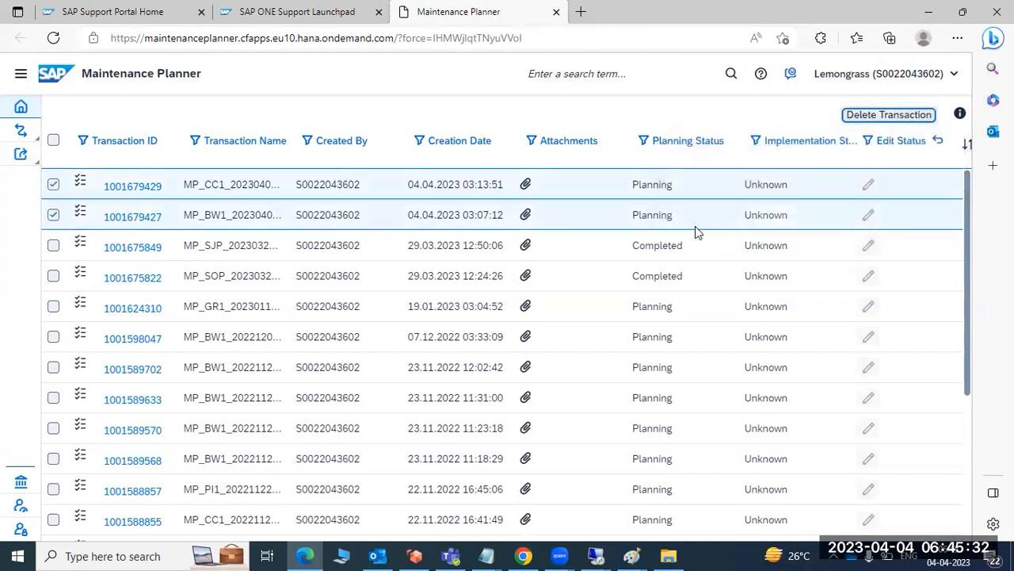
Return to the home page and look over its digital transformation and Plan and Execute sections.
{"action": "left_click", "coordinate": [20, 106]}
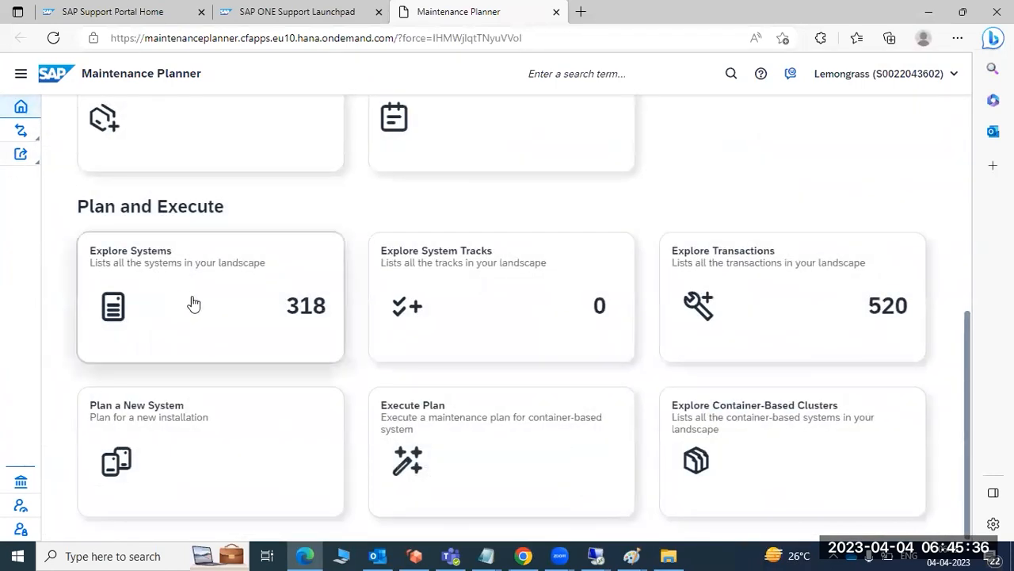
{"action": "scroll", "coordinate": [194, 325], "scroll_direction": "up", "scroll_amount": 4}
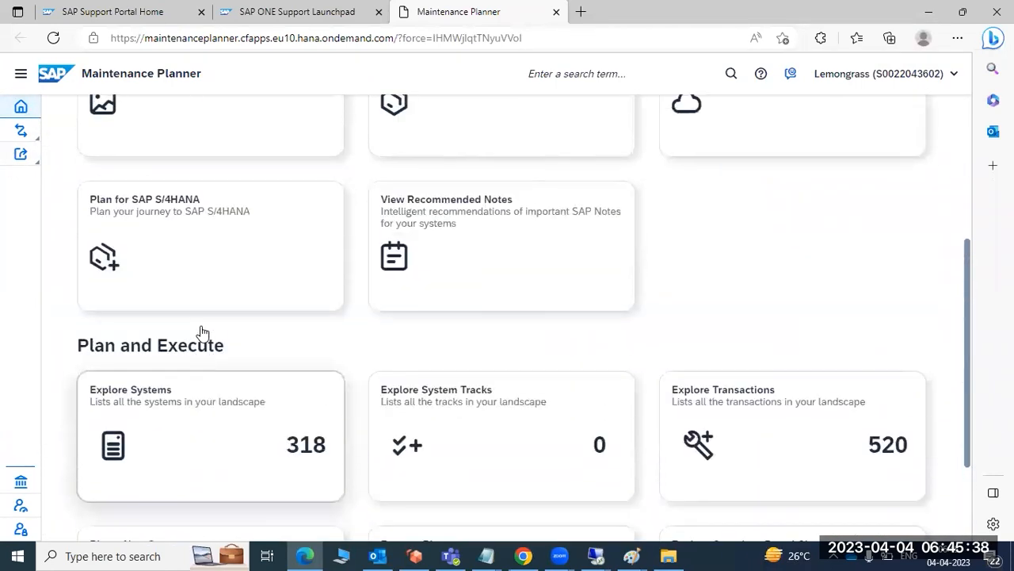
{"action": "scroll", "coordinate": [199, 335], "scroll_direction": "down", "scroll_amount": 3}
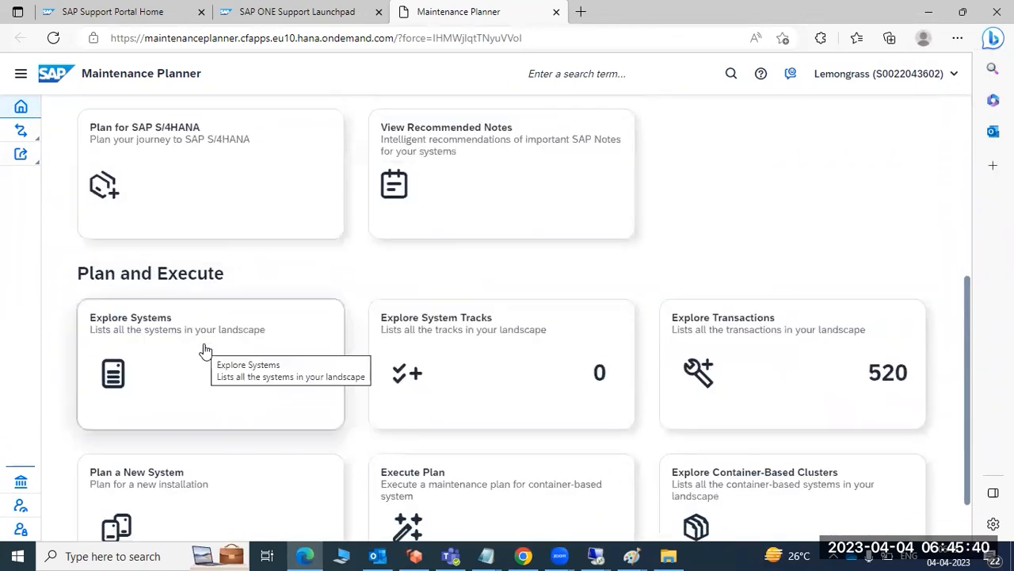
{"action": "scroll", "coordinate": [206, 352], "scroll_direction": "up", "scroll_amount": 4}
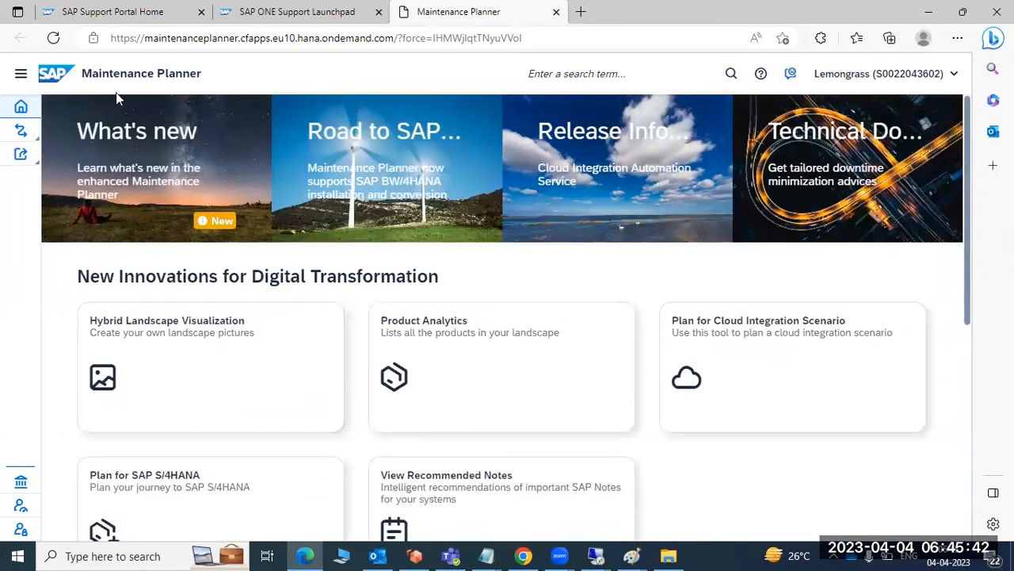
{"action": "left_click_drag", "start_coordinate": [123, 69], "coordinate": [160, 67]}
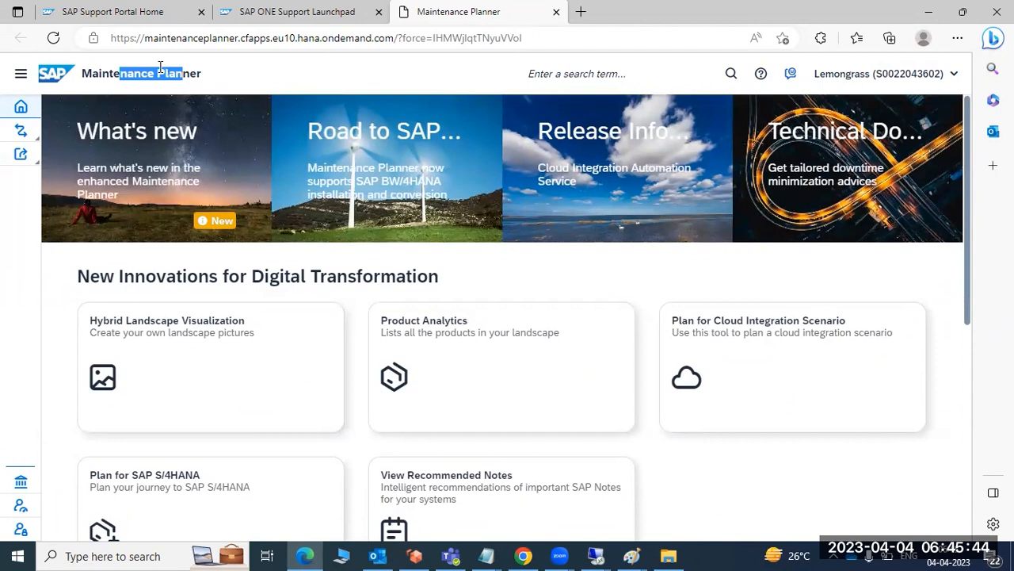
{"action": "left_click", "coordinate": [162, 211]}
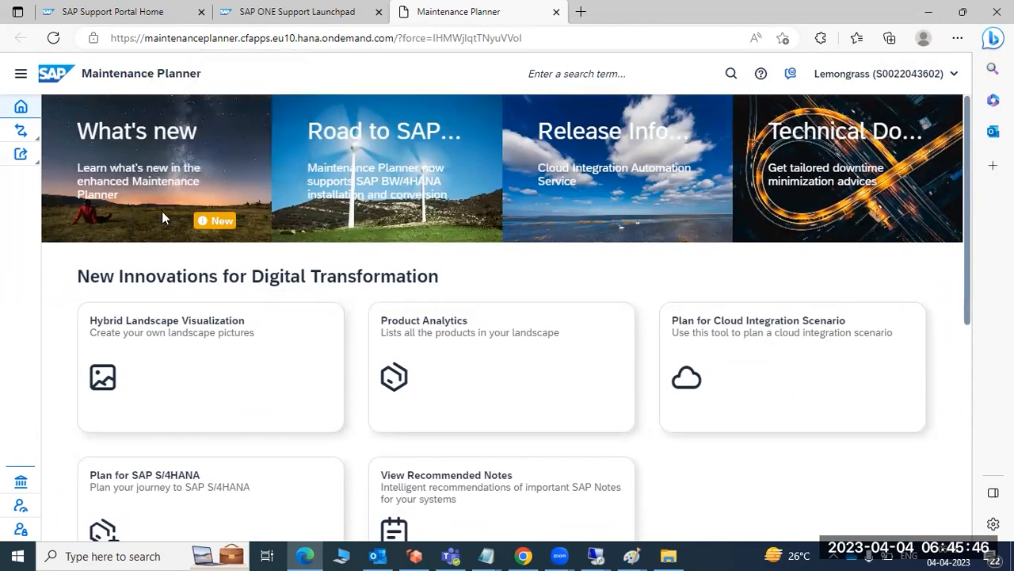
Open the list of landscape systems from the home page and browse the entries from the BH systems through to FME.
{"action": "scroll", "coordinate": [162, 210], "scroll_direction": "down", "scroll_amount": 5}
{"action": "left_click", "coordinate": [146, 279]}
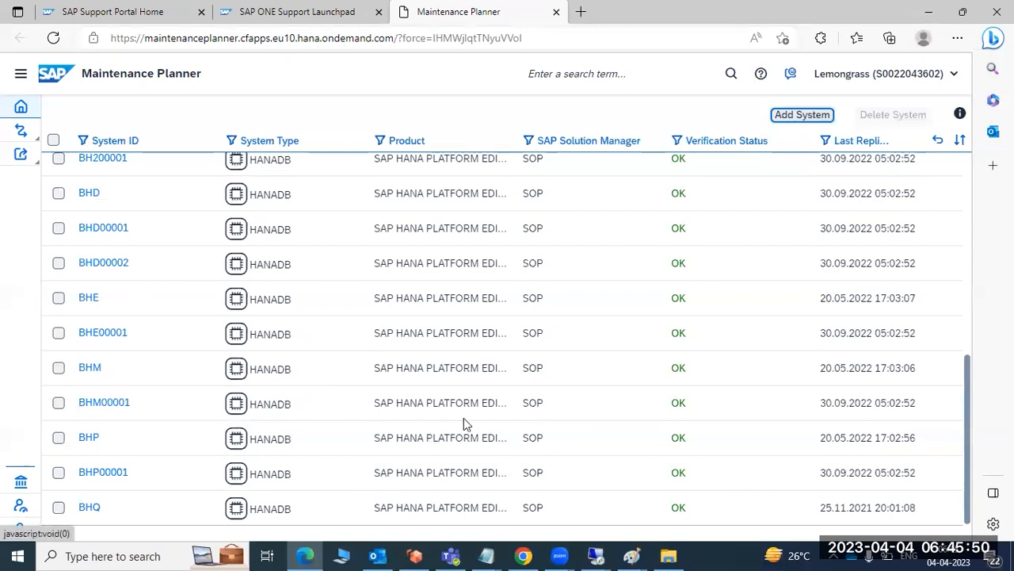
{"action": "left_click_drag", "start_coordinate": [971, 420], "coordinate": [964, 521]}
{"action": "scroll", "coordinate": [168, 409], "scroll_direction": "down", "scroll_amount": 15}
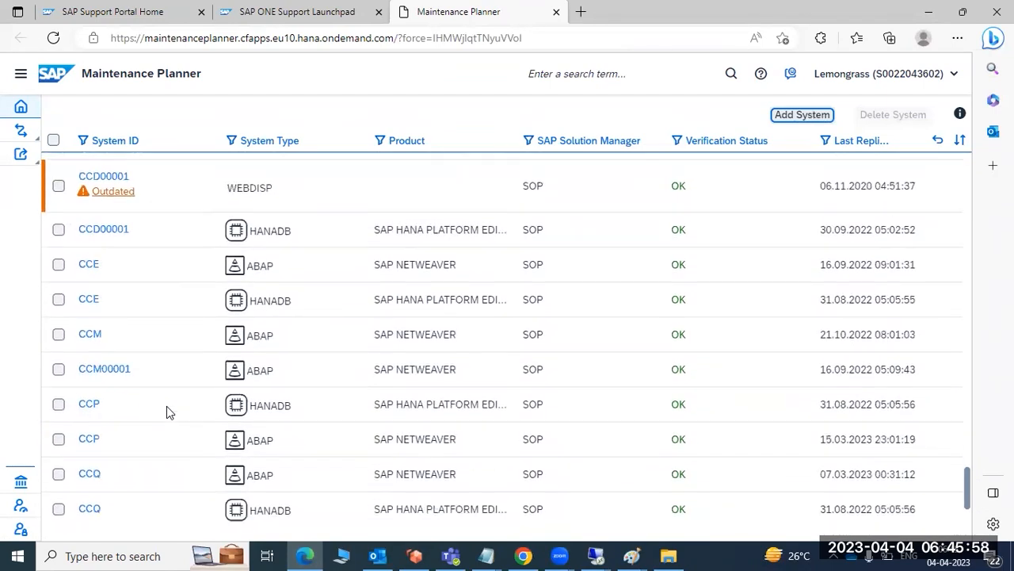
{"action": "scroll", "coordinate": [166, 410], "scroll_direction": "down", "scroll_amount": 12}
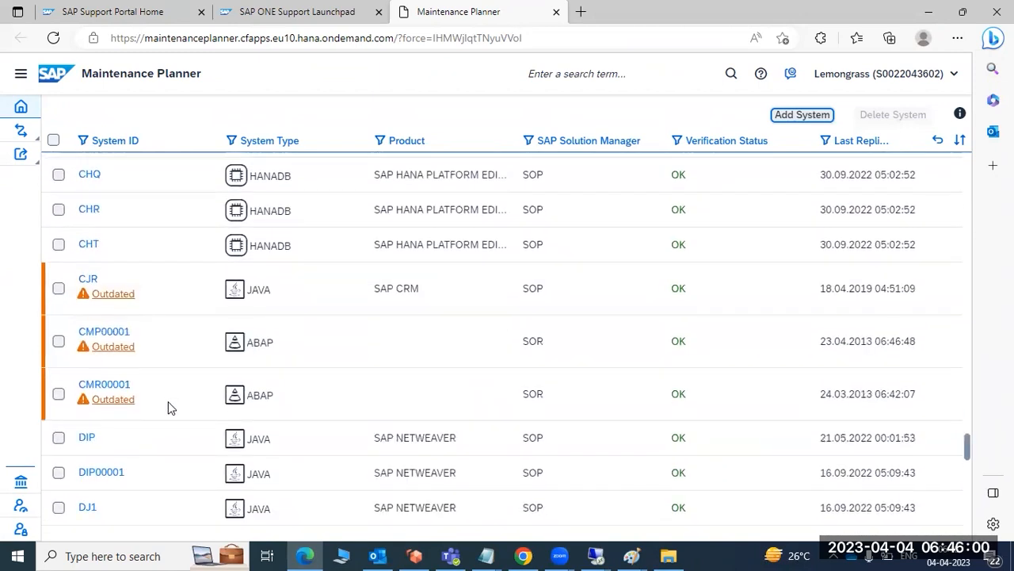
{"action": "scroll", "coordinate": [168, 408], "scroll_direction": "down", "scroll_amount": 15}
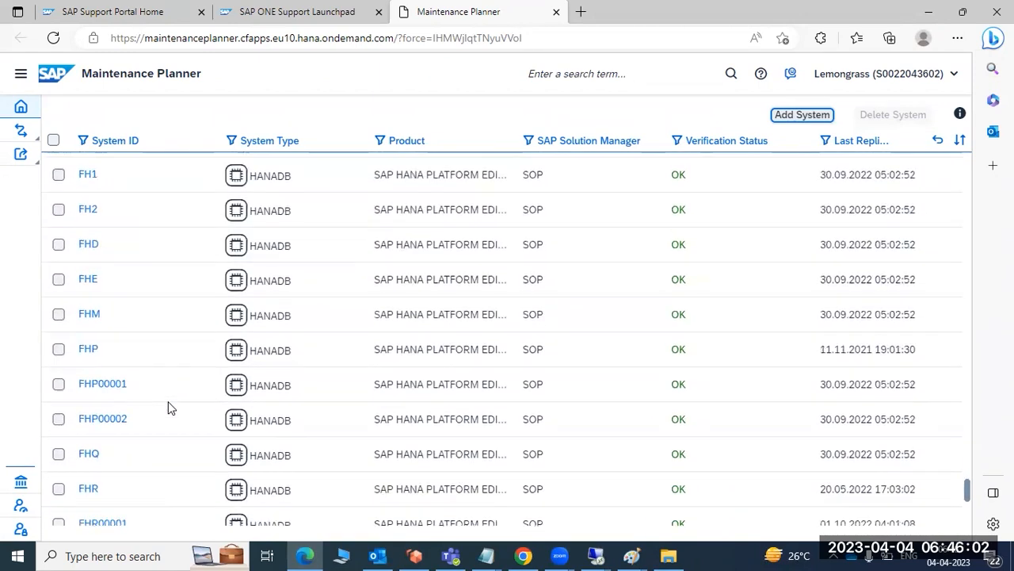
{"action": "scroll", "coordinate": [172, 406], "scroll_direction": "down", "scroll_amount": 3}
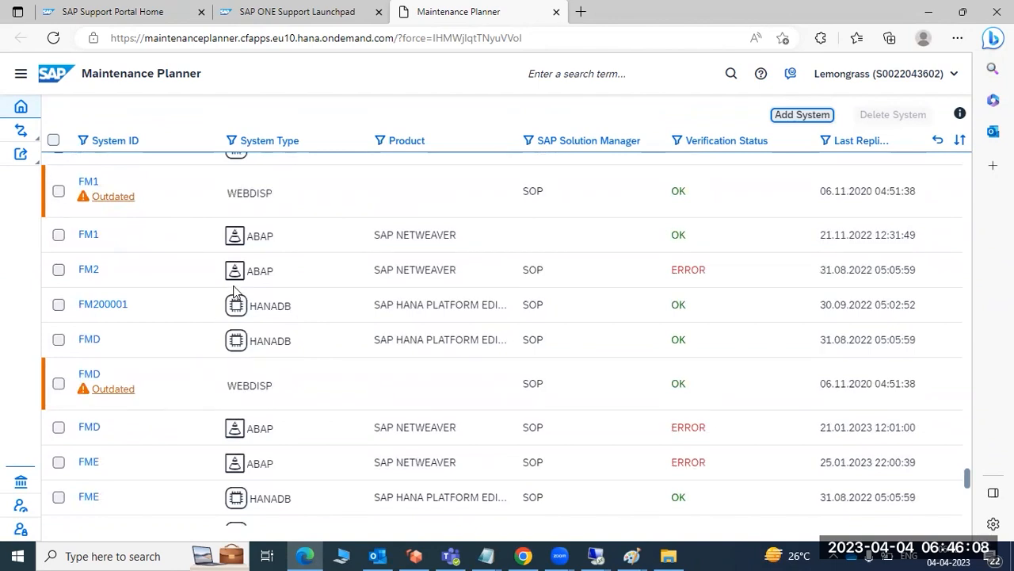
Check the stack file in the Downloads folder in File Explorer, and switch to the SOLMAN landscape diagram in Paint.
{"action": "left_click", "coordinate": [668, 556]}
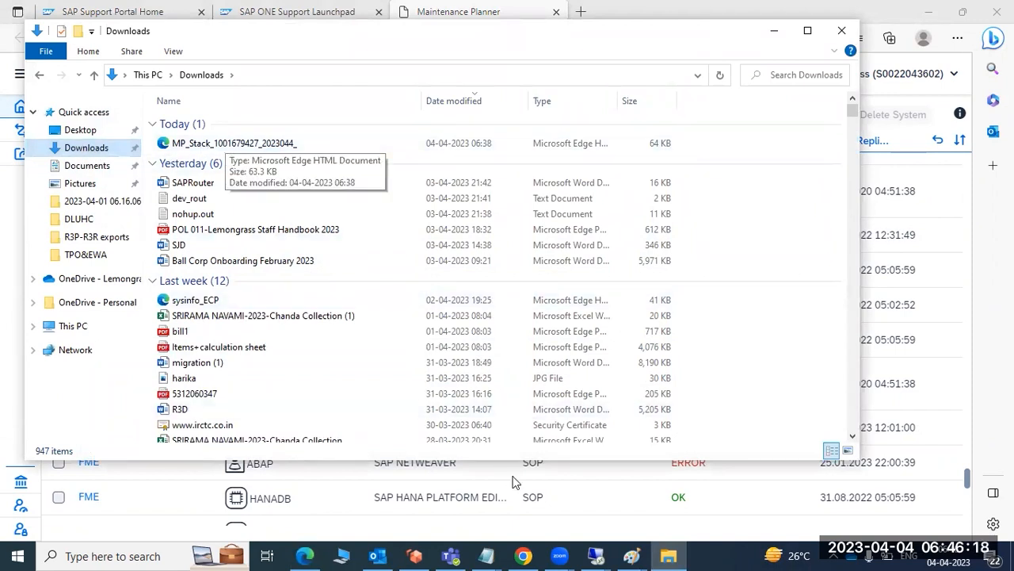
{"action": "left_click", "coordinate": [634, 555]}
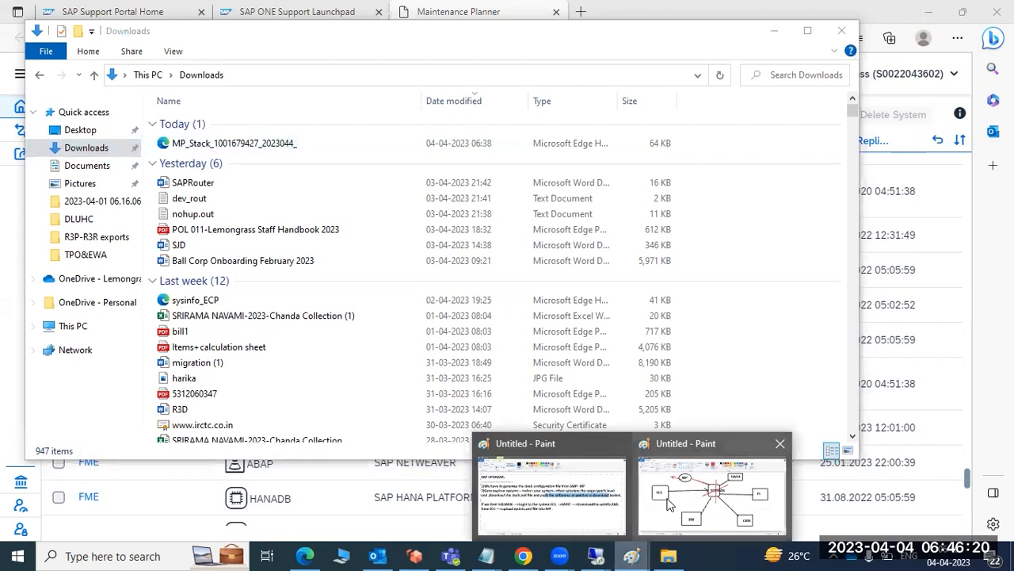
{"action": "left_click", "coordinate": [567, 466]}
{"action": "mouse_move", "coordinate": [632, 555]}
{"action": "left_click", "coordinate": [655, 503]}
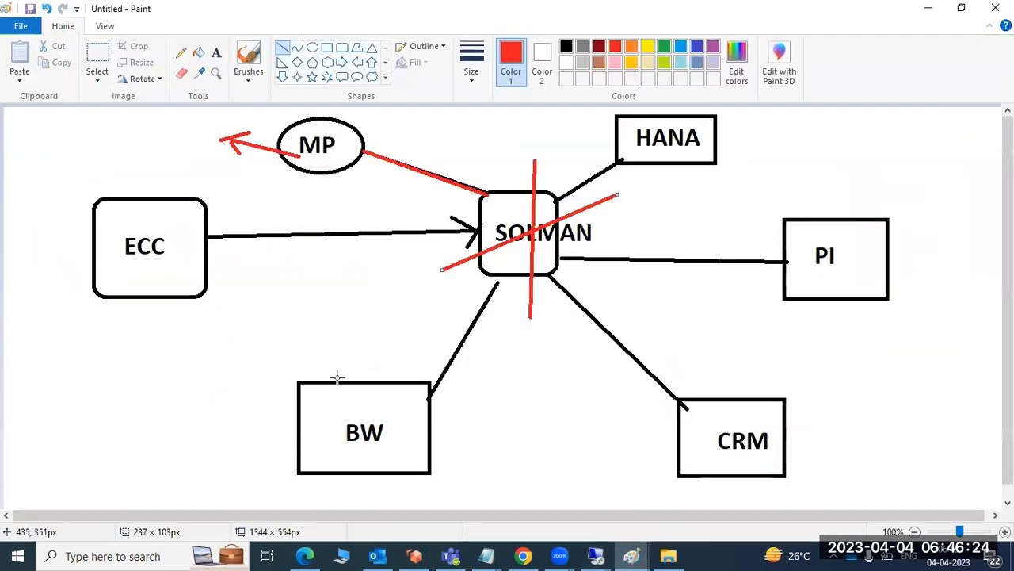
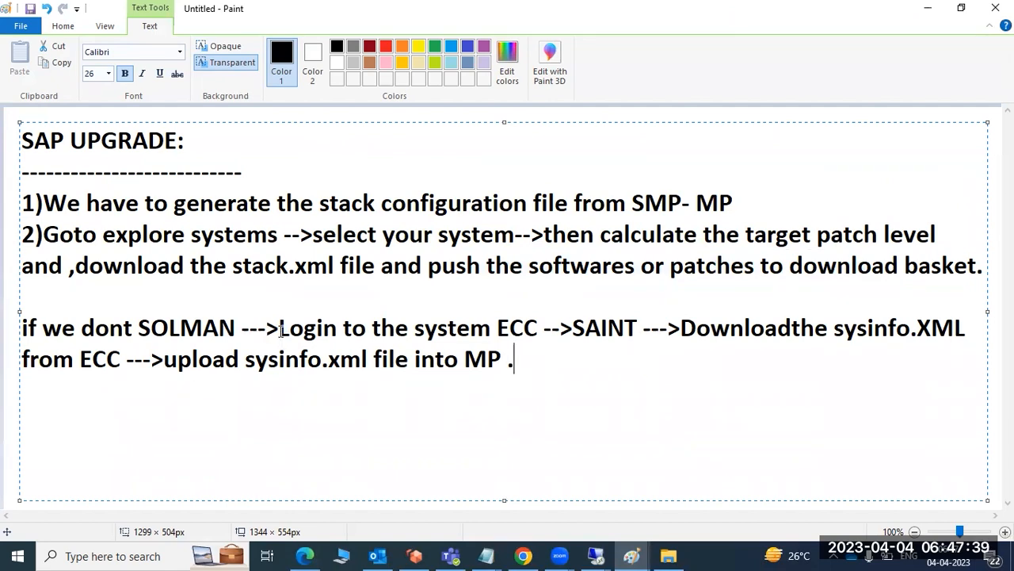
Highlight the notes on upgrading without SOLMAN, from logging in to ECC through SAINT to uploading sysinfo.xml into MP.
{"action": "left_click_drag", "start_coordinate": [279, 328], "coordinate": [540, 331]}
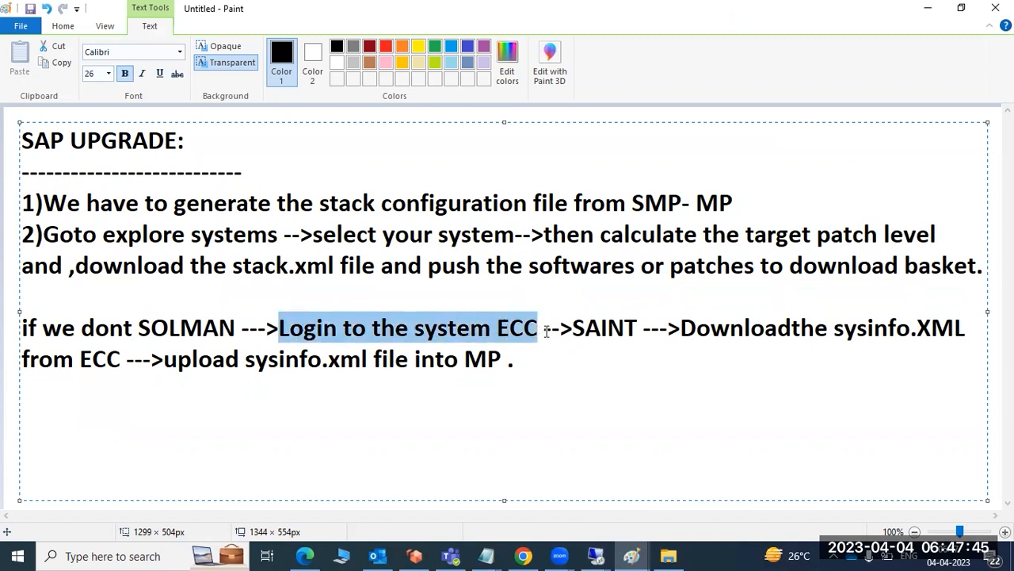
{"action": "left_click_drag", "start_coordinate": [834, 330], "coordinate": [965, 334]}
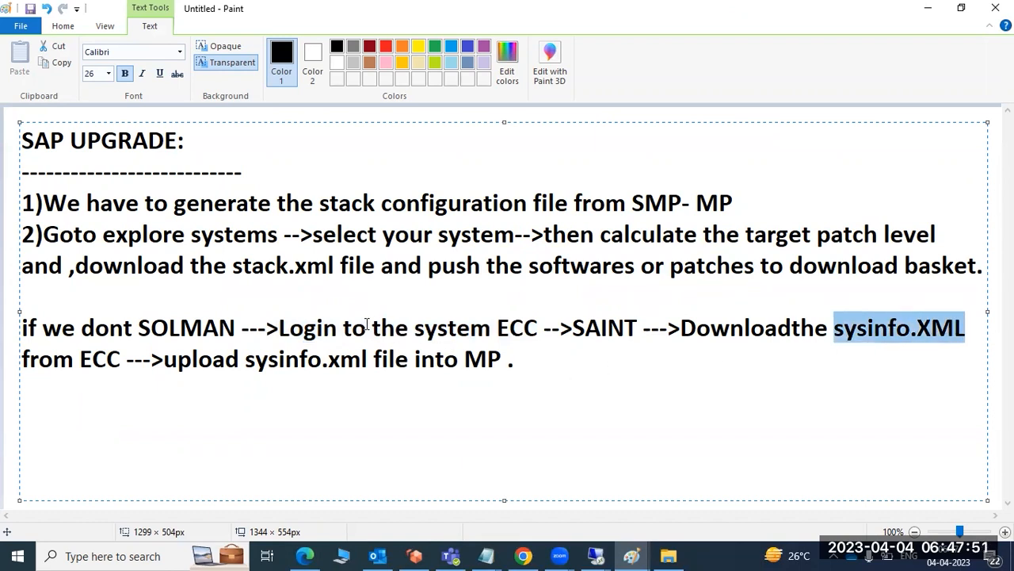
{"action": "left_click_drag", "start_coordinate": [509, 329], "coordinate": [536, 330]}
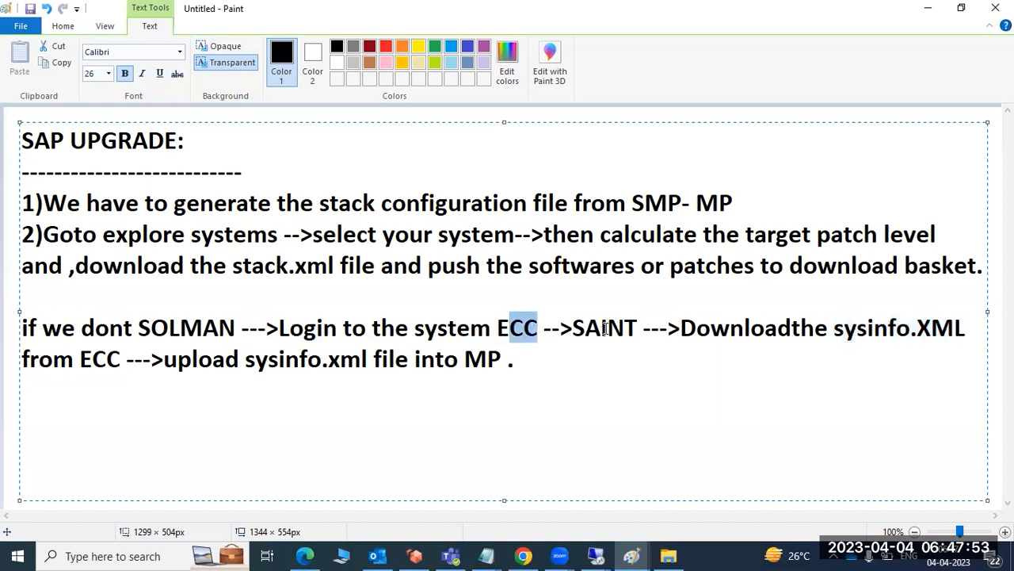
{"action": "left_click_drag", "start_coordinate": [606, 329], "coordinate": [649, 329]}
{"action": "left_click_drag", "start_coordinate": [733, 329], "coordinate": [967, 344]}
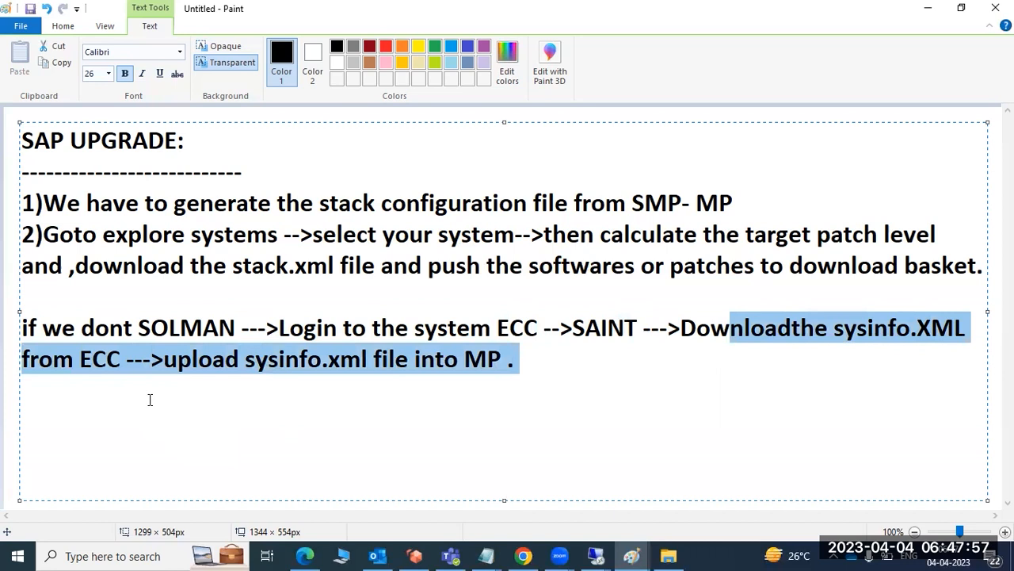
{"action": "left_click", "coordinate": [172, 364]}
{"action": "left_click_drag", "start_coordinate": [179, 363], "coordinate": [487, 363]}
Switch to Maintenance Planner in Edge and browse the landscape systems from ASP through to CC2.
{"action": "left_click", "coordinate": [304, 556]}
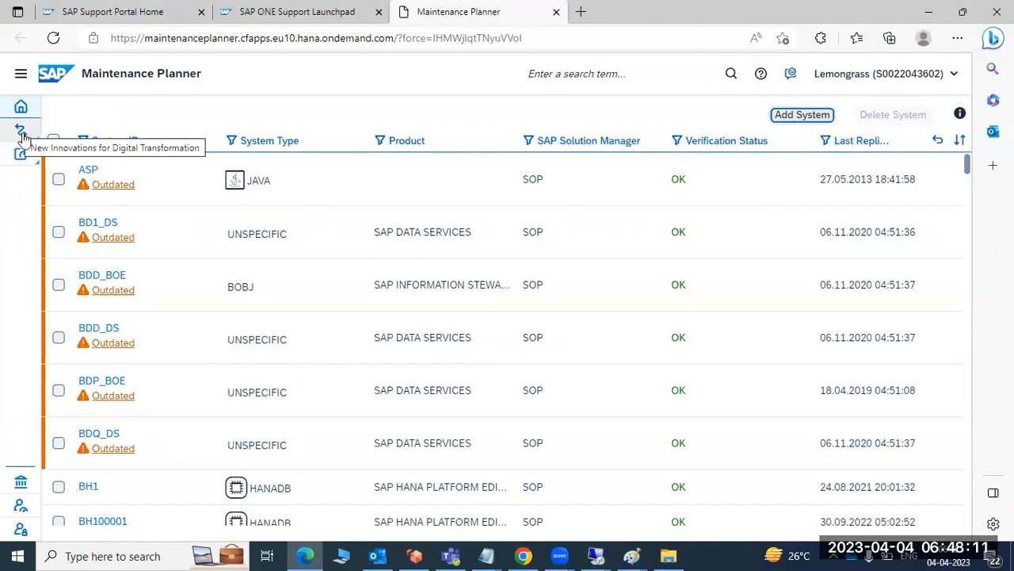
{"action": "scroll", "coordinate": [168, 441], "scroll_direction": "down", "scroll_amount": 1}
{"action": "scroll", "coordinate": [169, 442], "scroll_direction": "down", "scroll_amount": 3}
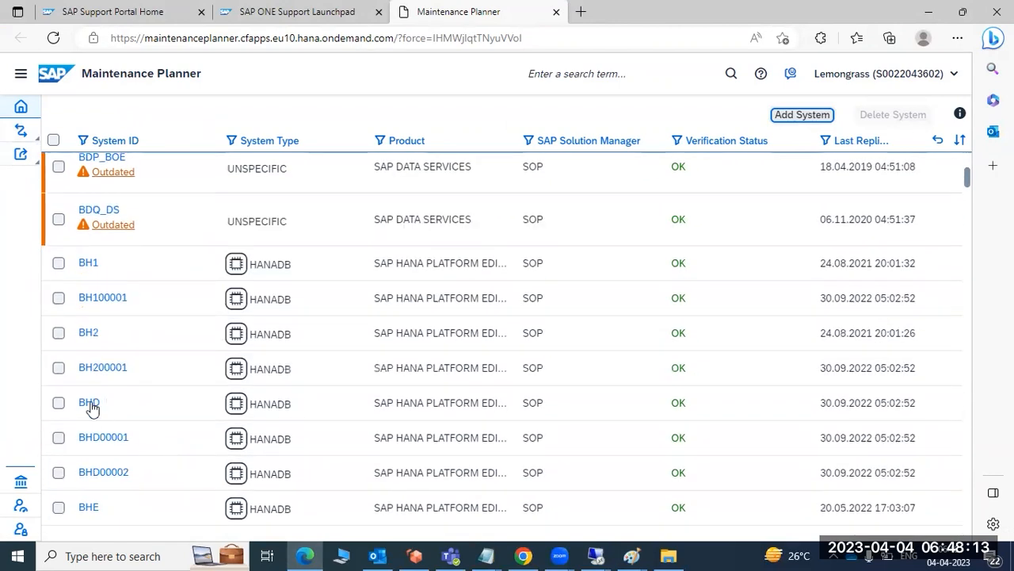
{"action": "scroll", "coordinate": [853, 432], "scroll_direction": "down", "scroll_amount": 10}
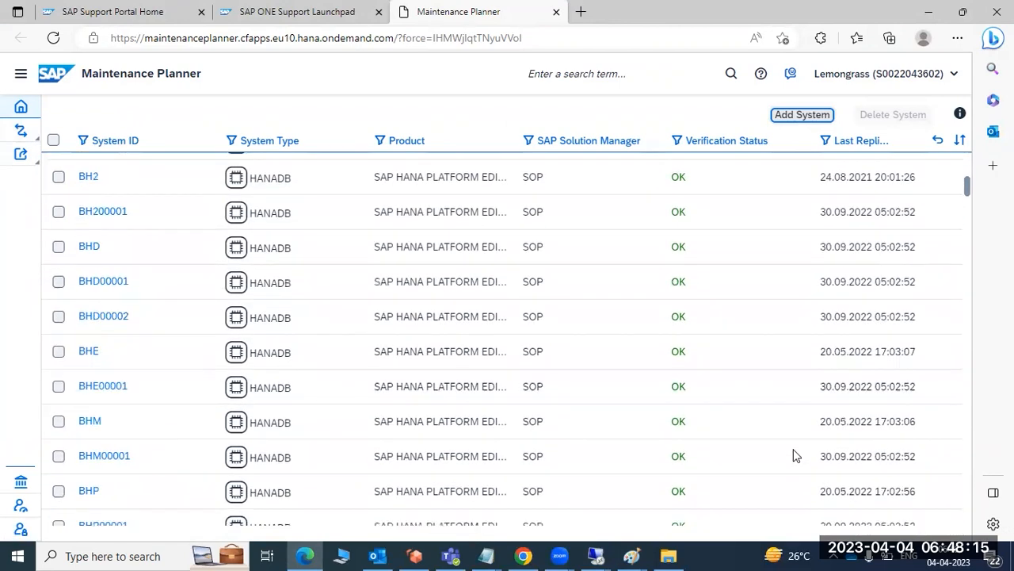
{"action": "scroll", "coordinate": [756, 464], "scroll_direction": "down", "scroll_amount": 15}
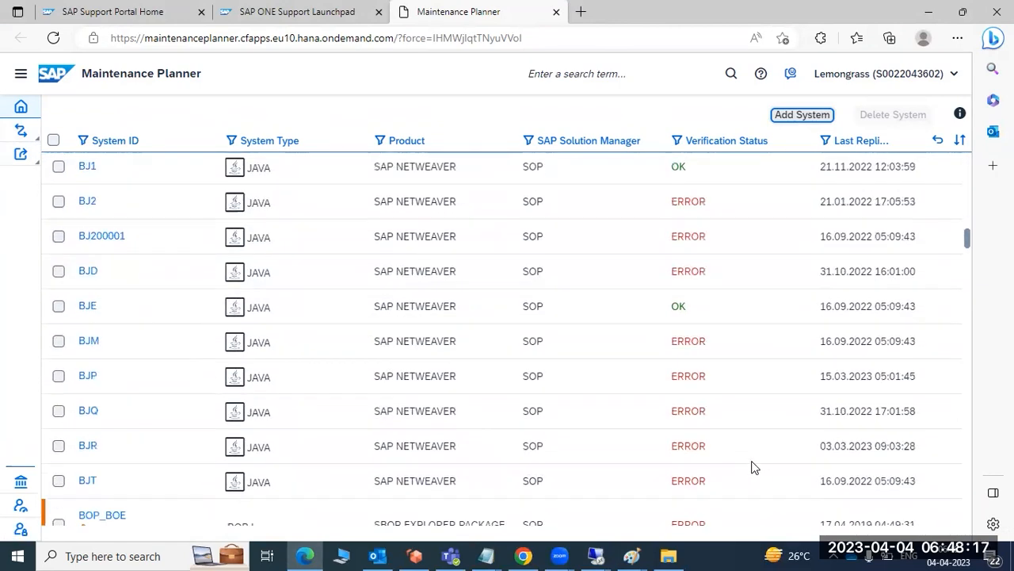
{"action": "scroll", "coordinate": [736, 466], "scroll_direction": "down", "scroll_amount": 4}
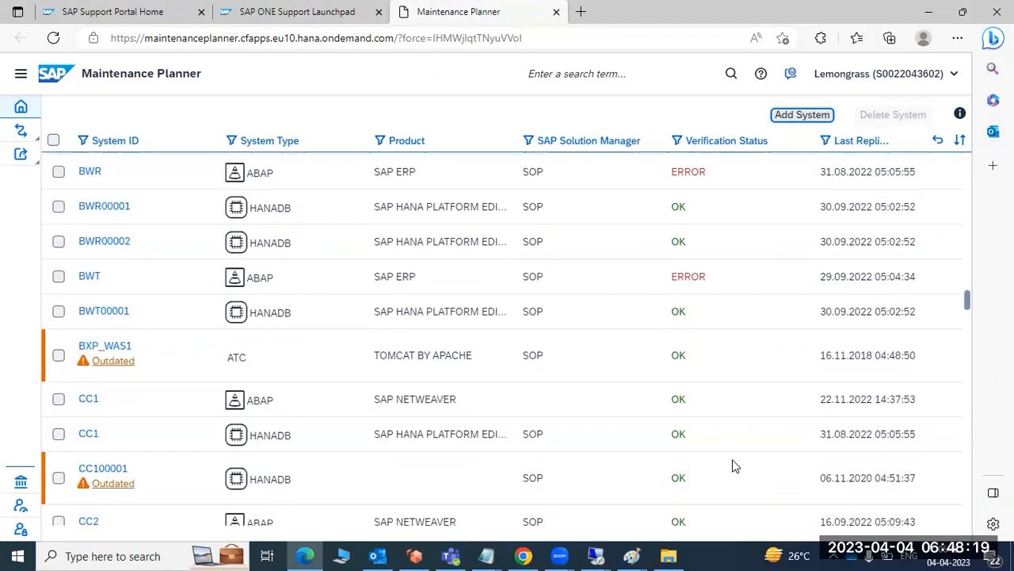
{"action": "scroll", "coordinate": [734, 466], "scroll_direction": "up", "scroll_amount": 3}
Return to the home page, look over the Plan and Execute section and reopen the list of landscape systems.
{"action": "left_click", "coordinate": [23, 115]}
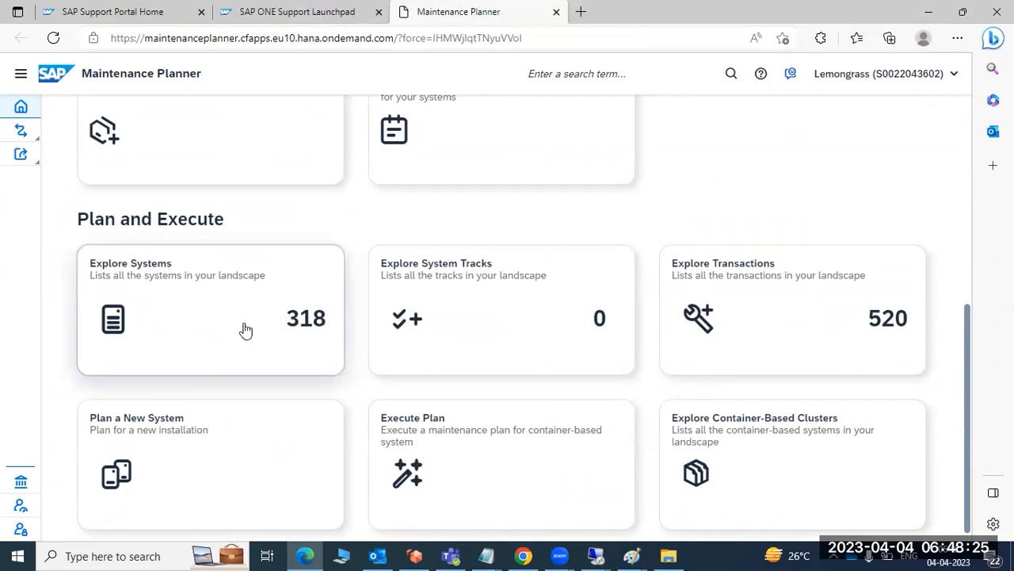
{"action": "scroll", "coordinate": [245, 329], "scroll_direction": "down", "scroll_amount": 1}
{"action": "scroll", "coordinate": [243, 356], "scroll_direction": "up", "scroll_amount": 5}
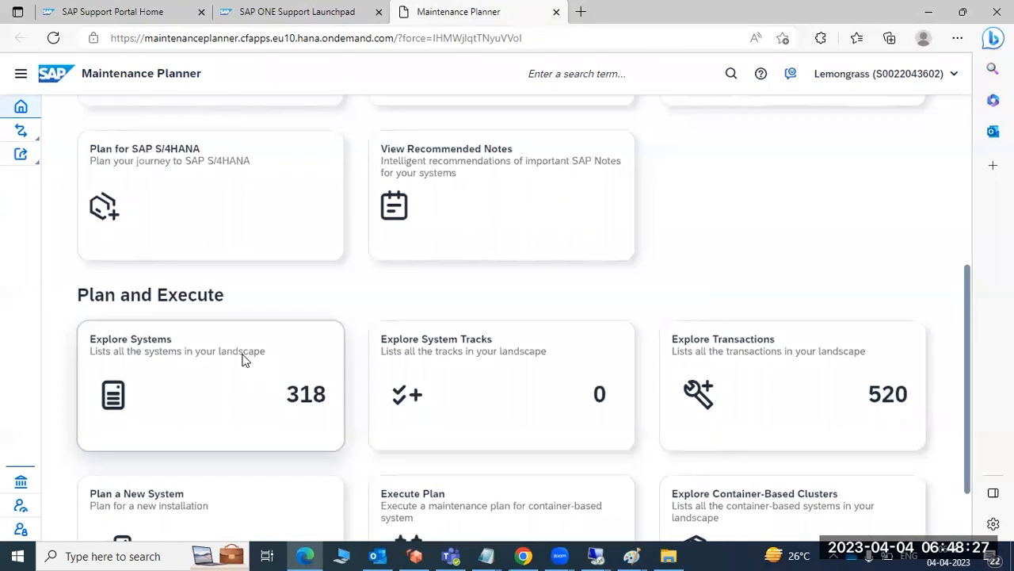
{"action": "scroll", "coordinate": [239, 347], "scroll_direction": "down", "scroll_amount": 5}
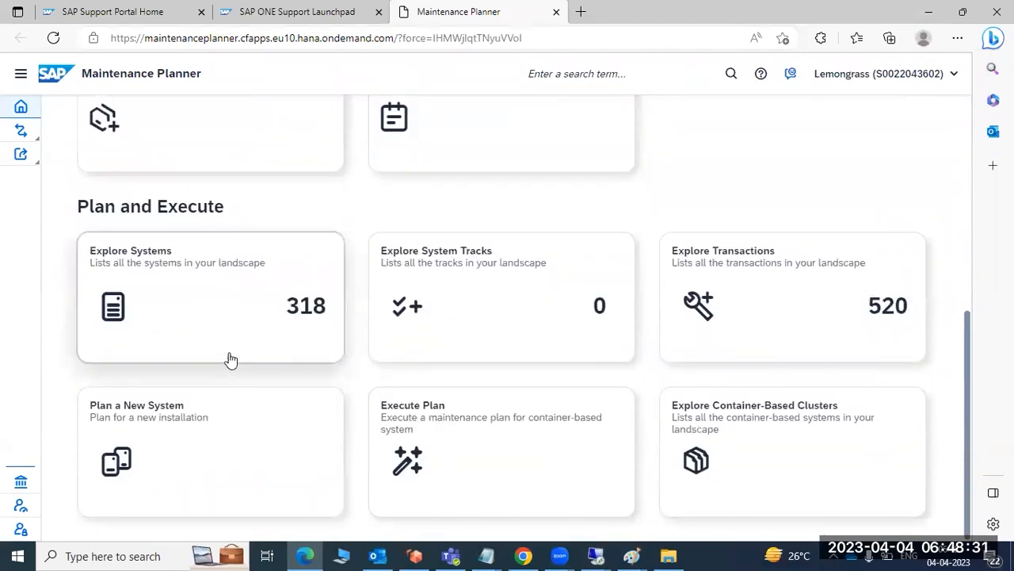
{"action": "left_click", "coordinate": [221, 334]}
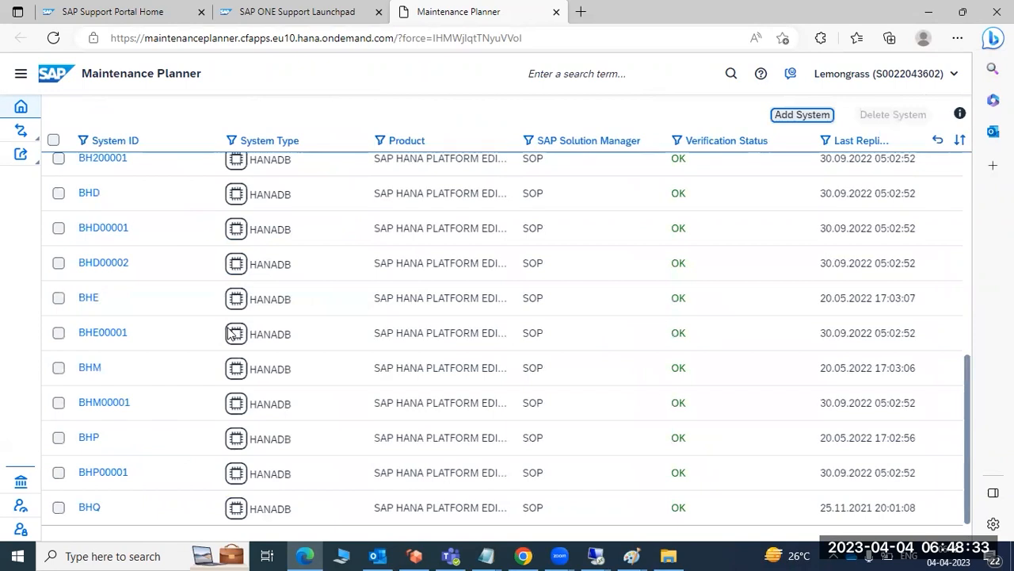
Start adding a system, accept the advisory about Solution Manager replication and choose sysinfo_ECP.xml as the system information file.
{"action": "left_click", "coordinate": [788, 118]}
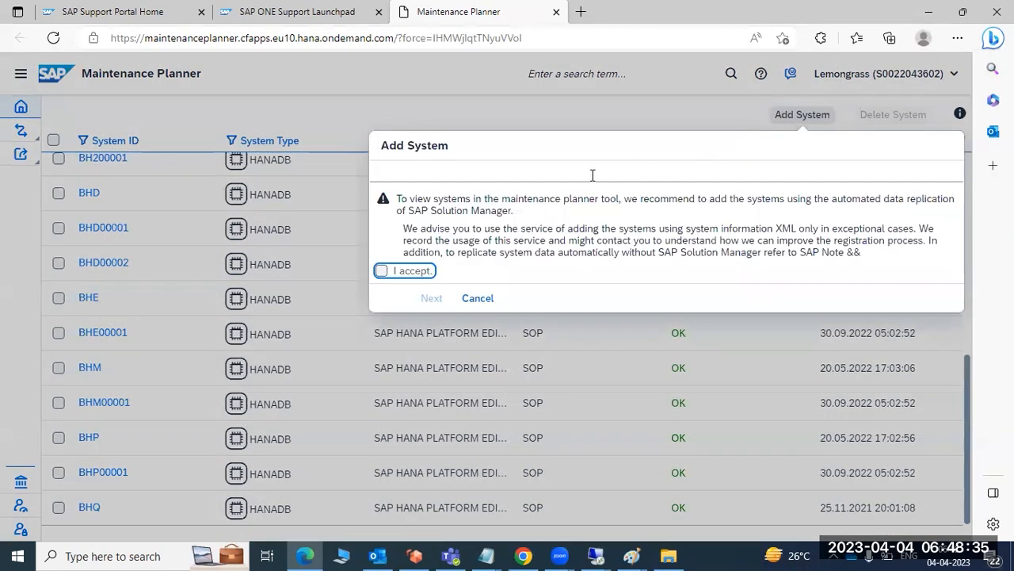
{"action": "left_click", "coordinate": [405, 271]}
{"action": "left_click", "coordinate": [426, 298]}
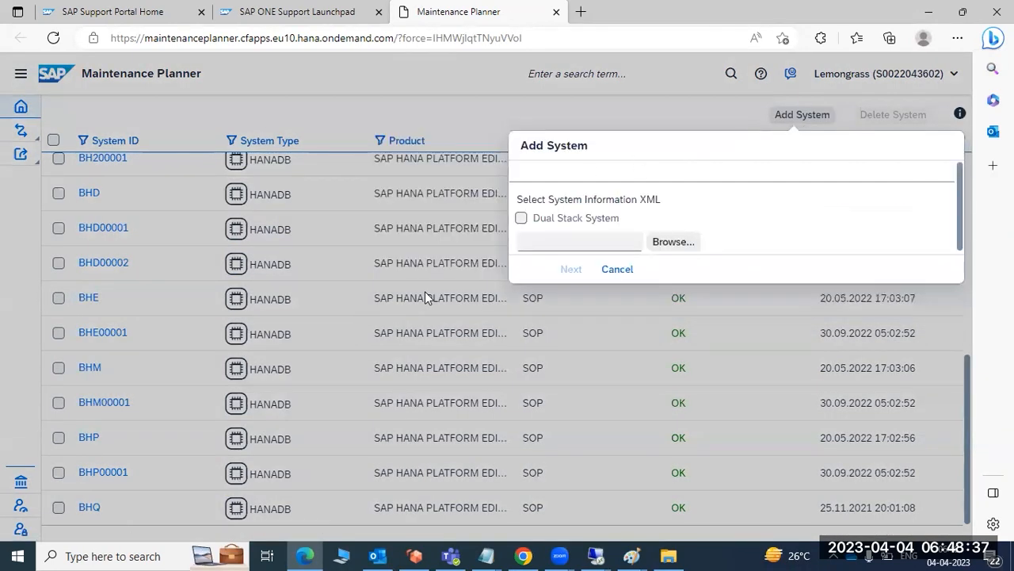
{"action": "left_click", "coordinate": [670, 243]}
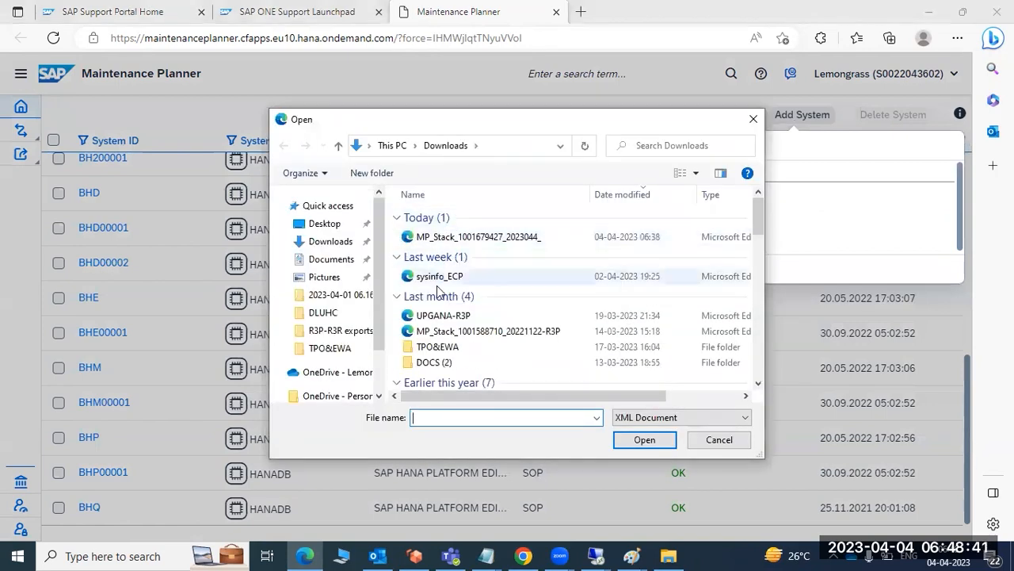
{"action": "double_click", "coordinate": [435, 276]}
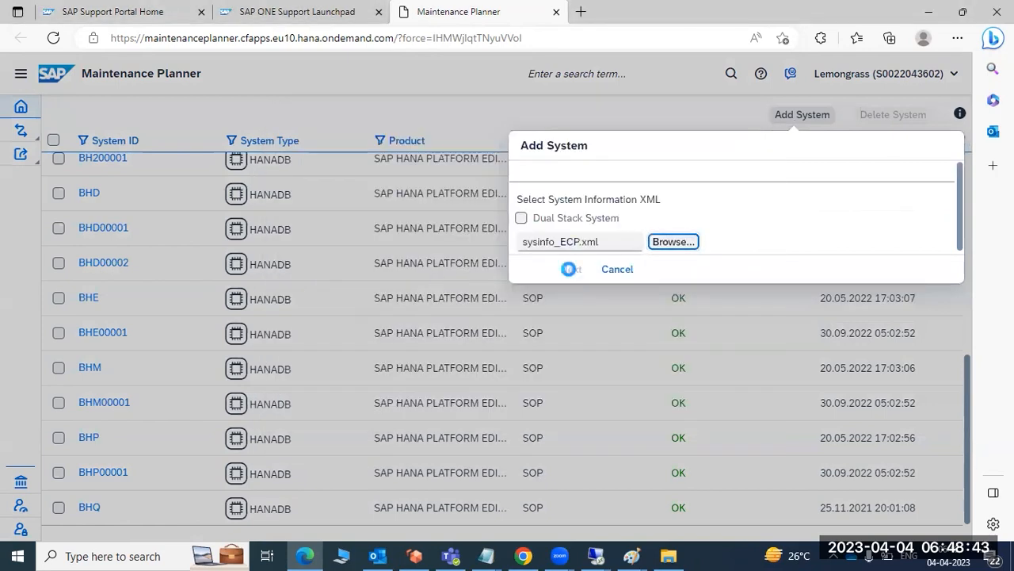
Accept the ECP system details and give Others as the reason for using system information XML, with the text "sdsfd".
{"action": "left_click", "coordinate": [571, 270]}
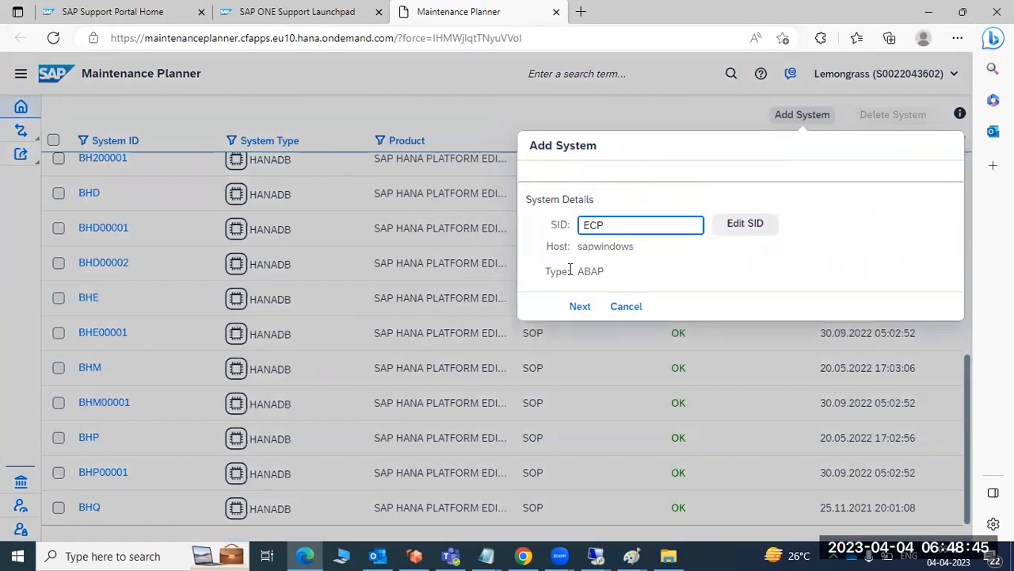
{"action": "left_click", "coordinate": [577, 308]}
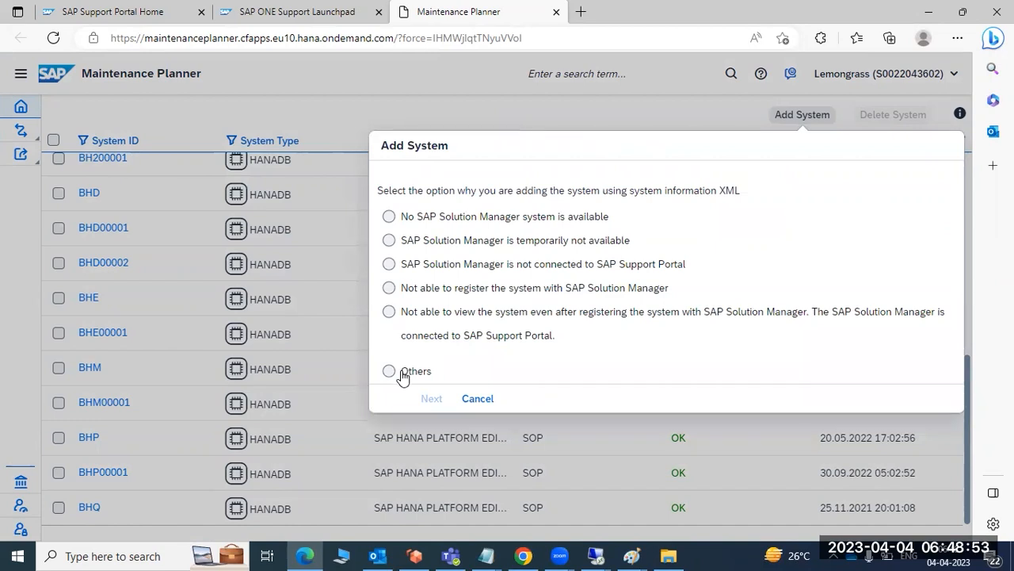
{"action": "left_click", "coordinate": [401, 374]}
{"action": "left_click", "coordinate": [431, 399]}
{"action": "type", "text": "sdsfdf"}
{"action": "left_click", "coordinate": [587, 257]}
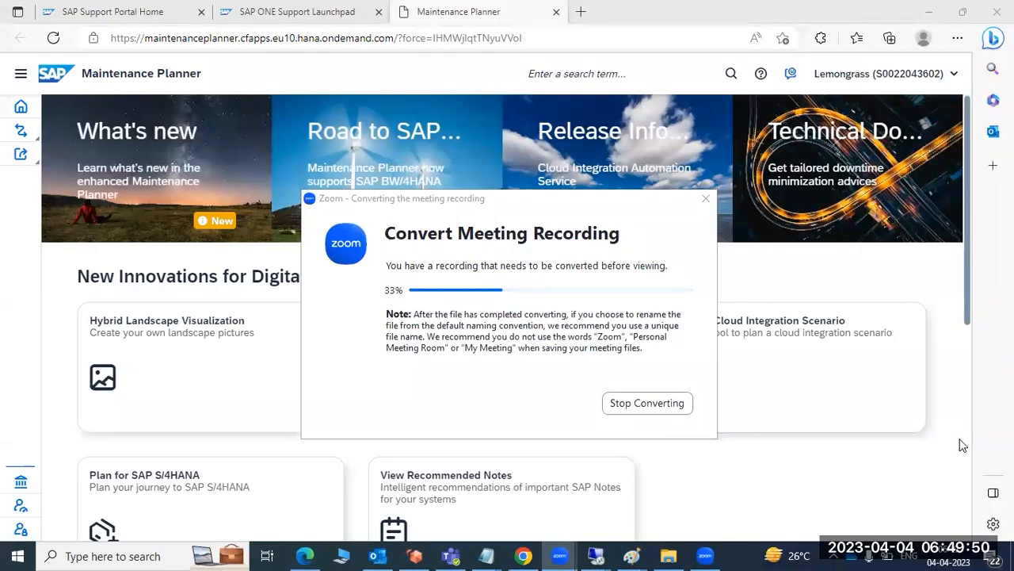
Open the landscape systems list from the home page again and browse the entries from ASP through to EBE.
{"action": "scroll", "coordinate": [618, 442], "scroll_direction": "down", "scroll_amount": 3}
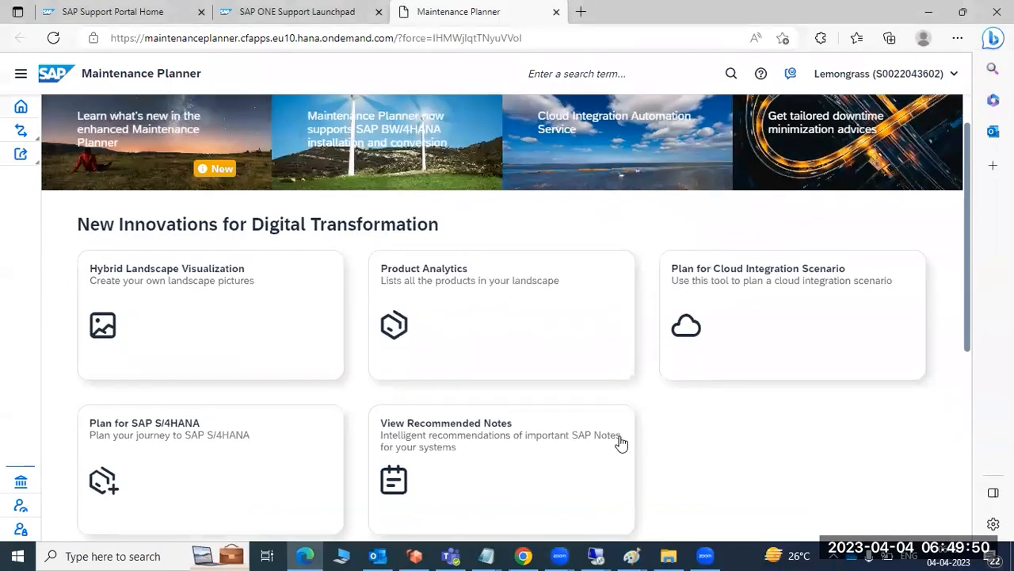
{"action": "scroll", "coordinate": [618, 443], "scroll_direction": "down", "scroll_amount": 2}
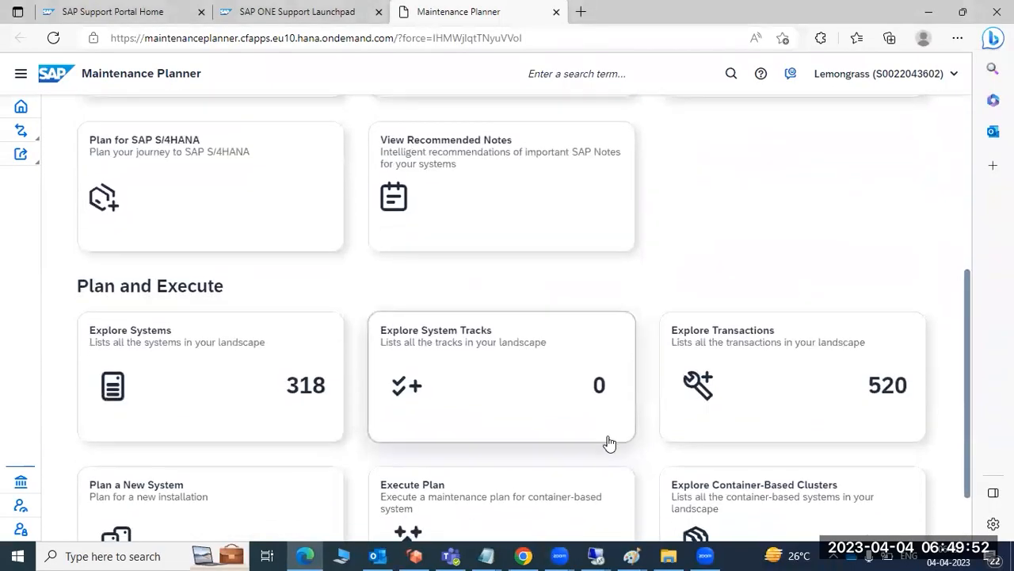
{"action": "left_click", "coordinate": [209, 386]}
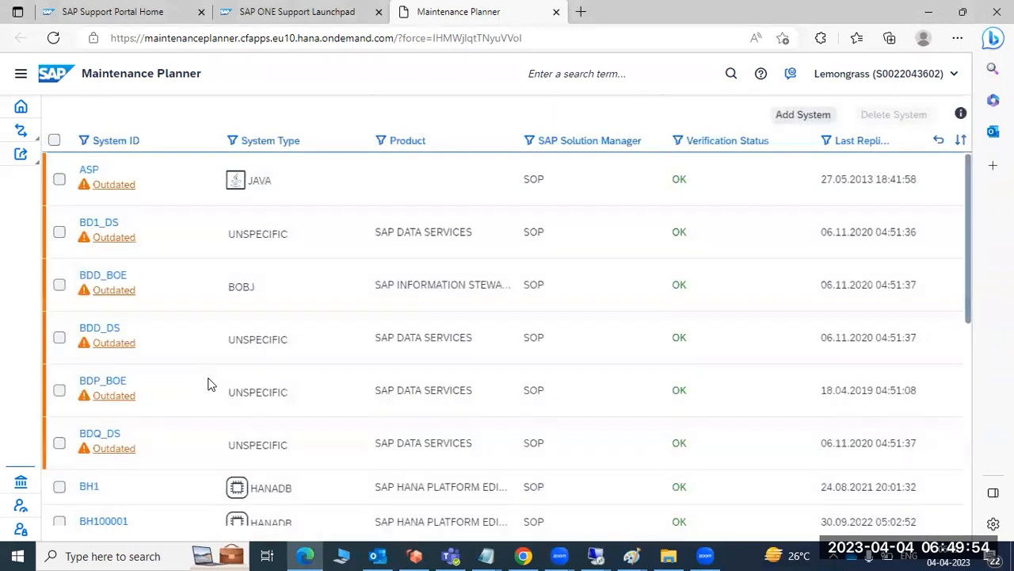
{"action": "scroll", "coordinate": [122, 439], "scroll_direction": "down", "scroll_amount": 5}
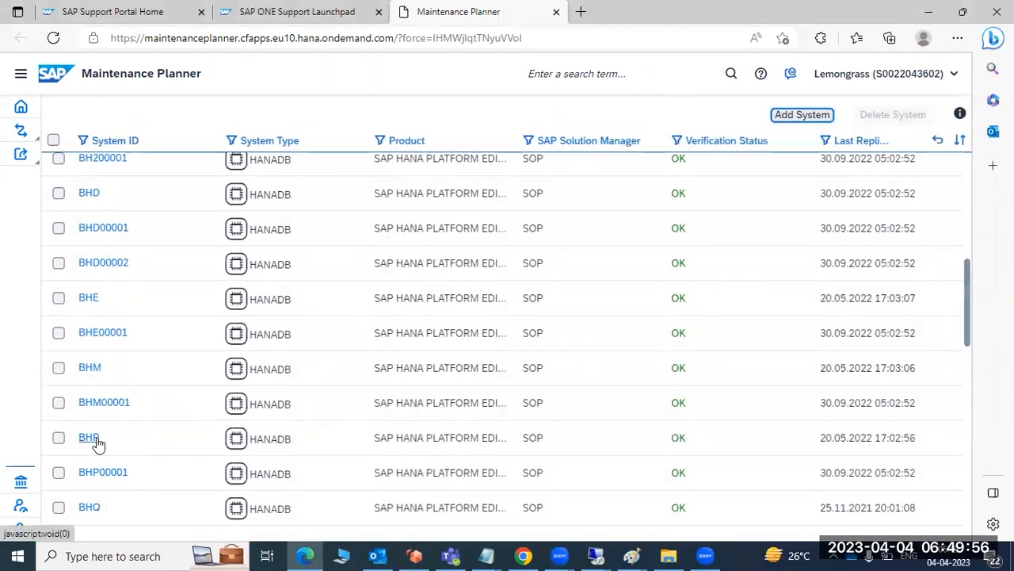
{"action": "scroll", "coordinate": [97, 444], "scroll_direction": "down", "scroll_amount": 10}
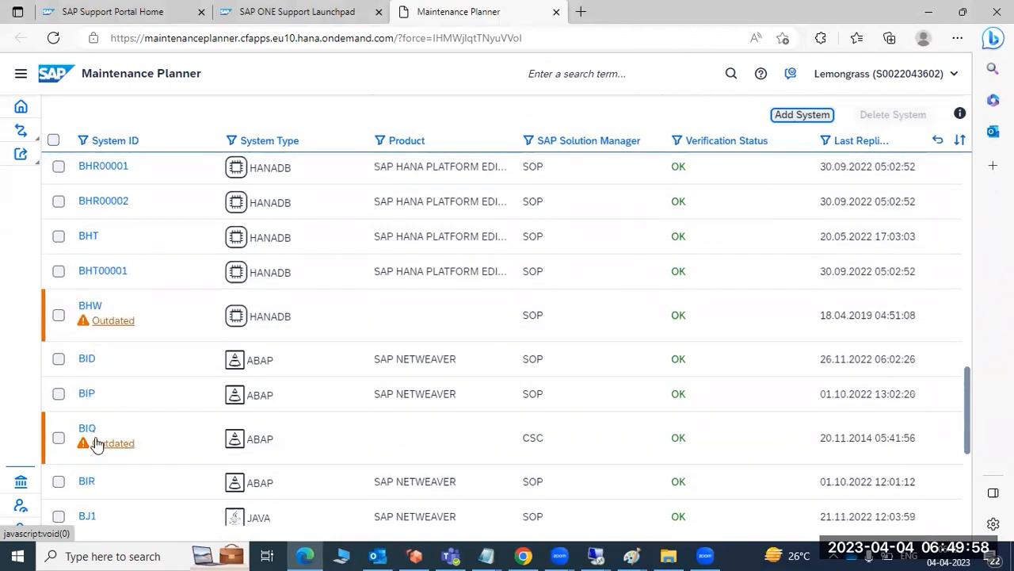
{"action": "scroll", "coordinate": [96, 443], "scroll_direction": "down", "scroll_amount": 15}
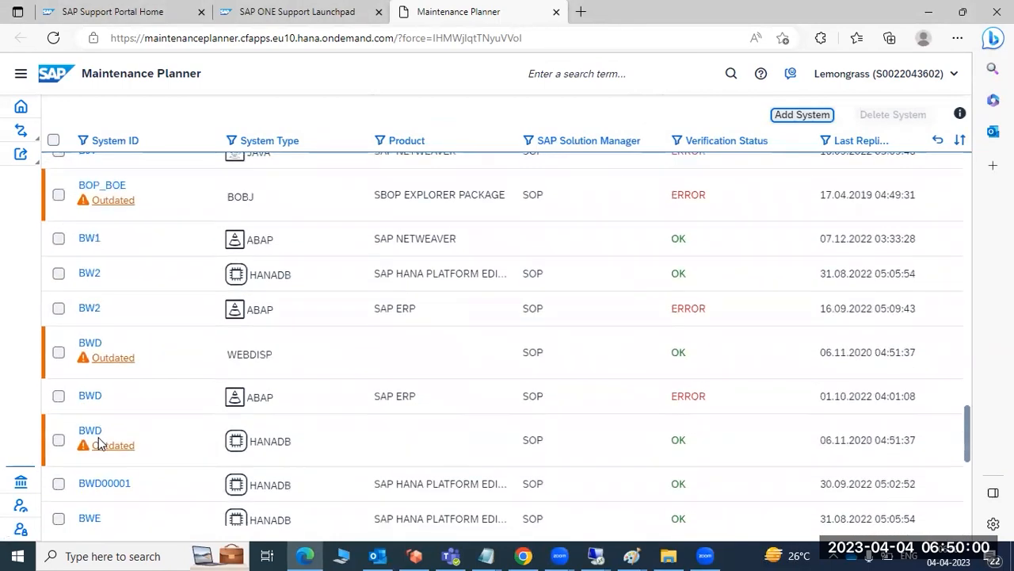
{"action": "scroll", "coordinate": [101, 444], "scroll_direction": "down", "scroll_amount": 15}
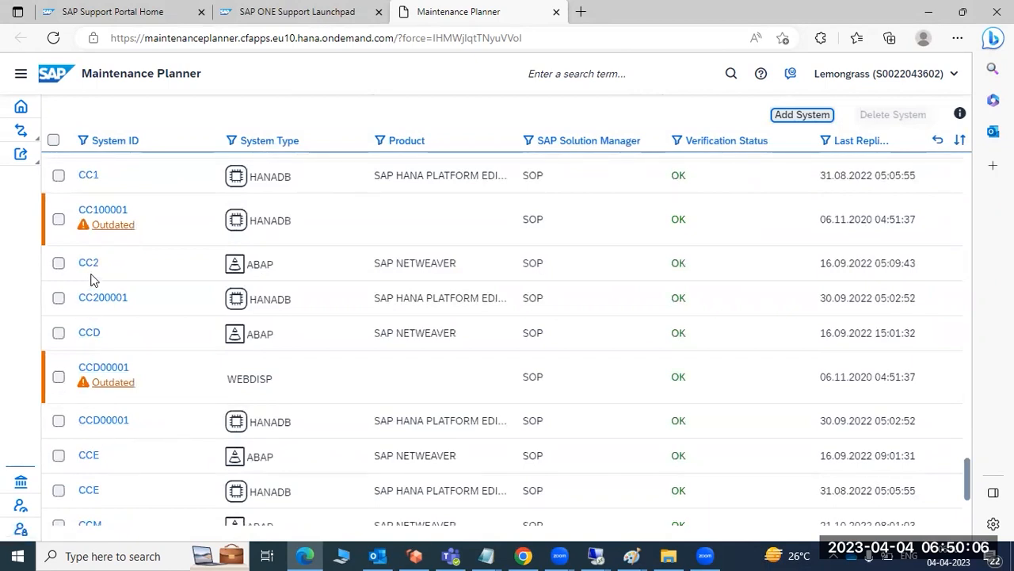
{"action": "scroll", "coordinate": [92, 349], "scroll_direction": "down", "scroll_amount": 10}
{"action": "scroll", "coordinate": [94, 348], "scroll_direction": "down", "scroll_amount": 10}
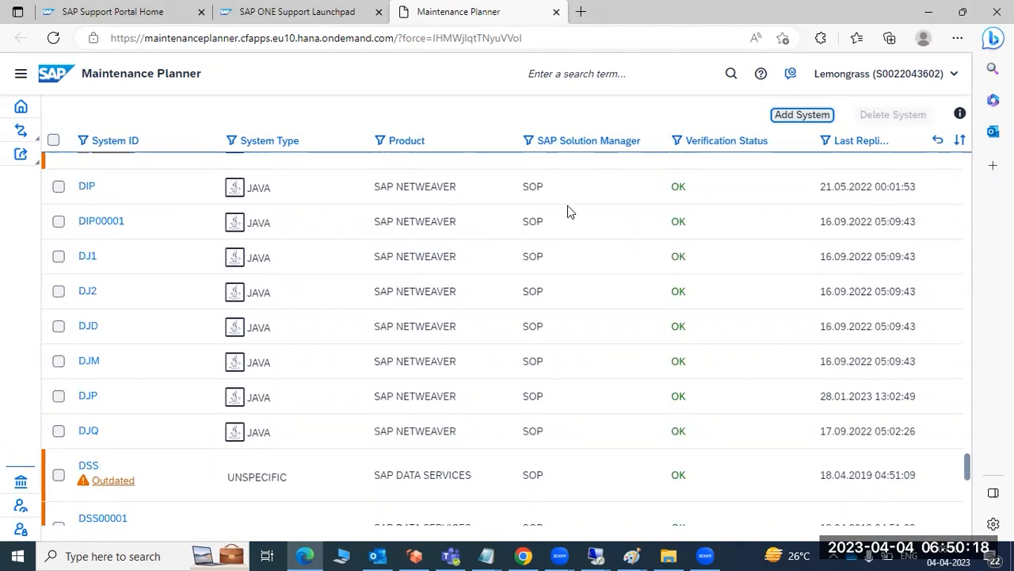
{"action": "scroll", "coordinate": [539, 356], "scroll_direction": "down", "scroll_amount": 3}
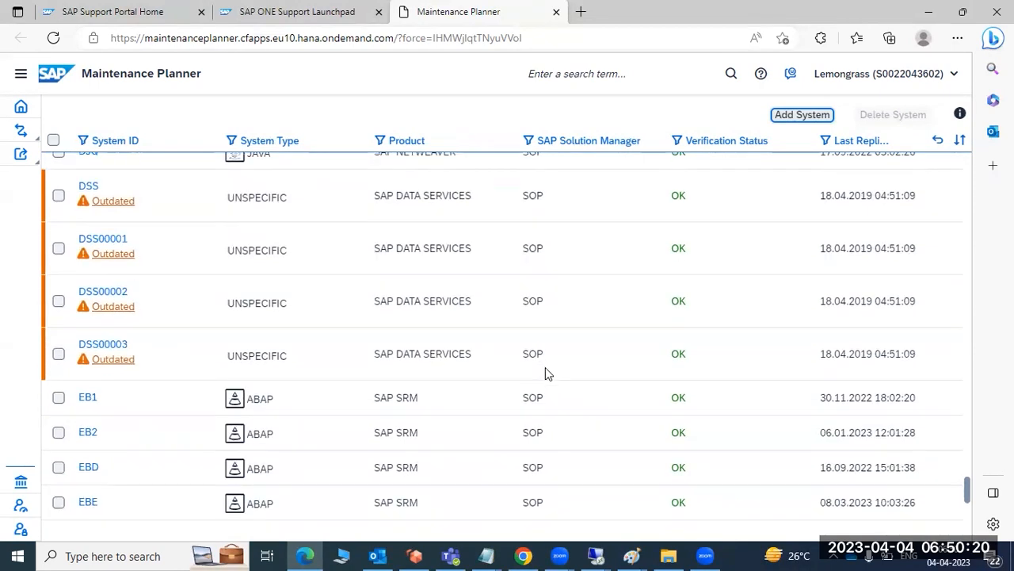
{"action": "scroll", "coordinate": [570, 365], "scroll_direction": "up", "scroll_amount": 3}
Filter the systems list by SAP Solution Manager with all values selected, including SOP, CSC, SOR and the blank entry.
{"action": "left_click", "coordinate": [602, 149]}
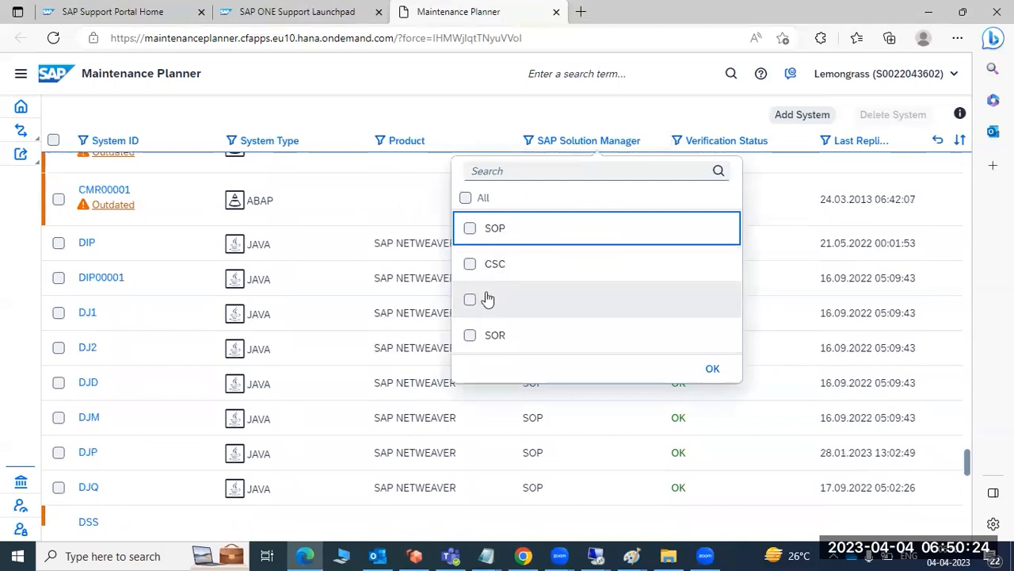
{"action": "left_click", "coordinate": [465, 198]}
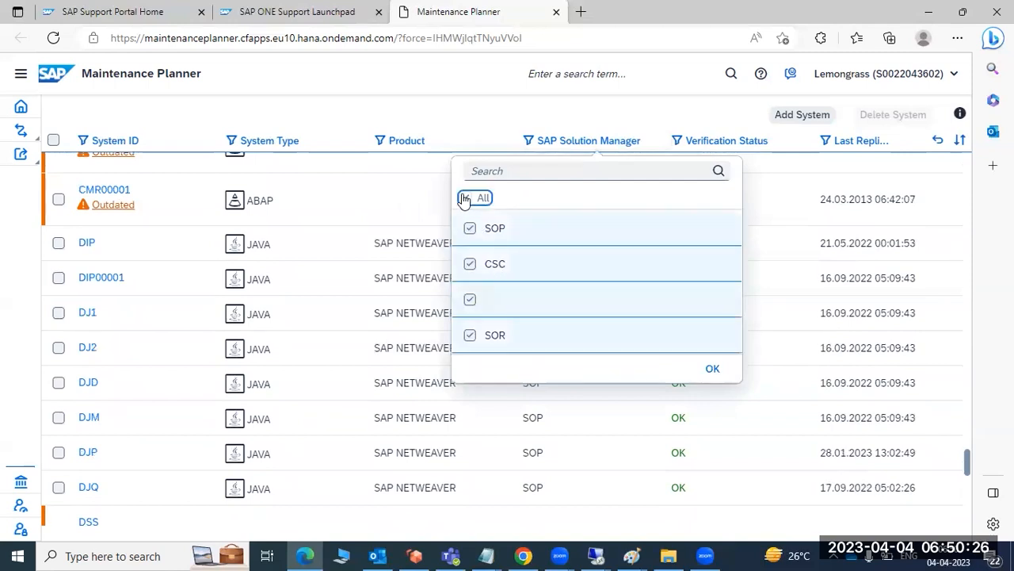
{"action": "left_click", "coordinate": [714, 371]}
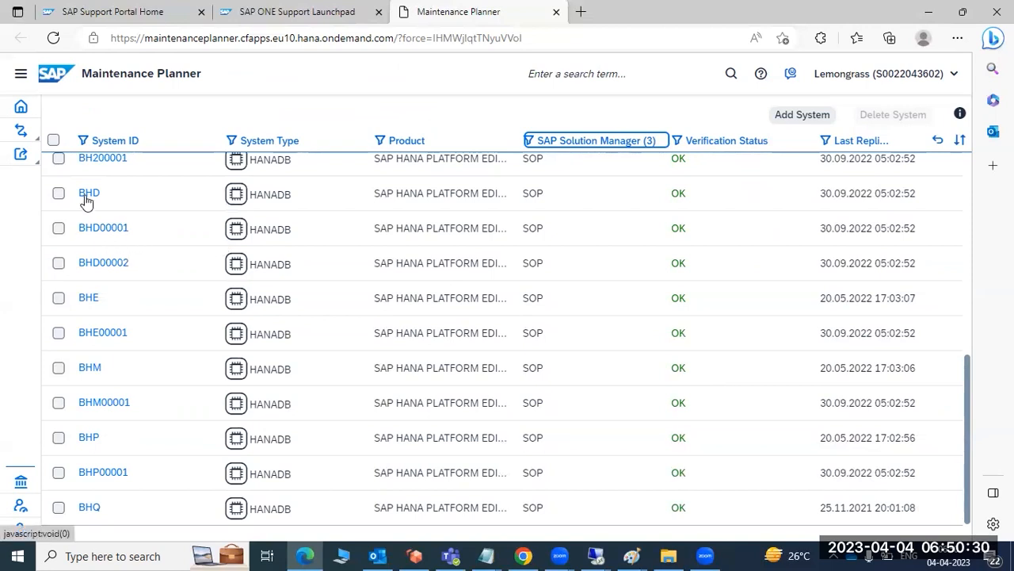
Return to the home page and look over the Plan and Execute and digital transformation sections.
{"action": "left_click", "coordinate": [21, 107]}
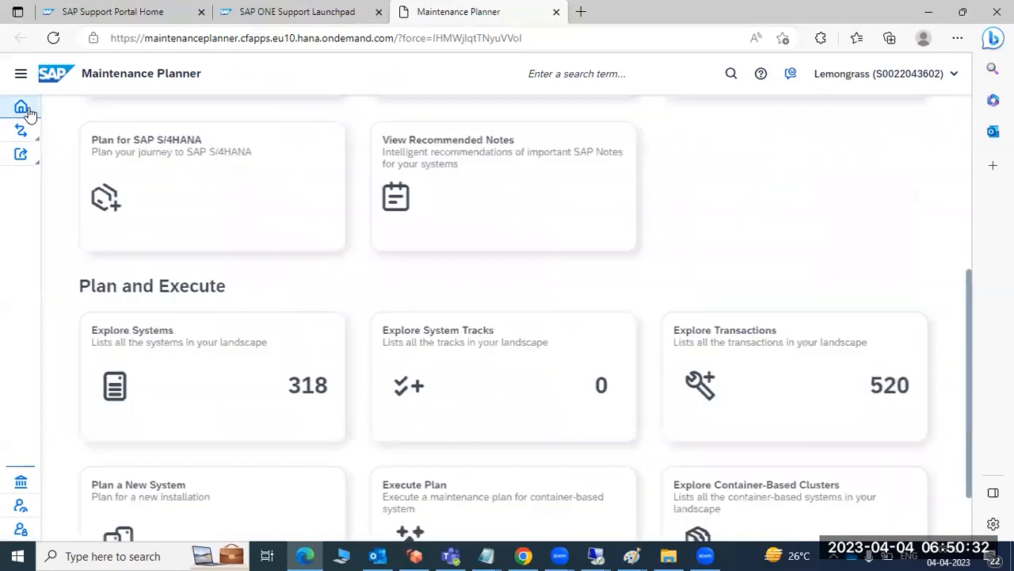
{"action": "scroll", "coordinate": [480, 392], "scroll_direction": "down", "scroll_amount": 2}
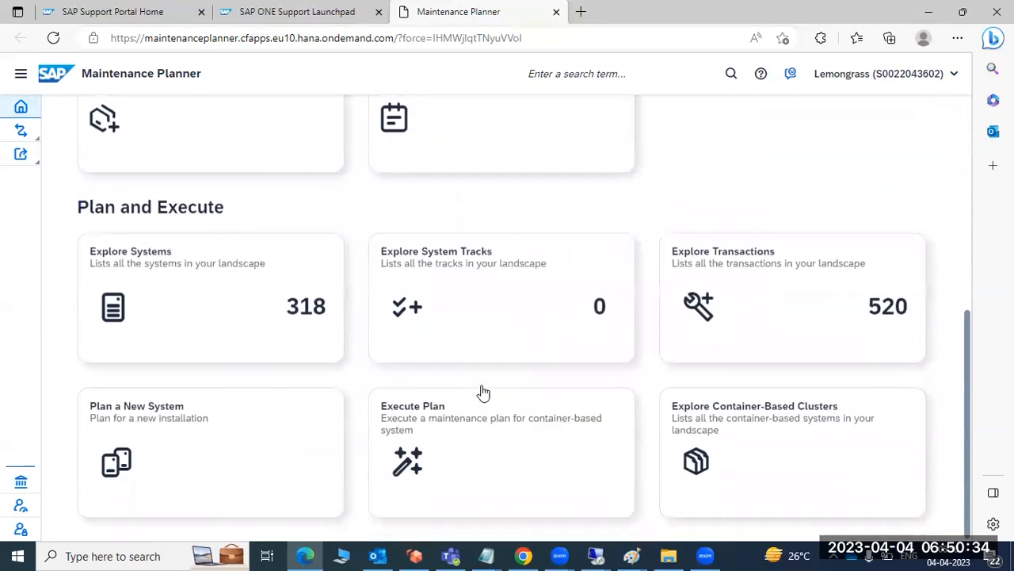
{"action": "scroll", "coordinate": [502, 407], "scroll_direction": "up", "scroll_amount": 4}
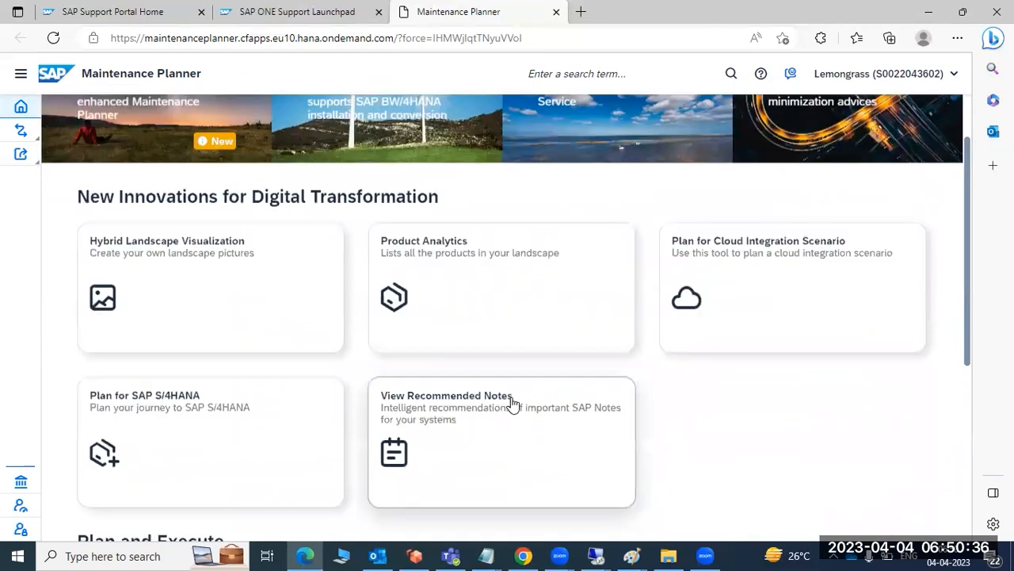
Switch to the SAP upgrade notes in Paint and review the line on uploading sysinfo.xml into MP.
{"action": "scroll", "coordinate": [512, 403], "scroll_direction": "down", "scroll_amount": 4}
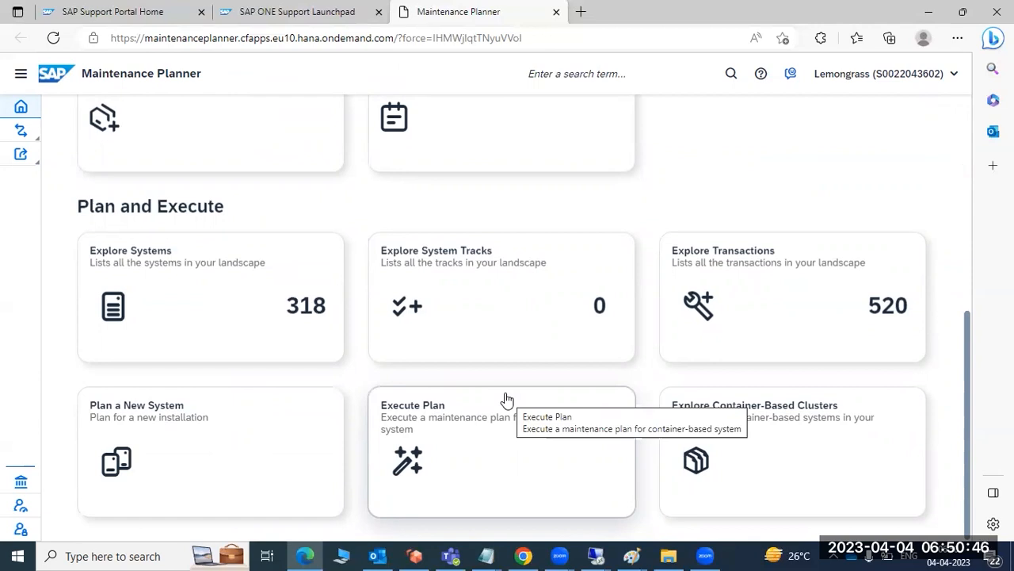
{"action": "left_click", "coordinate": [634, 556]}
{"action": "left_click", "coordinate": [589, 494]}
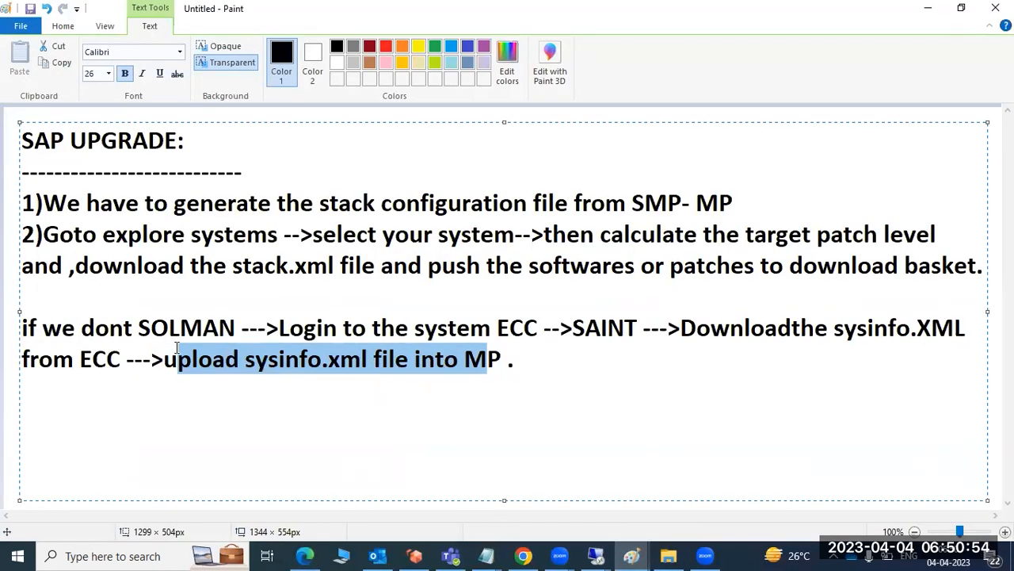
{"action": "left_click", "coordinate": [117, 306]}
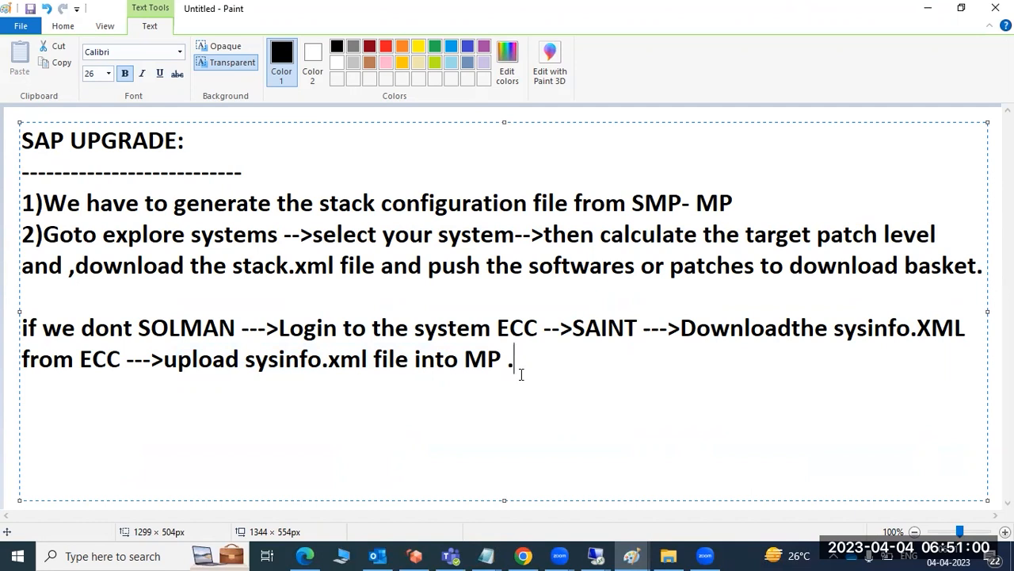
Start a new item numbered 3) below the sysinfo.xml paragraph, after a blank line.
{"action": "key", "text": "Return"}
{"action": "key", "text": "Return"}
{"action": "type", "text": "3)"}
Replace all the upgrade notes with the heading "Pre-Patch steps :" underlined by a row of equals signs.
{"action": "key", "text": "ctrl+a"}
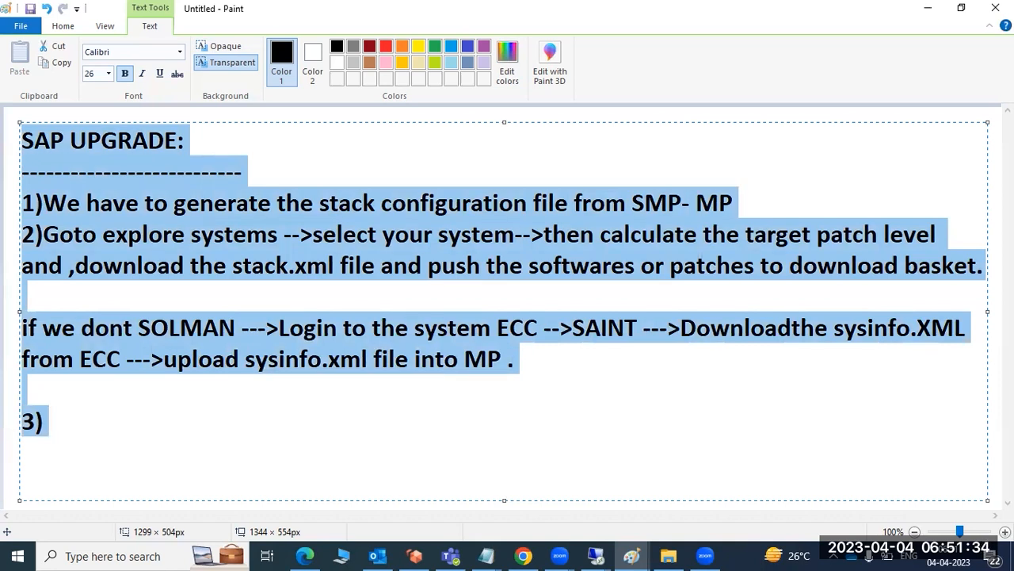
{"action": "type", "text": "Pre"}
{"action": "type", "text": "-"}
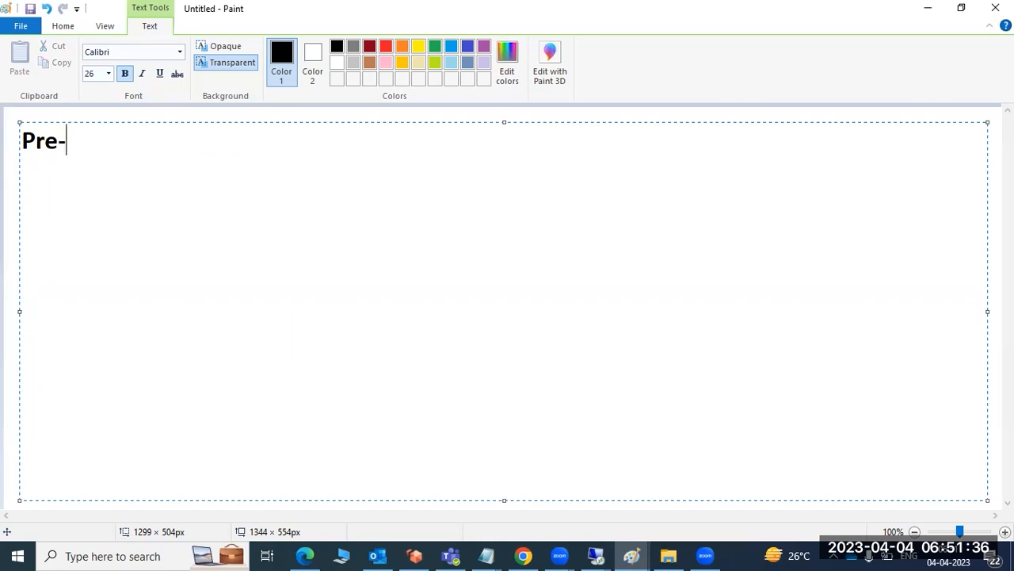
{"action": "type", "text": "Patch steps :"}
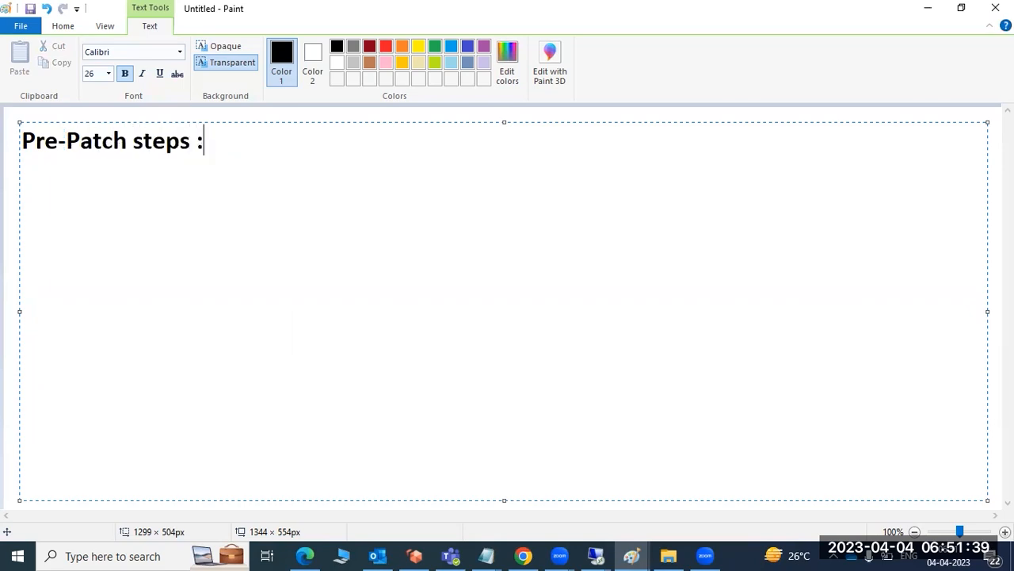
{"action": "key", "text": "Return"}
{"action": "type", "text": "=============="}
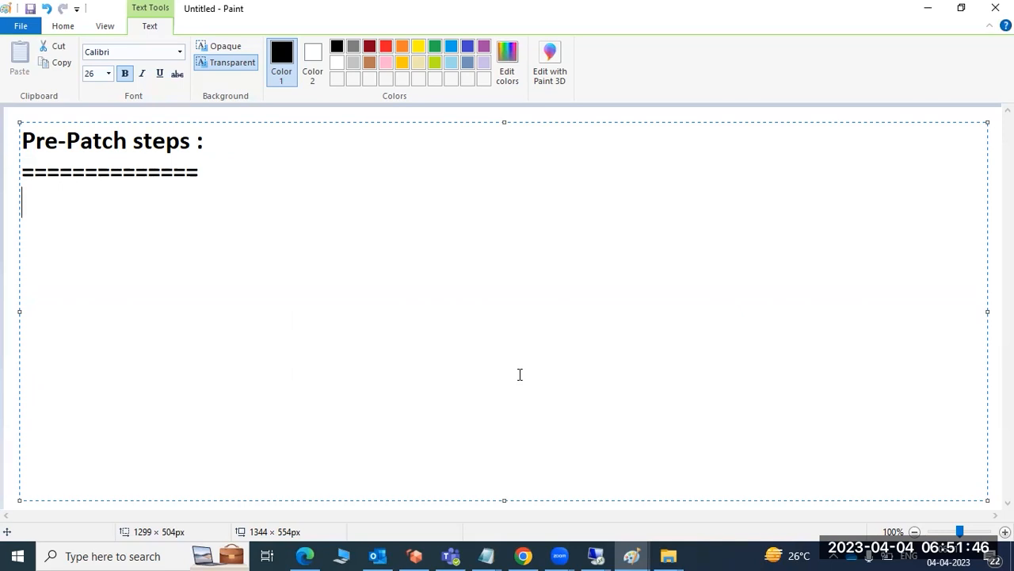
Add the first item under the heading: "1)Download the stack.xml".
{"action": "type", "text": "1)"}
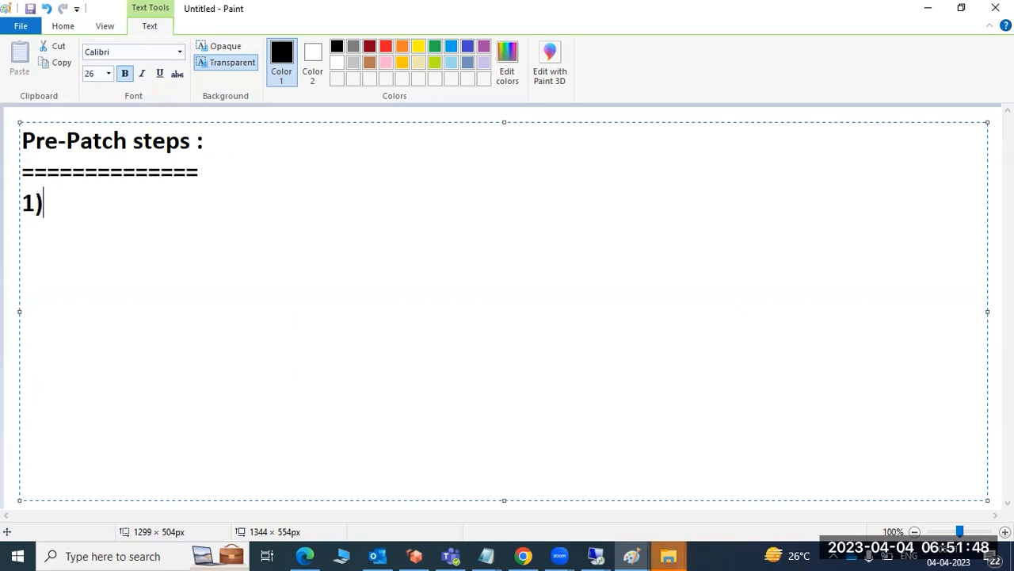
{"action": "type", "text": "Downloa"}
{"action": "type", "text": "d the stakc"}
{"action": "type", "text": ".xml"}
{"action": "key", "text": "BackSpace"}
{"action": "key", "text": "BackSpace"}
{"action": "key", "text": "BackSpace"}
{"action": "key", "text": "BackSpace"}
{"action": "key", "text": "BackSpace"}
{"action": "key", "text": "BackSpace"}
{"action": "type", "text": "ck.xml"}
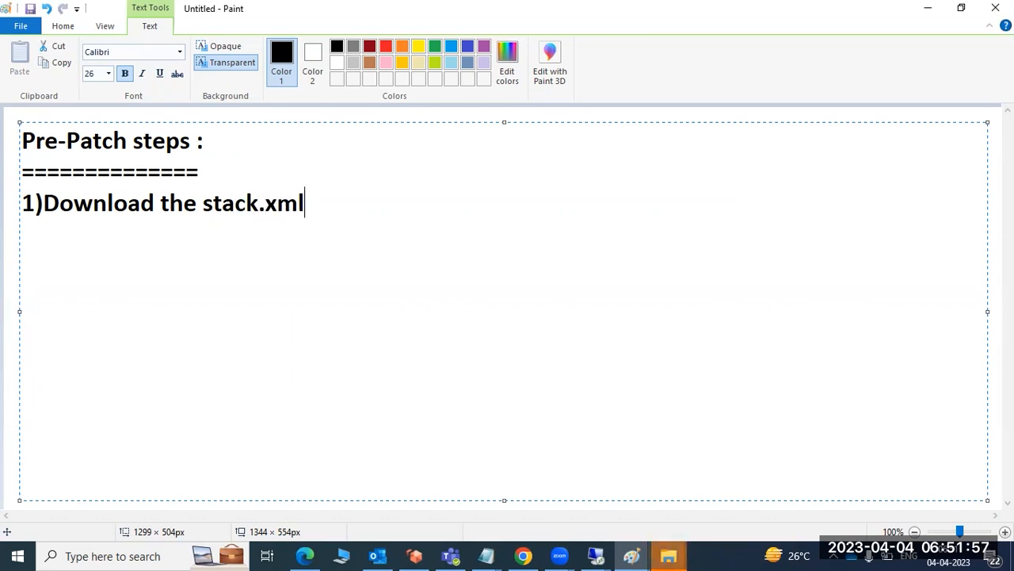
Add the second item on a new line: "2)download the all patches".
{"action": "key", "text": "Return"}
{"action": "type", "text": "2)downl"}
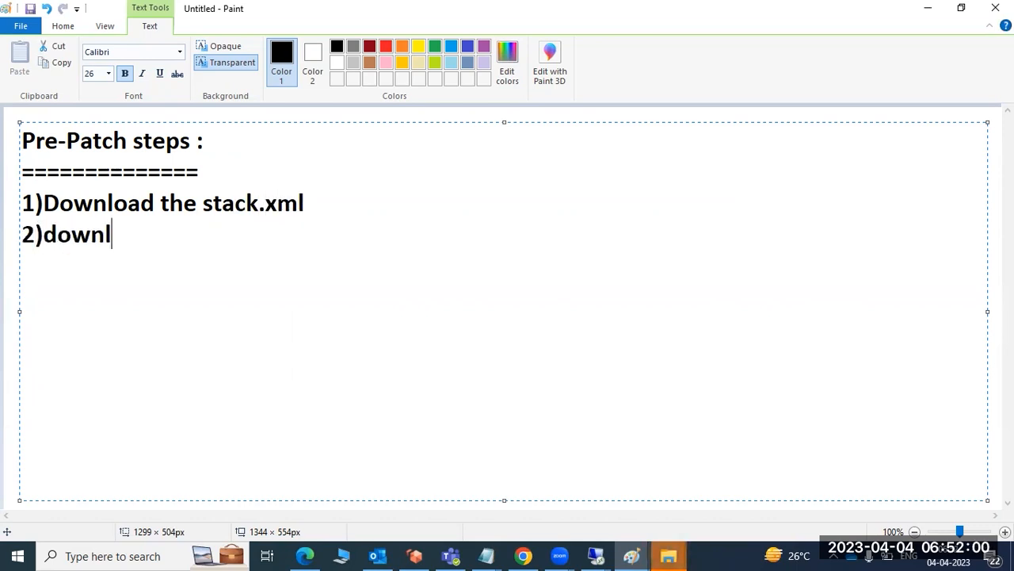
{"action": "type", "text": "oad the all p"}
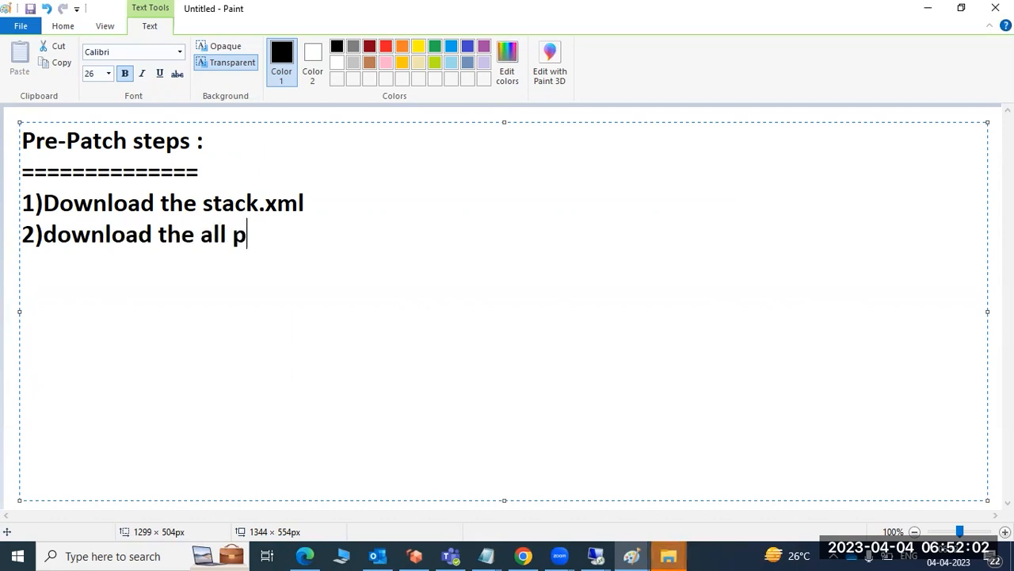
{"action": "type", "text": "atches"}
Add the third item on a new line: "3)move the patches to appliation server".
{"action": "key", "text": "Return"}
{"action": "type", "text": "3)"}
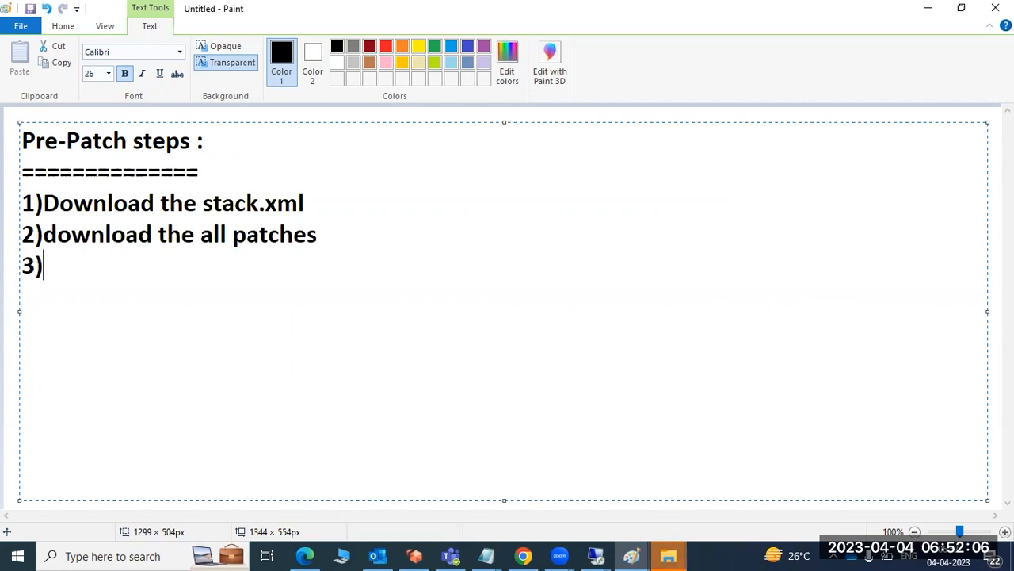
{"action": "type", "text": "move the "}
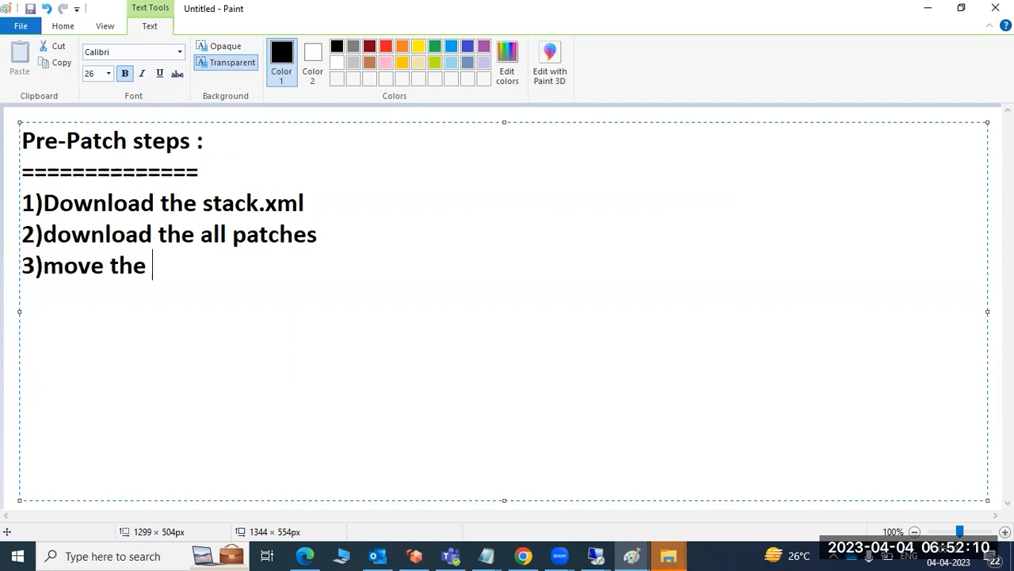
{"action": "type", "text": "patc"}
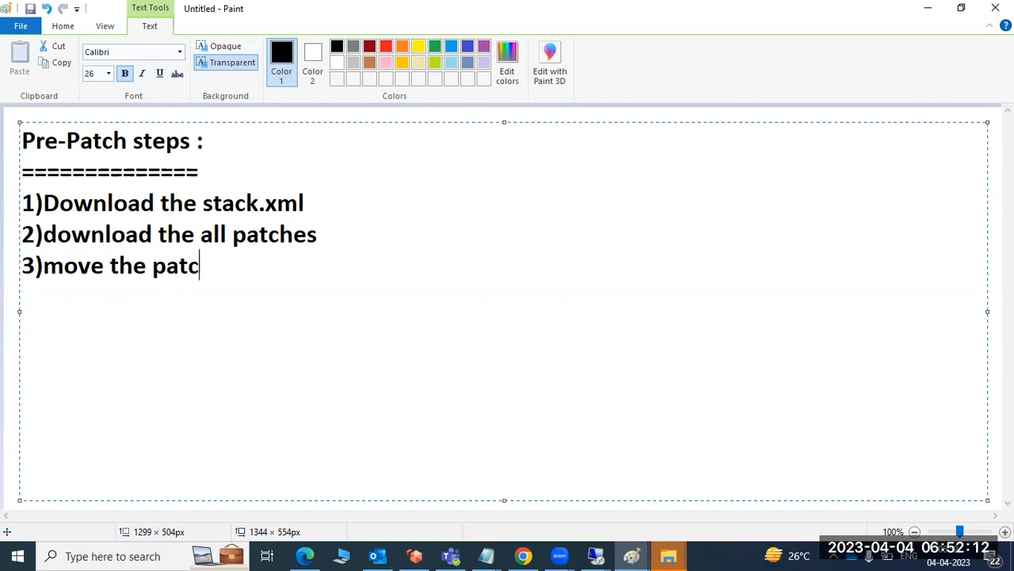
{"action": "type", "text": "hes to app"}
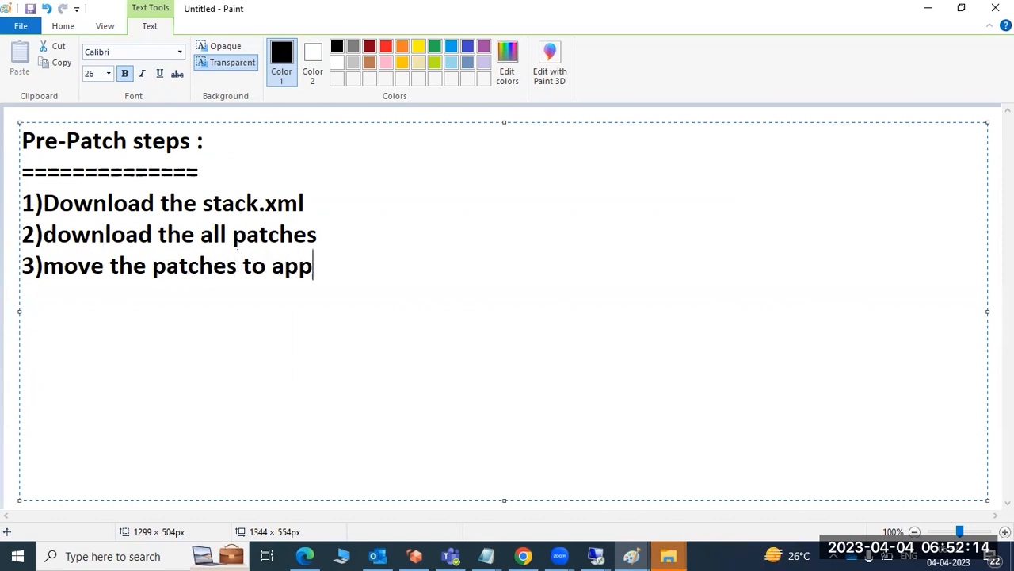
{"action": "type", "text": "liation "}
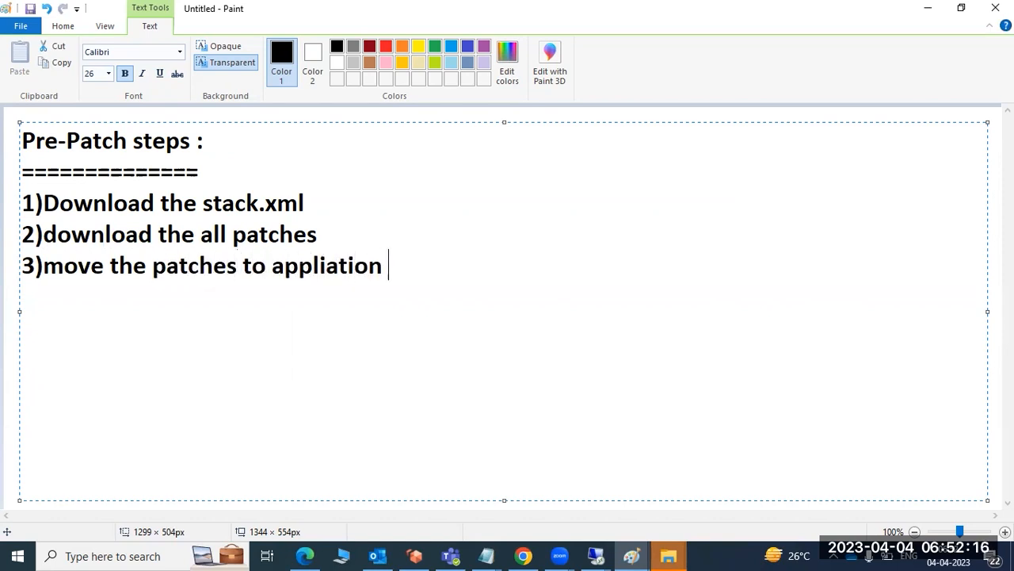
{"action": "type", "text": "server"}
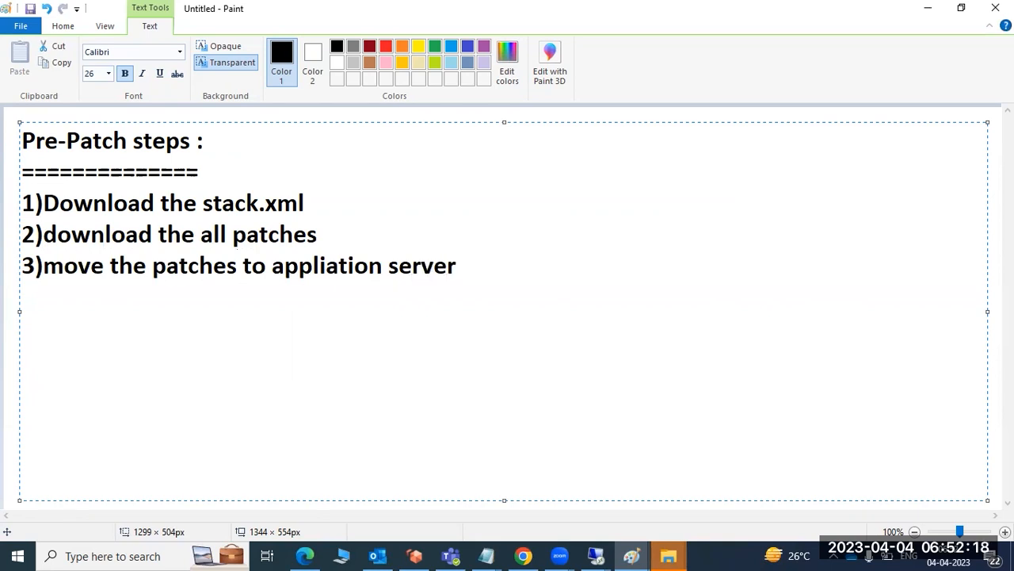
Add the fourth item on a new line: "4)SM13 -there are no failed updates found".
{"action": "key", "text": "Return"}
{"action": "type", "text": "4)SM13 -there are no failed update"}
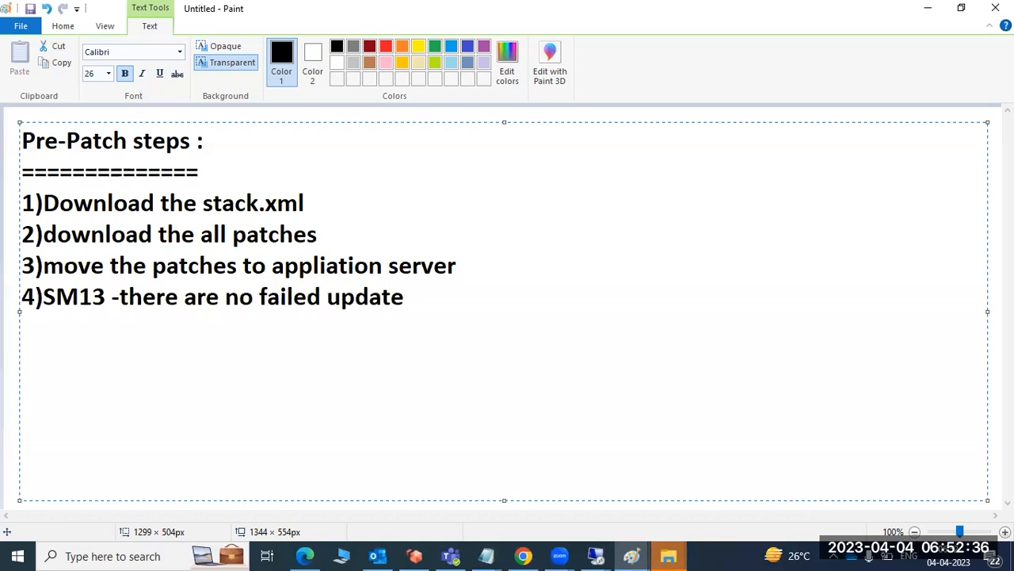
{"action": "type", "text": "s foundd"}
{"action": "key", "text": "BackSpace"}
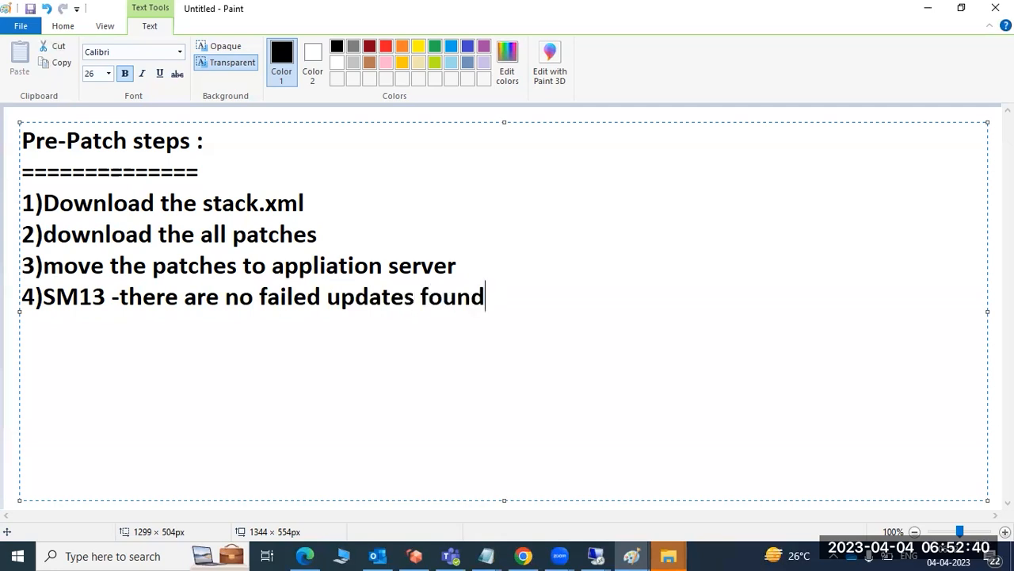
Add the fifth item on a new line: "5)SM58 - no failed transactional RFC's".
{"action": "type", "text": "5)SM5"}
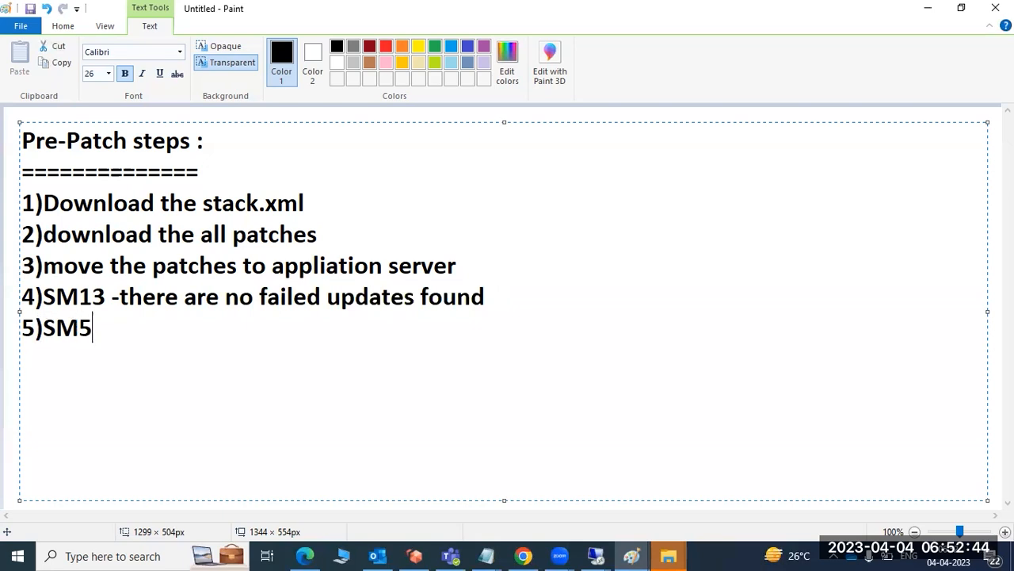
{"action": "type", "text": "8 - no failed"}
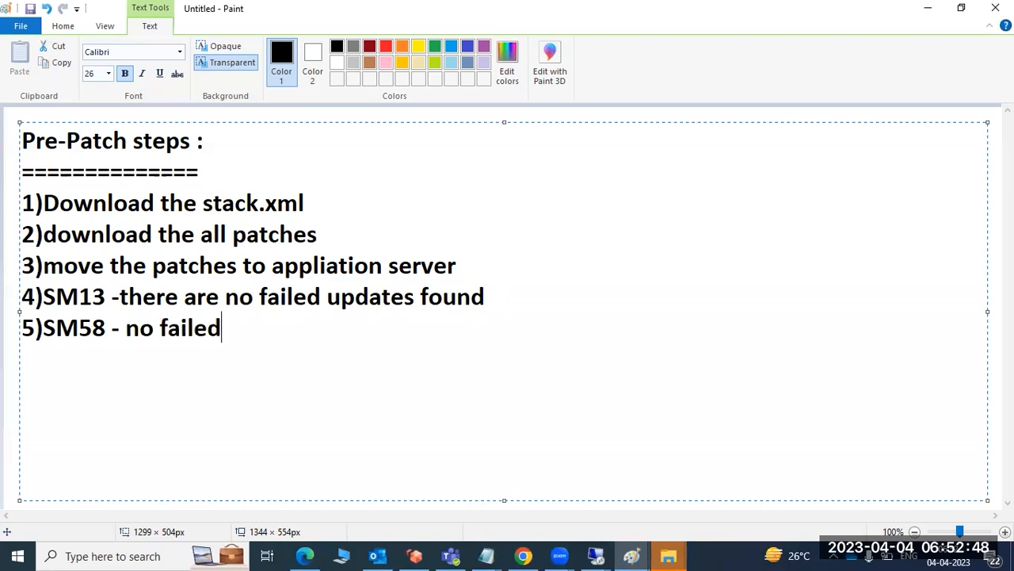
{"action": "type", "text": " transac"}
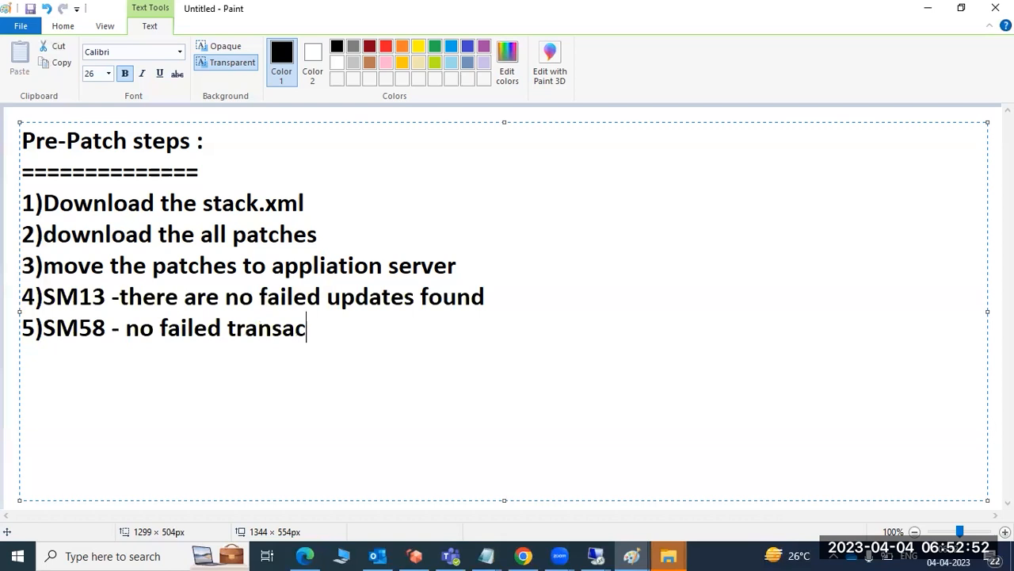
{"action": "type", "text": "tional R"}
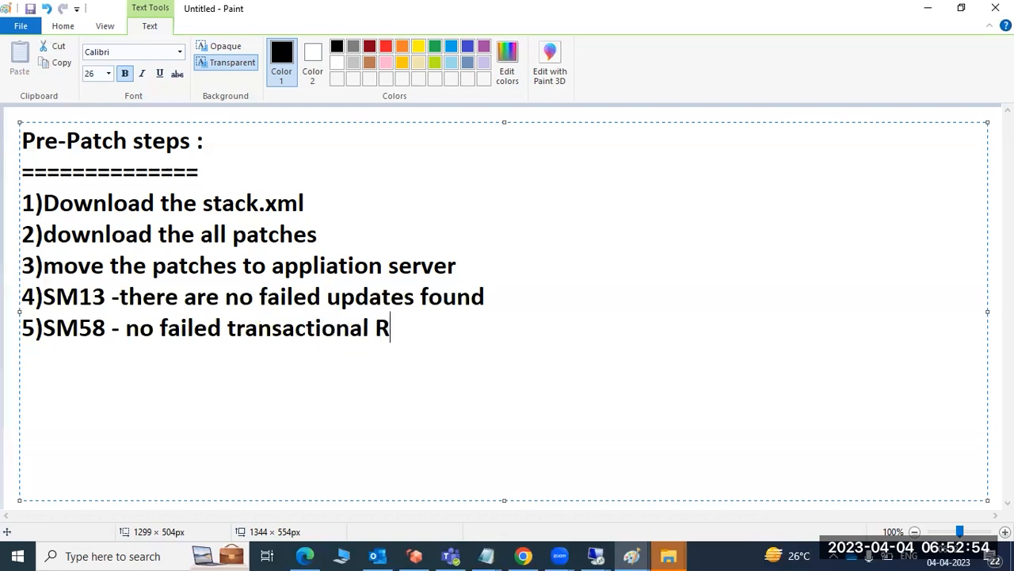
{"action": "type", "text": "FC's"}
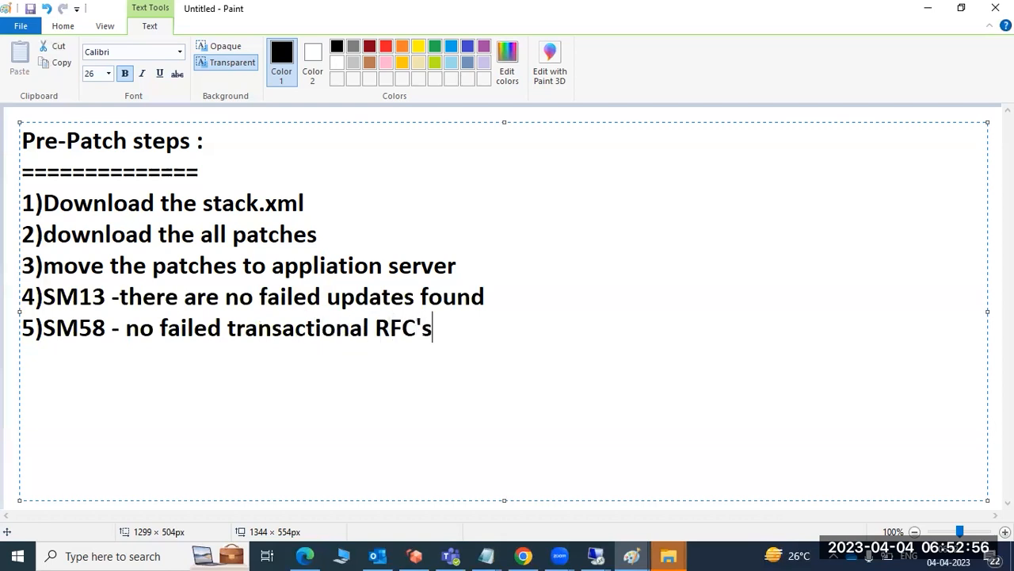
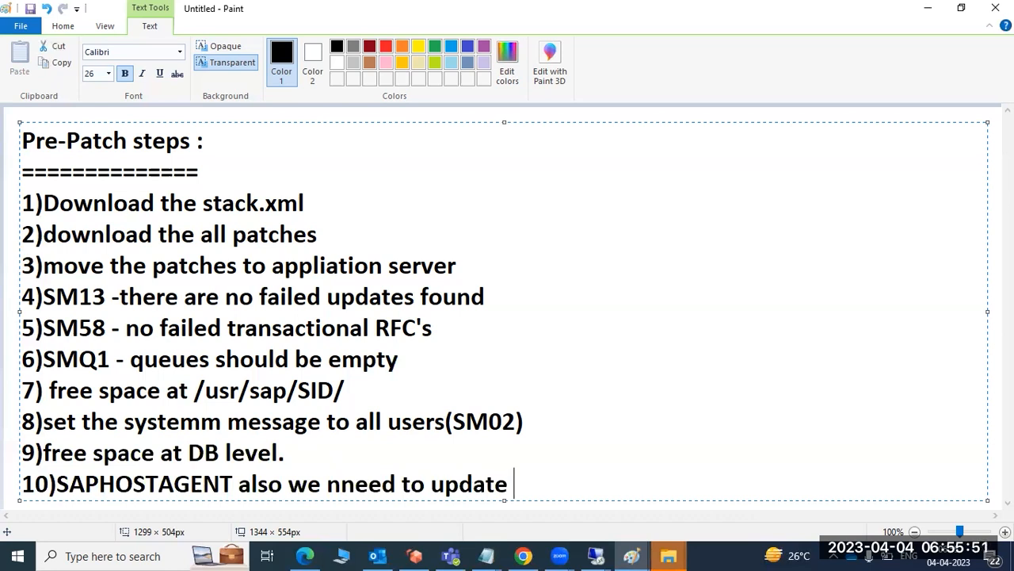
Add the eleventh item on a new line: "11)SPAM/SAINT also we have to update".
{"action": "key", "text": "Return"}
{"action": "type", "text": "11)"}
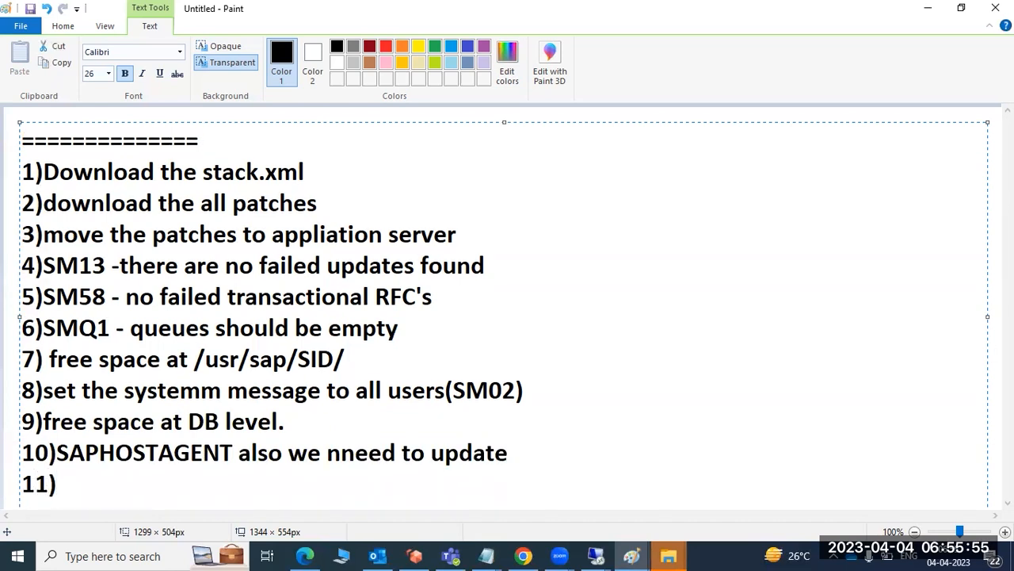
{"action": "type", "text": "SPAM/"}
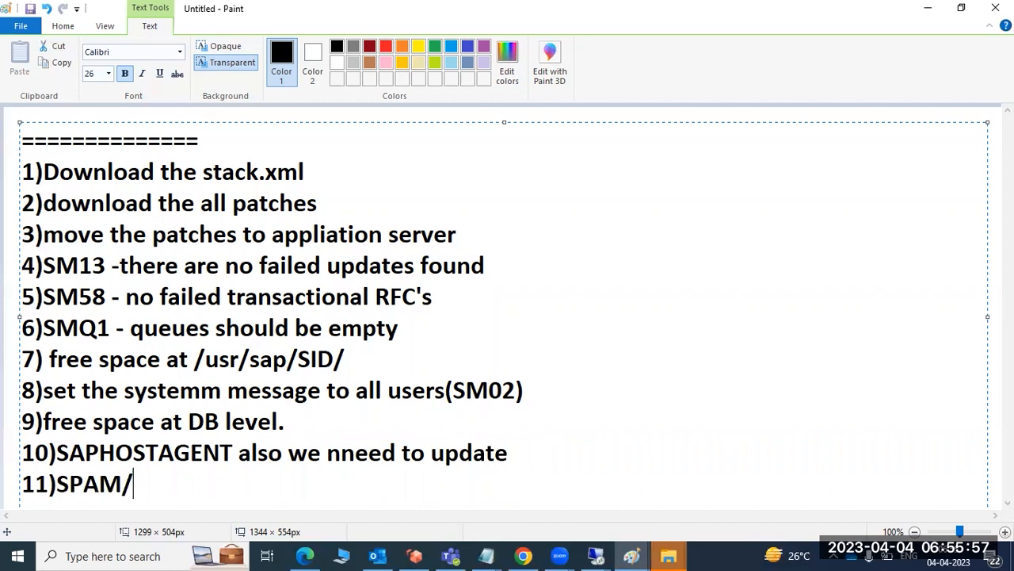
{"action": "type", "text": "SAINT also we"}
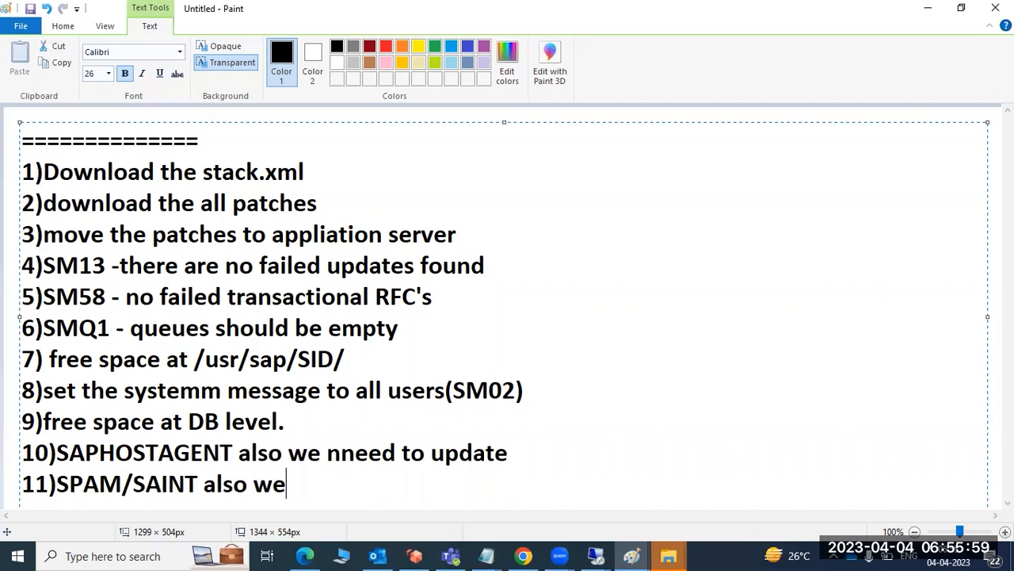
{"action": "type", "text": " have to pdate"}
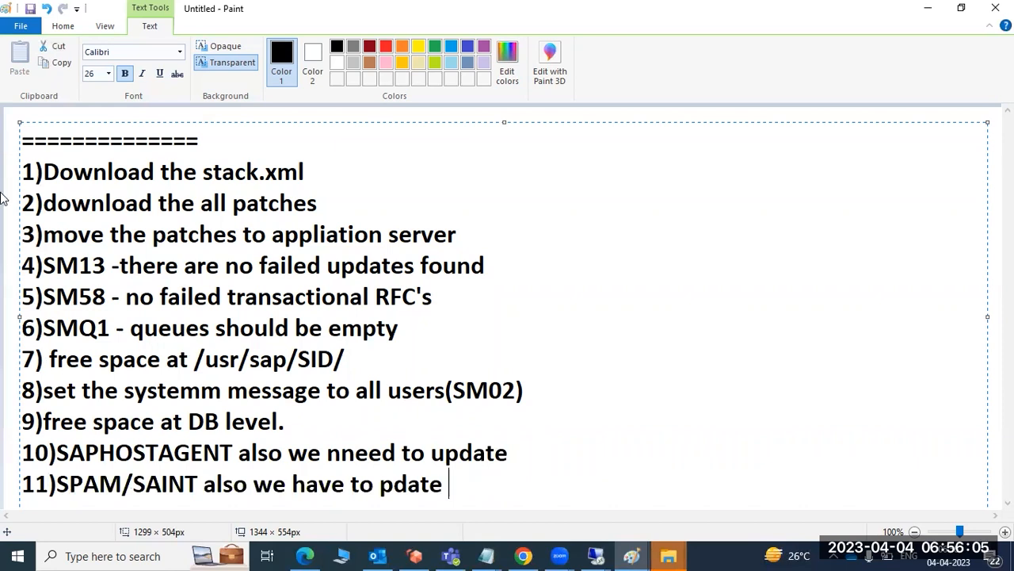
{"action": "left_click", "coordinate": [381, 485]}
{"action": "type", "text": "u"}
Review the pre-patch list, highlighting the items on downloading stack.xml, downloading all patches and moving the patches to the application server.
{"action": "left_click_drag", "start_coordinate": [475, 489], "coordinate": [24, 117]}
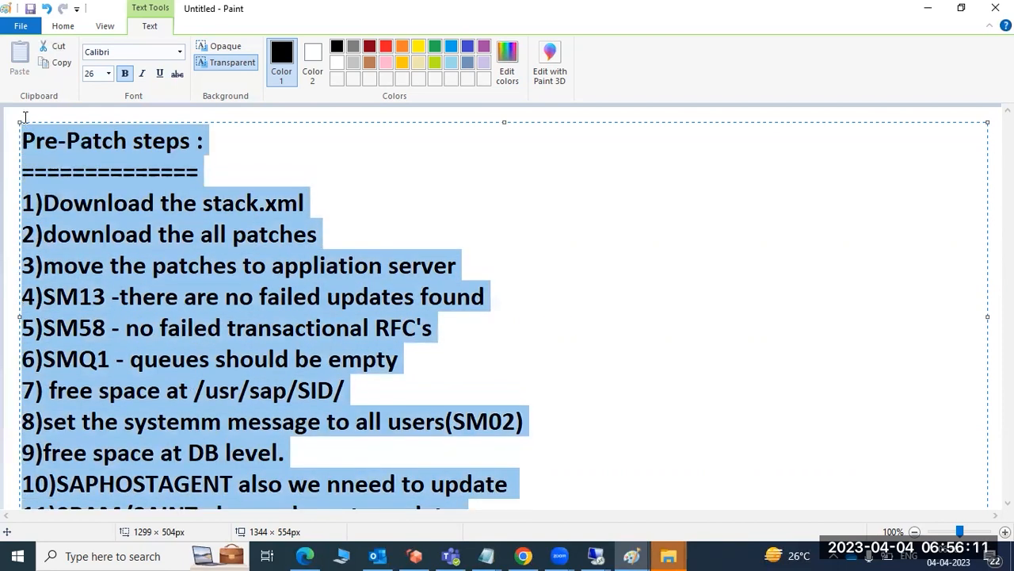
{"action": "left_click", "coordinate": [63, 208]}
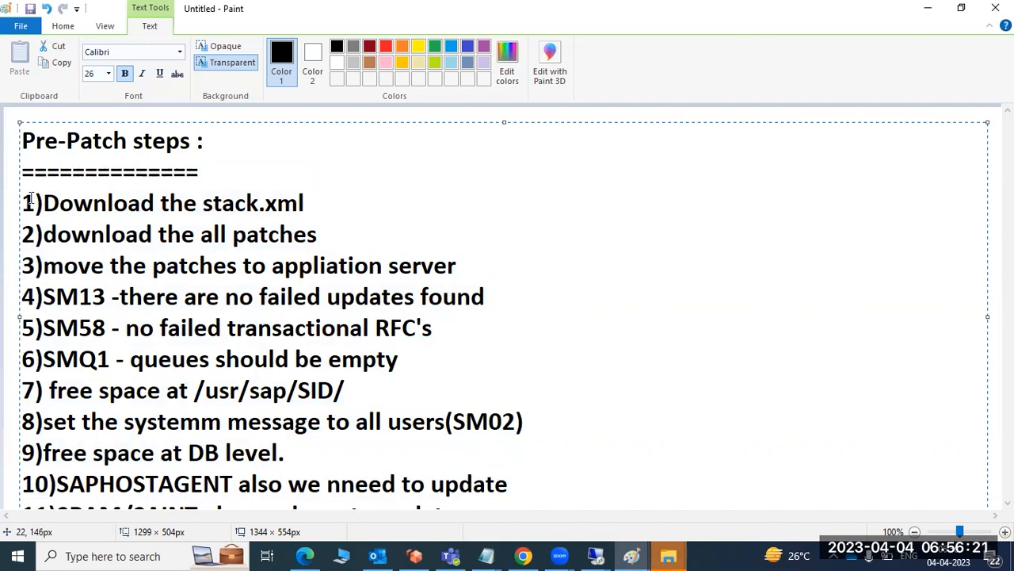
{"action": "left_click_drag", "start_coordinate": [22, 203], "coordinate": [370, 515]}
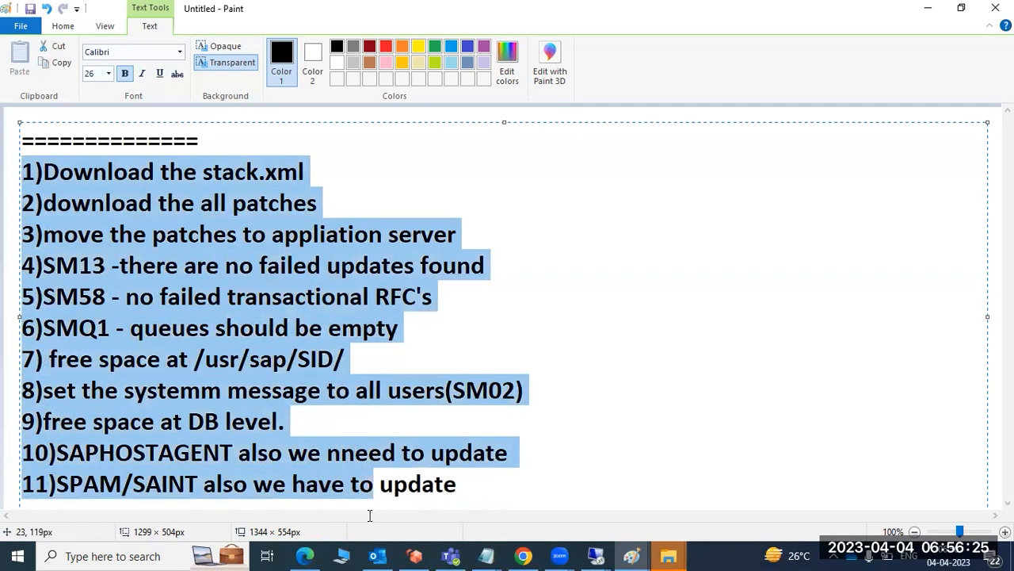
{"action": "left_click", "coordinate": [225, 316]}
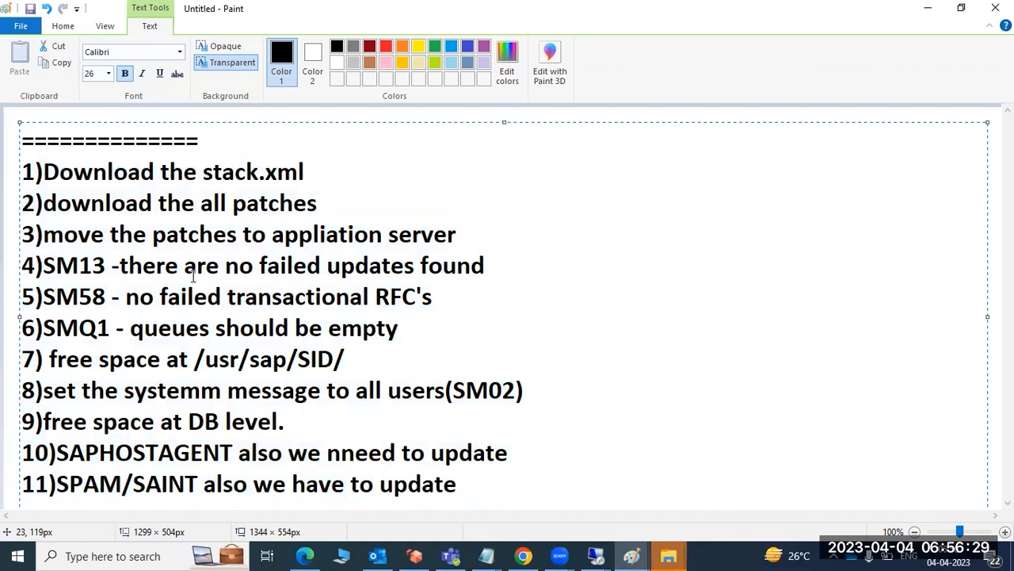
{"action": "left_click_drag", "start_coordinate": [74, 178], "coordinate": [154, 178]}
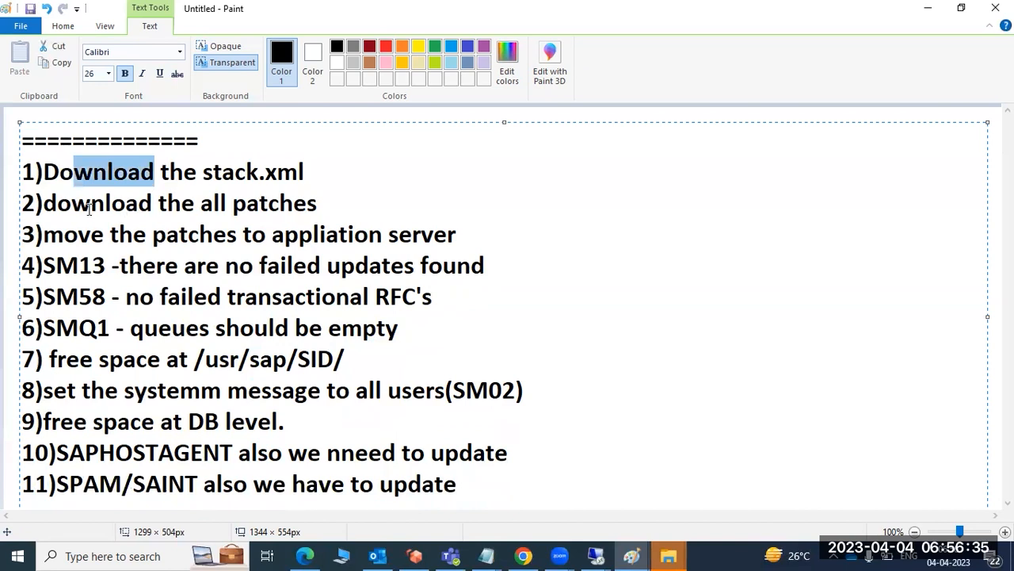
{"action": "left_click_drag", "start_coordinate": [229, 203], "coordinate": [309, 205]}
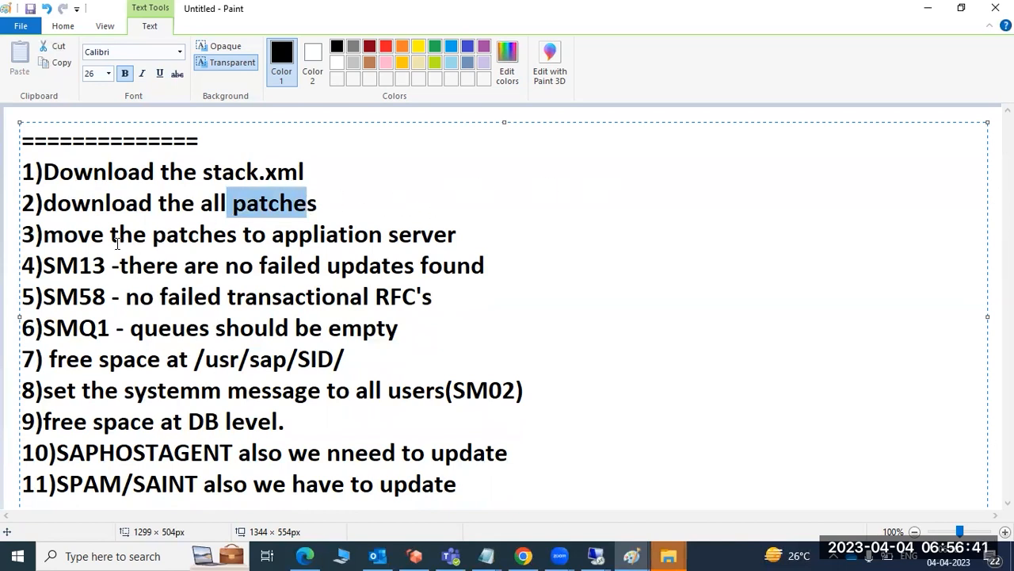
{"action": "left_click_drag", "start_coordinate": [112, 239], "coordinate": [339, 236]}
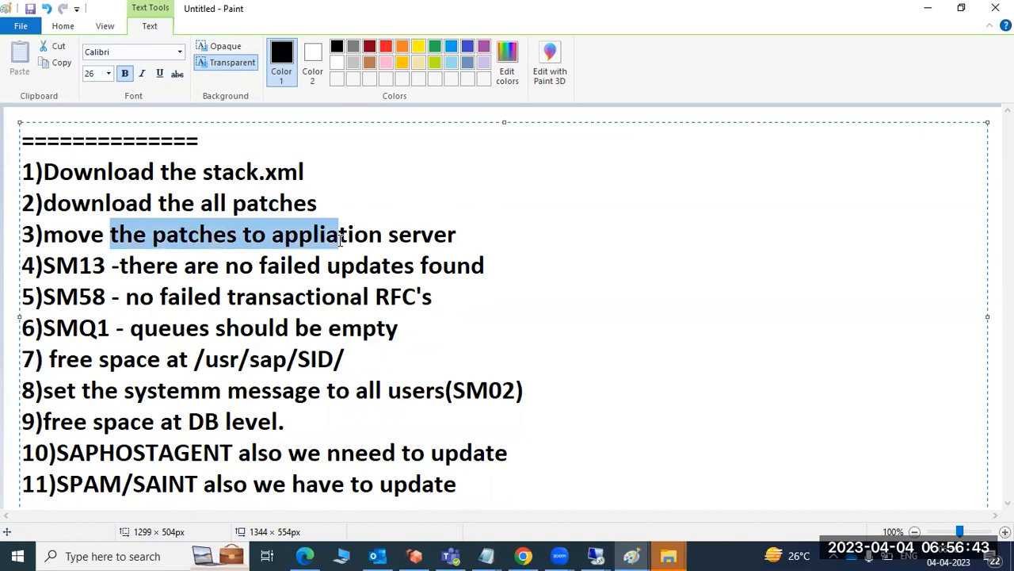
Switch to the remote desktop 49.206.199.235 and open the SAPSOFT folder on Local Disk (C:).
{"action": "left_click", "coordinate": [596, 555]}
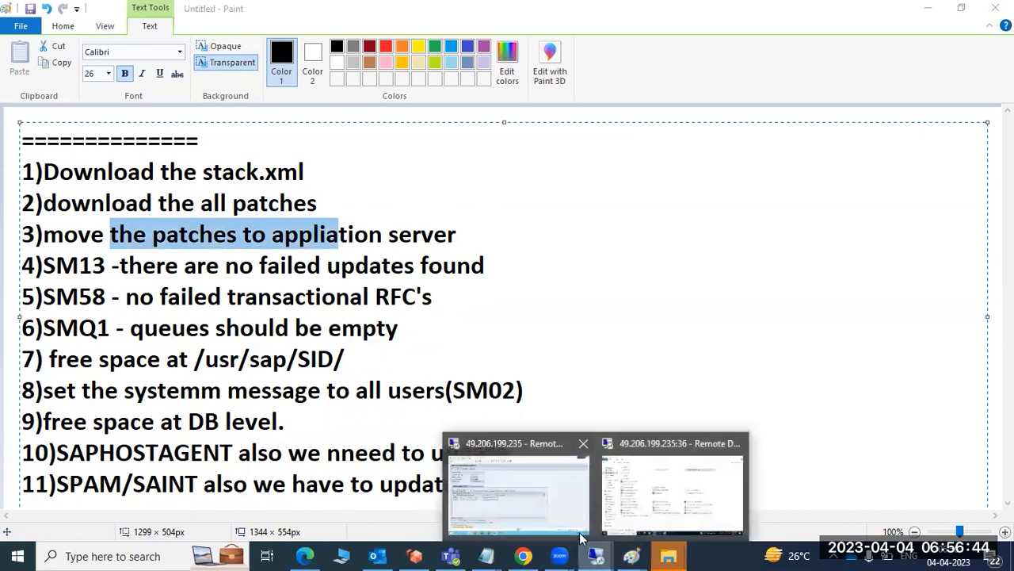
{"action": "left_click", "coordinate": [547, 479]}
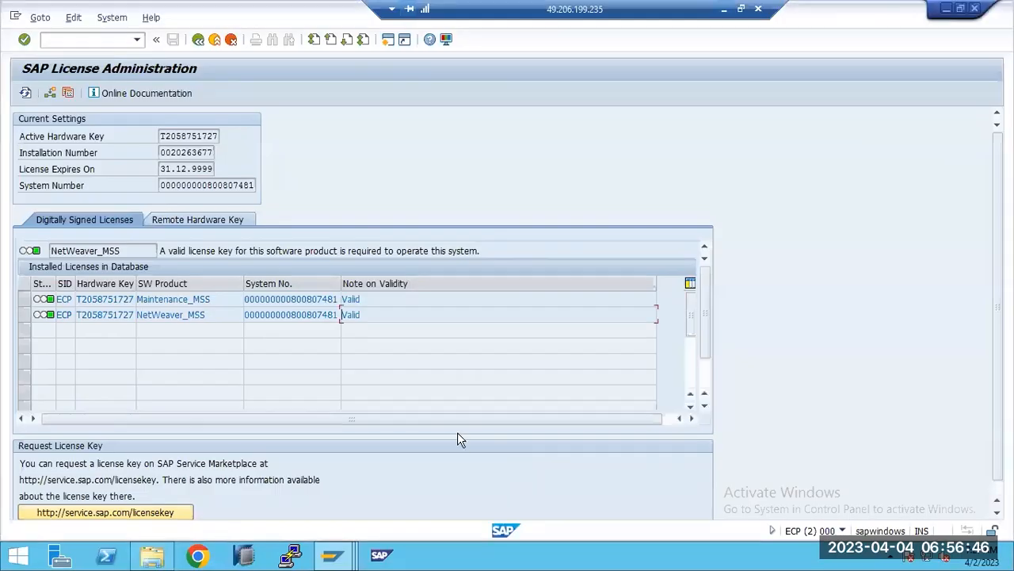
{"action": "left_click", "coordinate": [160, 558]}
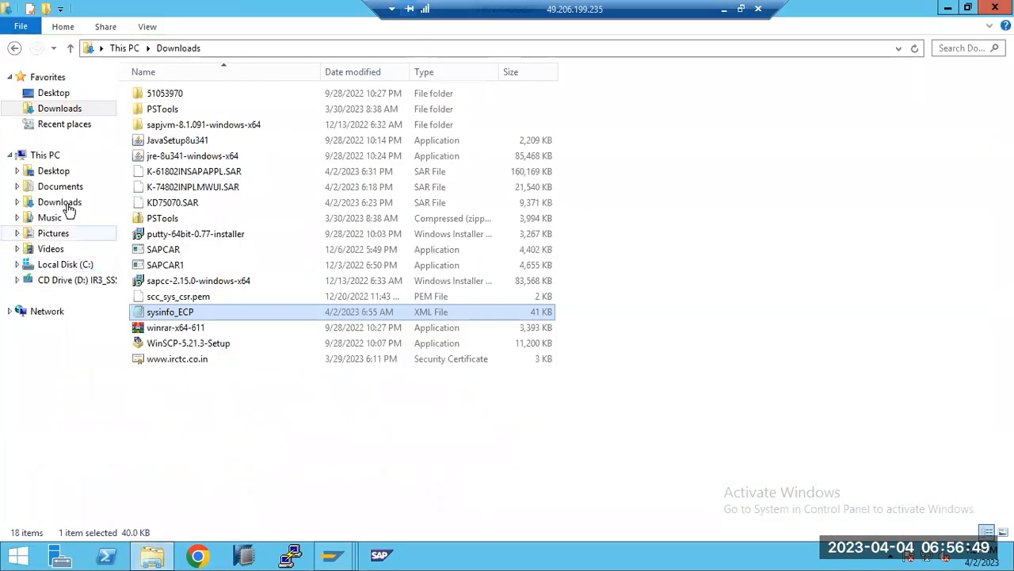
{"action": "left_click", "coordinate": [48, 156]}
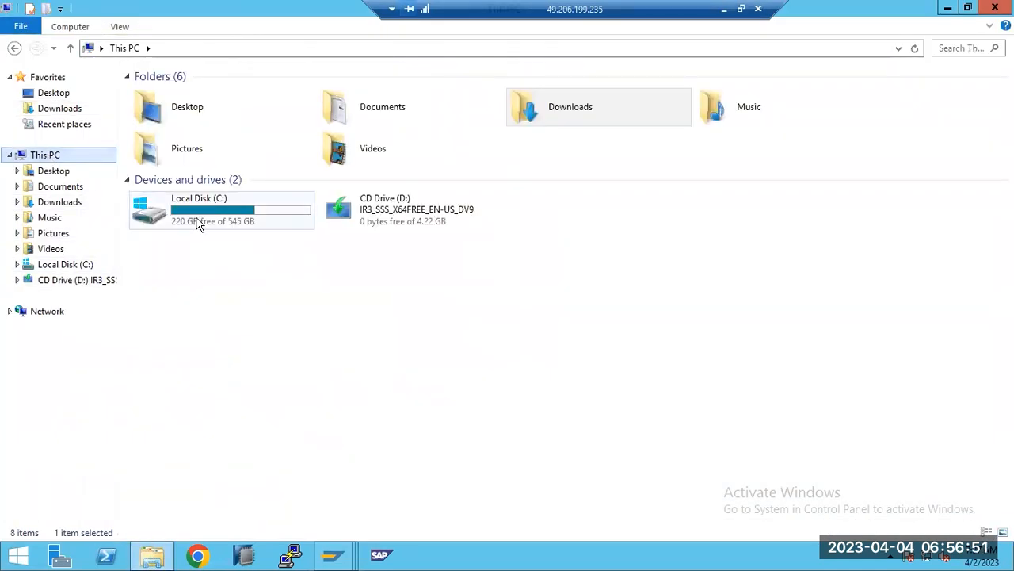
{"action": "double_click", "coordinate": [197, 222]}
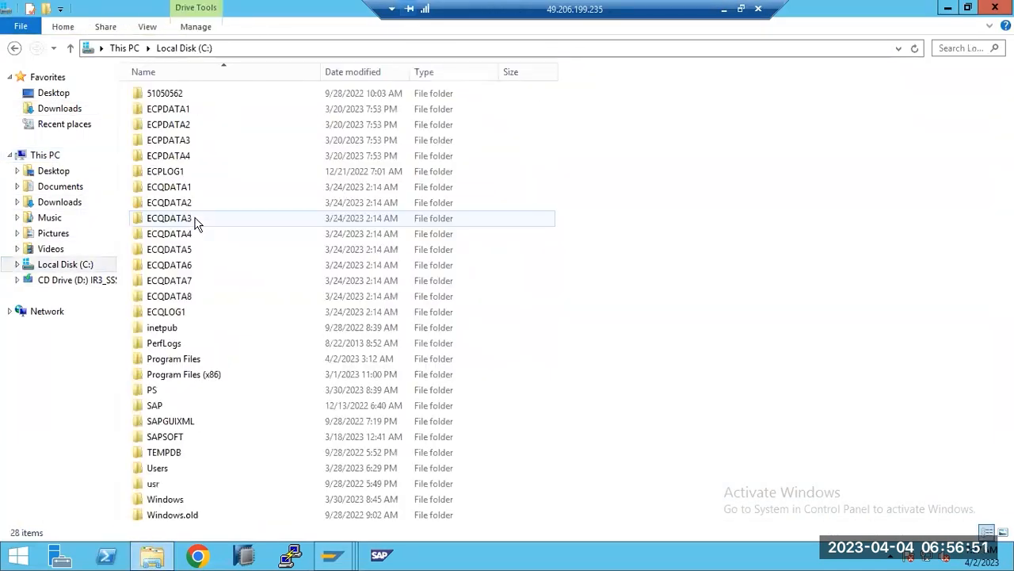
{"action": "left_click", "coordinate": [183, 440]}
{"action": "double_click", "coordinate": [182, 440]}
{"action": "right_click", "coordinate": [207, 270]}
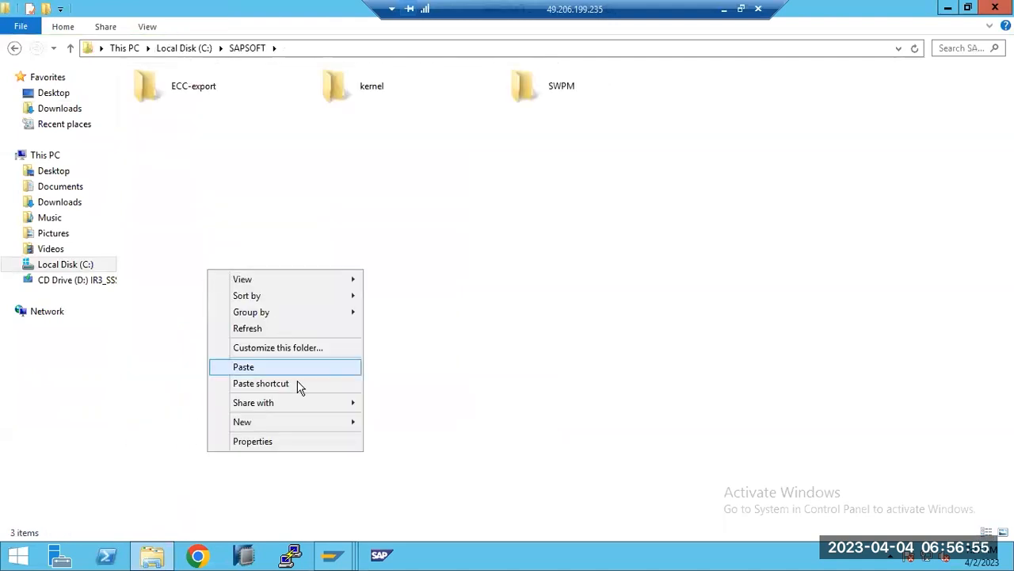
{"action": "mouse_move", "coordinate": [325, 422]}
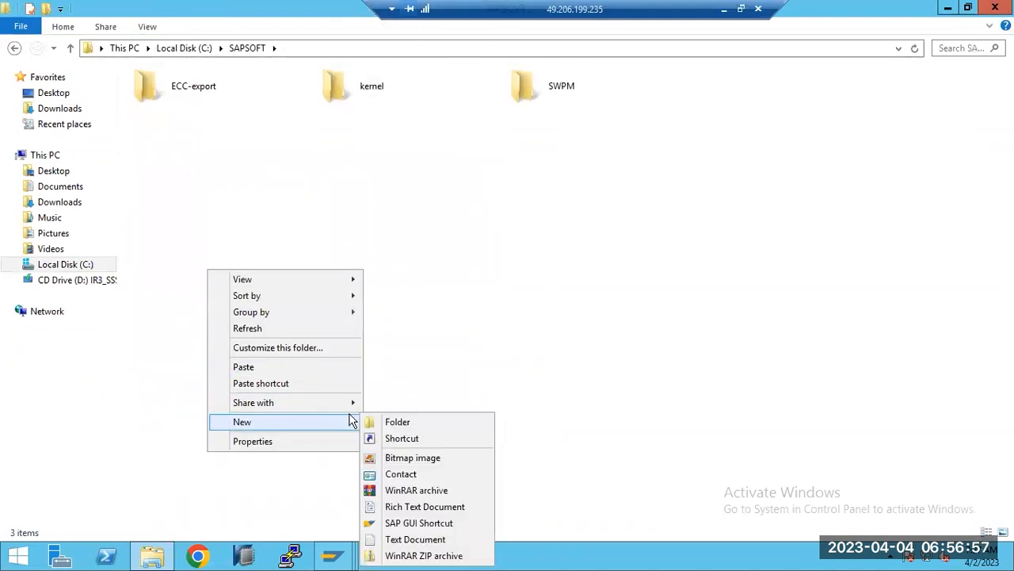
{"action": "left_click", "coordinate": [523, 316]}
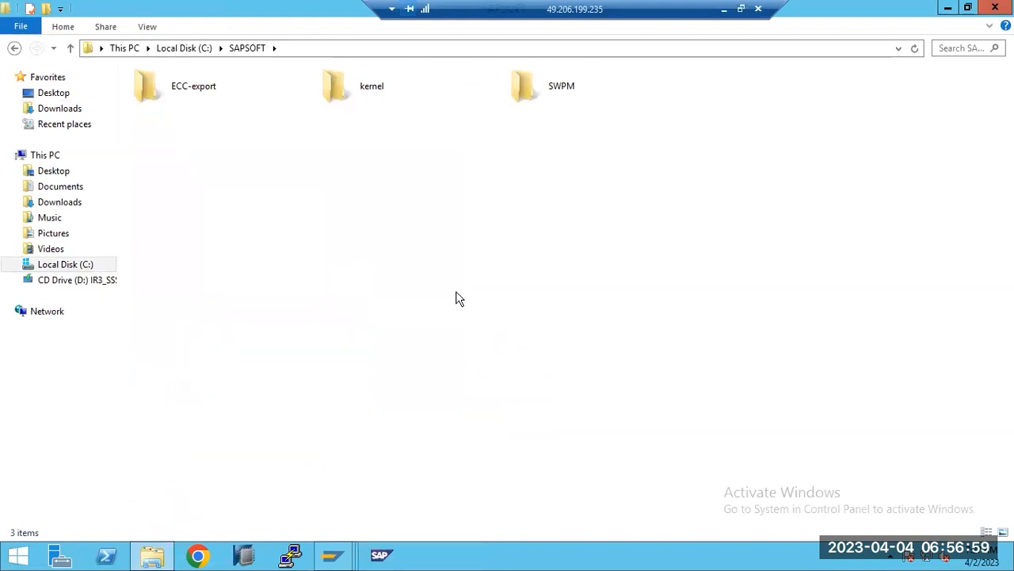
Go back to This PC, return to the Paint list and highlight the SM13 item about failed updates.
{"action": "left_click", "coordinate": [29, 157]}
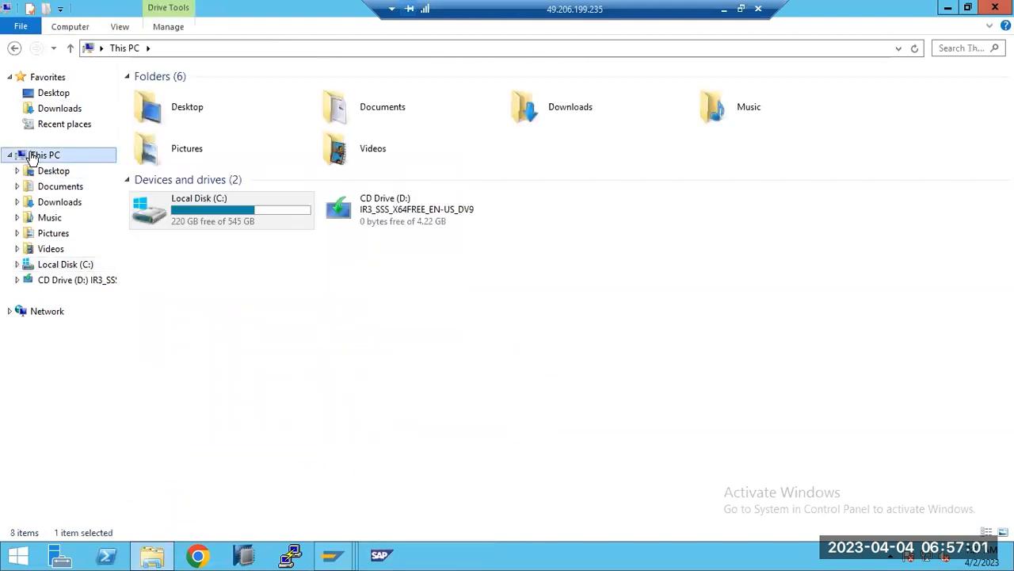
{"action": "left_click", "coordinate": [725, 9]}
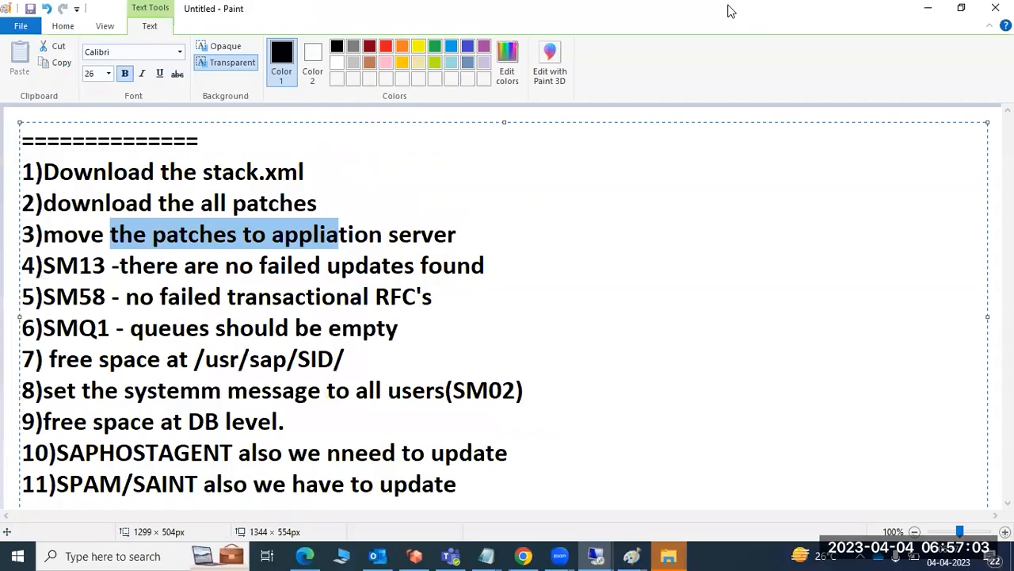
{"action": "left_click_drag", "start_coordinate": [36, 266], "coordinate": [504, 271]}
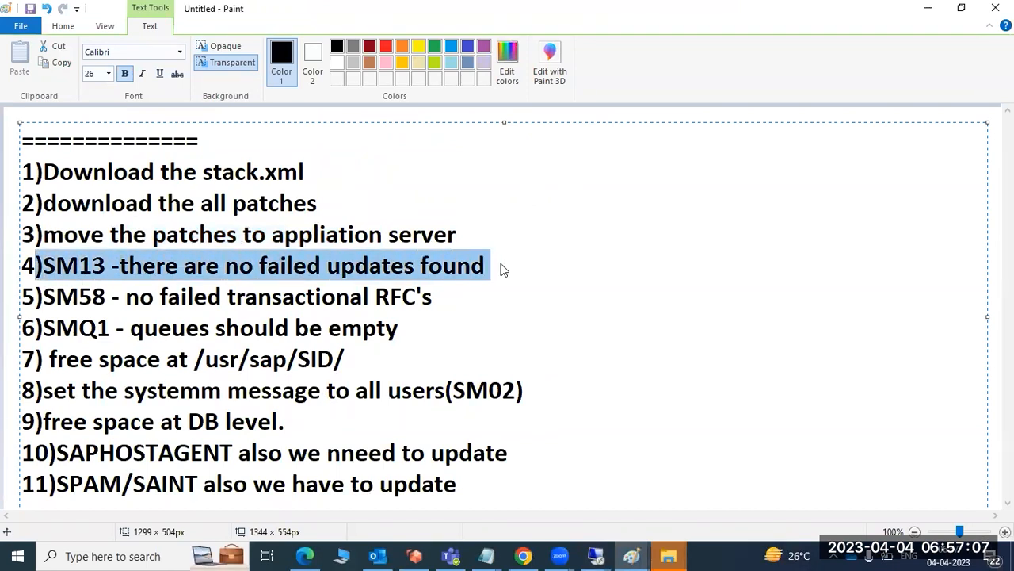
Switch to the SAP Easy Access session on the remote desktop and start transaction SM13.
{"action": "mouse_move", "coordinate": [596, 555]}
{"action": "left_click", "coordinate": [531, 480]}
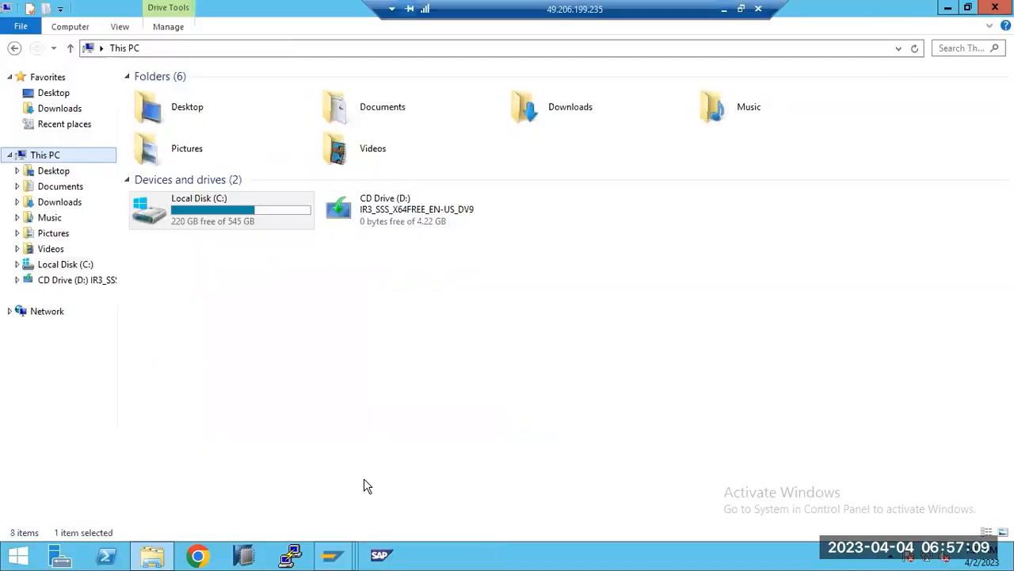
{"action": "mouse_move", "coordinate": [334, 560]}
{"action": "left_click", "coordinate": [333, 485]}
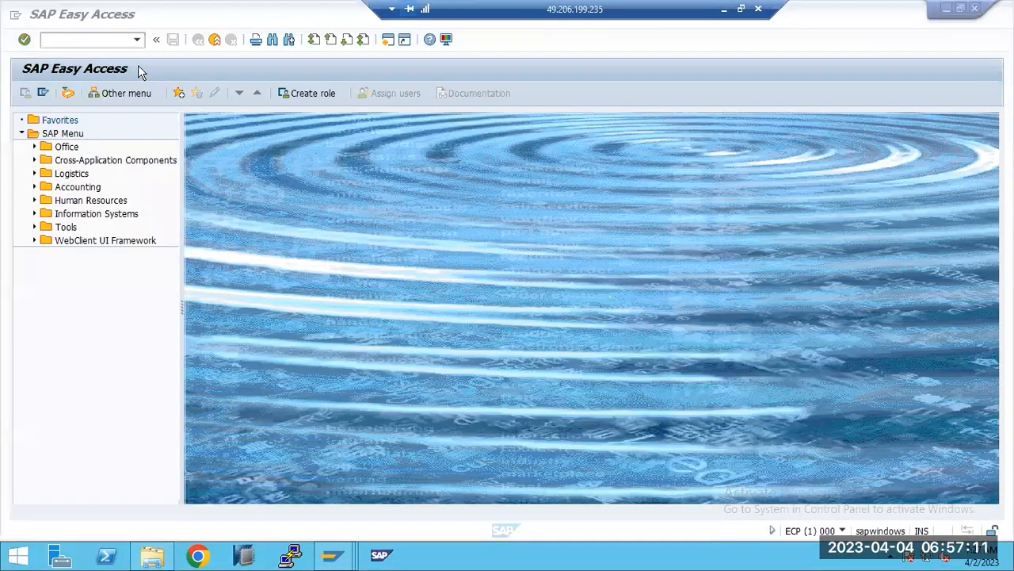
{"action": "type", "text": "sm"}
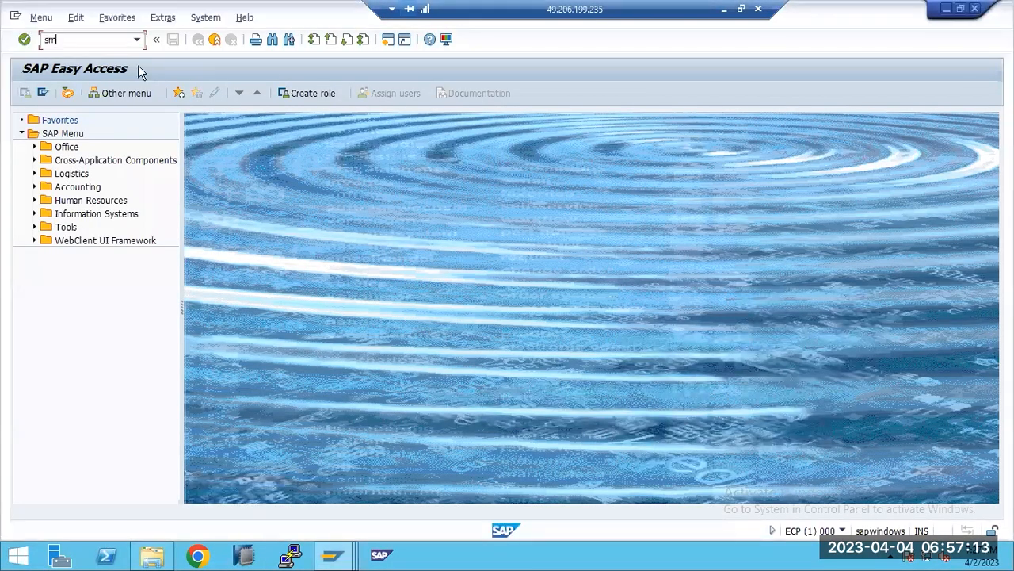
{"action": "type", "text": "13"}
{"action": "key", "text": "Return"}
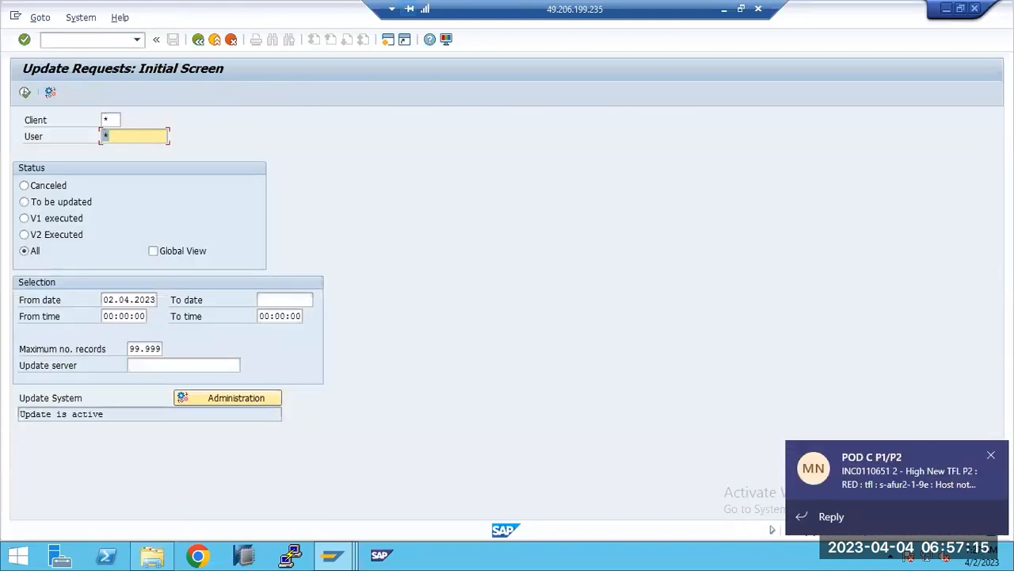
List the update requests for the preset From date, and again with the From date cleared.
{"action": "left_click", "coordinate": [988, 457]}
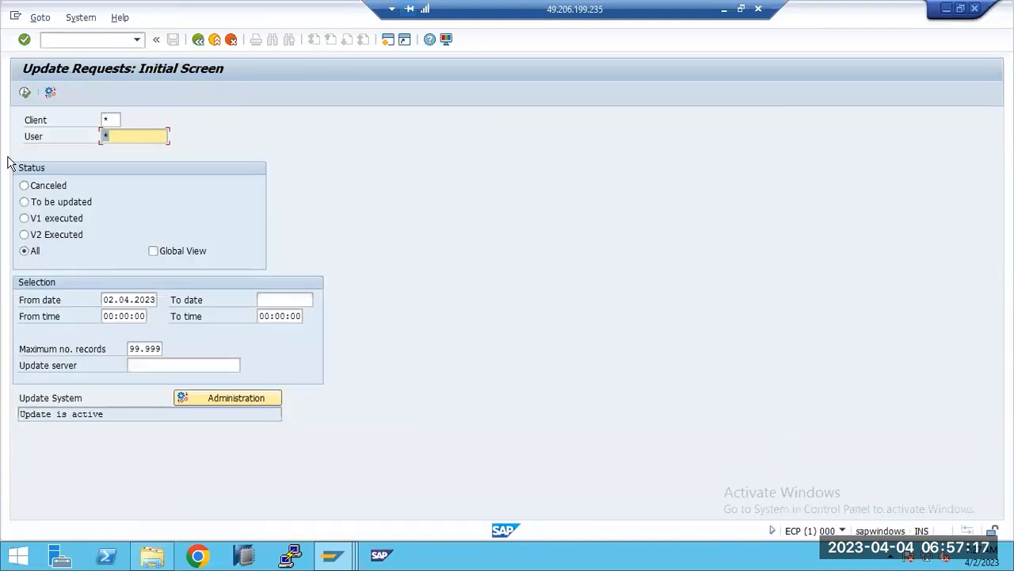
{"action": "left_click", "coordinate": [25, 93]}
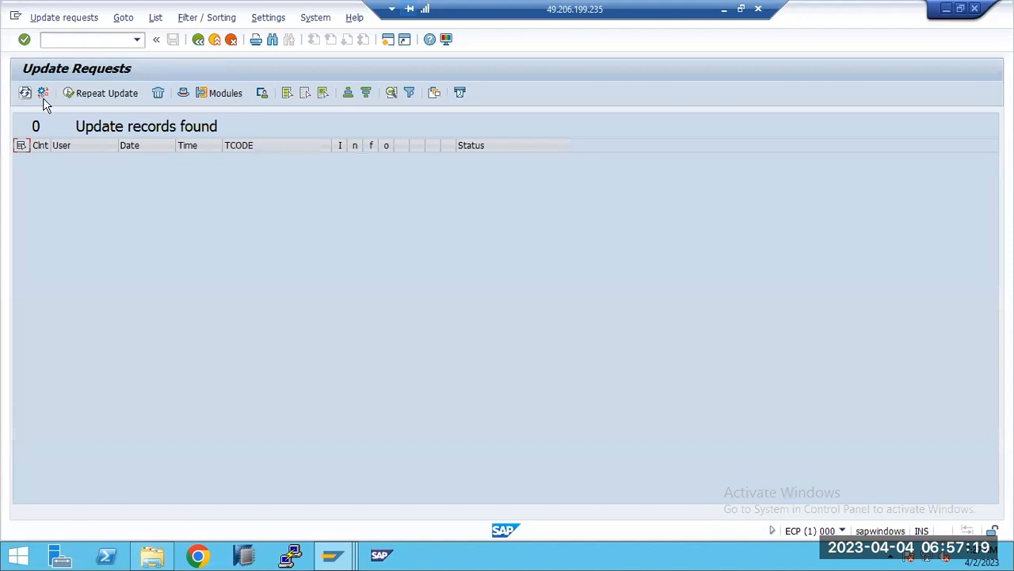
{"action": "key", "text": "F3"}
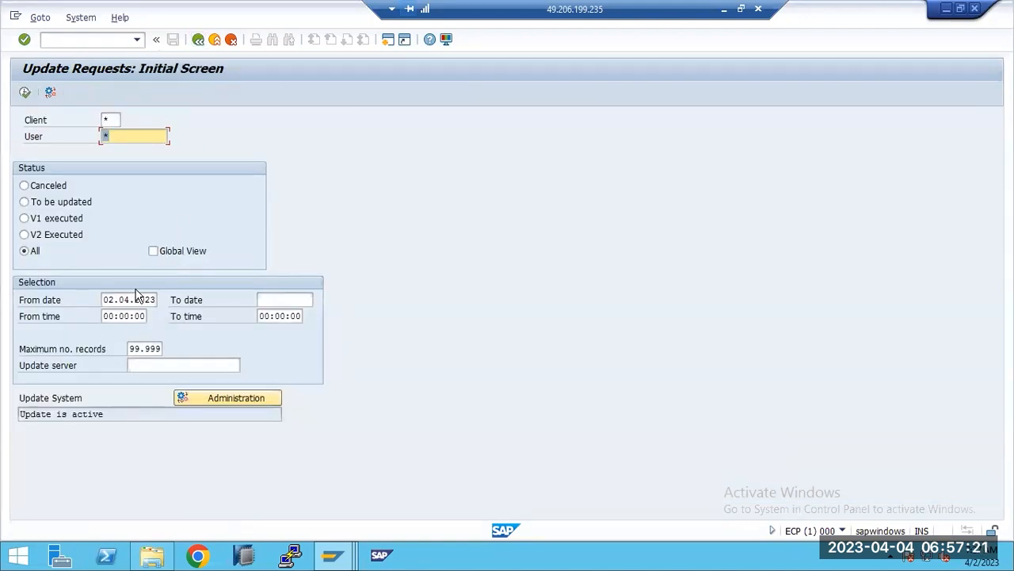
{"action": "double_click", "coordinate": [138, 298]}
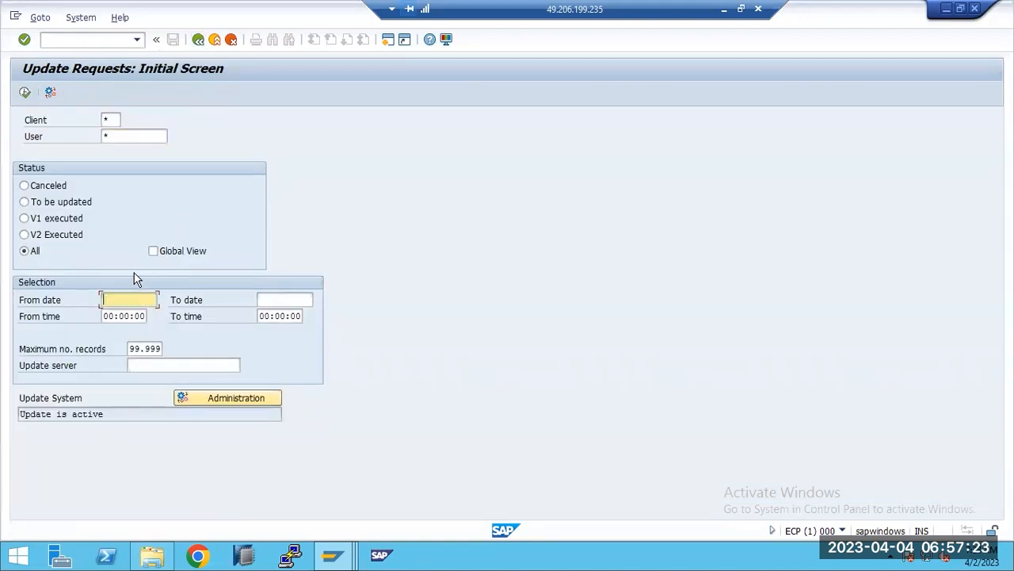
{"action": "left_click", "coordinate": [24, 93]}
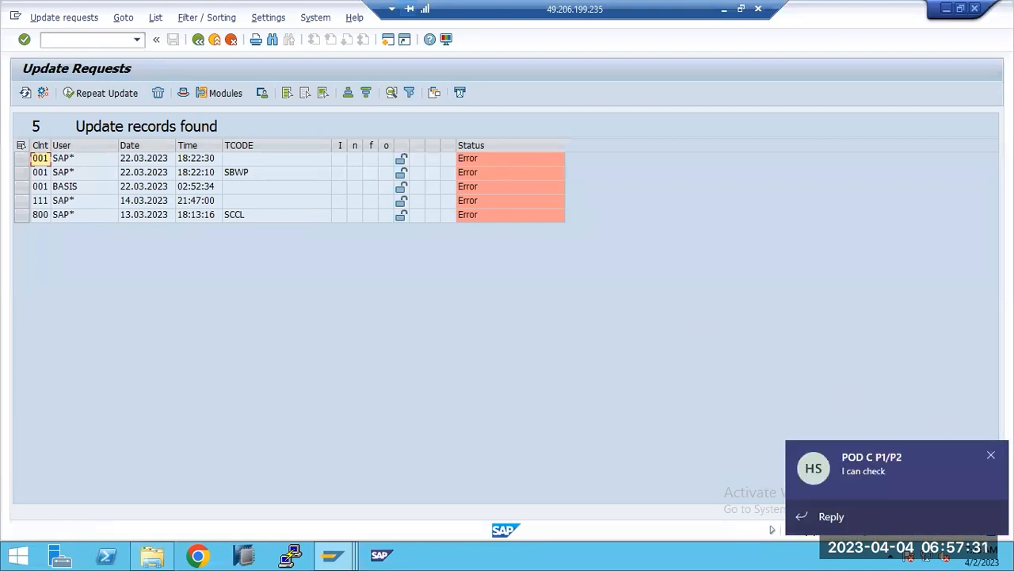
Repeat the update for all listed update records and acknowledge the information message.
{"action": "left_click", "coordinate": [20, 145]}
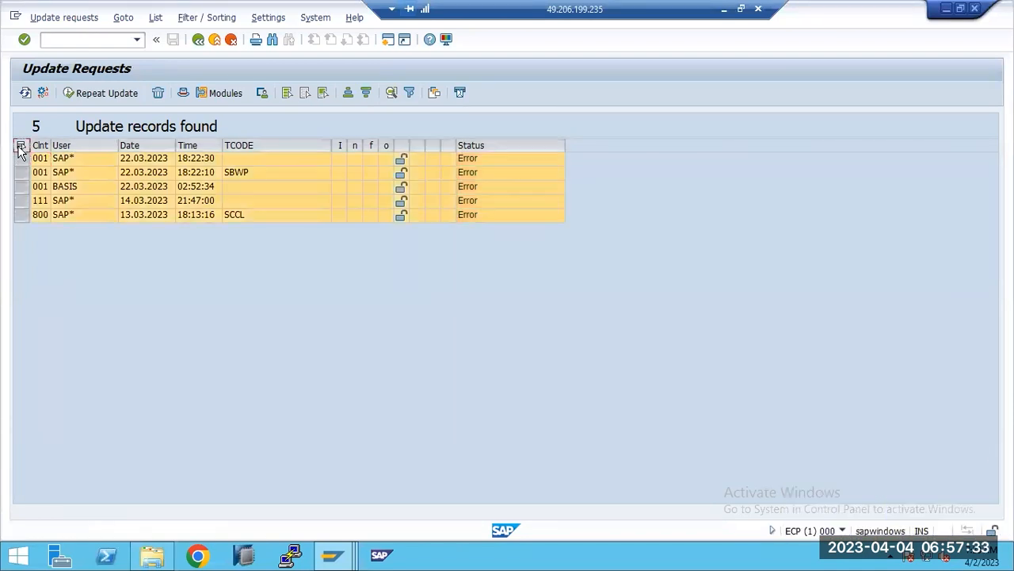
{"action": "left_click", "coordinate": [82, 94]}
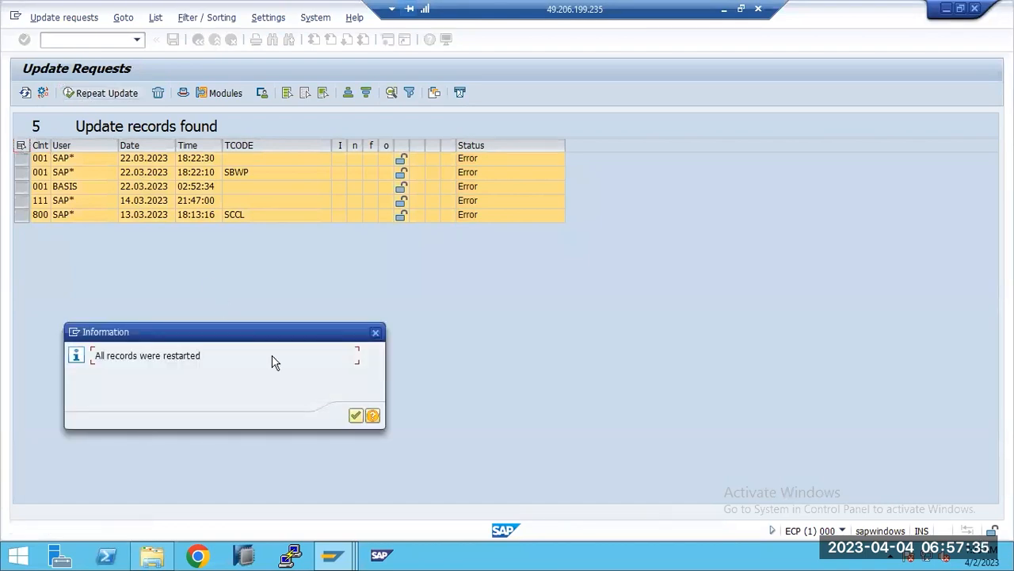
{"action": "left_click", "coordinate": [355, 415]}
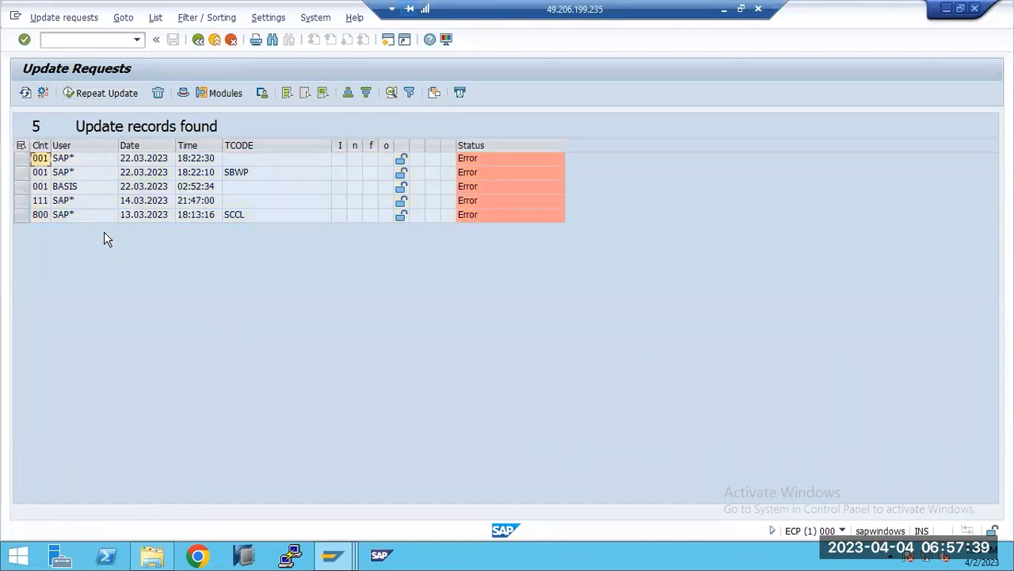
Delete all listed failed update records, confirm the deletion and go back to the Update Requests initial screen.
{"action": "left_click", "coordinate": [21, 146]}
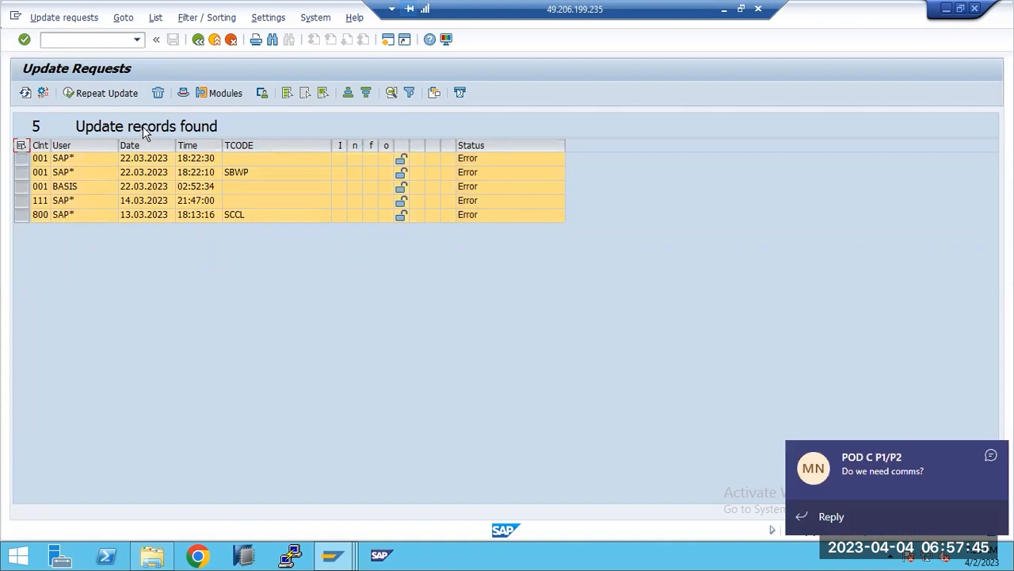
{"action": "left_click", "coordinate": [158, 94]}
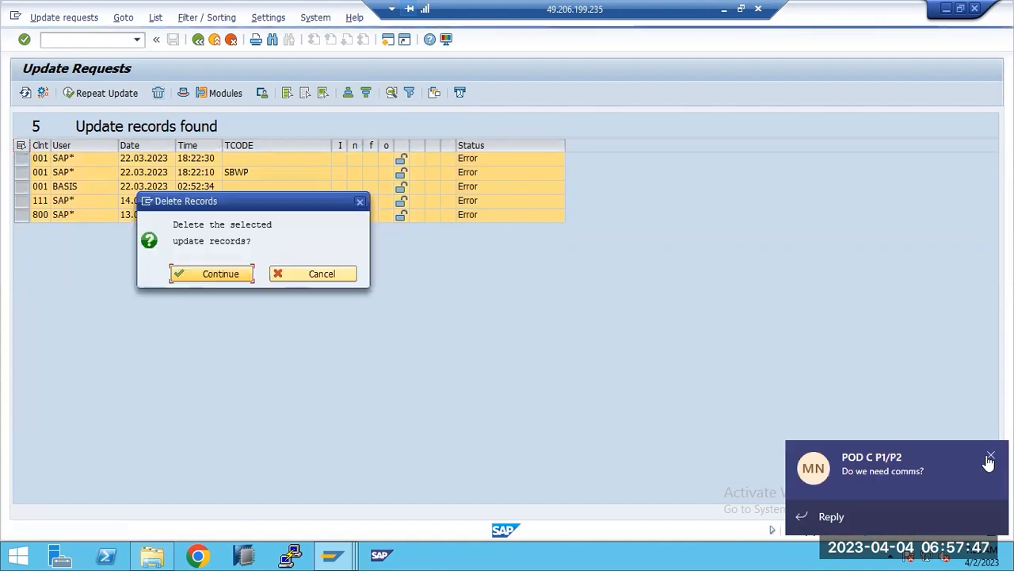
{"action": "left_click", "coordinate": [988, 457]}
{"action": "left_click", "coordinate": [200, 275]}
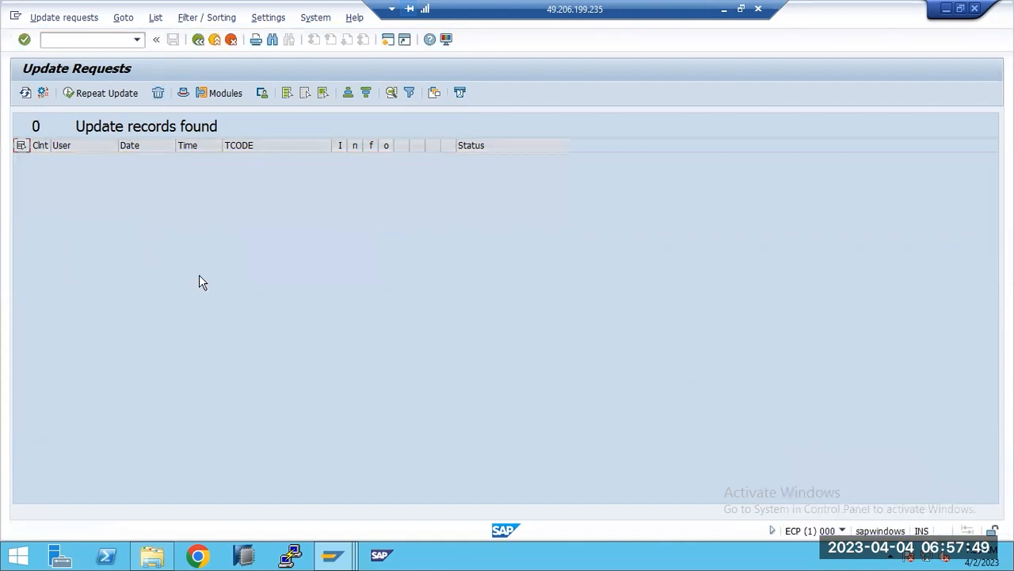
{"action": "key", "text": "F3"}
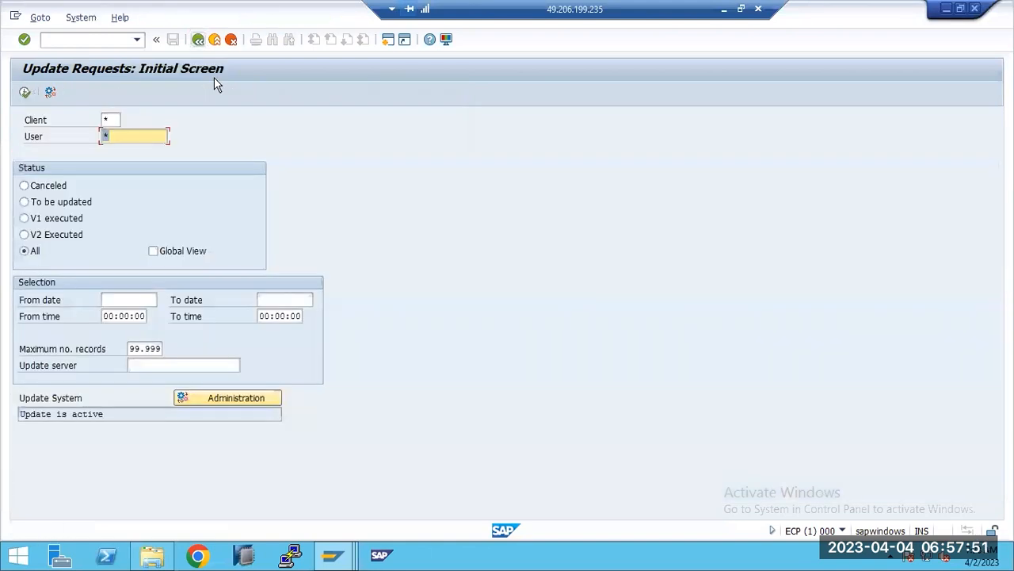
Switch back to the Paint list, clear the highlight on the SM13 item and dismiss the chat notification.
{"action": "left_click", "coordinate": [724, 8]}
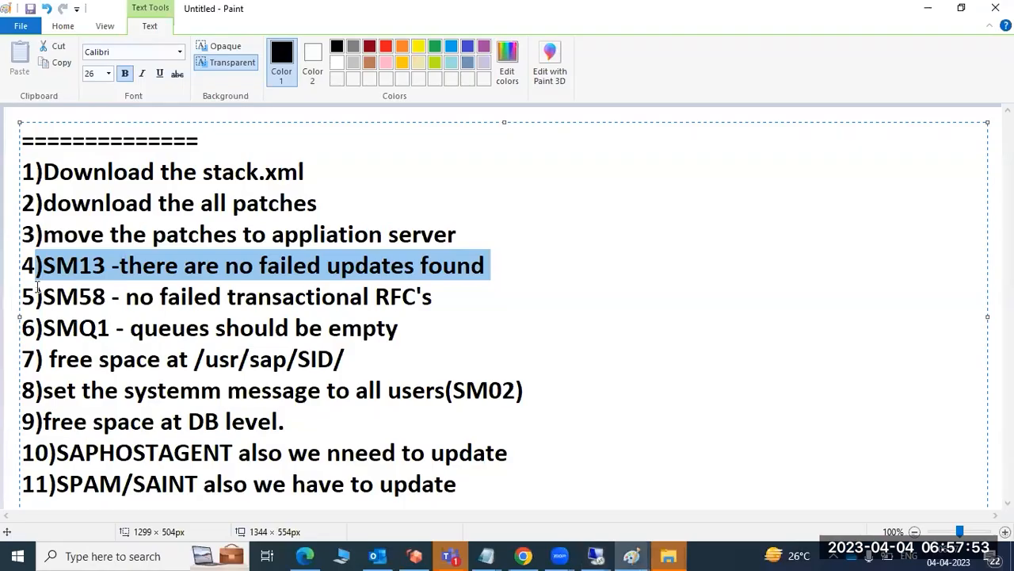
{"action": "left_click", "coordinate": [58, 264]}
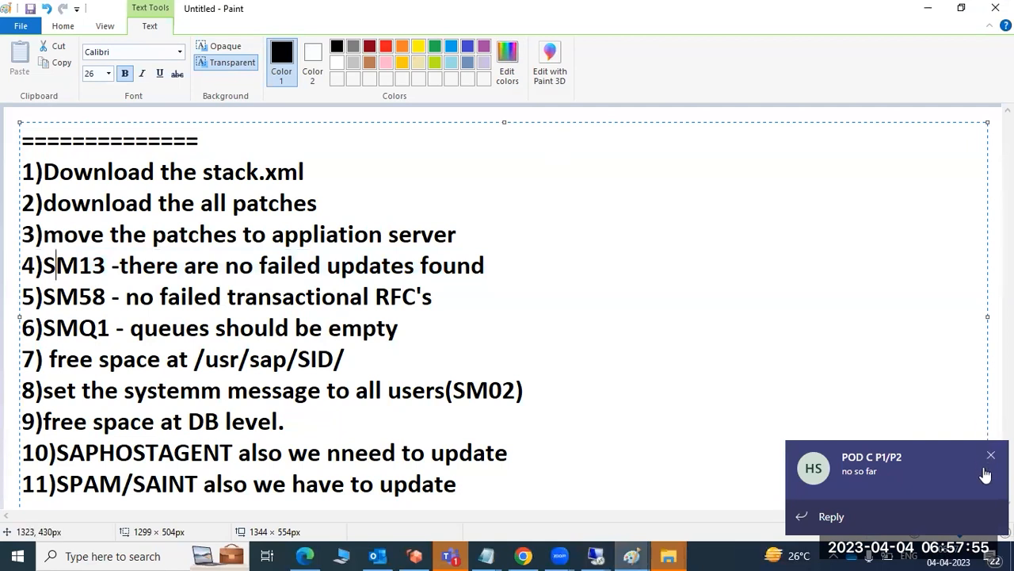
{"action": "left_click", "coordinate": [987, 451]}
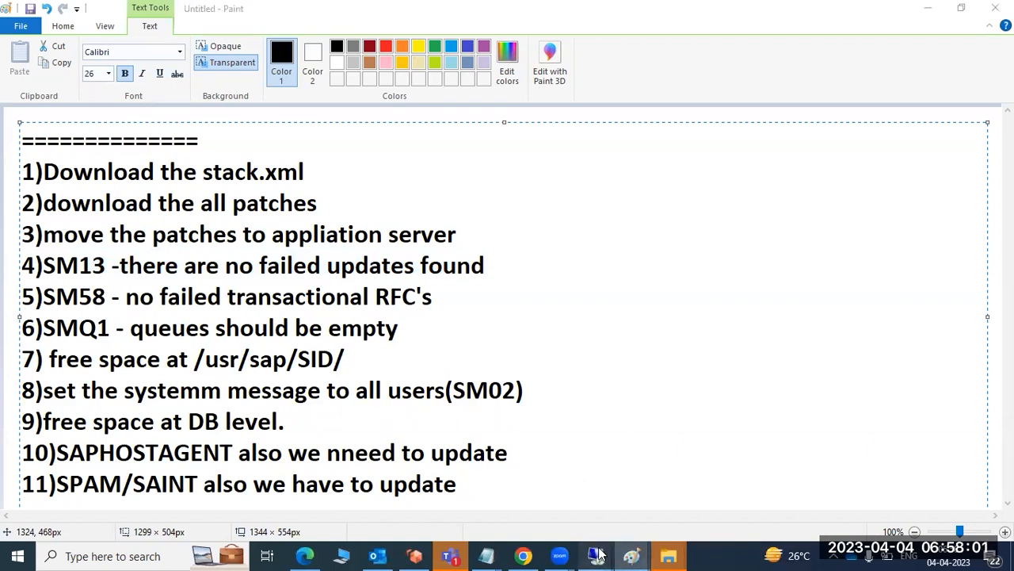
Return to the SAP session on the remote desktop and start transaction SM58.
{"action": "mouse_move", "coordinate": [626, 551]}
{"action": "left_click", "coordinate": [562, 501]}
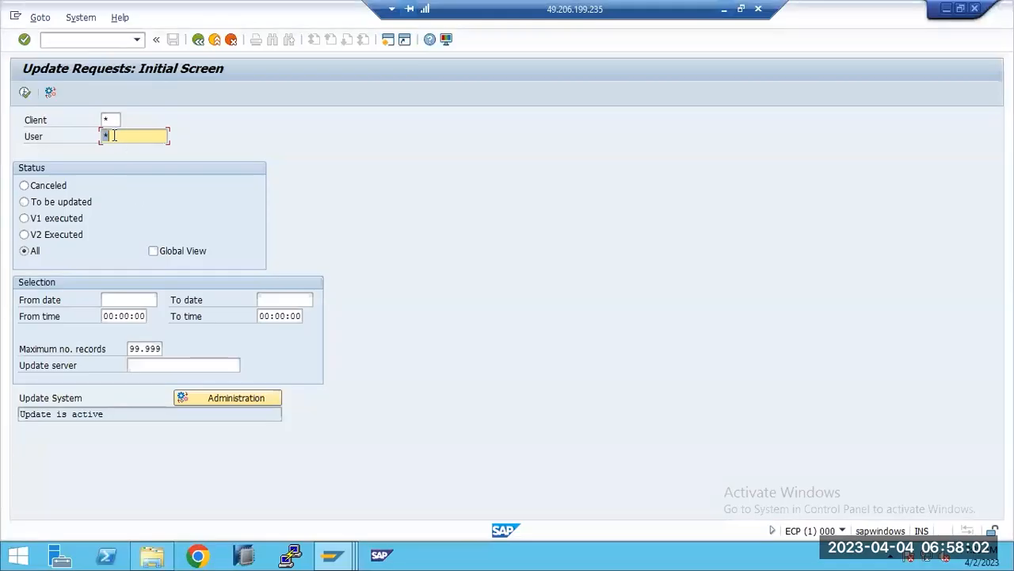
{"action": "left_click", "coordinate": [90, 39]}
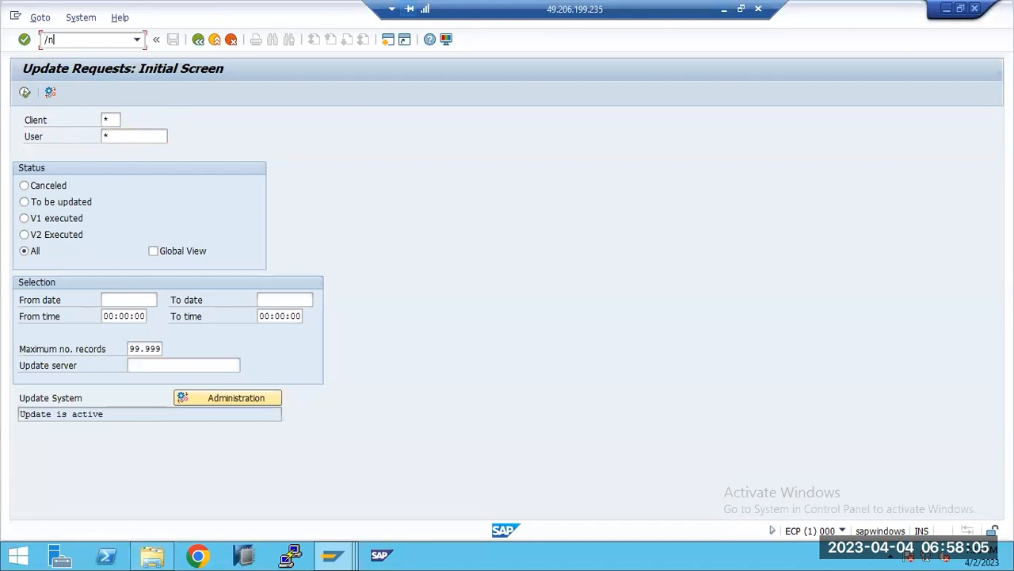
{"action": "key", "text": "Return"}
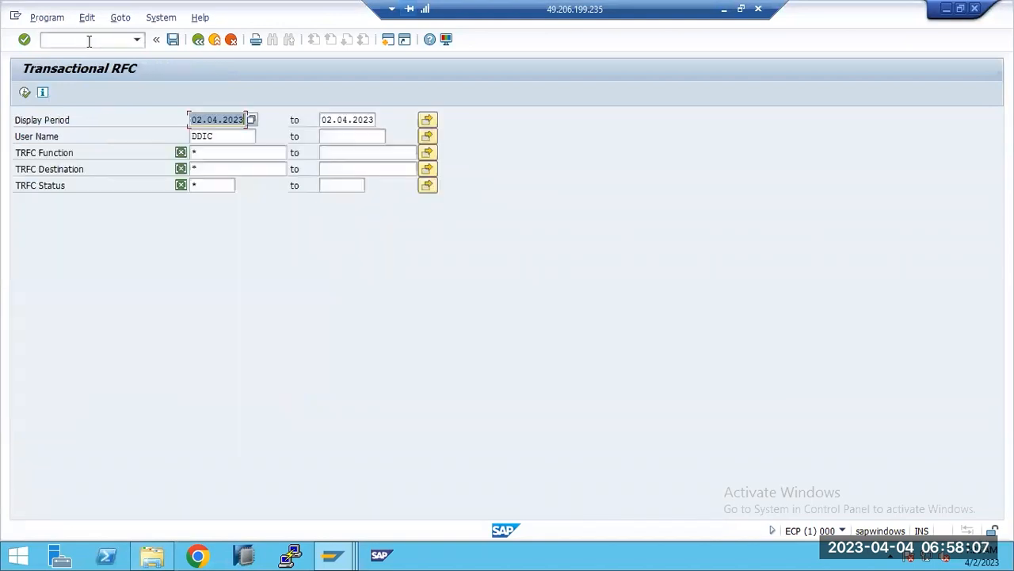
List the transactional RFC entries with the display period and user name cleared, and look through their status texts.
{"action": "key", "text": "Delete"}
{"action": "key", "text": "Tab"}
{"action": "key", "text": "Delete"}
{"action": "key", "text": "Tab"}
{"action": "key", "text": "Tab"}
{"action": "key", "text": "Delete"}
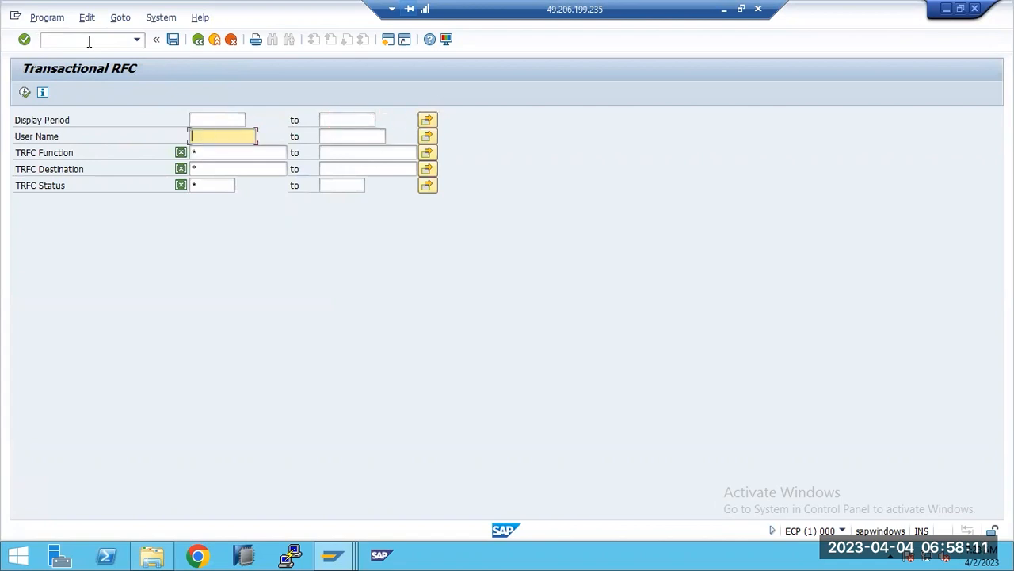
{"action": "left_click", "coordinate": [24, 93]}
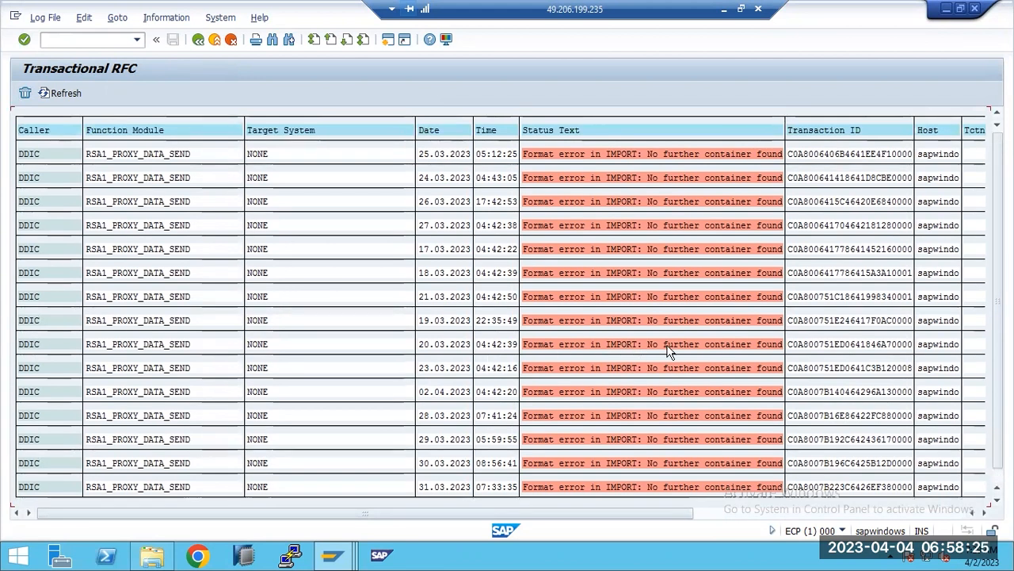
{"action": "scroll", "coordinate": [238, 248], "scroll_direction": "down", "scroll_amount": 1}
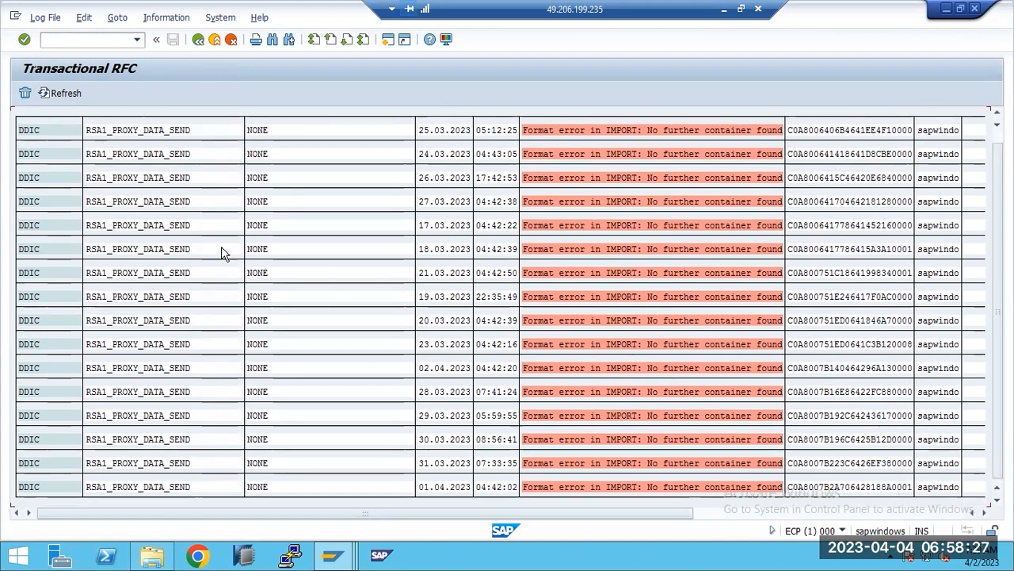
{"action": "scroll", "coordinate": [224, 250], "scroll_direction": "up", "scroll_amount": 1}
{"action": "scroll", "coordinate": [238, 261], "scroll_direction": "down", "scroll_amount": 1}
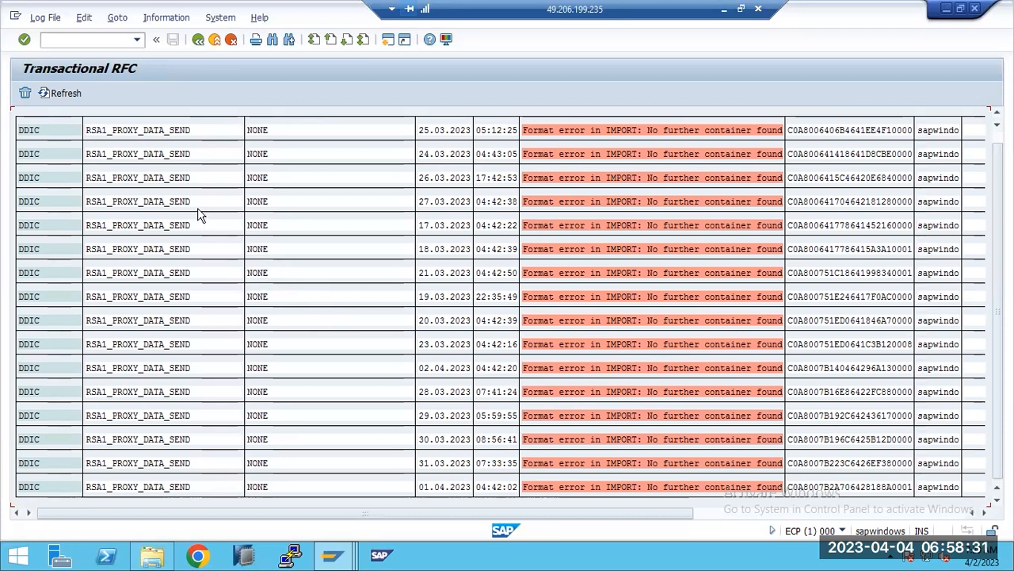
Open the log file reorganization for the transactional RFCs and clear its date range and user name.
{"action": "left_click", "coordinate": [44, 18]}
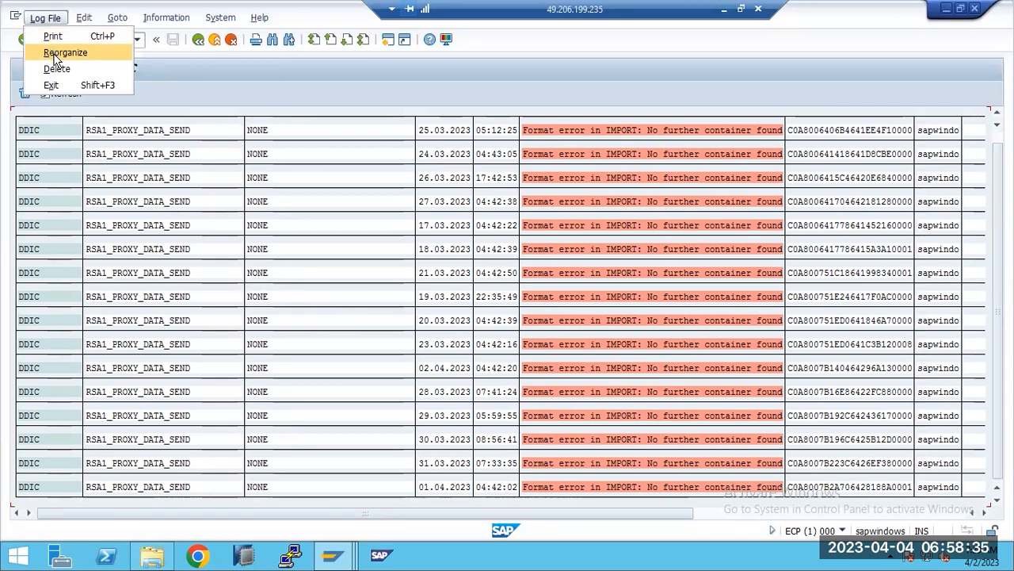
{"action": "left_click", "coordinate": [54, 57]}
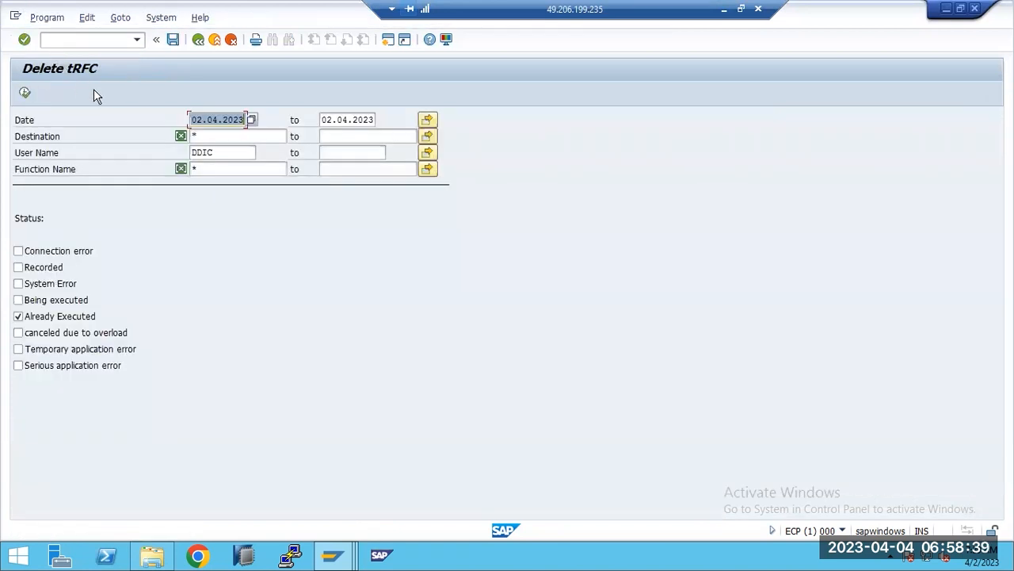
{"action": "key", "text": "Delete"}
{"action": "key", "text": "Tab"}
{"action": "key", "text": "Delete"}
{"action": "key", "text": "Tab"}
{"action": "key", "text": "Tab"}
{"action": "key", "text": "Tab"}
{"action": "key", "text": "Tab"}
{"action": "key", "text": "Tab"}
{"action": "key", "text": "Delete"}
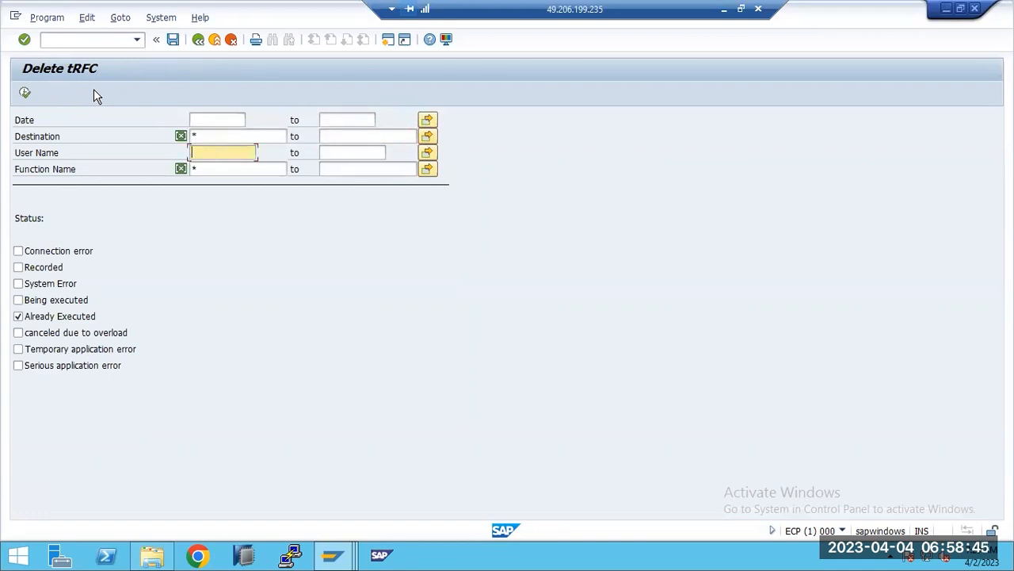
Delete the tRFC entries, adding the statuses Connection error, Recorded, System Error and Being executed to the selection.
{"action": "left_click", "coordinate": [17, 284]}
{"action": "left_click", "coordinate": [17, 268]}
{"action": "left_click", "coordinate": [18, 251]}
{"action": "left_click", "coordinate": [19, 299]}
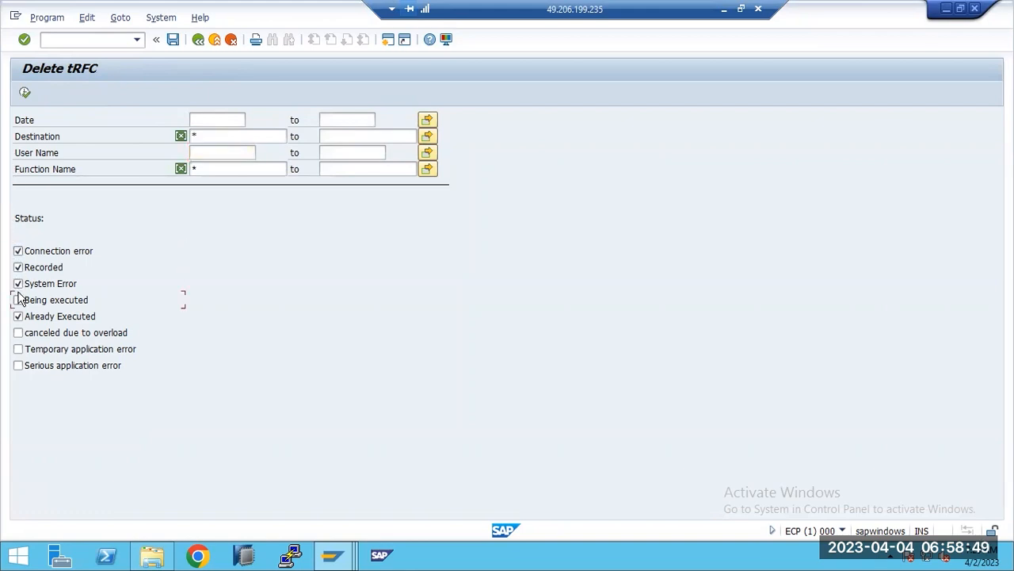
{"action": "left_click", "coordinate": [25, 92]}
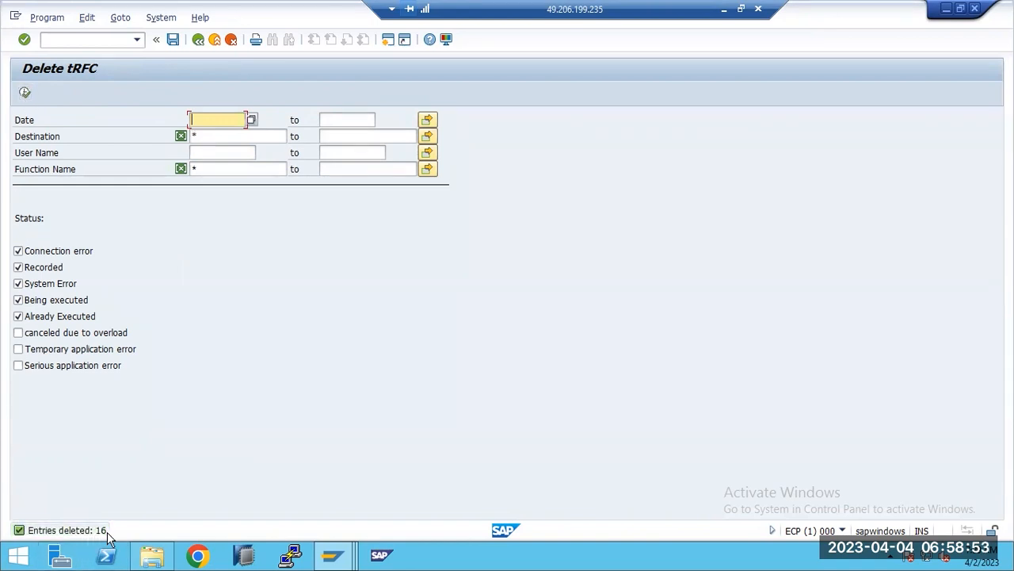
Go back to the transactional RFC list, refresh it and return to SAP Easy Access.
{"action": "key", "text": "F3"}
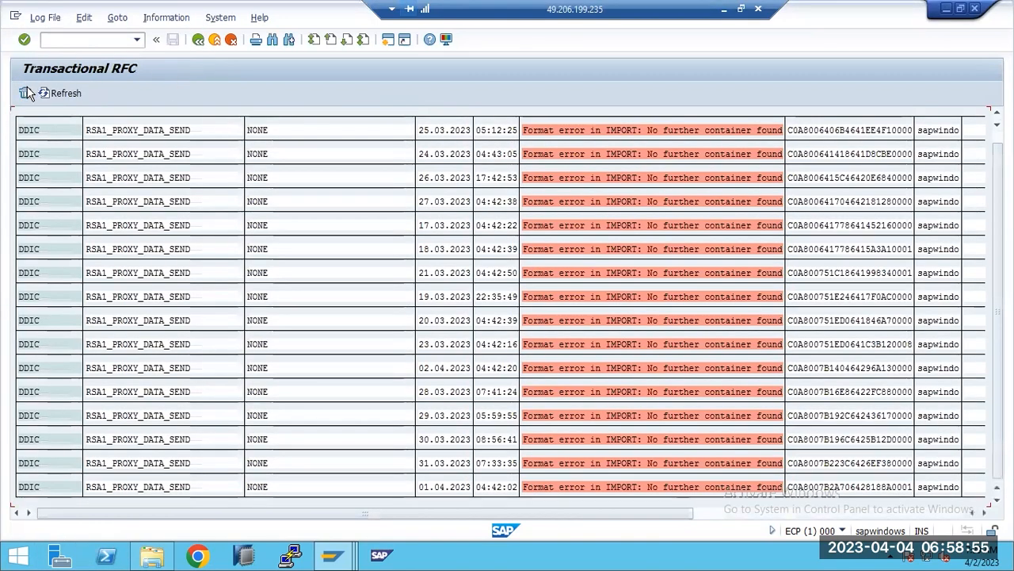
{"action": "left_click", "coordinate": [61, 94]}
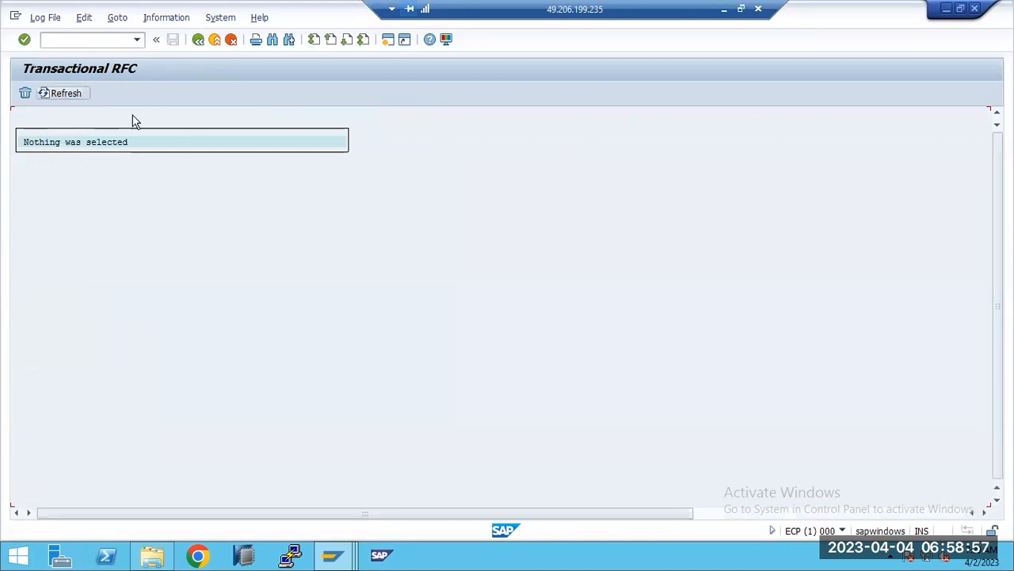
{"action": "key", "text": "F3"}
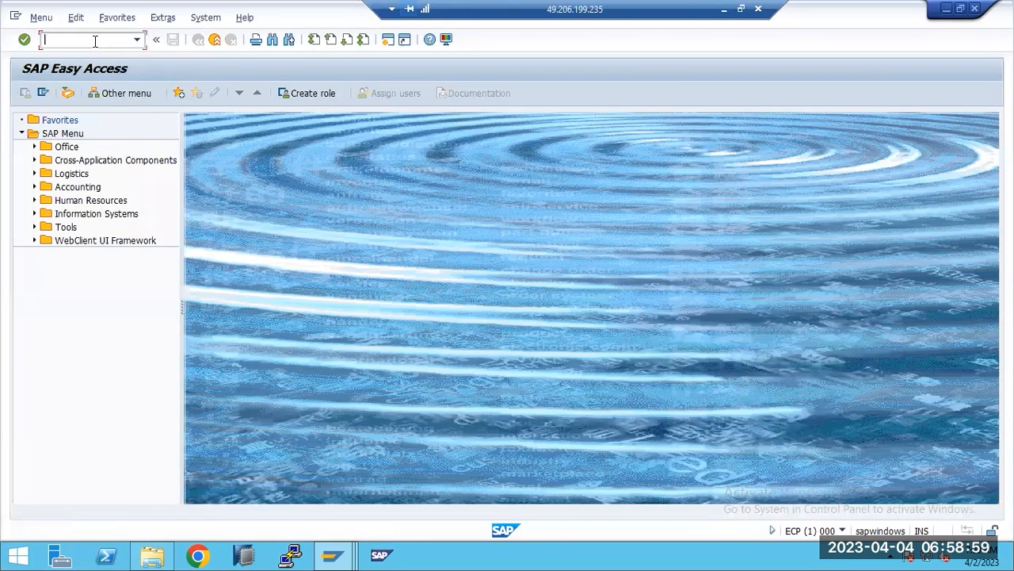
Start transaction SMQ1 and display the outbound queues with the Client field cleared.
{"action": "type", "text": "smq1"}
{"action": "key", "text": "Return"}
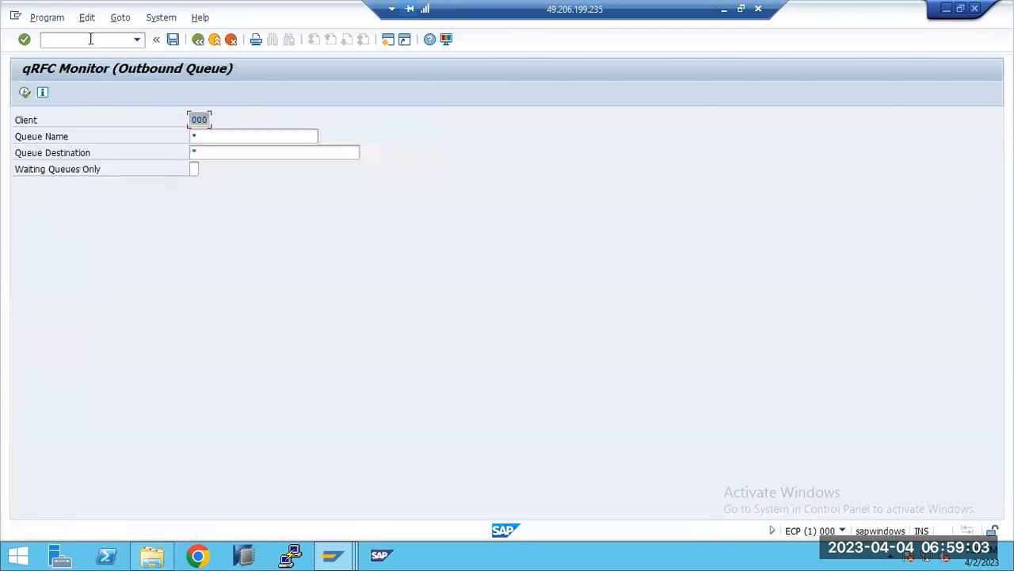
{"action": "key", "text": "BackSpace"}
{"action": "left_click", "coordinate": [24, 93]}
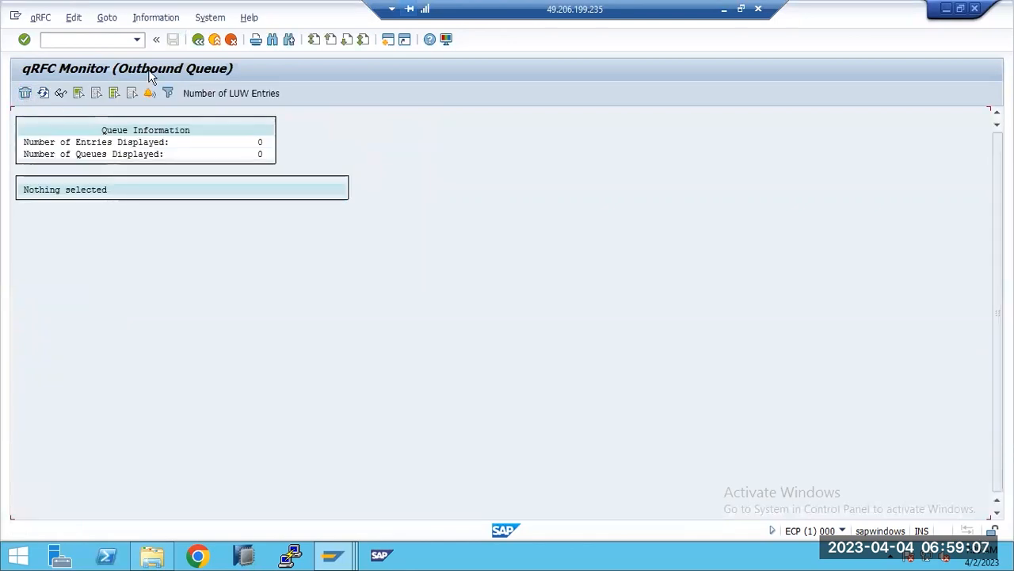
Start transaction SMQ2, display the inbound queues for client 000 and go back to the selection screen.
{"action": "type", "text": "/nsmq2"}
{"action": "key", "text": "Return"}
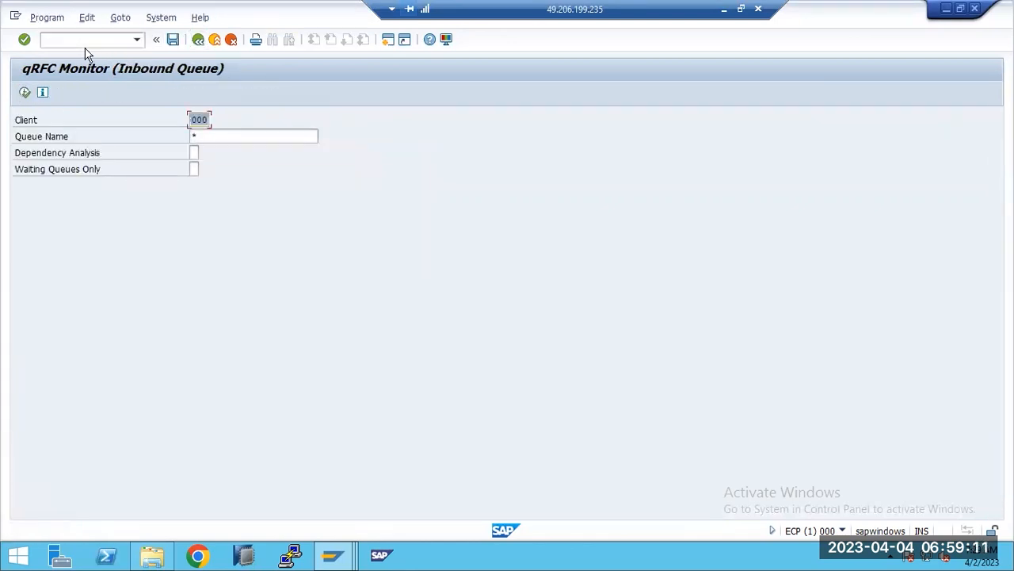
{"action": "left_click", "coordinate": [24, 93]}
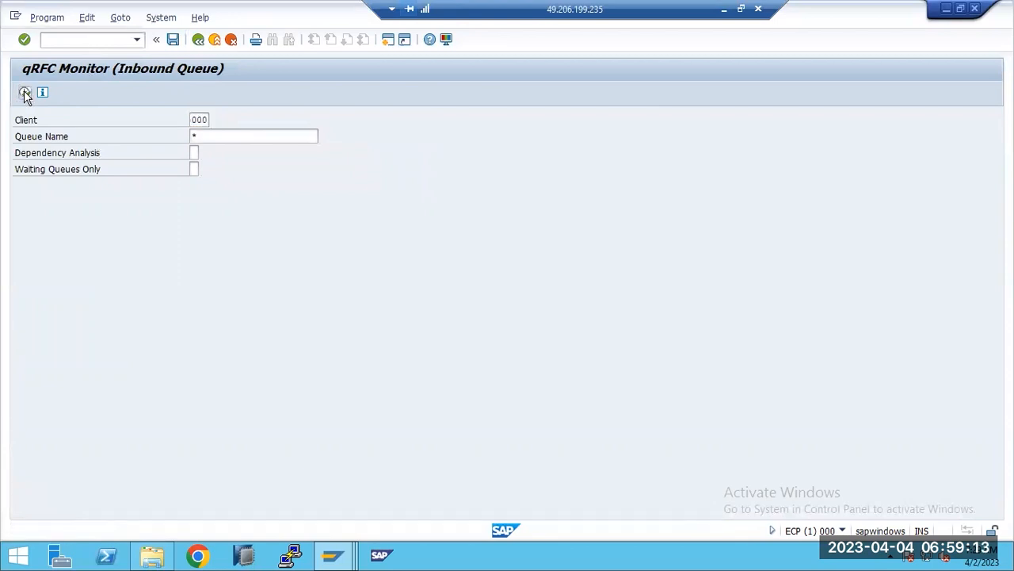
{"action": "key", "text": "F3"}
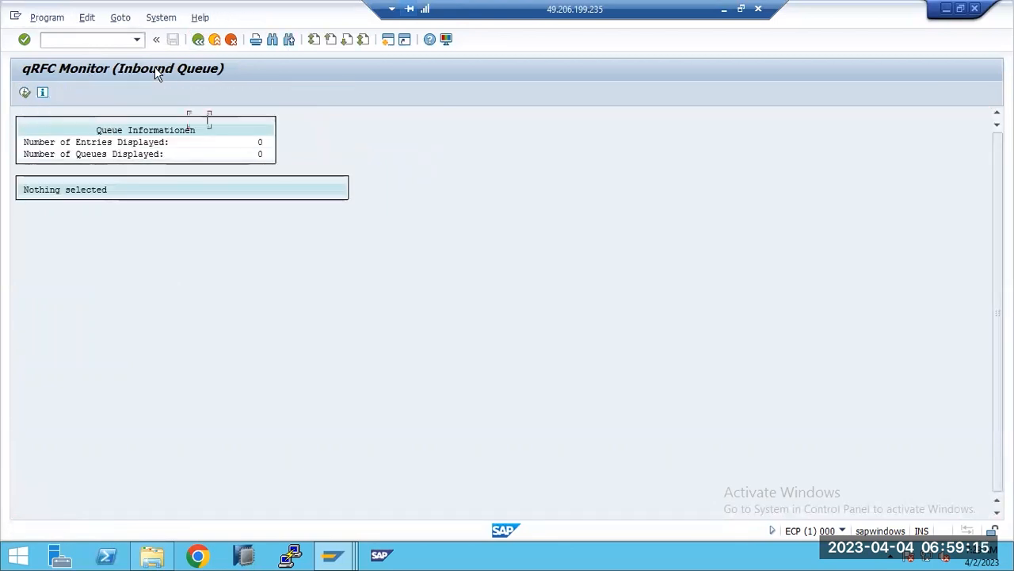
Return to the Paint list and highlight the SM13 to SMQ1 items, followed by the /usr/sap/SID/ free space item.
{"action": "left_click", "coordinate": [724, 10]}
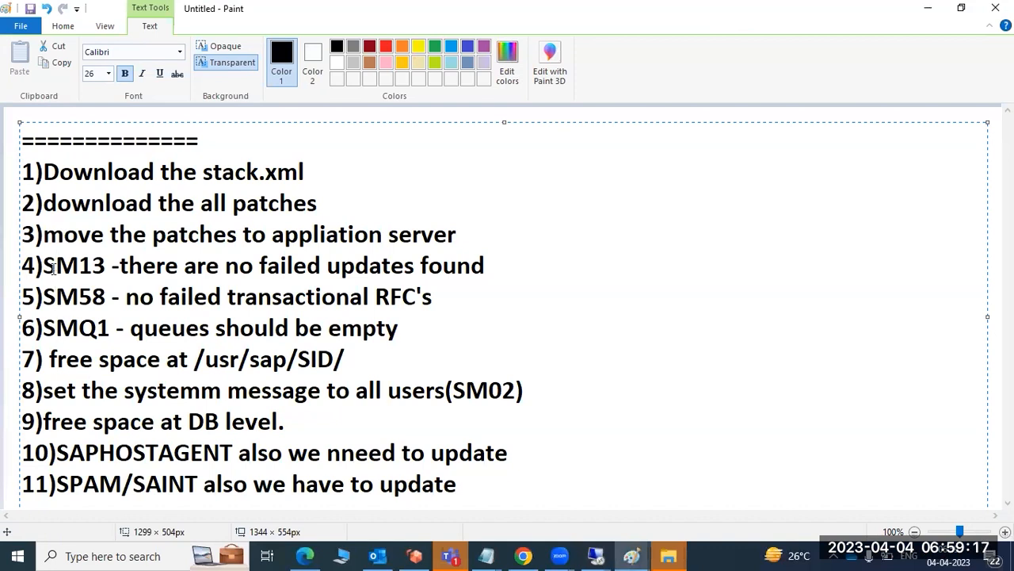
{"action": "left_click_drag", "start_coordinate": [46, 264], "coordinate": [378, 333]}
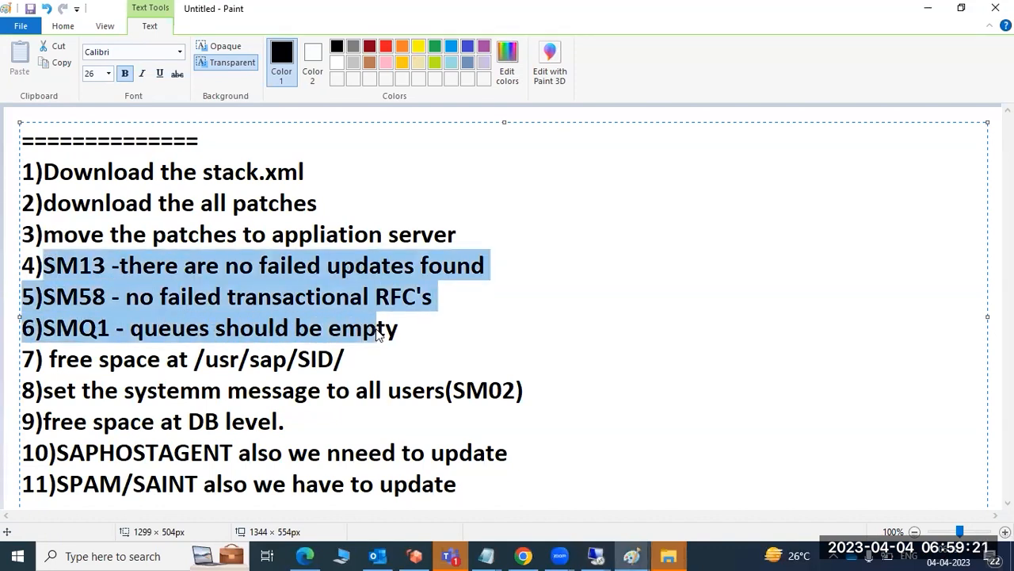
{"action": "left_click_drag", "start_coordinate": [379, 332], "coordinate": [401, 329]}
{"action": "left_click_drag", "start_coordinate": [123, 361], "coordinate": [369, 356]}
Switch to the remote desktop and check the free space on Local Disk (C:) in File Explorer's This PC.
{"action": "mouse_move", "coordinate": [596, 556]}
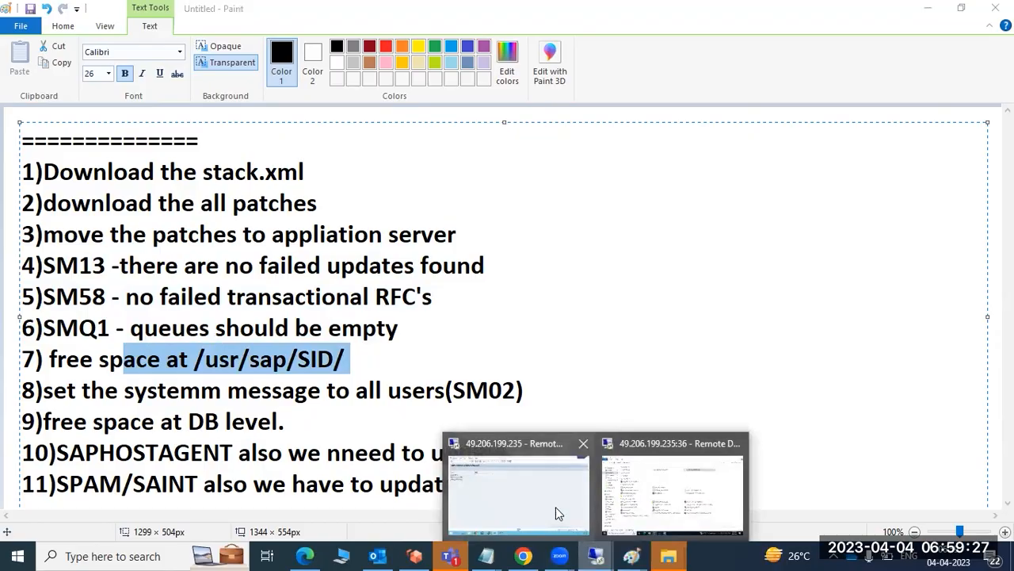
{"action": "left_click", "coordinate": [542, 490]}
{"action": "left_click", "coordinate": [152, 555]}
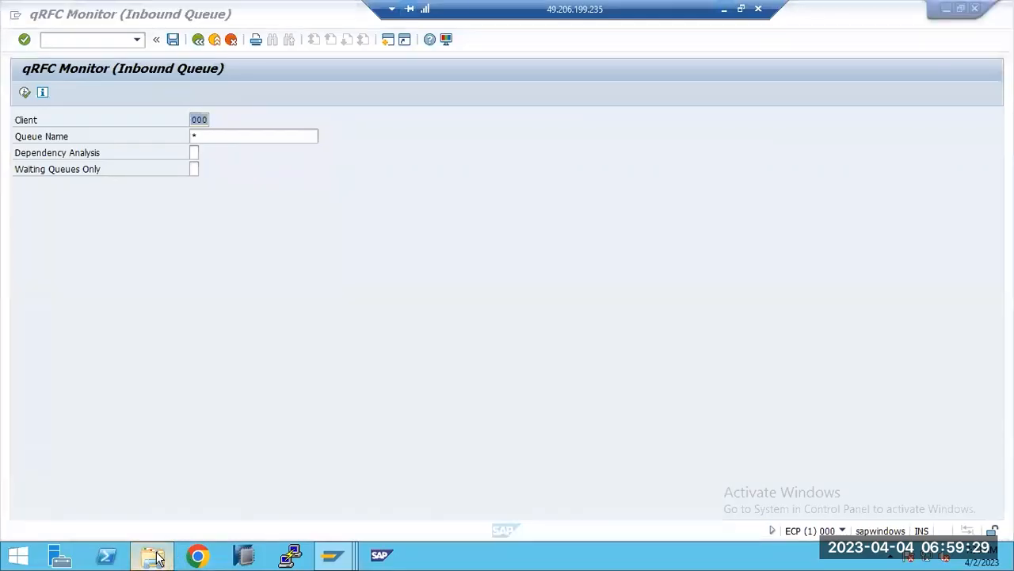
{"action": "left_click", "coordinate": [222, 203]}
{"action": "left_click", "coordinate": [222, 203]}
{"action": "left_click", "coordinate": [224, 256]}
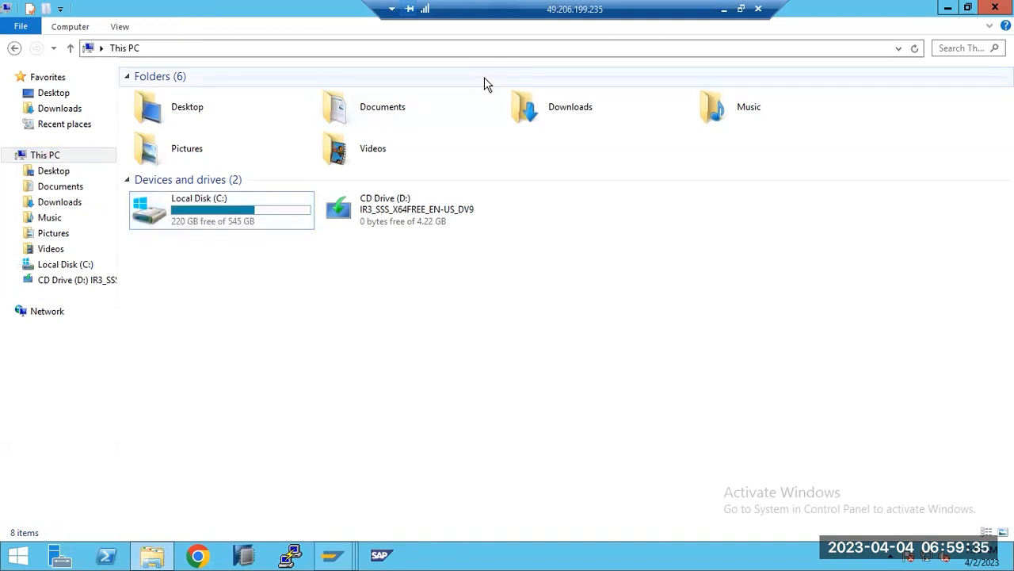
Return to the Paint list, highlight the remaining items from the SM02 system message onward, and finally all eleven items.
{"action": "key", "text": "alt+Tab"}
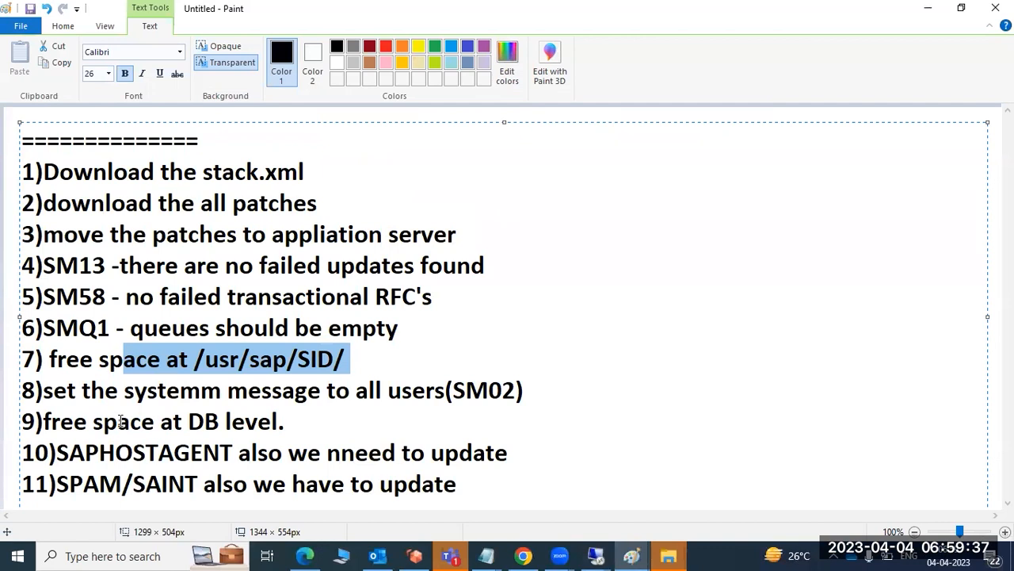
{"action": "left_click_drag", "start_coordinate": [68, 390], "coordinate": [265, 388]}
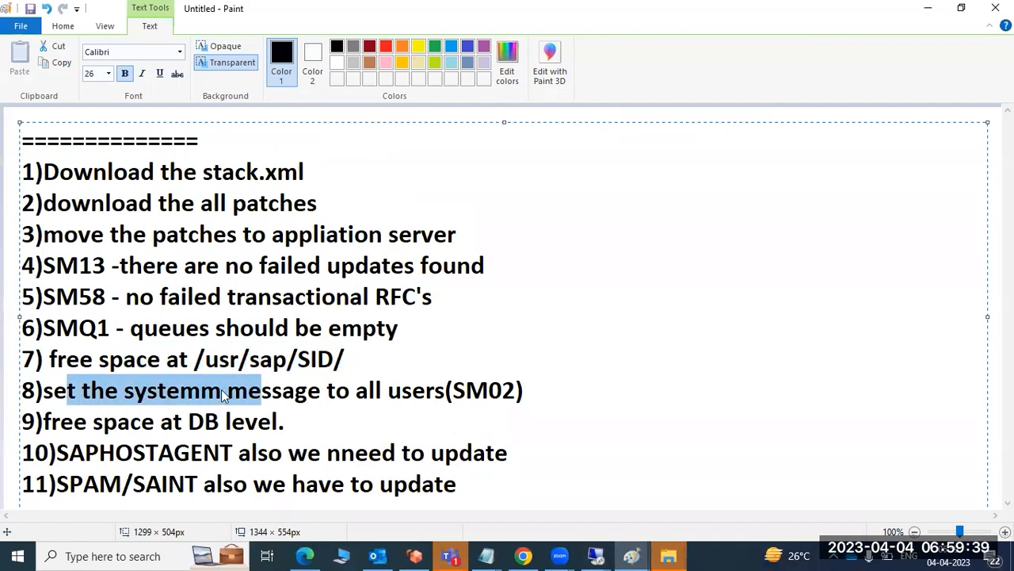
{"action": "left_click_drag", "start_coordinate": [117, 421], "coordinate": [300, 458]}
{"action": "left_click_drag", "start_coordinate": [169, 482], "coordinate": [43, 172]}
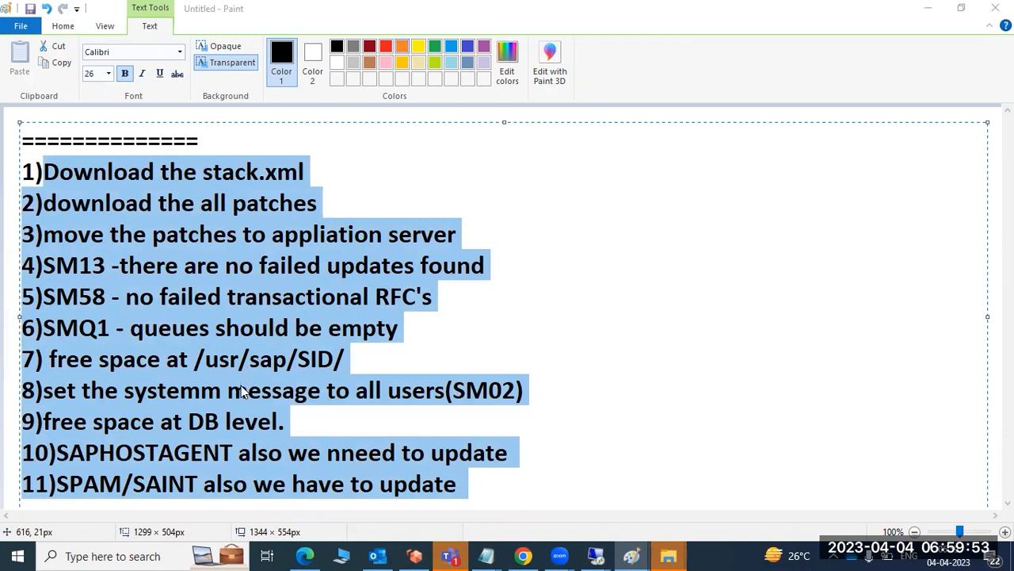
Select the whole Pre-Patch steps text, delete it and restore it in the text box.
{"action": "left_click", "coordinate": [481, 487]}
{"action": "left_click_drag", "start_coordinate": [481, 486], "coordinate": [15, 156]}
{"action": "key", "text": "ctrl+c"}
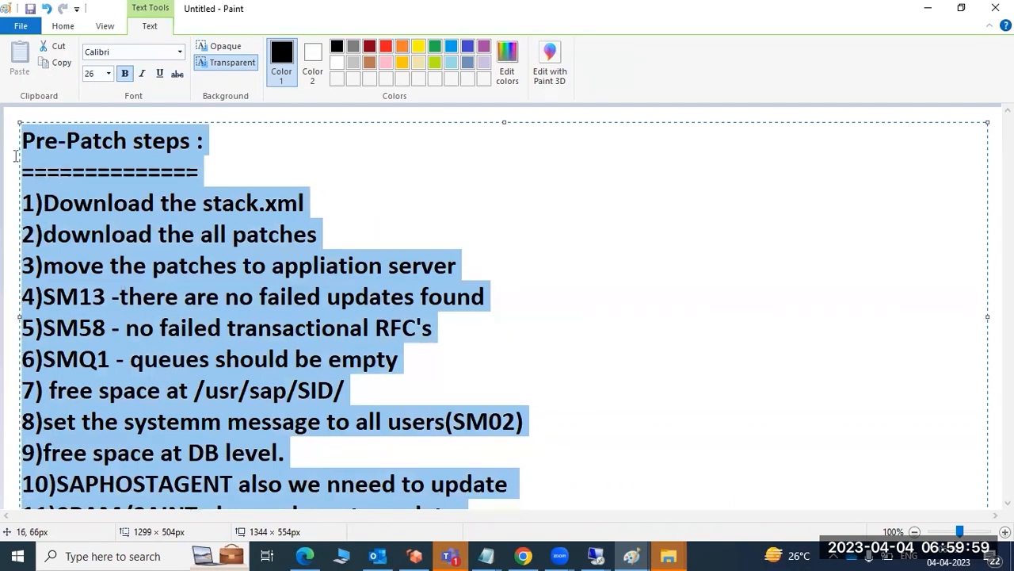
{"action": "key", "text": "Delete"}
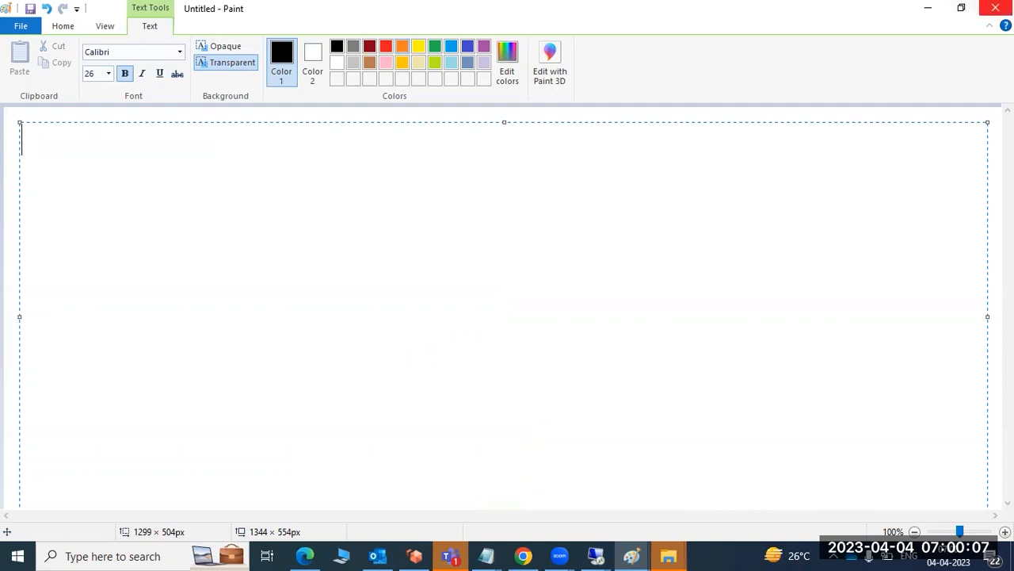
{"action": "key", "text": "ctrl+v"}
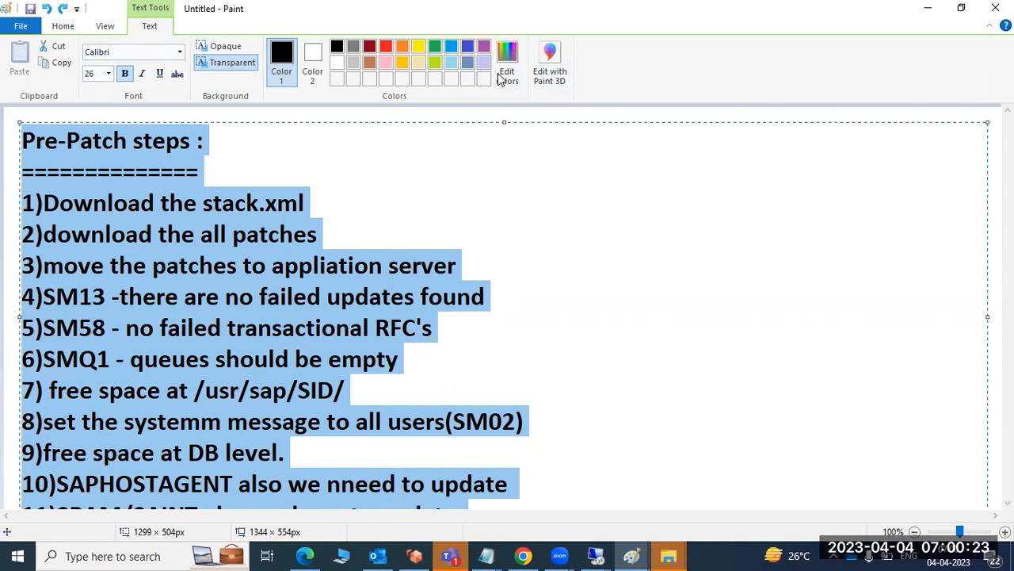
Join the stack.xml item to the separator line and put it back on its own line.
{"action": "left_click", "coordinate": [411, 93]}
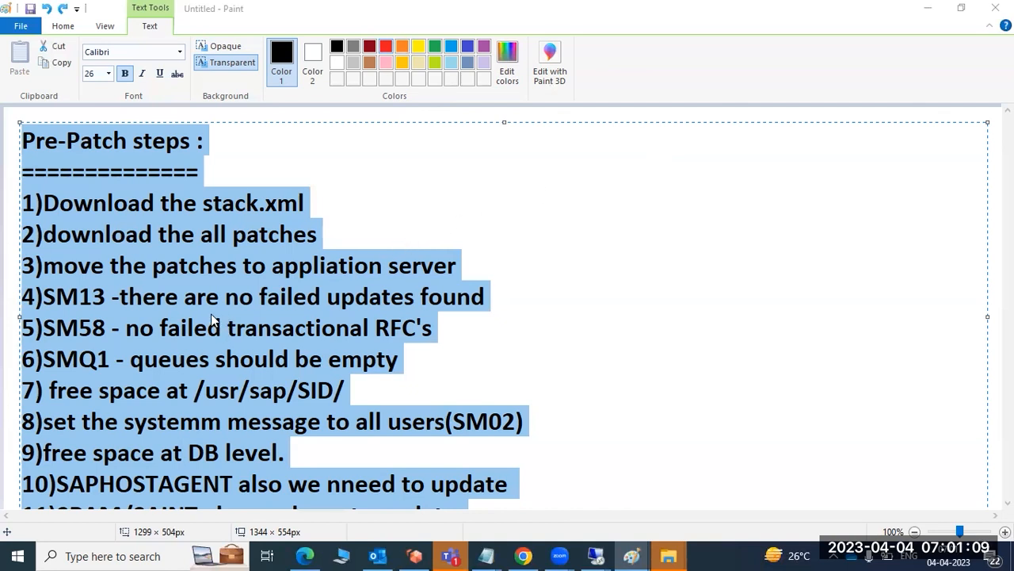
{"action": "left_click", "coordinate": [223, 172]}
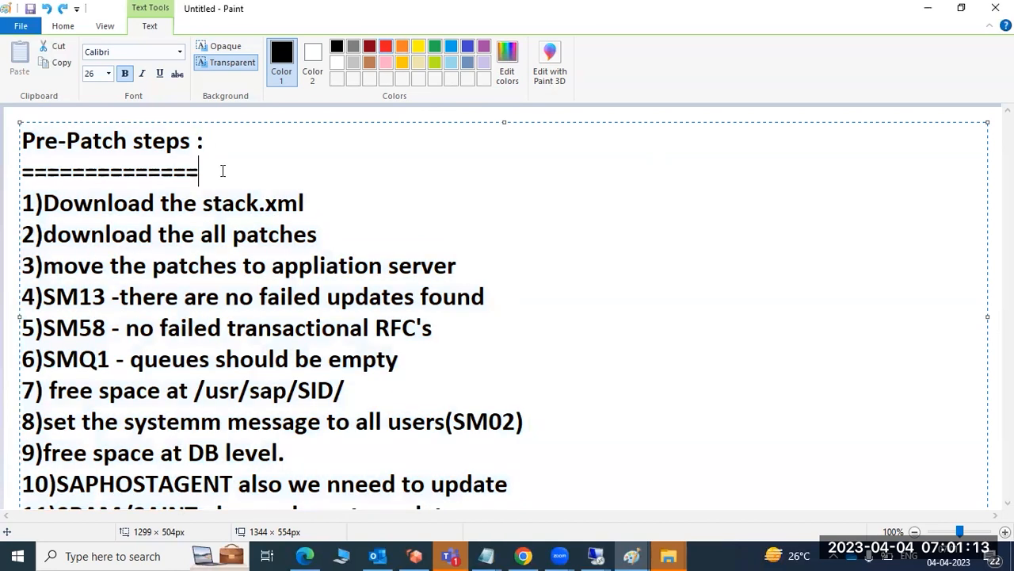
{"action": "key", "text": "Delete"}
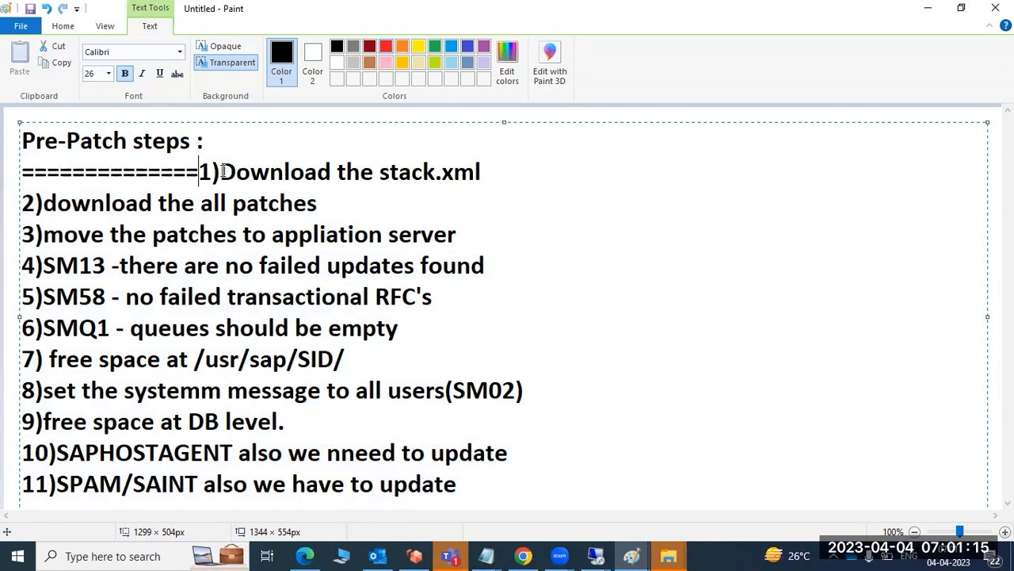
{"action": "key", "text": "Return"}
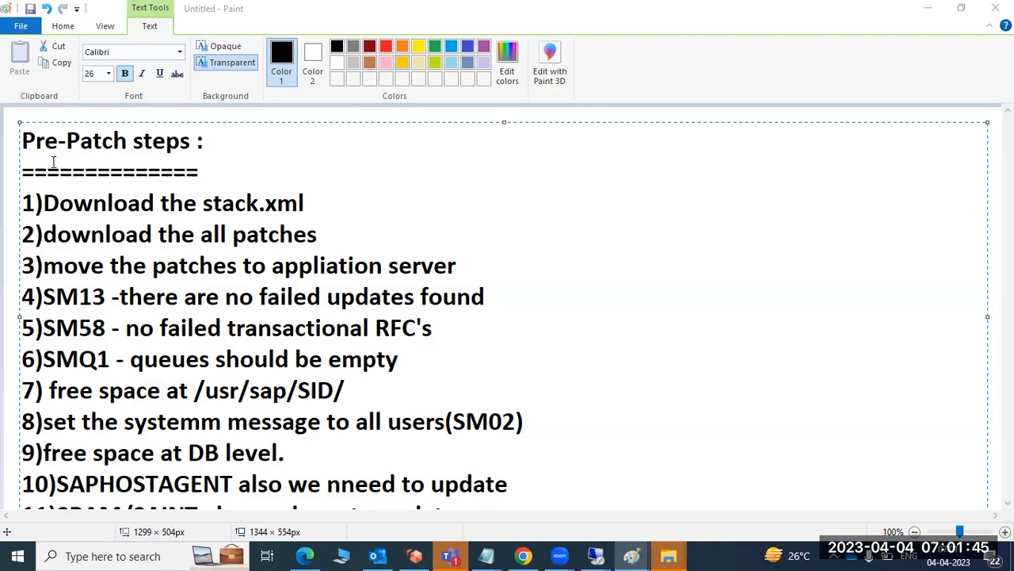
Highlight the patch download item, followed by the list from the separator line down to the SPAM/SAINT item.
{"action": "left_click", "coordinate": [25, 196]}
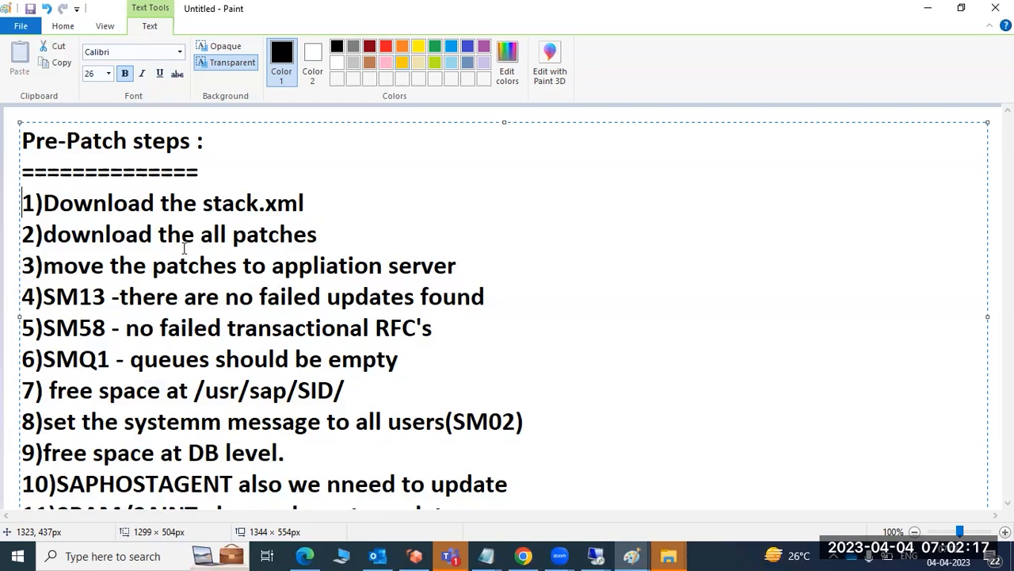
{"action": "left_click_drag", "start_coordinate": [181, 235], "coordinate": [323, 234]}
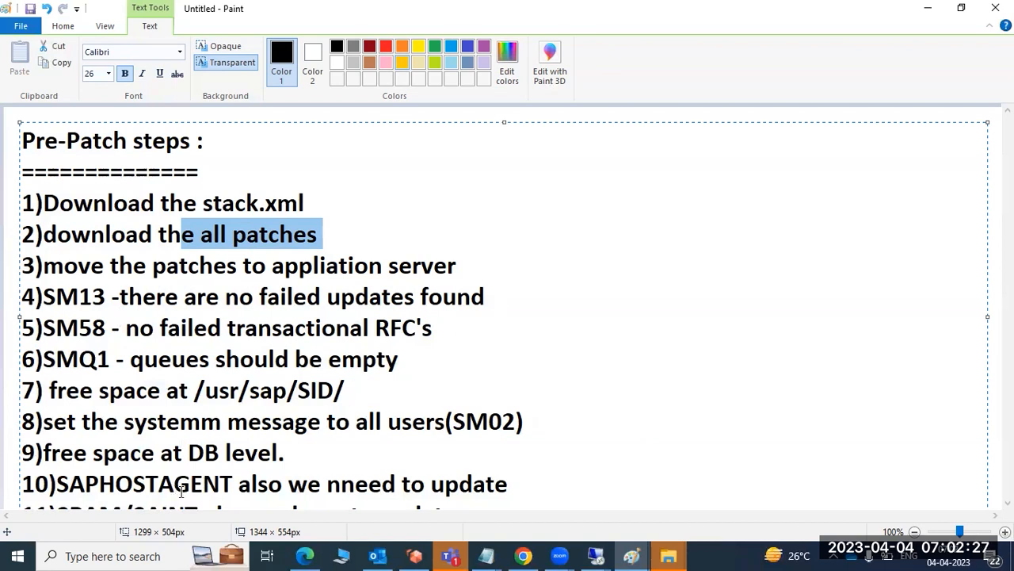
{"action": "left_click_drag", "start_coordinate": [23, 170], "coordinate": [376, 554]}
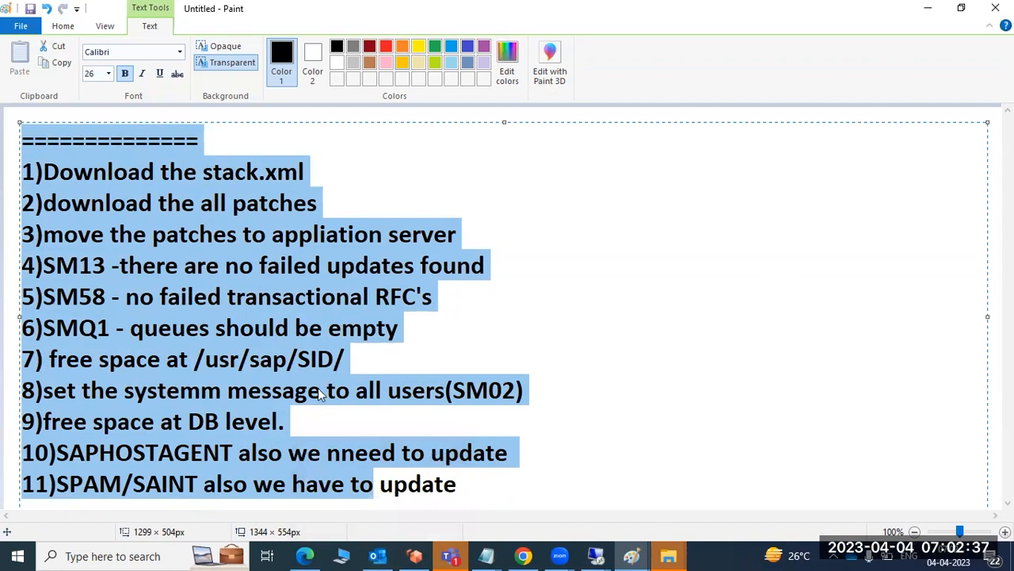
Select the entire pre-patch list and delete it, leaving the text box empty.
{"action": "left_click", "coordinate": [465, 488]}
{"action": "left_click_drag", "start_coordinate": [465, 488], "coordinate": [23, 168]}
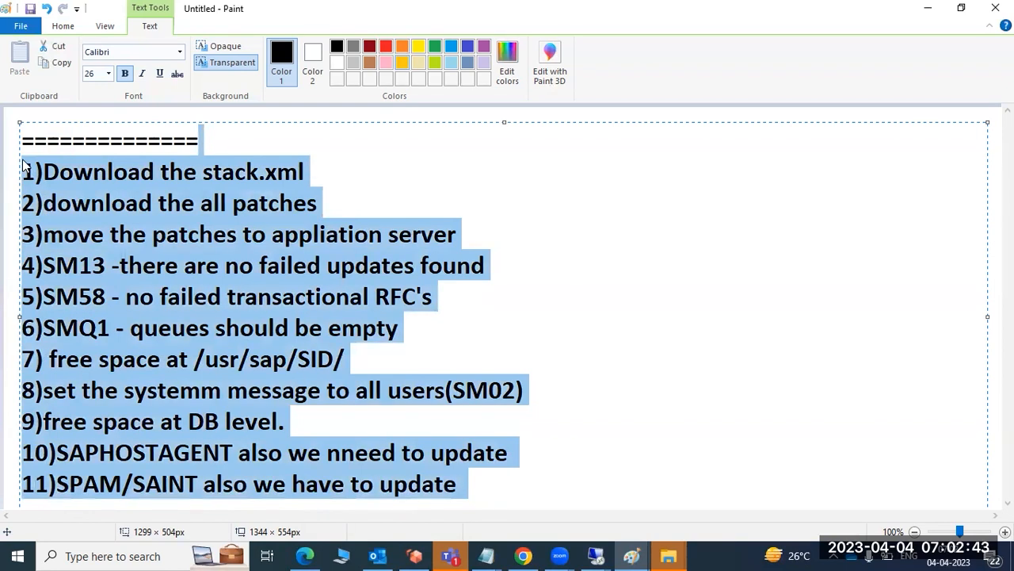
{"action": "key", "text": "BackSpace"}
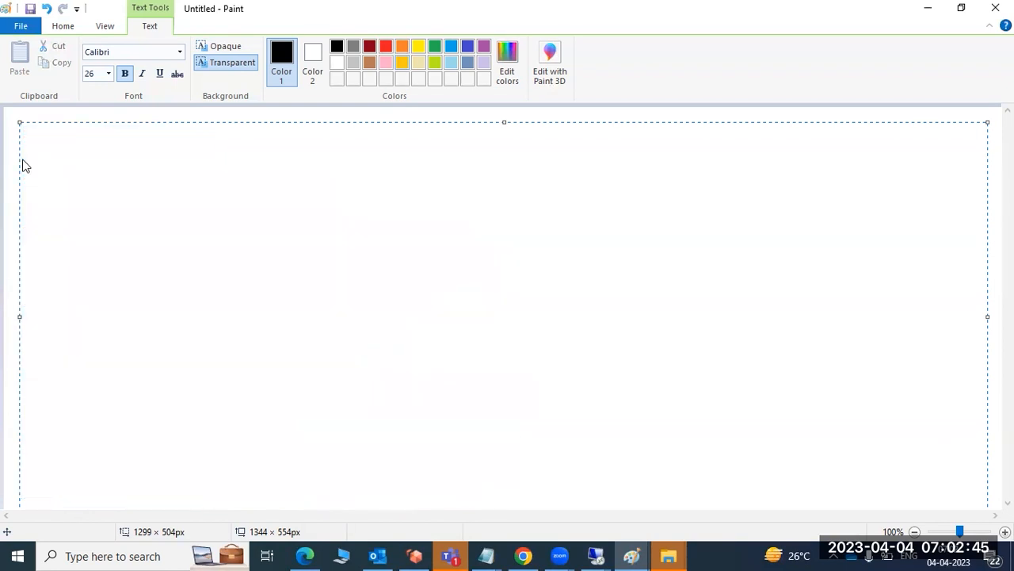
Write the lines "How to start the SUM" and "How to launch the SUM tool" in the empty text box.
{"action": "type", "text": "How to star"}
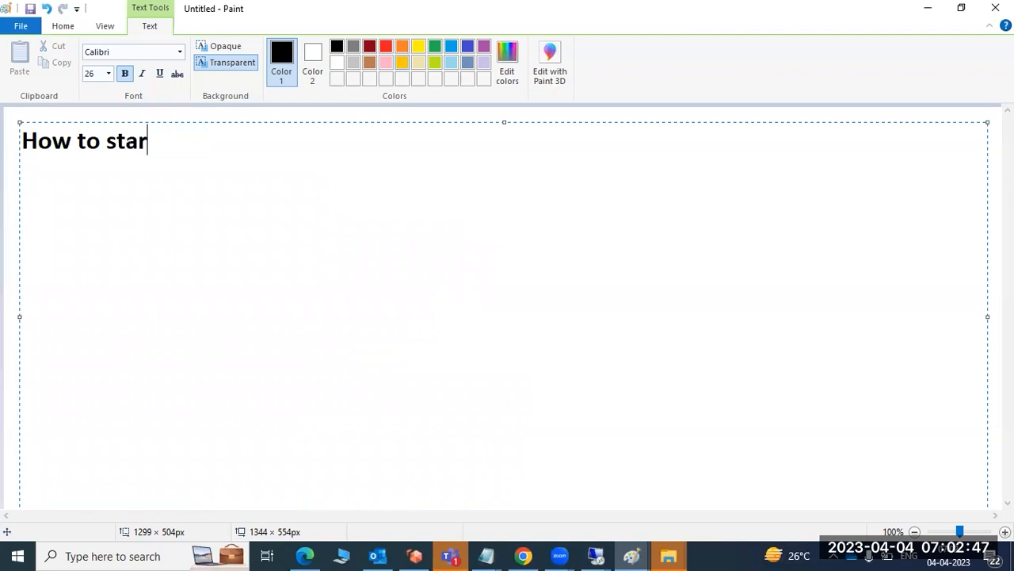
{"action": "type", "text": "t the SUM"}
{"action": "key", "text": "Return"}
{"action": "type", "text": "How ti"}
{"action": "key", "text": "BackSpace"}
{"action": "key", "text": "BackSpace"}
{"action": "type", "text": "o launch "}
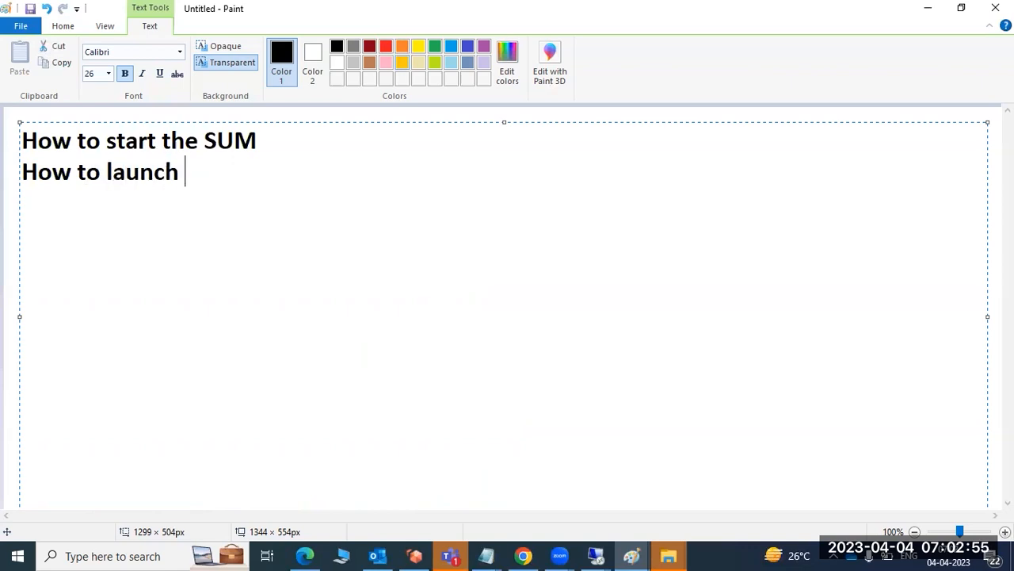
{"action": "type", "text": "the SUM tool"}
{"action": "key", "text": "Return"}
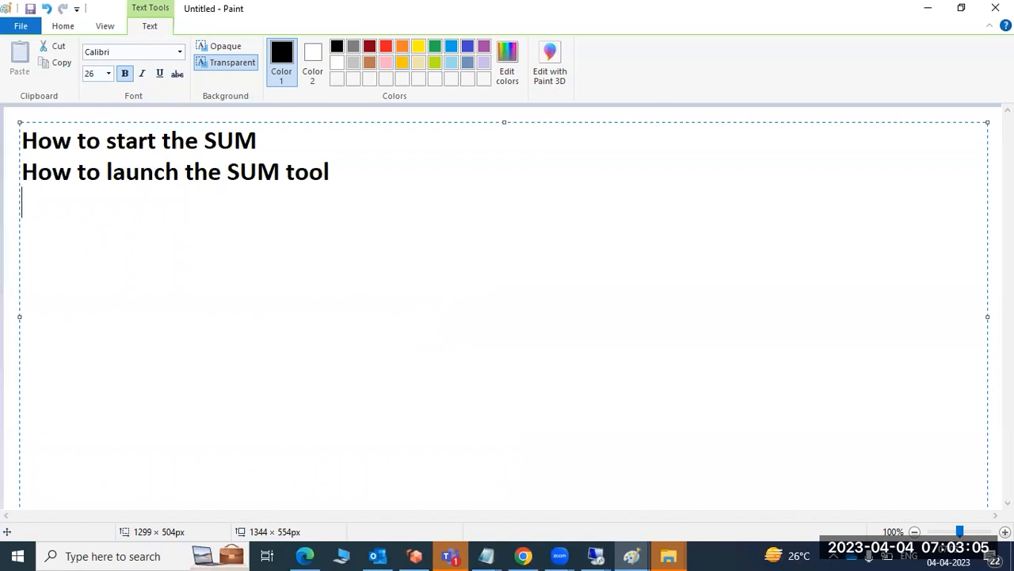
Add the third line "steps for SUM tool" below the two SUM lines.
{"action": "type", "text": "sterps"}
{"action": "key", "text": "BackSpace"}
{"action": "key", "text": "BackSpace"}
{"action": "key", "text": "BackSpace"}
{"action": "type", "text": "ps"}
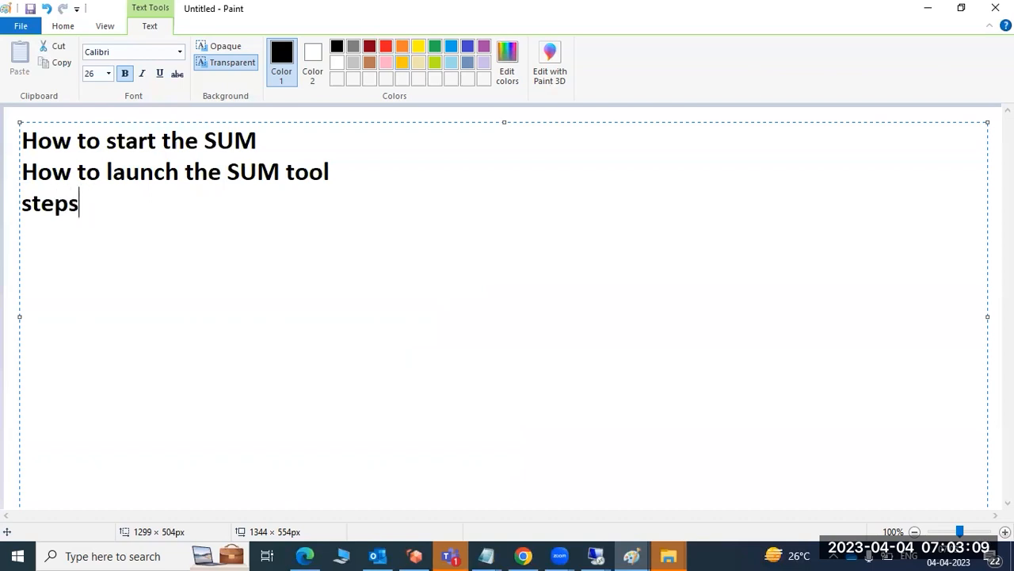
{"action": "type", "text": " for SUM tool"}
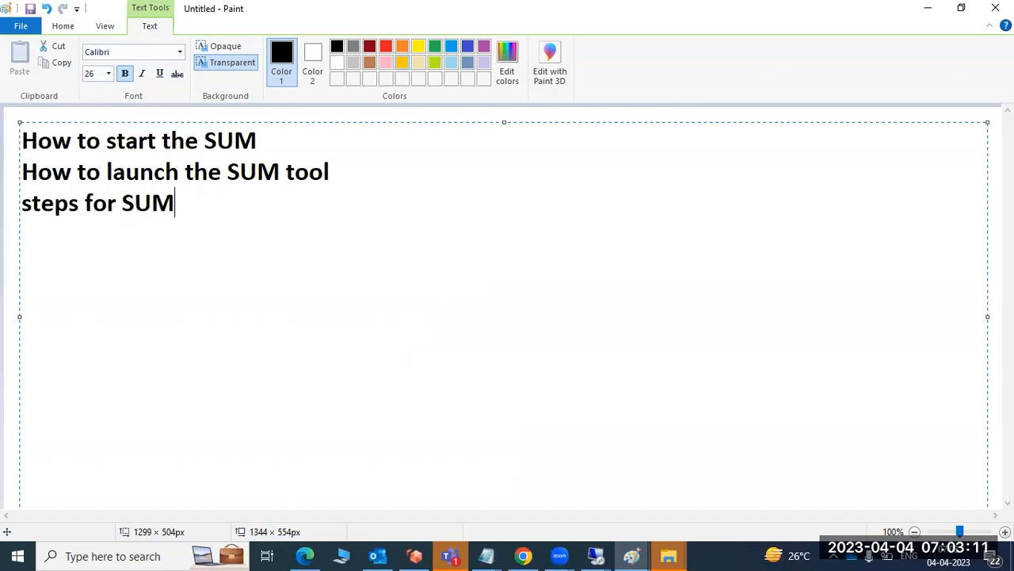
{"action": "key", "text": "Return"}
{"action": "key", "text": "Return"}
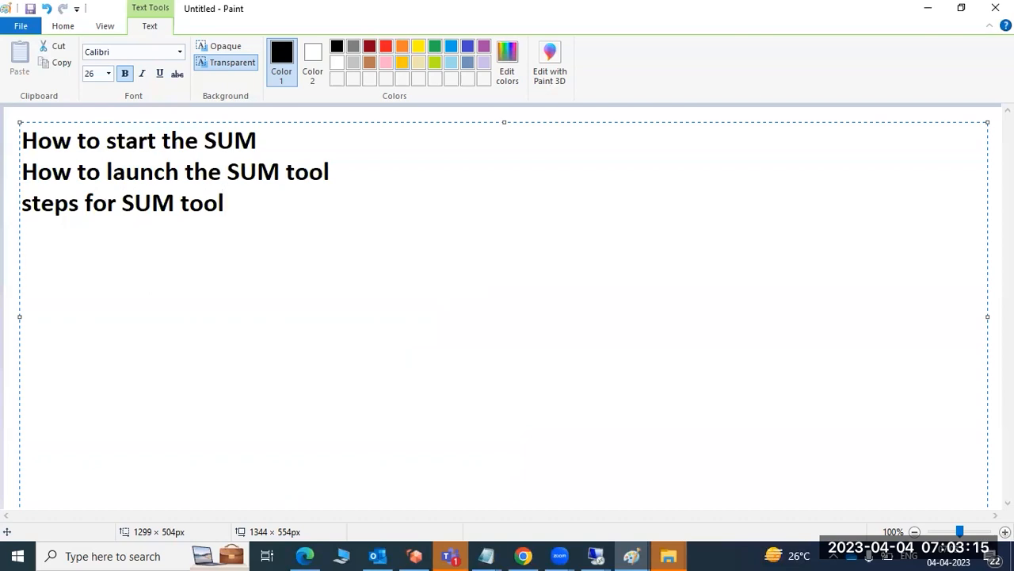
Write "SAP HANA" below the SUM lines.
{"action": "type", "text": "SAP HANA"}
{"action": "left_click", "coordinate": [22, 234]}
{"action": "type", "text": "CCS"}
Delete the SUM and SAP HANA lines until the text box is empty.
{"action": "key", "text": "BackSpace"}
{"action": "key", "text": "BackSpace"}
{"action": "key", "text": "BackSpace"}
{"action": "key", "text": "BackSpace"}
{"action": "key", "text": "BackSpace"}
{"action": "key", "text": "BackSpace"}
{"action": "key", "text": "BackSpace"}
{"action": "key", "text": "BackSpace"}
{"action": "key", "text": "BackSpace"}
{"action": "key", "text": "BackSpace"}
{"action": "key", "text": "BackSpace"}
{"action": "key", "text": "BackSpace"}
{"action": "key", "text": "BackSpace"}
{"action": "key", "text": "BackSpace"}
{"action": "key", "text": "BackSpace"}
{"action": "key", "text": "BackSpace"}
{"action": "key", "text": "BackSpace"}
{"action": "key", "text": "BackSpace"}
{"action": "key", "text": "BackSpace"}
{"action": "key", "text": "BackSpace"}
{"action": "key", "text": "BackSpace"}
{"action": "key", "text": "BackSpace"}
{"action": "key", "text": "BackSpace"}
{"action": "key", "text": "BackSpace"}
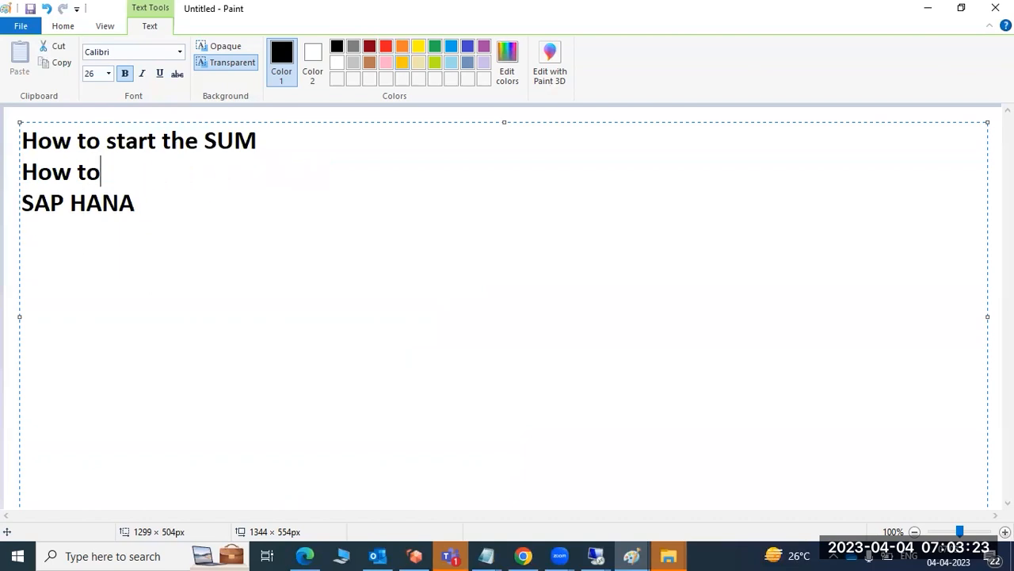
{"action": "key", "text": "BackSpace"}
{"action": "key", "text": "BackSpace"}
{"action": "key", "text": "BackSpace"}
{"action": "key", "text": "BackSpace"}
{"action": "key", "text": "BackSpace"}
{"action": "key", "text": "BackSpace"}
{"action": "key", "text": "BackSpace"}
{"action": "key", "text": "BackSpace"}
{"action": "key", "text": "BackSpace"}
{"action": "key", "text": "BackSpace"}
{"action": "key", "text": "BackSpace"}
{"action": "key", "text": "BackSpace"}
{"action": "key", "text": "BackSpace"}
{"action": "key", "text": "BackSpace"}
{"action": "key", "text": "BackSpace"}
{"action": "key", "text": "BackSpace"}
{"action": "key", "text": "BackSpace"}
{"action": "key", "text": "BackSpace"}
{"action": "key", "text": "BackSpace"}
{"action": "key", "text": "BackSpace"}
{"action": "key", "text": "Delete"}
{"action": "key", "text": "Delete"}
{"action": "key", "text": "Delete"}
{"action": "key", "text": "Delete"}
{"action": "key", "text": "Delete"}
{"action": "key", "text": "Delete"}
{"action": "key", "text": "Delete"}
{"action": "key", "text": "Delete"}
{"action": "key", "text": "Delete"}
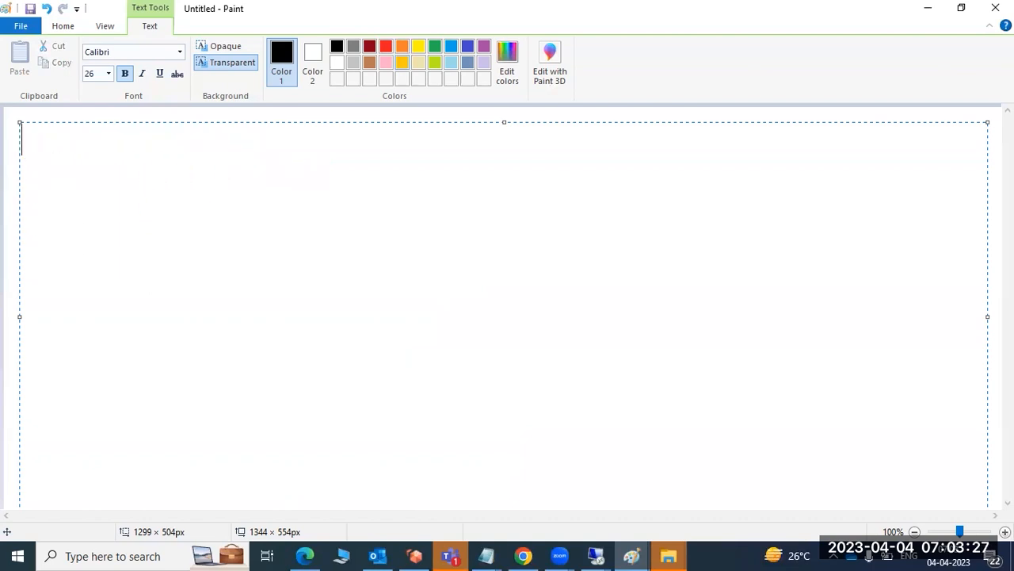